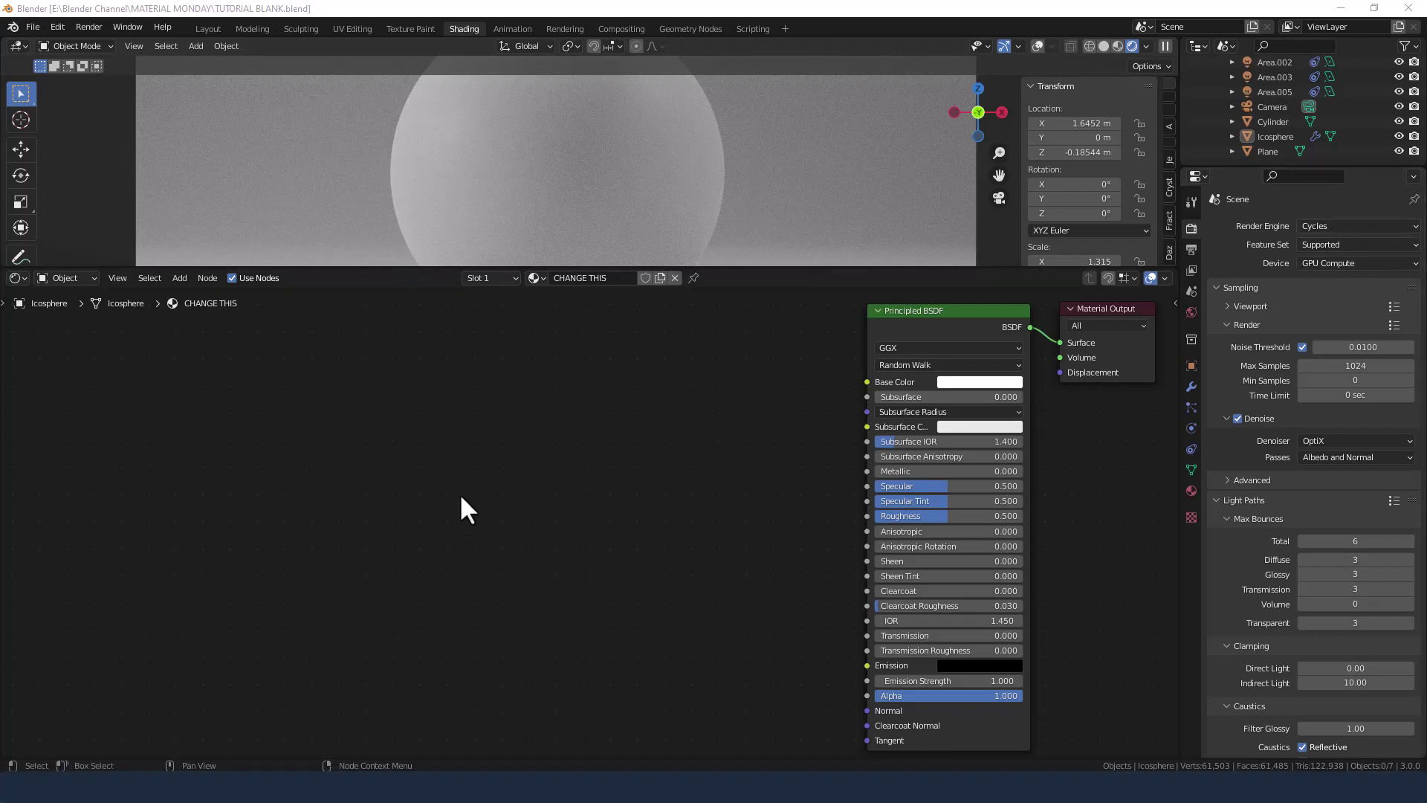
- Add a Wave Texture node in the empty area before the Principled BSDF node
key(shift+a)
click(487, 461)
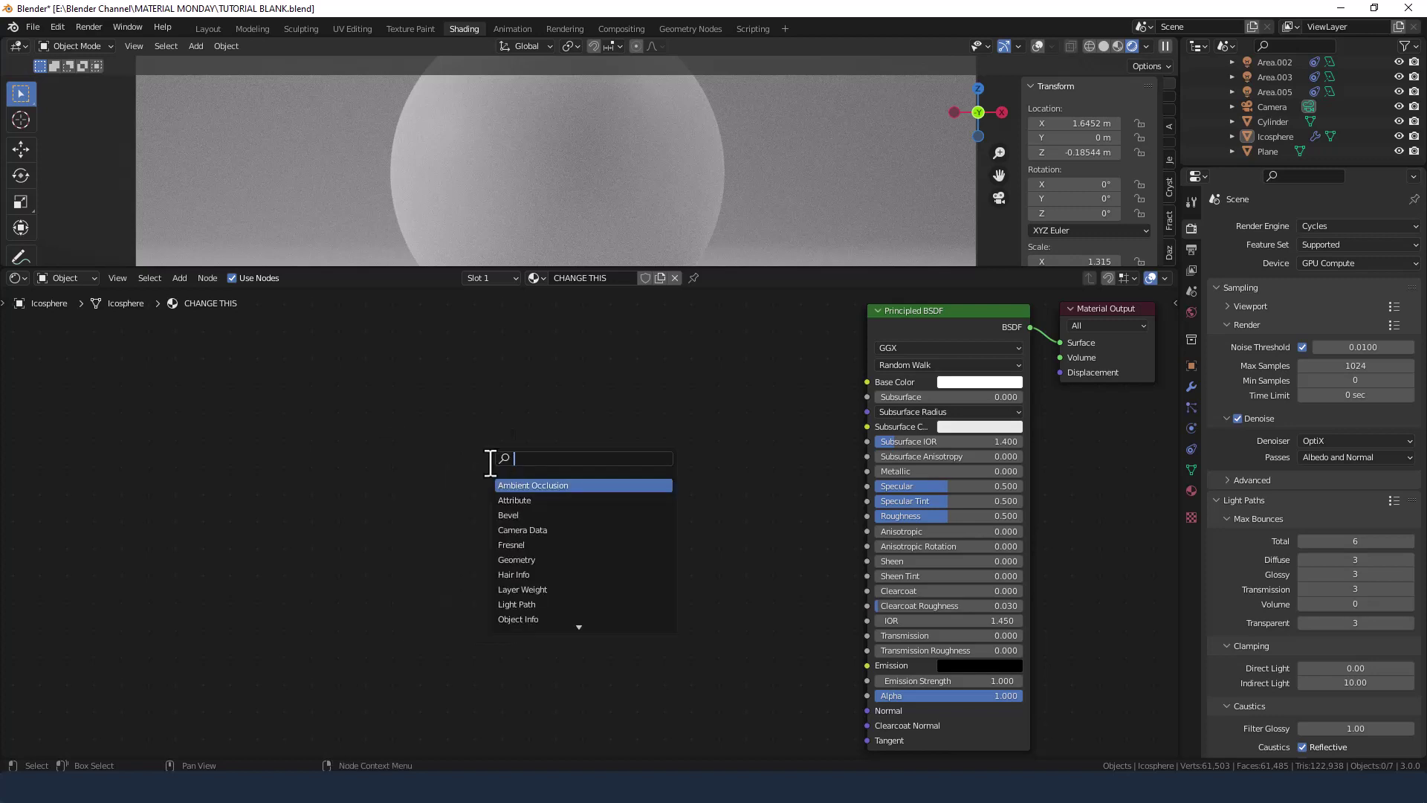
text(wave)
key(Down)
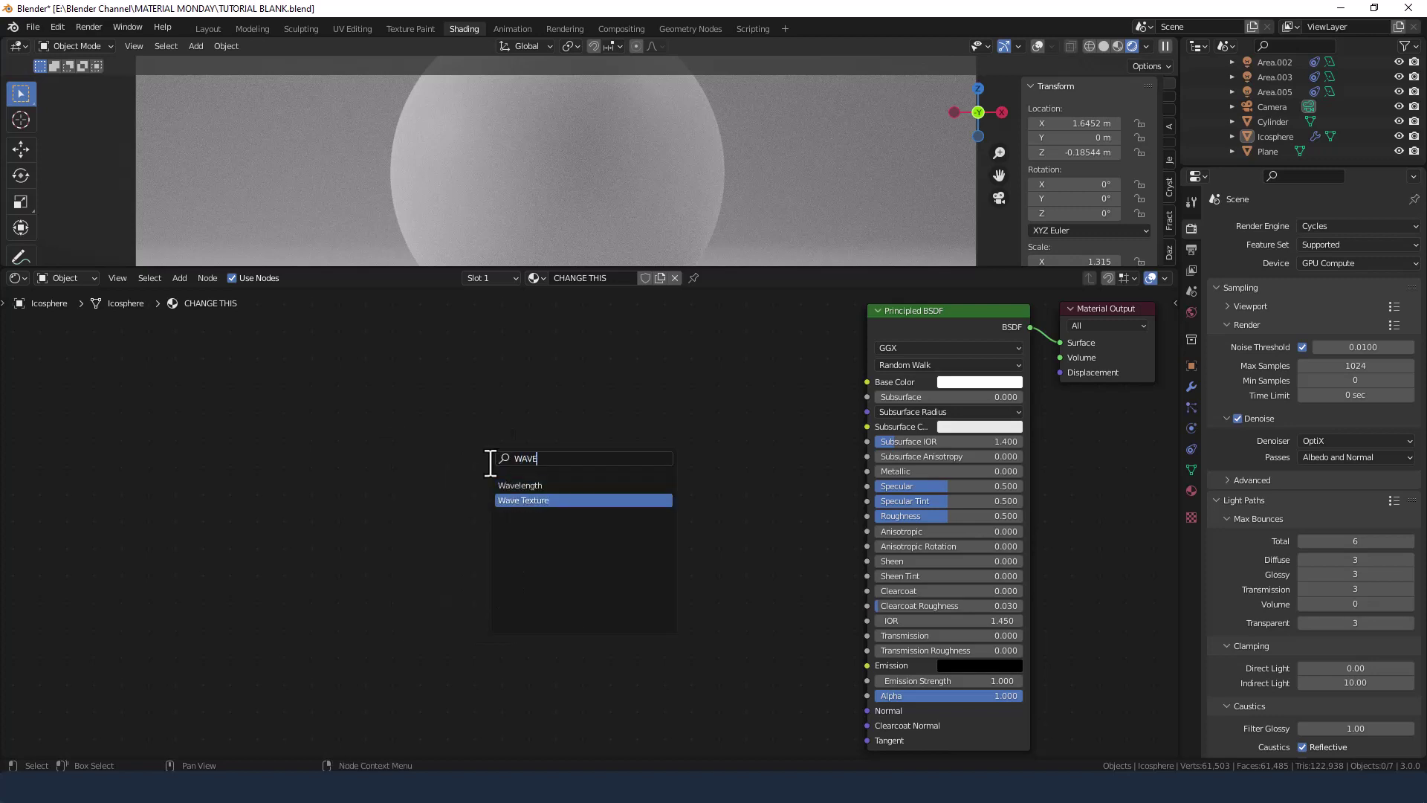
key(Return)
click(476, 396)
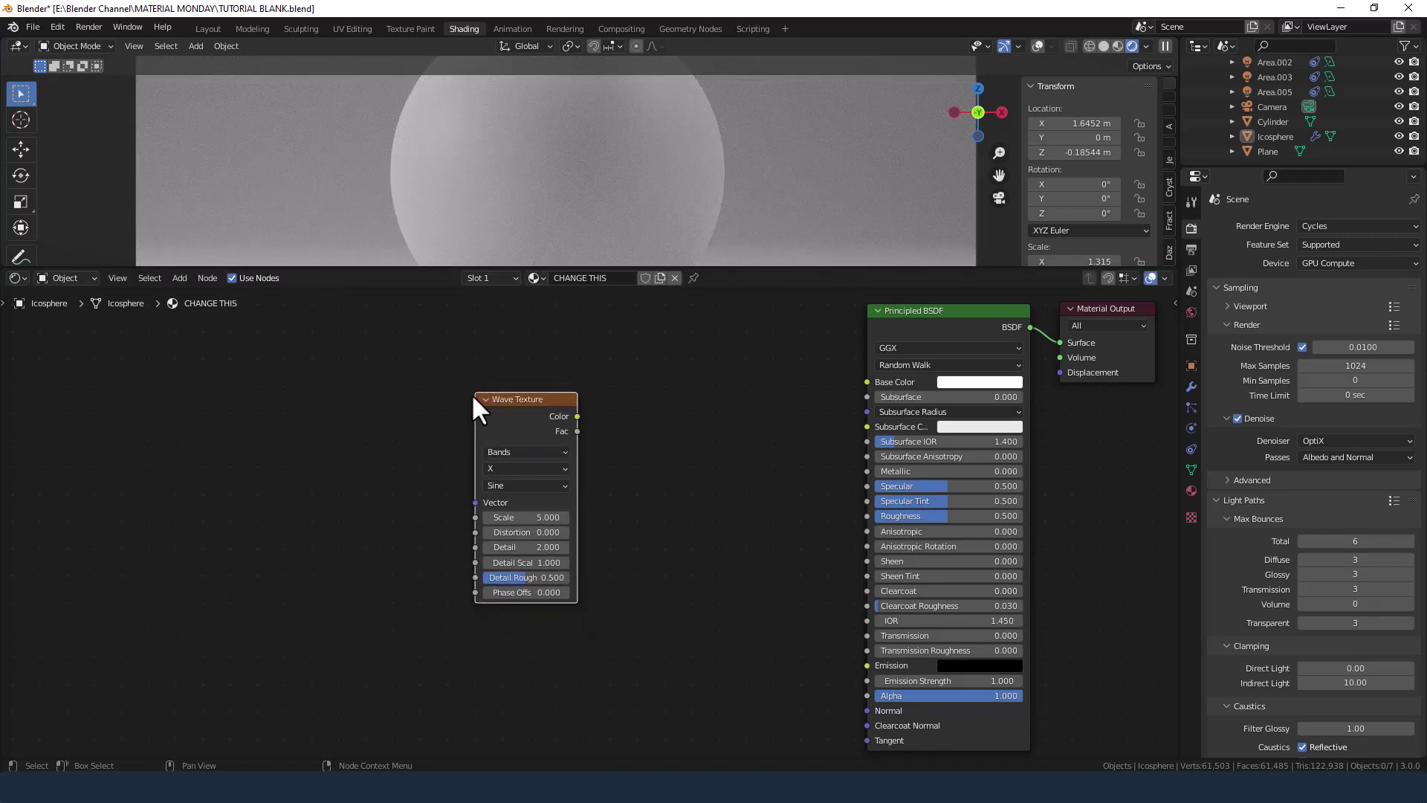
- Add a Bump node, linking the Wave Texture's Color to its Height and its Normal output to the Principled BSDF's Normal
click(629, 430)
key(shift+a)
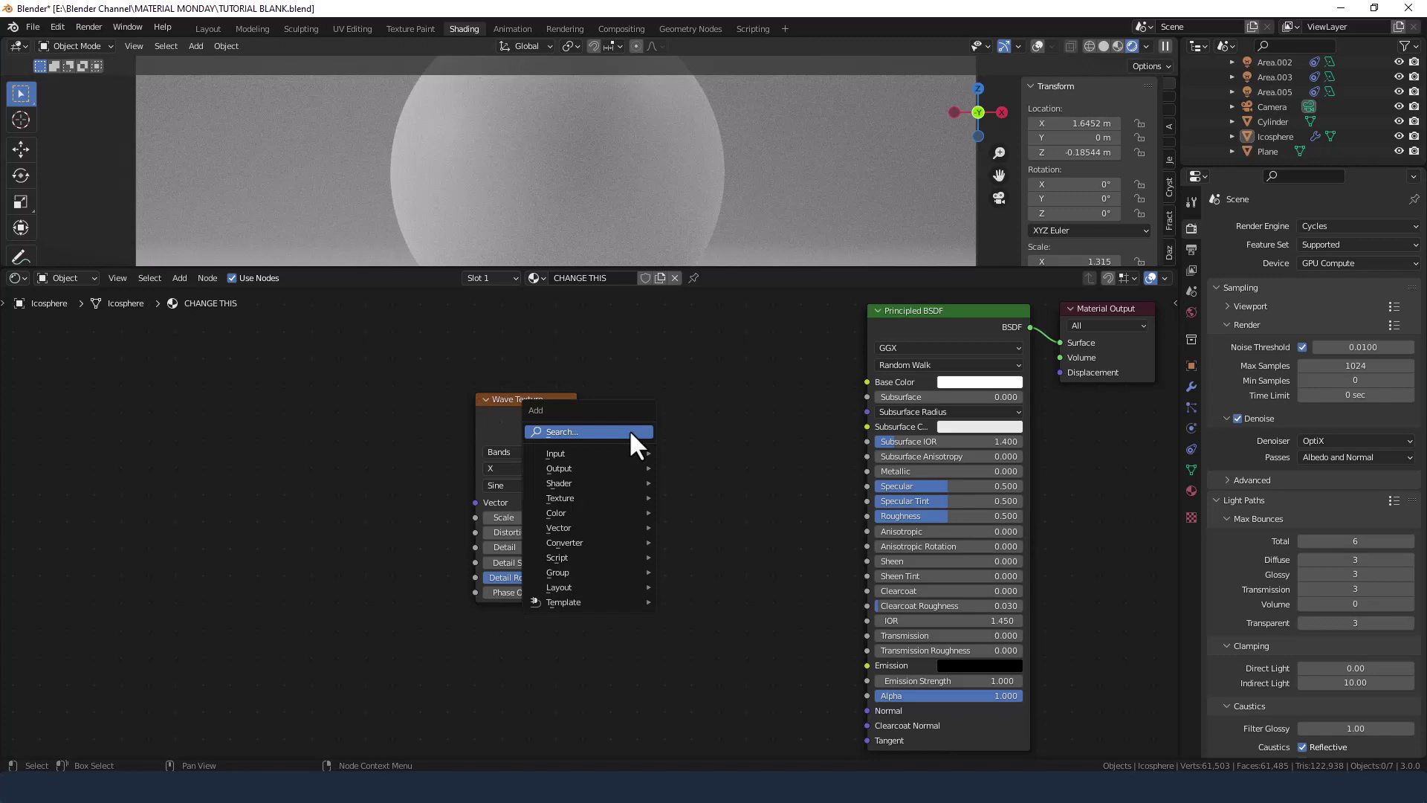
click(628, 430)
text(bump)
key(Return)
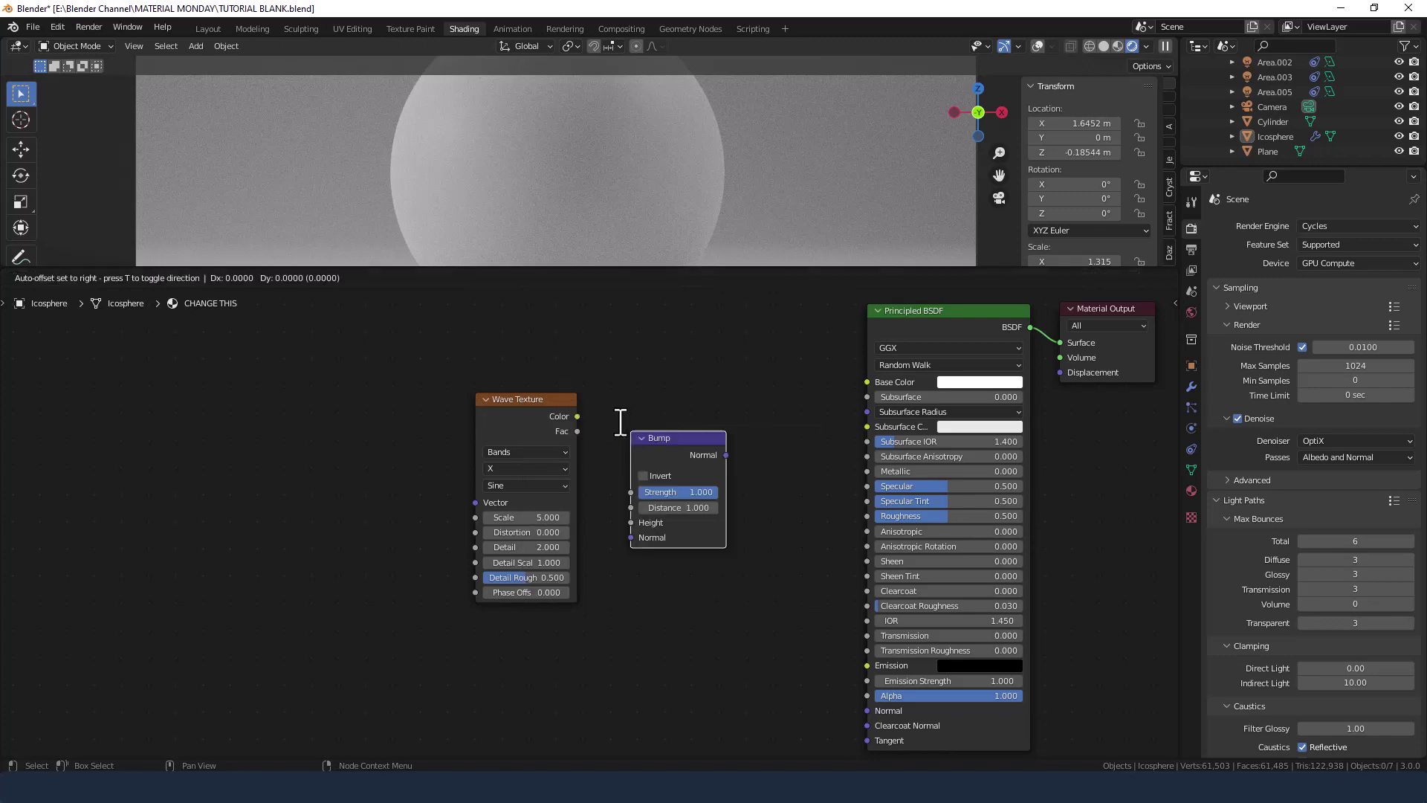
click(615, 418)
drag(576, 416, 630, 522)
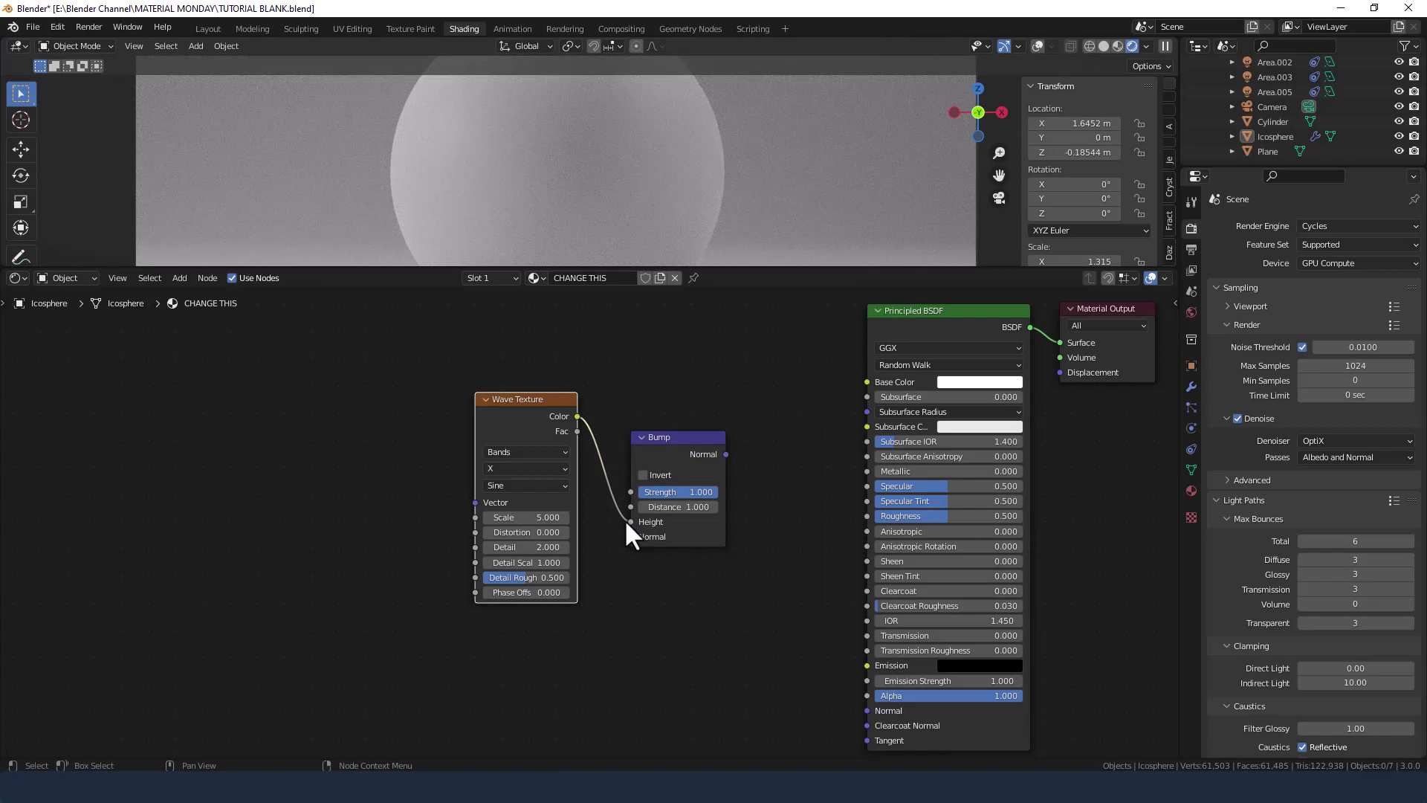
drag(725, 454, 865, 710)
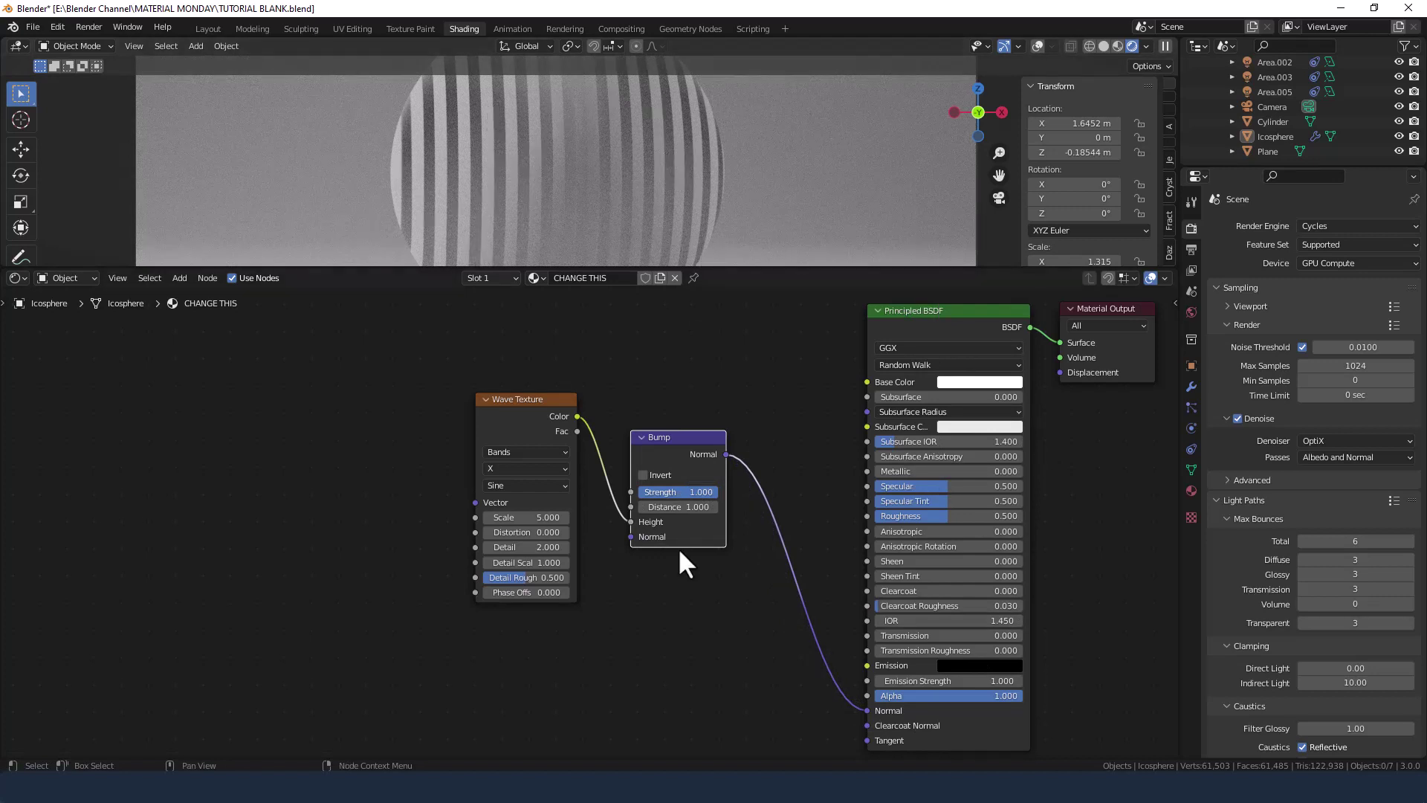
- Add a Noise Texture node before the Wave Texture and link its Color output to the Wave Texture's Vector input
click(378, 425)
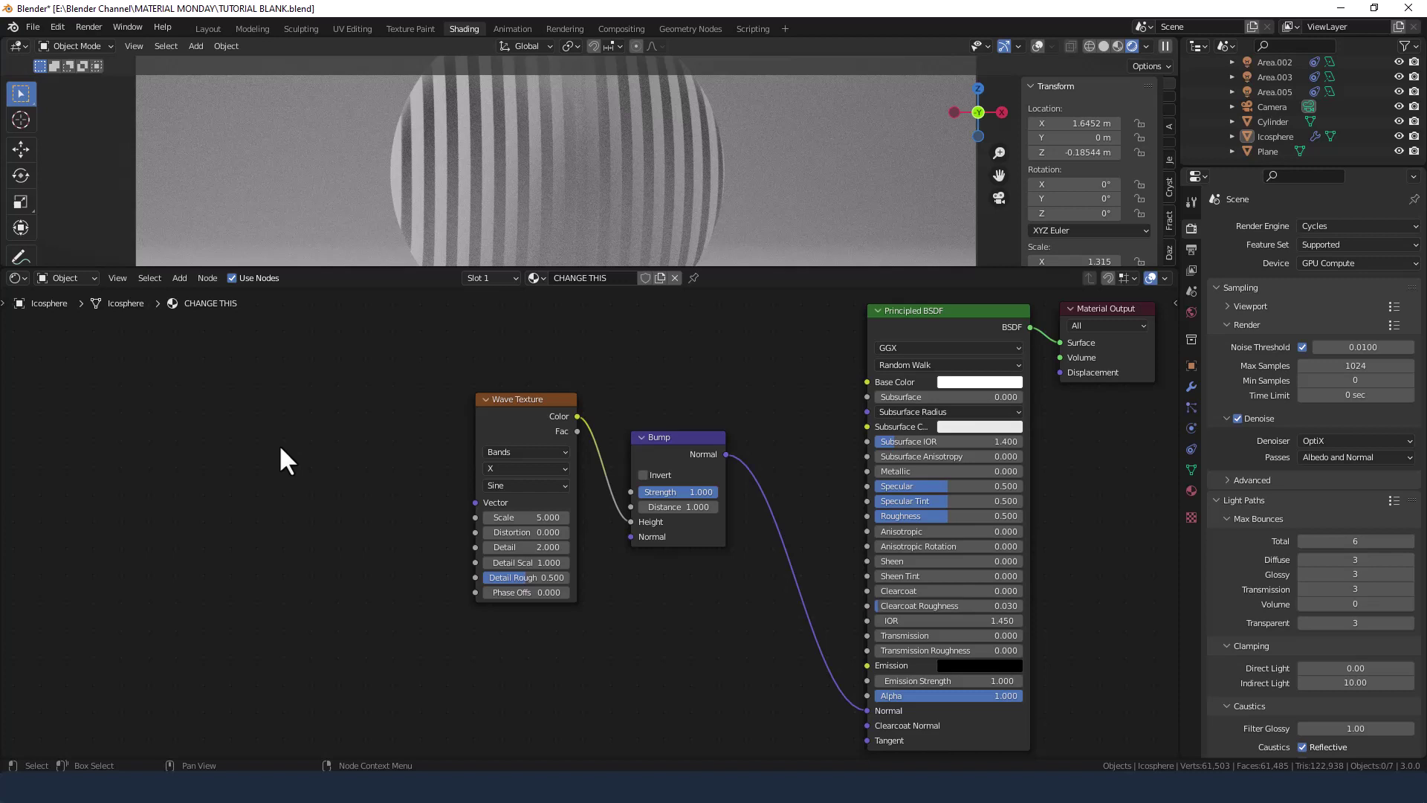
key(shift+a)
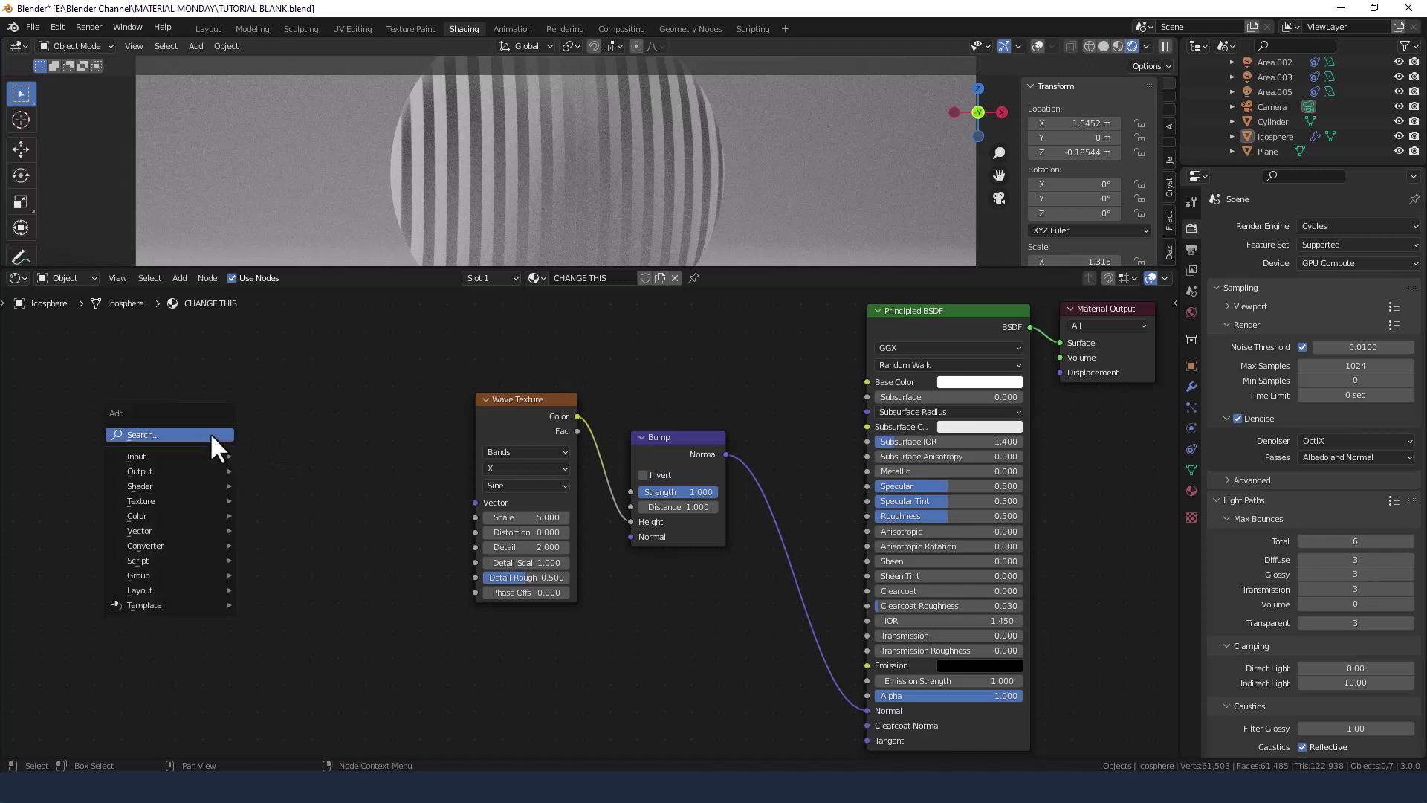
click(210, 434)
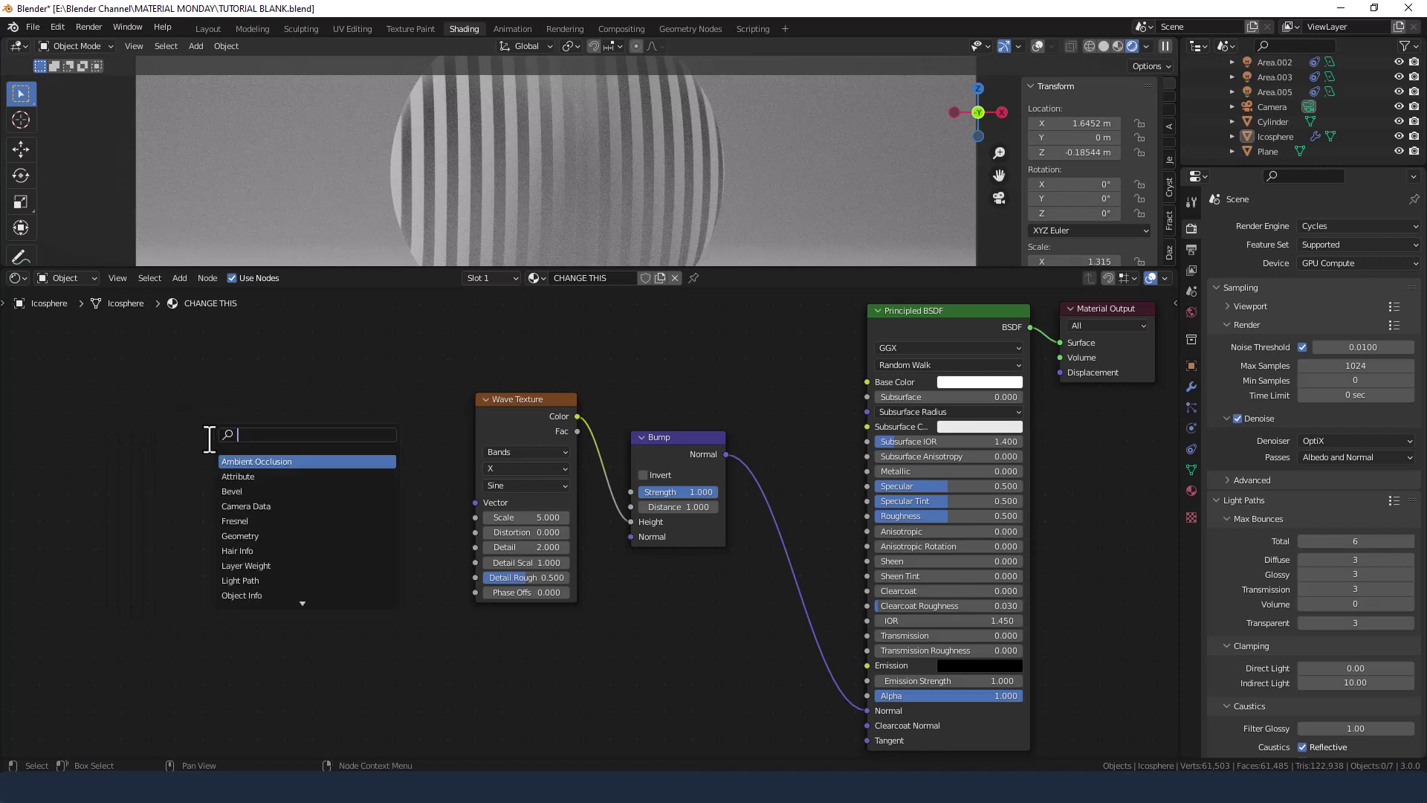
text(NOI)
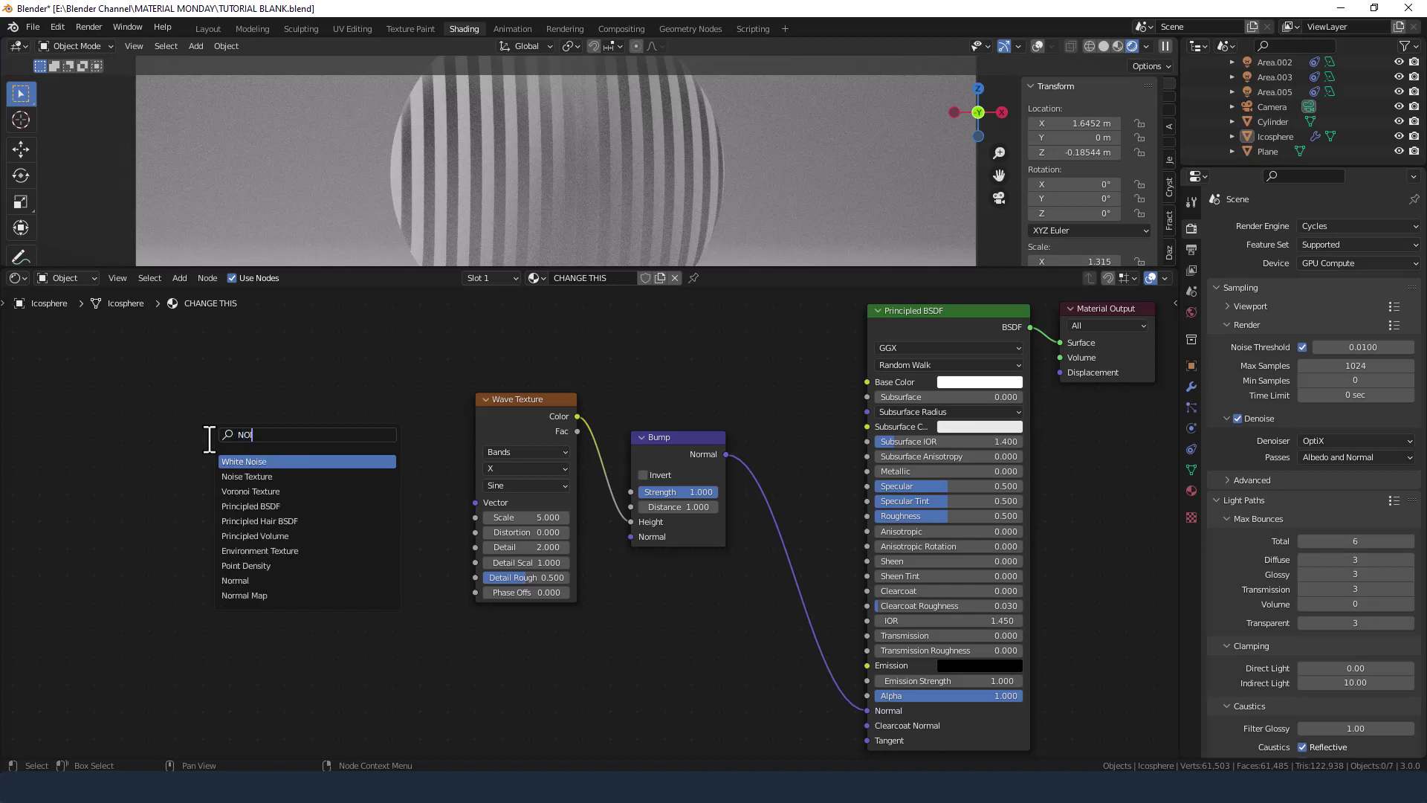
key(Down)
key(Return)
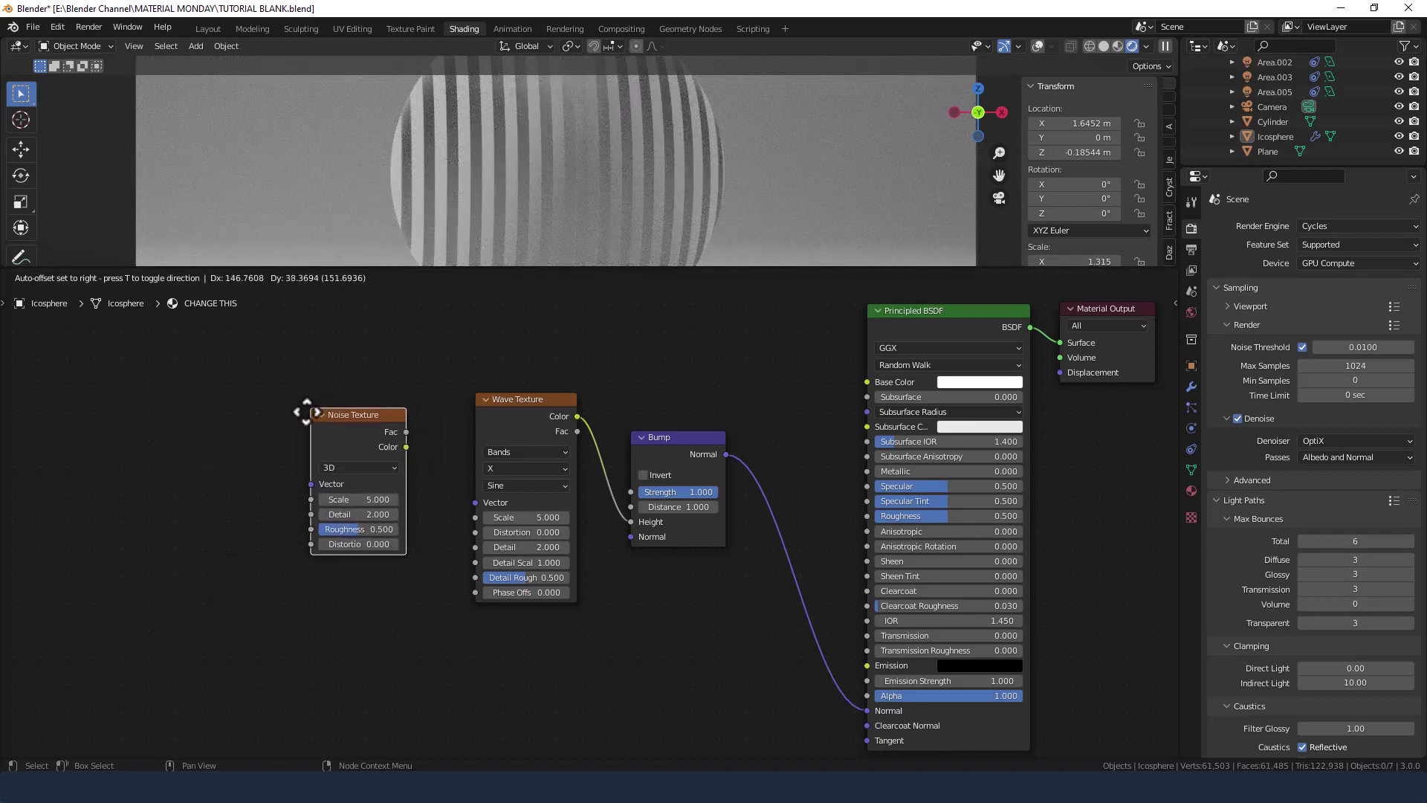
click(306, 412)
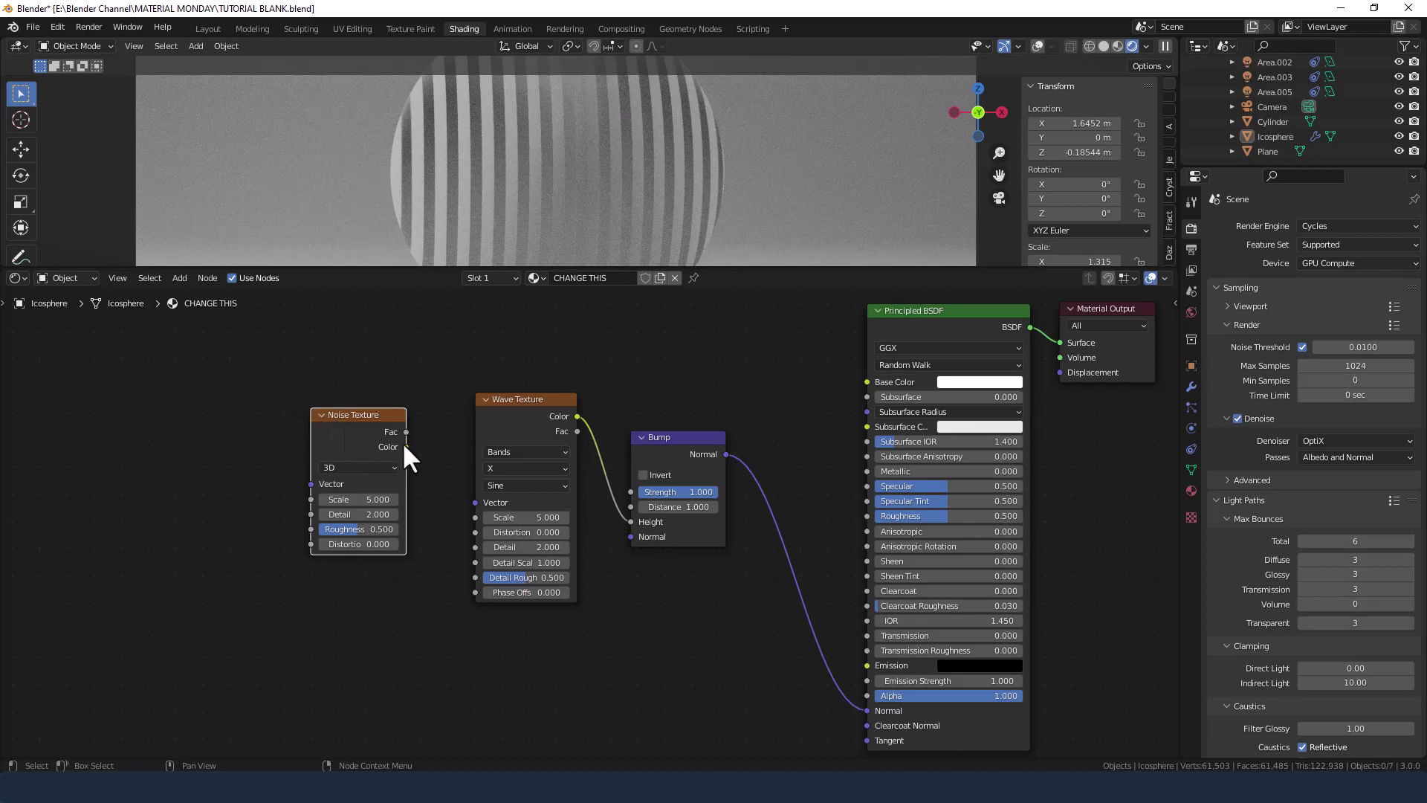
drag(406, 446, 475, 502)
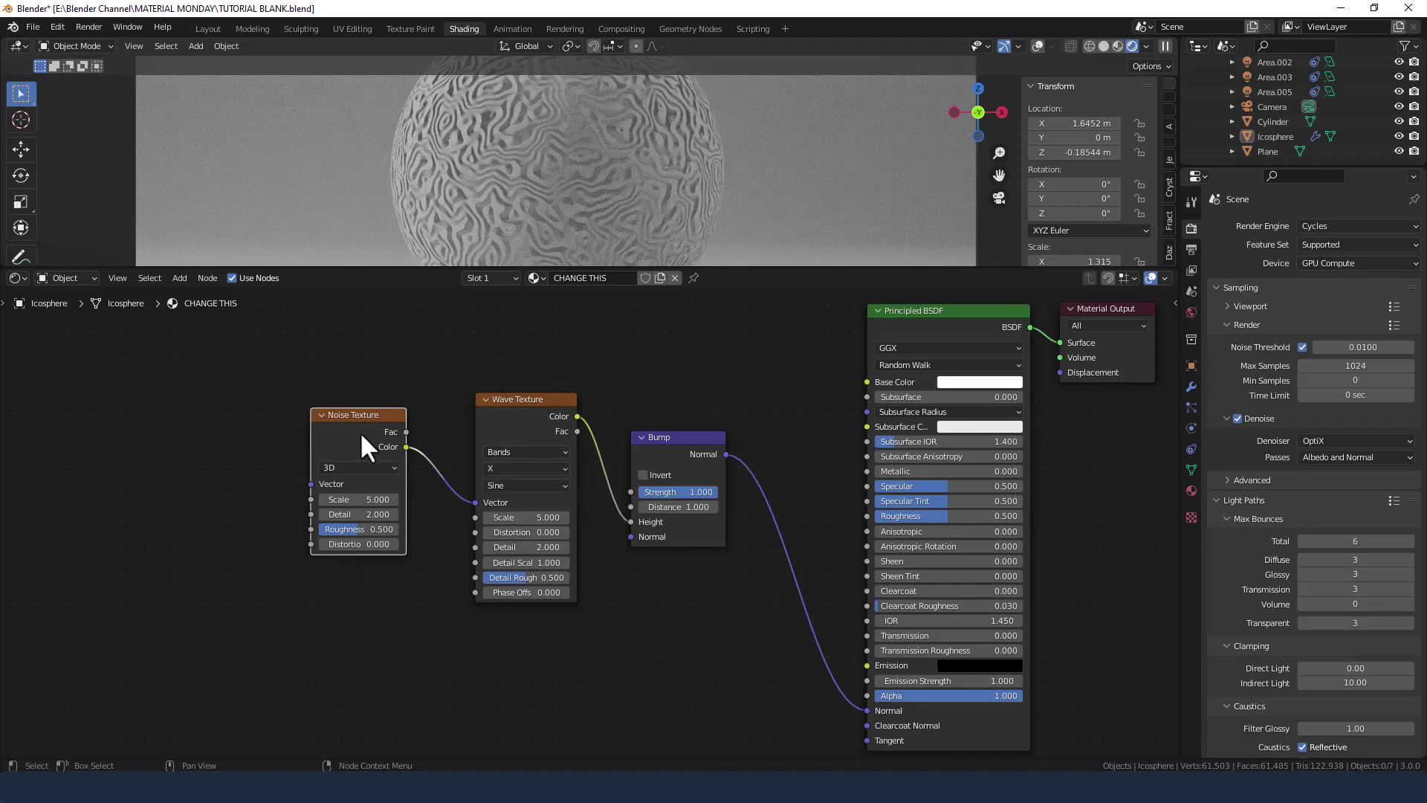
- Add a Texture Coordinate node without a Mapping node beside the Noise Texture, linking its Object output to the noise's Vector input
key(ctrl+t)
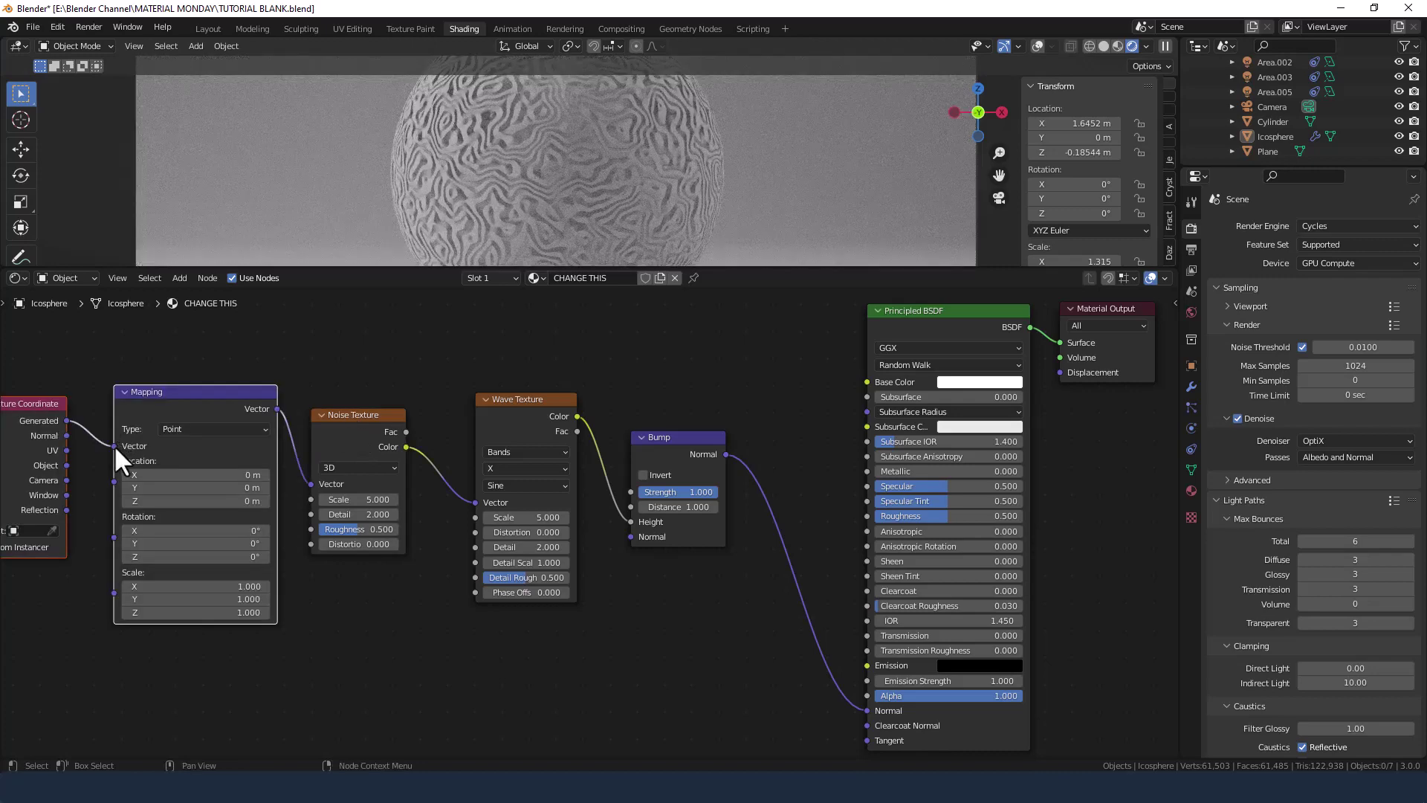
drag(114, 446, 310, 484)
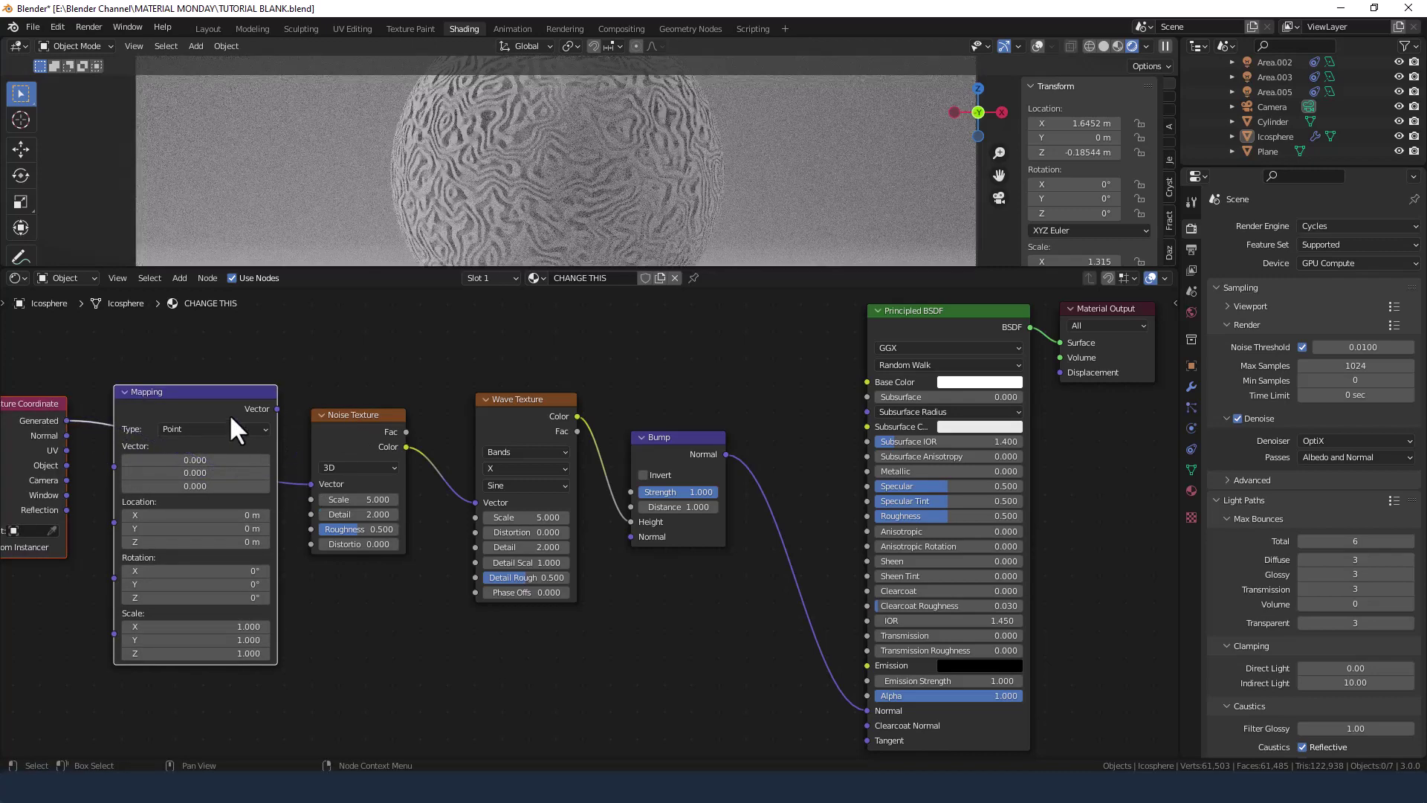
click(217, 399)
key(x)
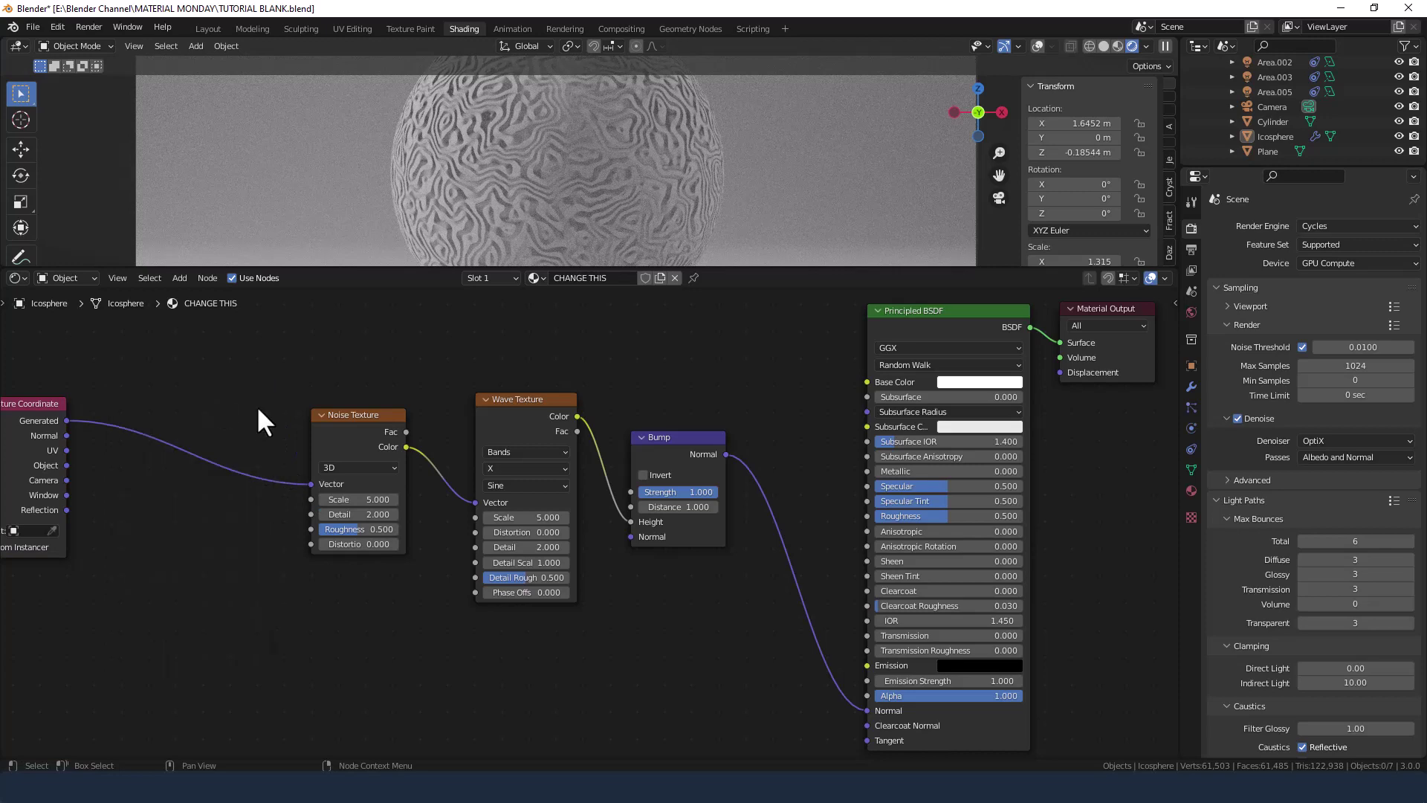
drag(13, 409, 220, 422)
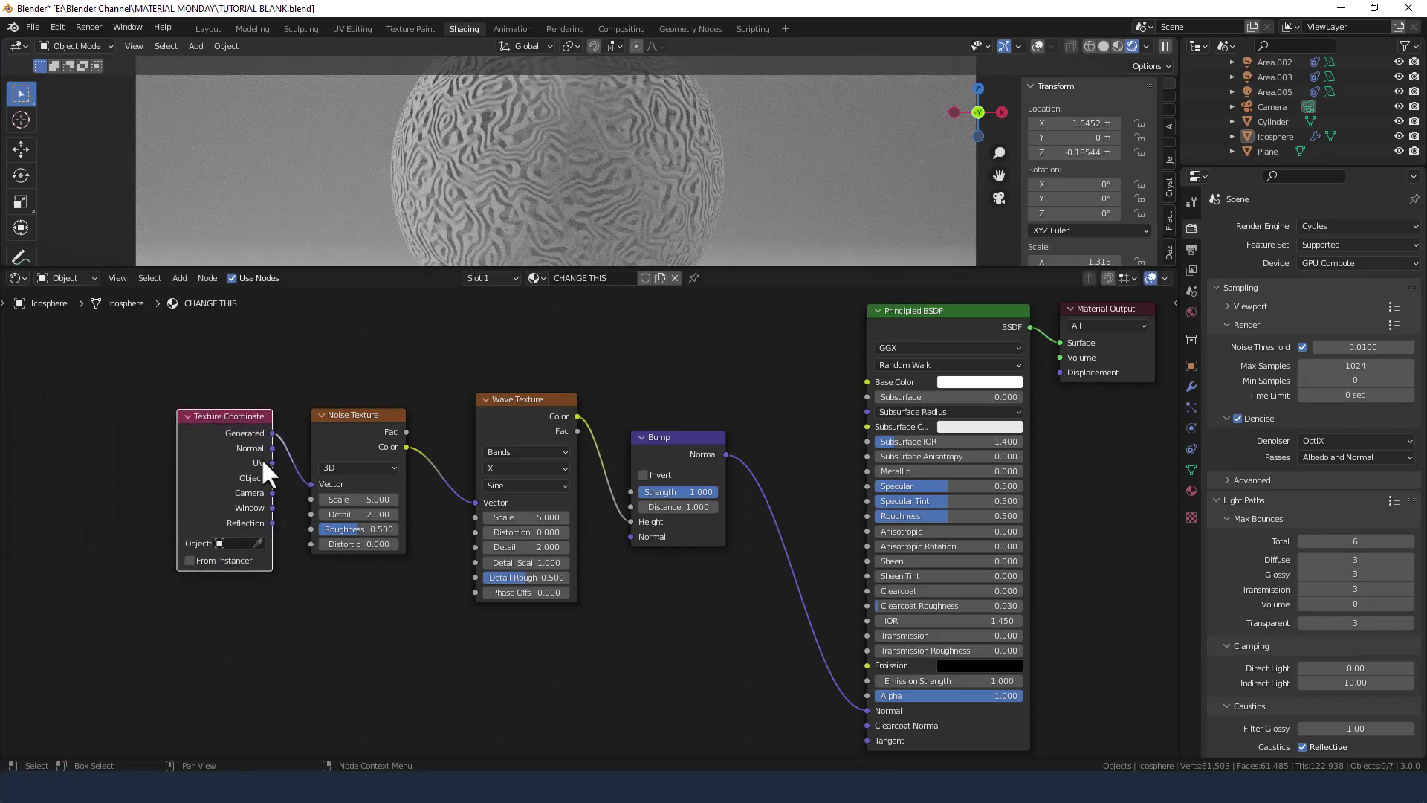
drag(273, 478, 311, 484)
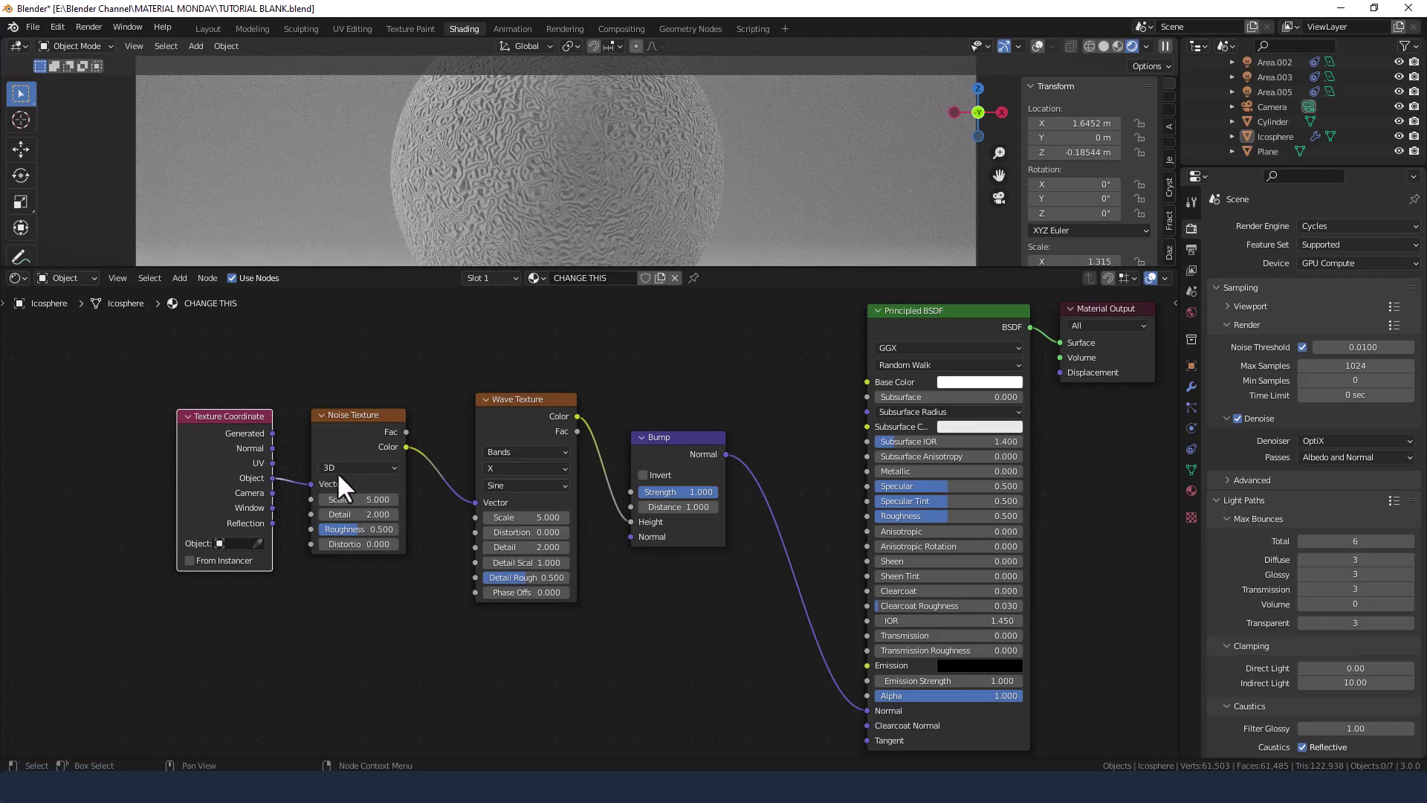
- Move the Texture Coordinate and Noise Texture nodes together closer to the Wave Texture node
shift+click(336, 421)
key(g)
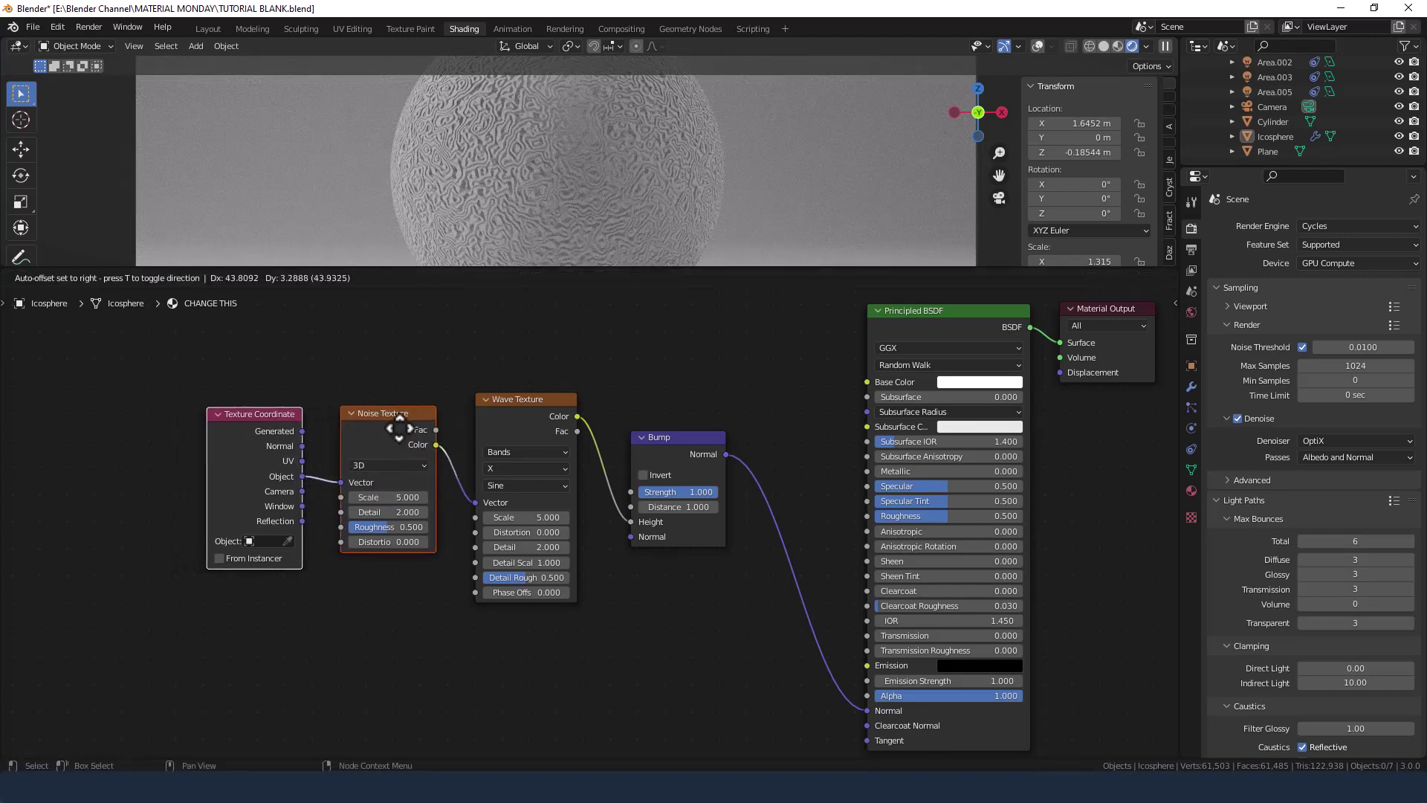
click(410, 419)
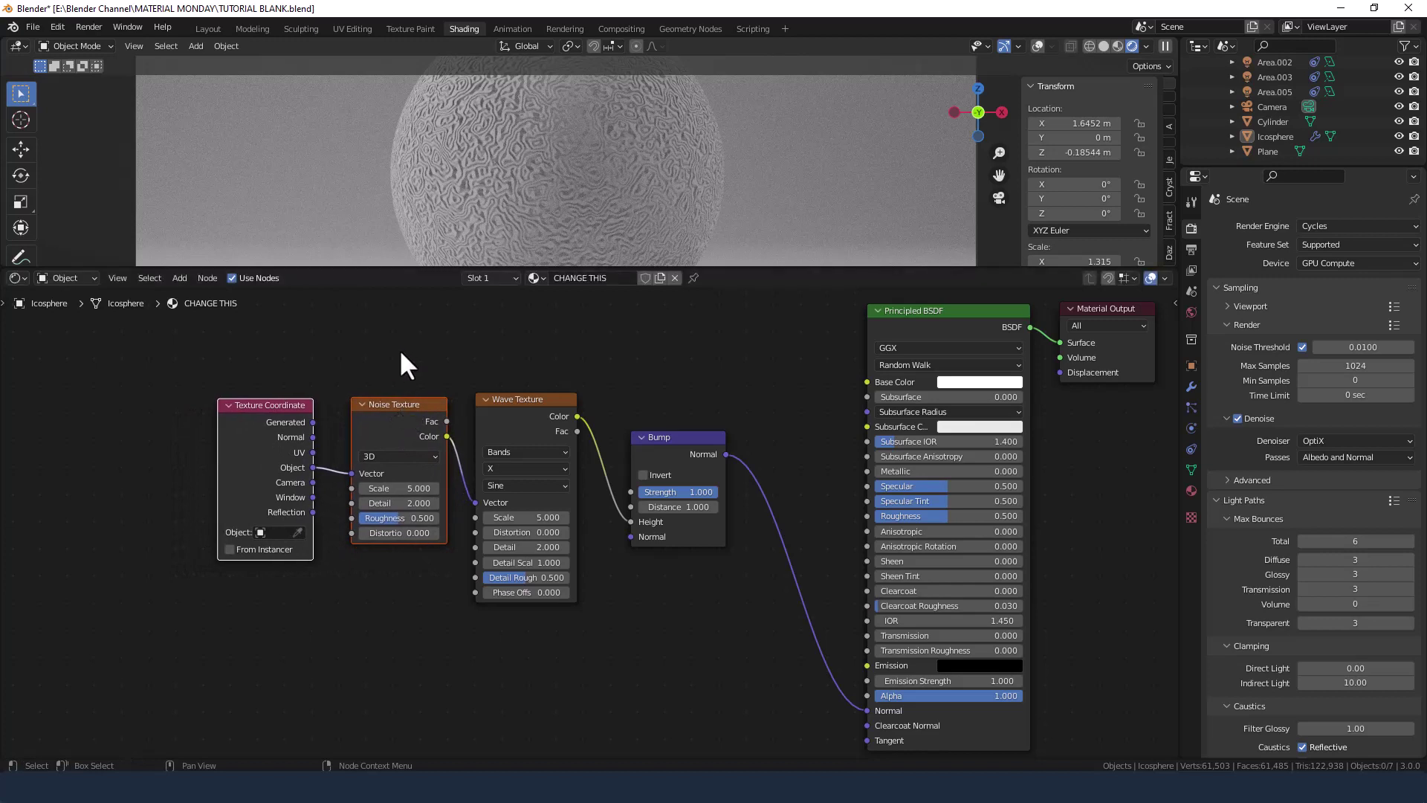
click(406, 364)
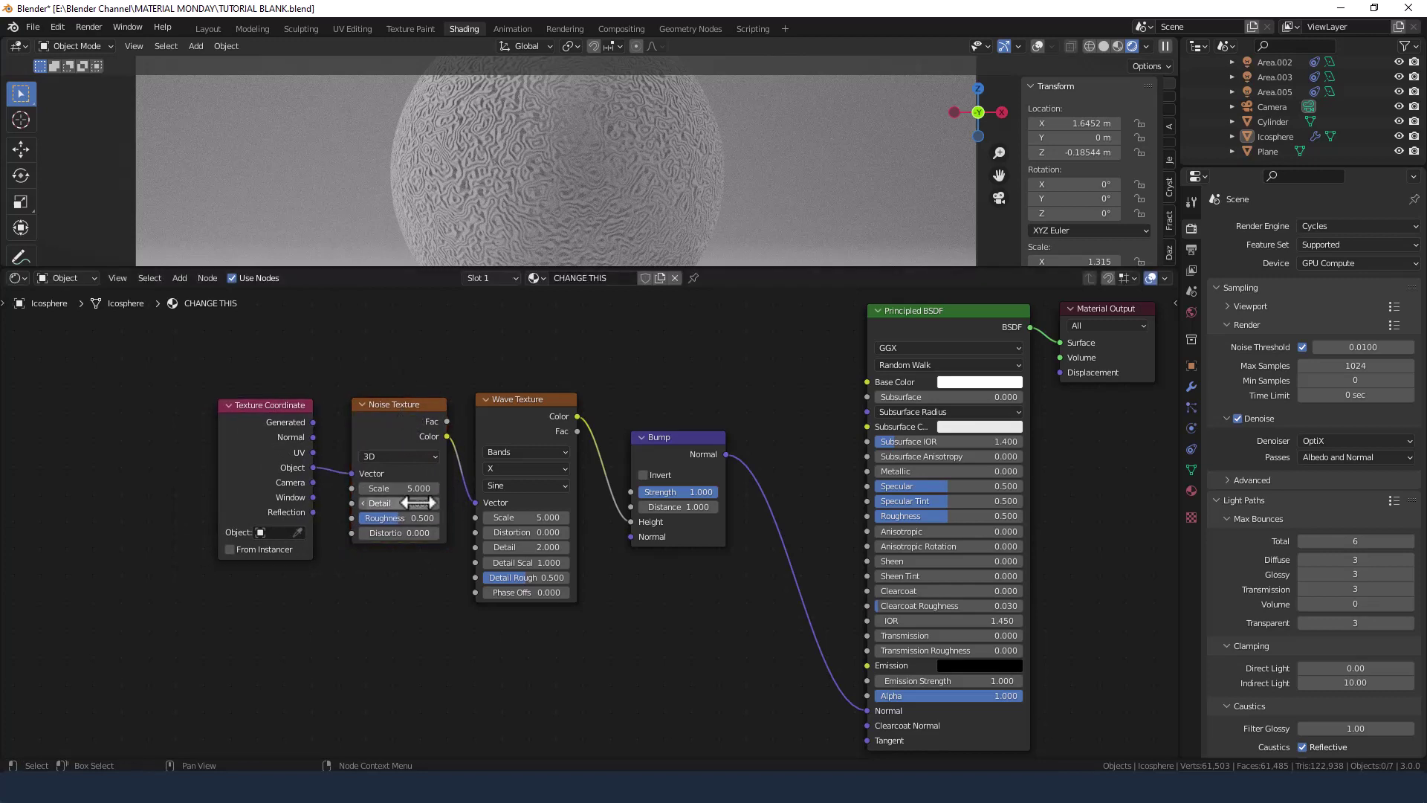
- Set the Noise Texture's Scale to 2, Detail to 15, Roughness to 0.45 and Distortion to 0.15
double_click(405, 489)
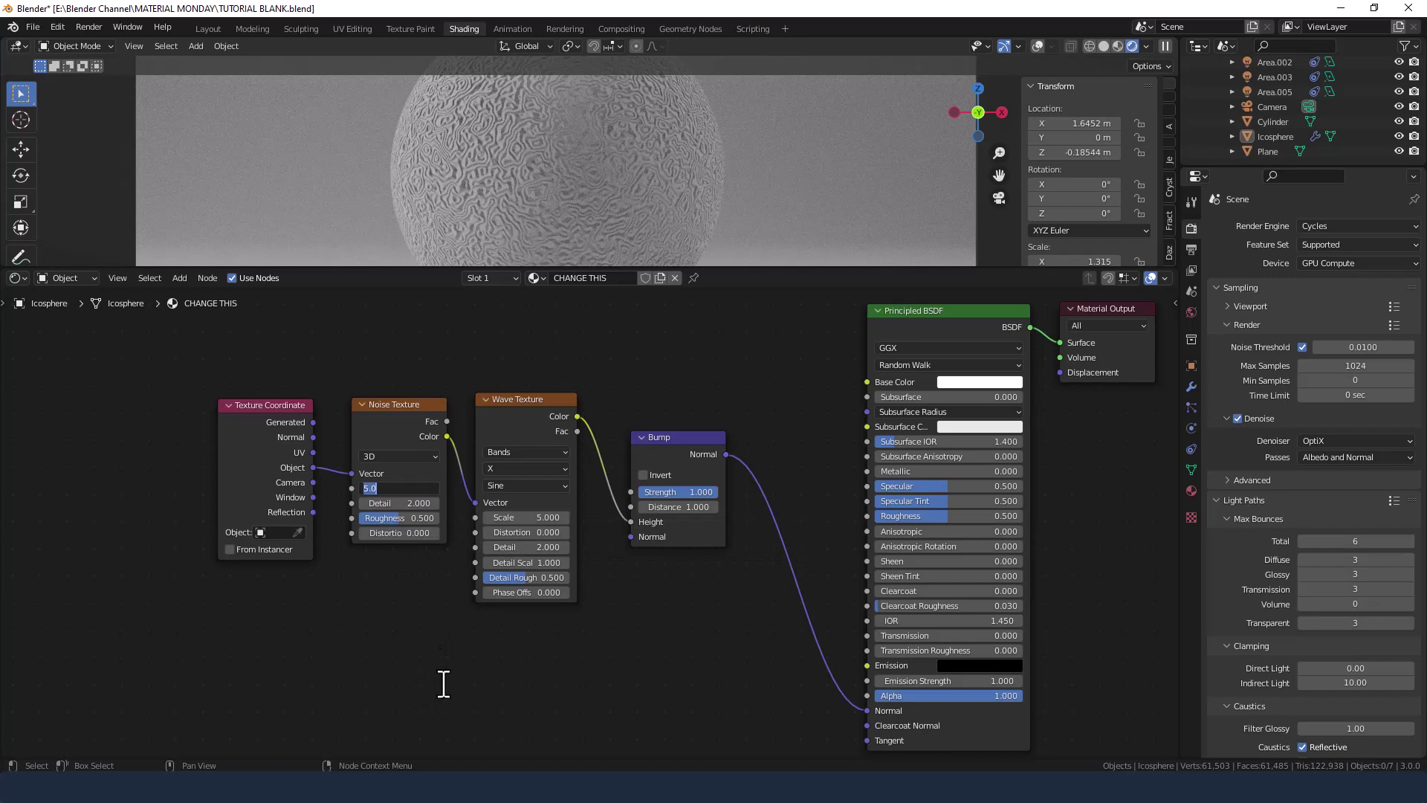
text(2)
key(Tab)
text(15)
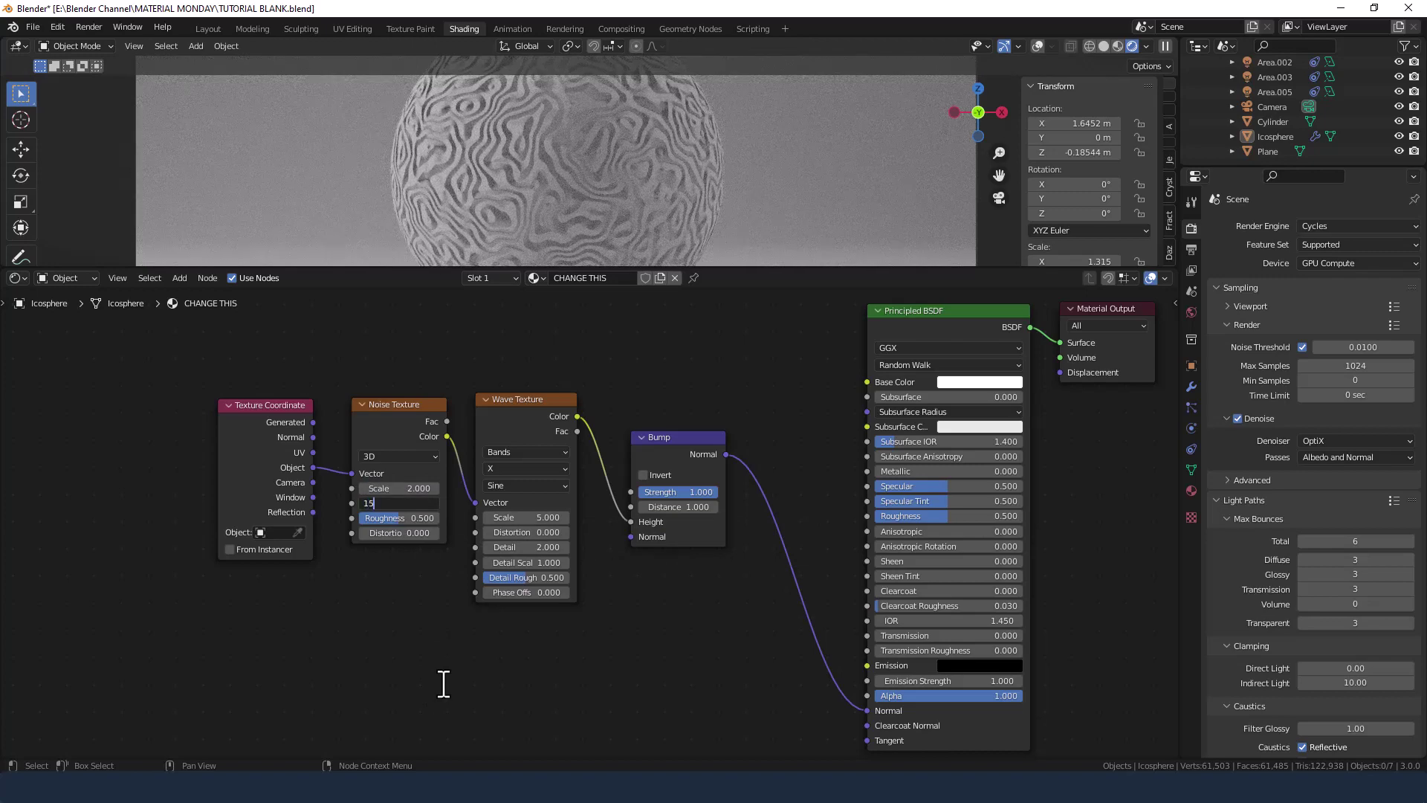
key(Tab)
text(.45)
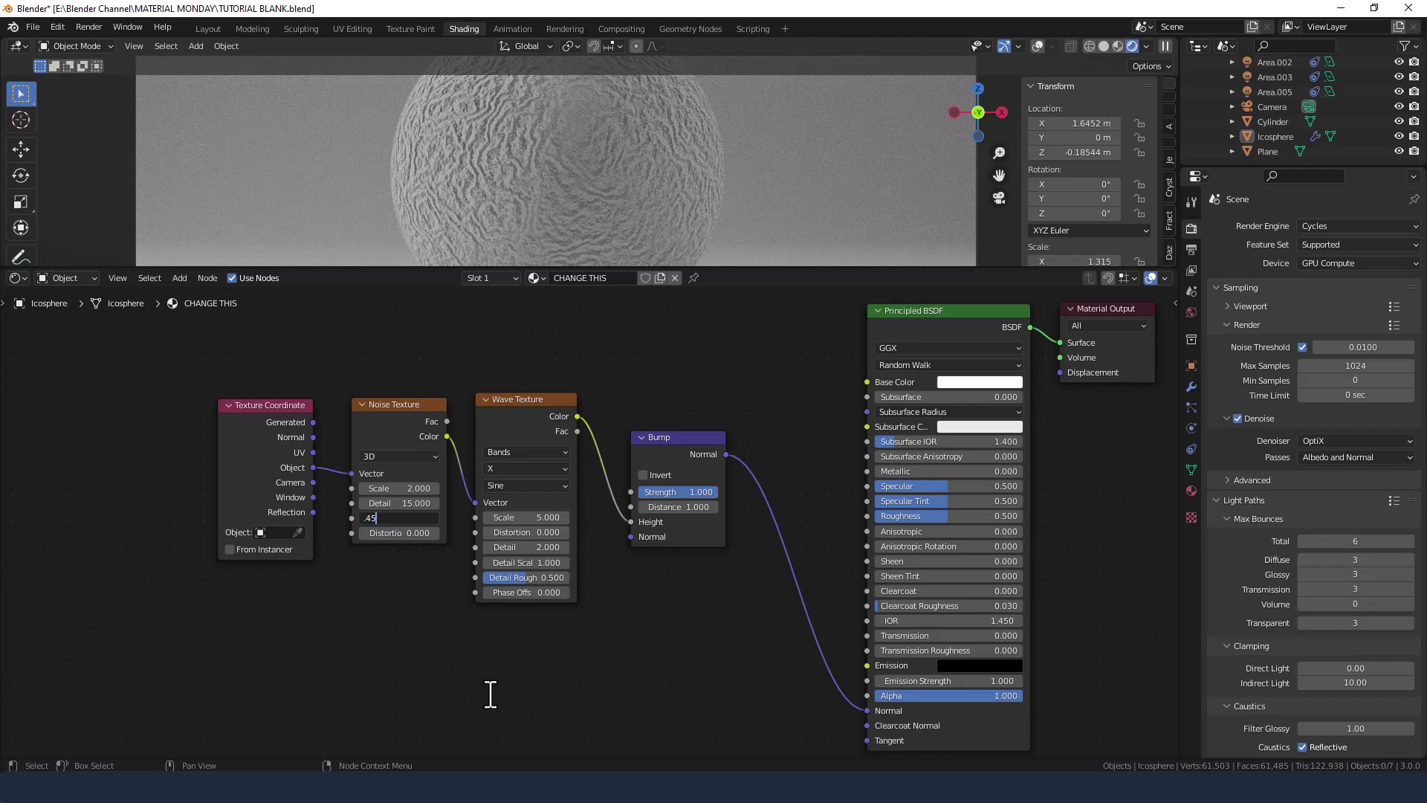
key(Tab)
text(.15)
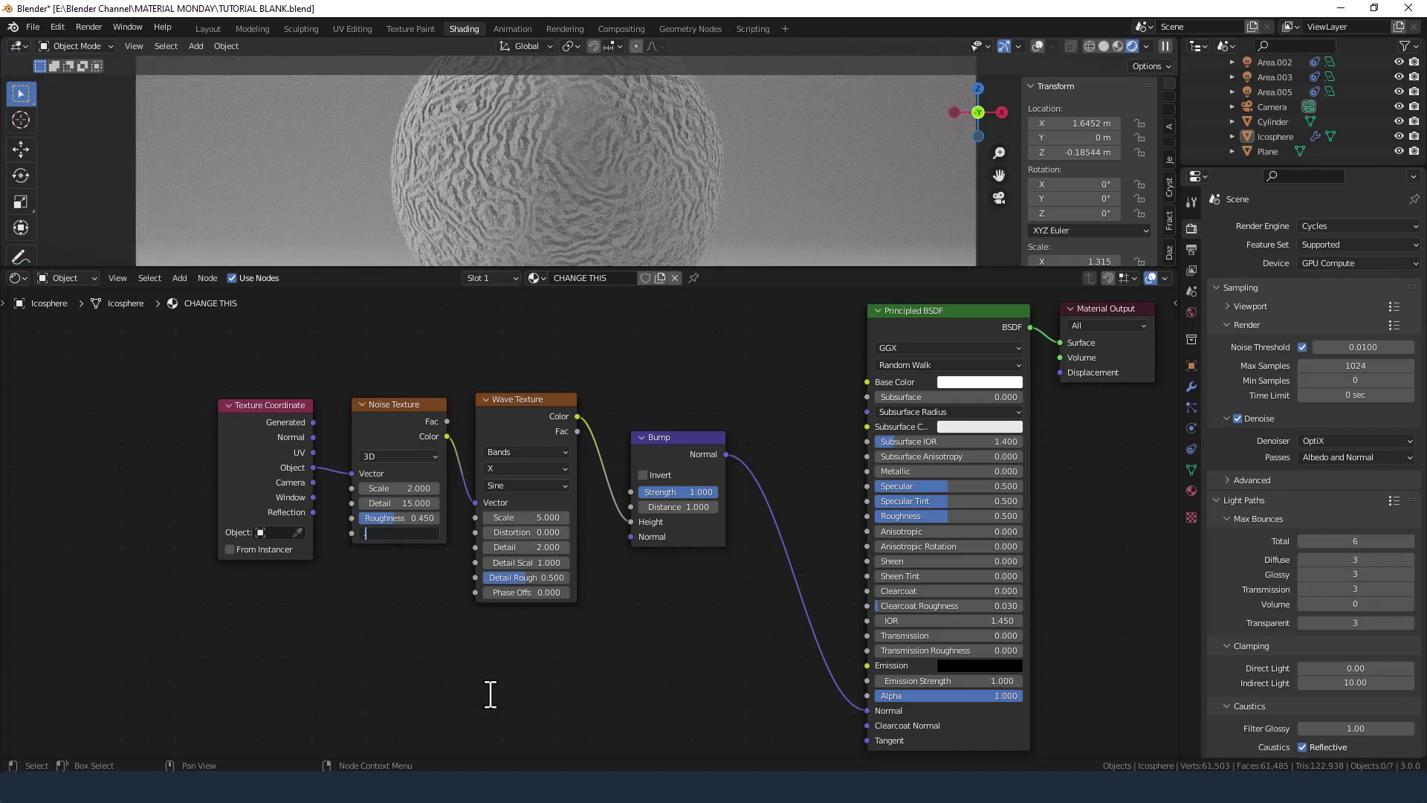
key(Return)
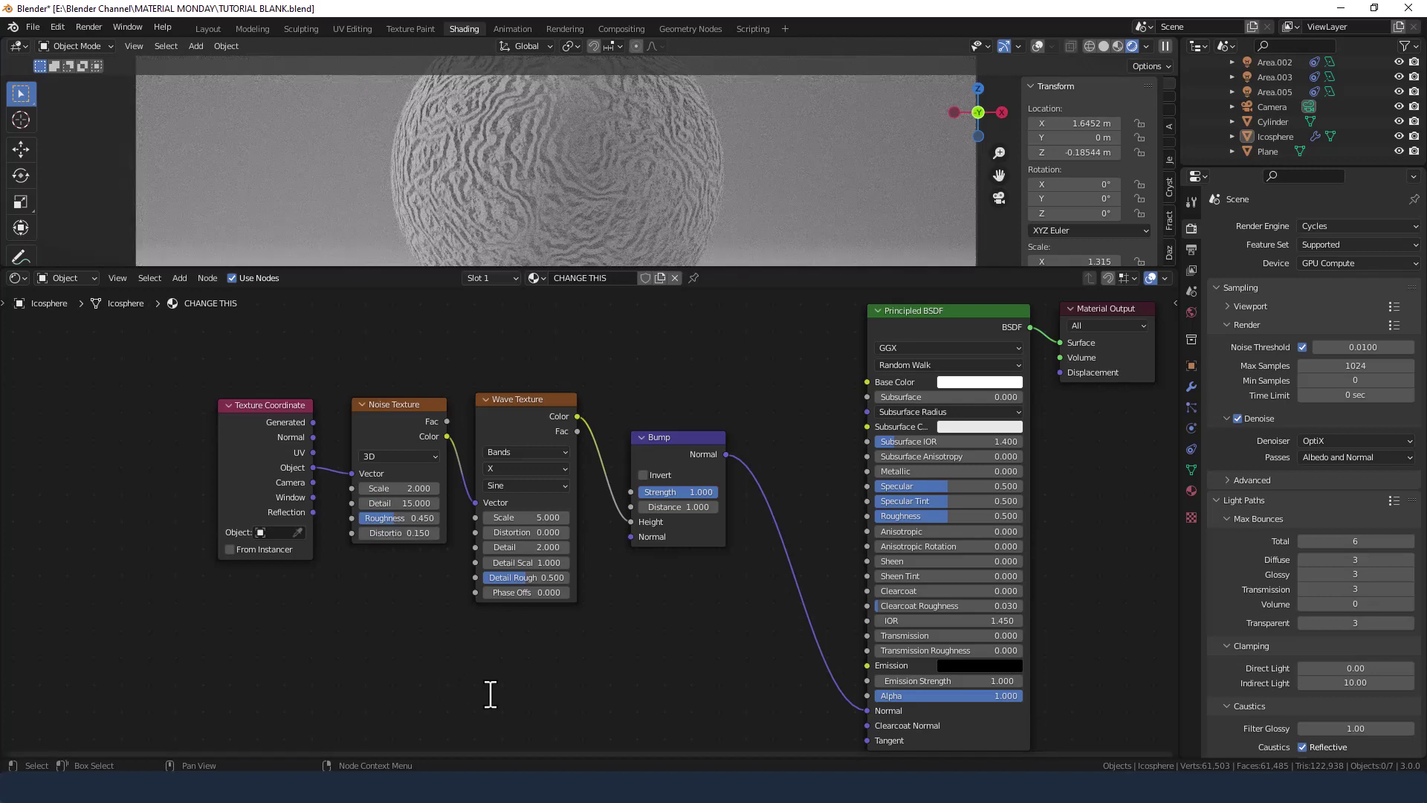
- Set the Wave Texture's Scale to 2, Distortion to 8, Detail to 15, Detail Scale to 1 and Detail Roughness to 0.25
click(538, 519)
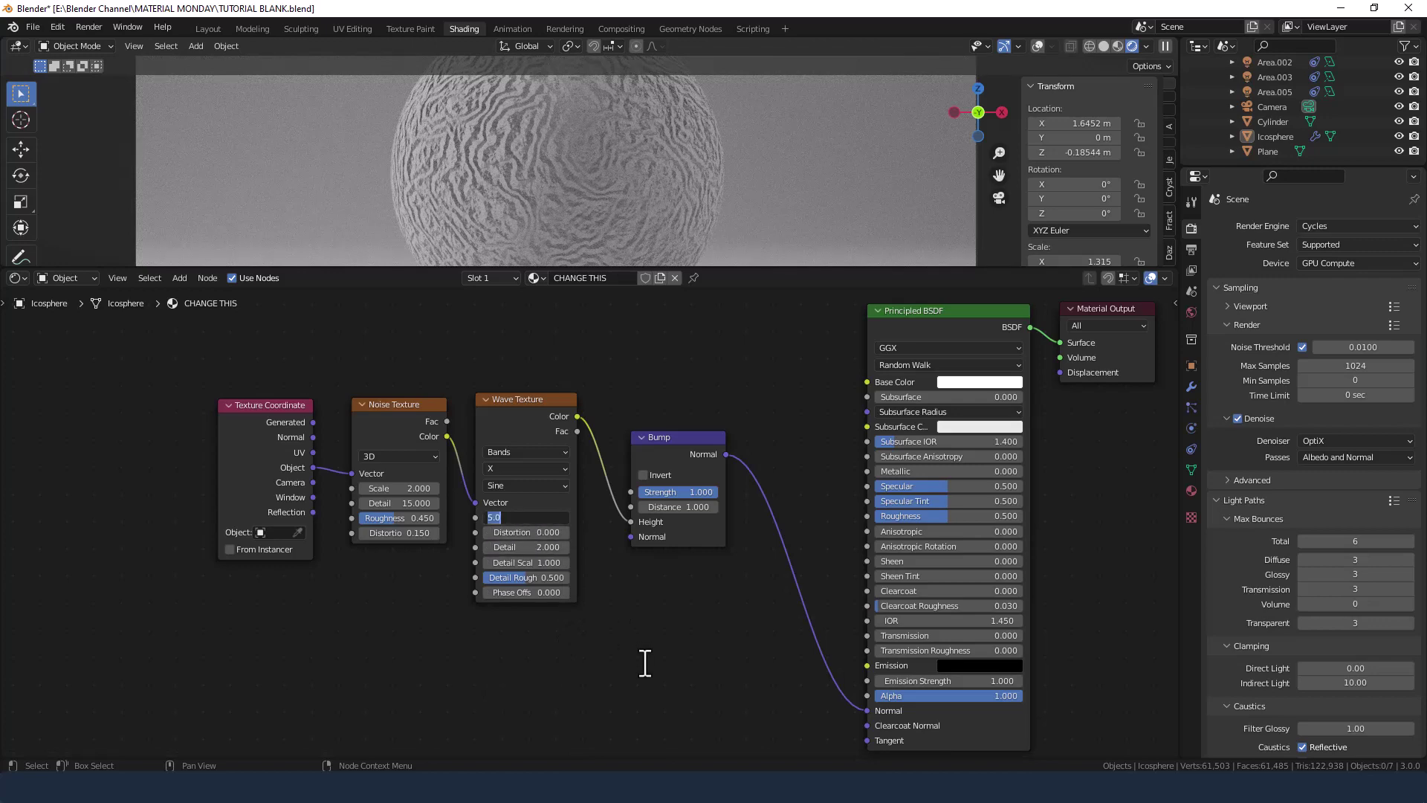
text(2)
key(Tab)
text(8)
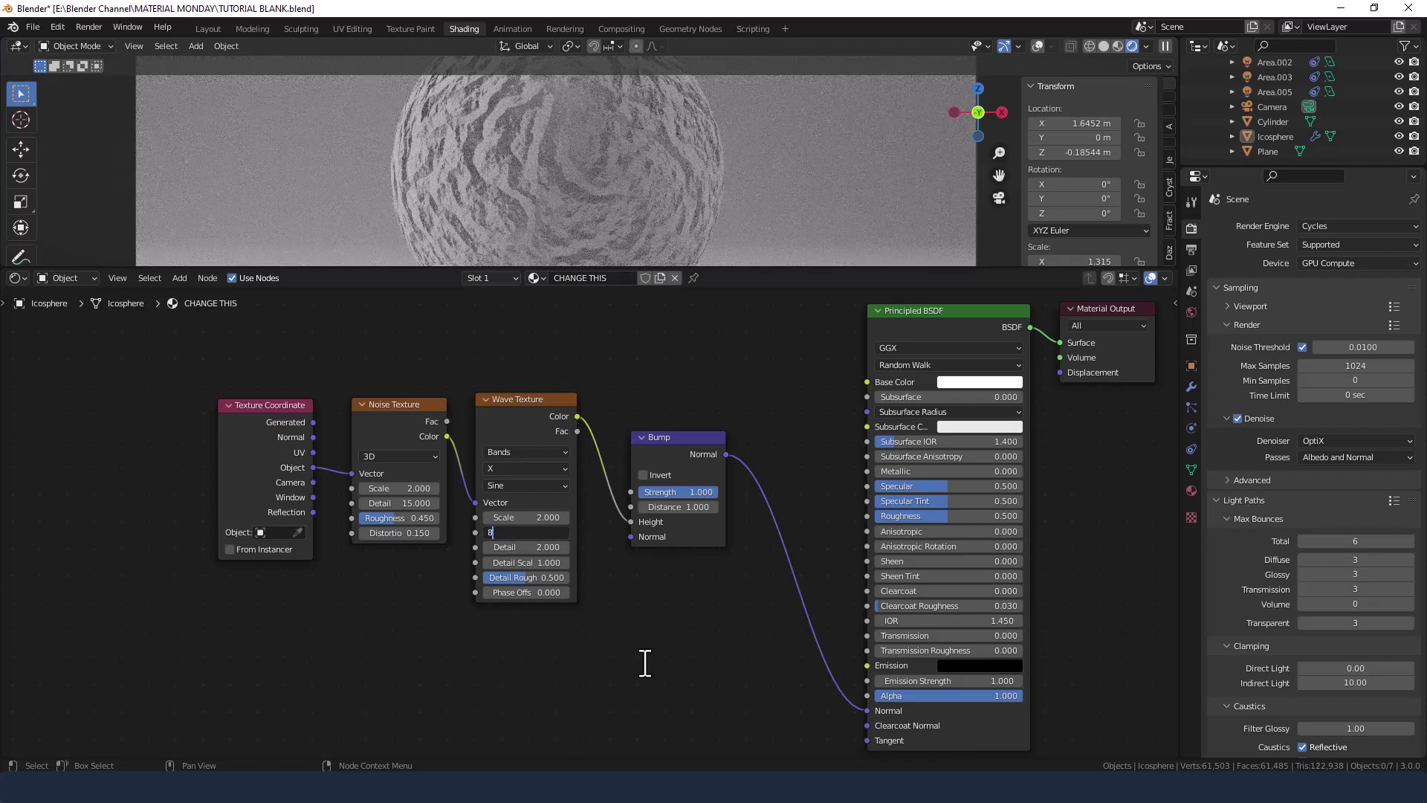
key(Tab)
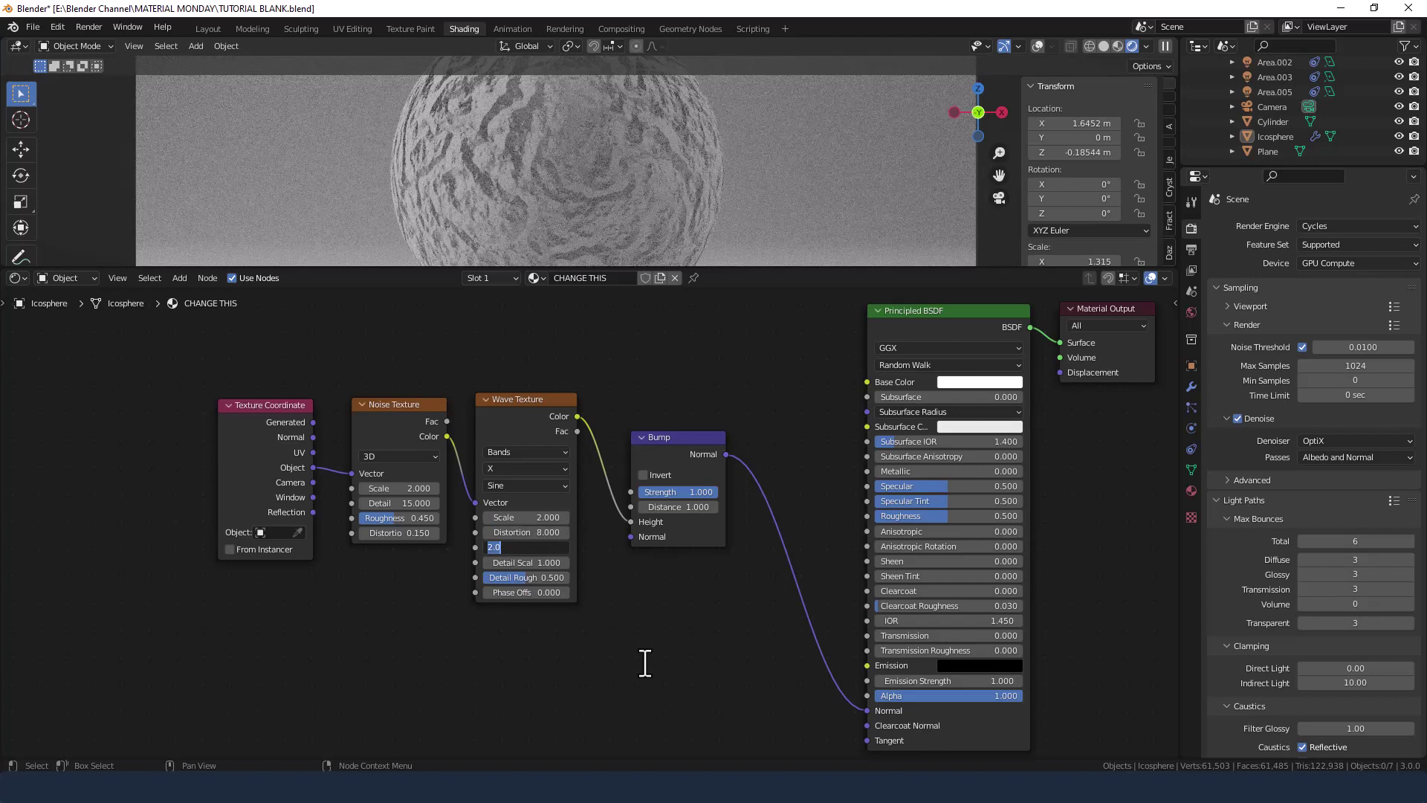
text(15)
key(Tab)
text(1)
key(Tab)
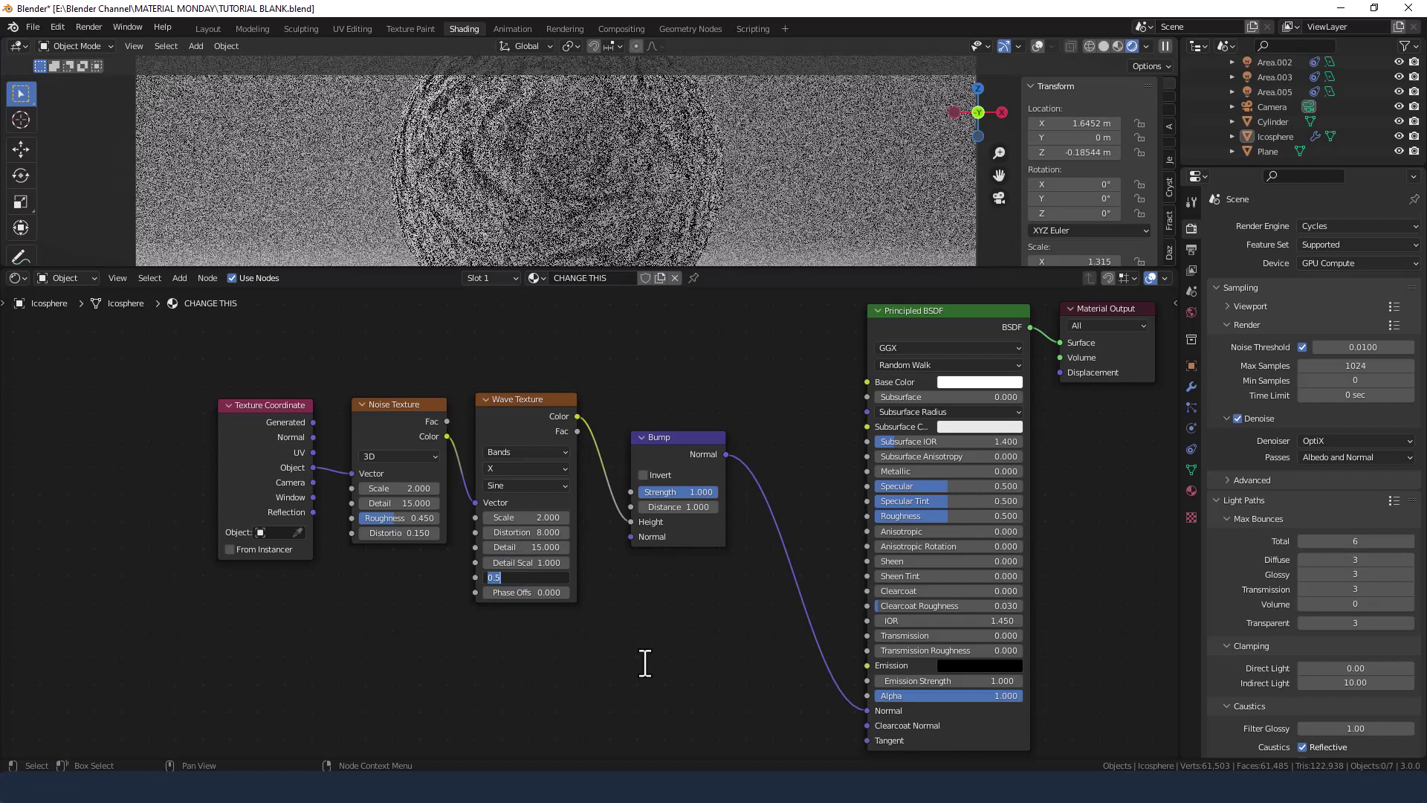
text(.25)
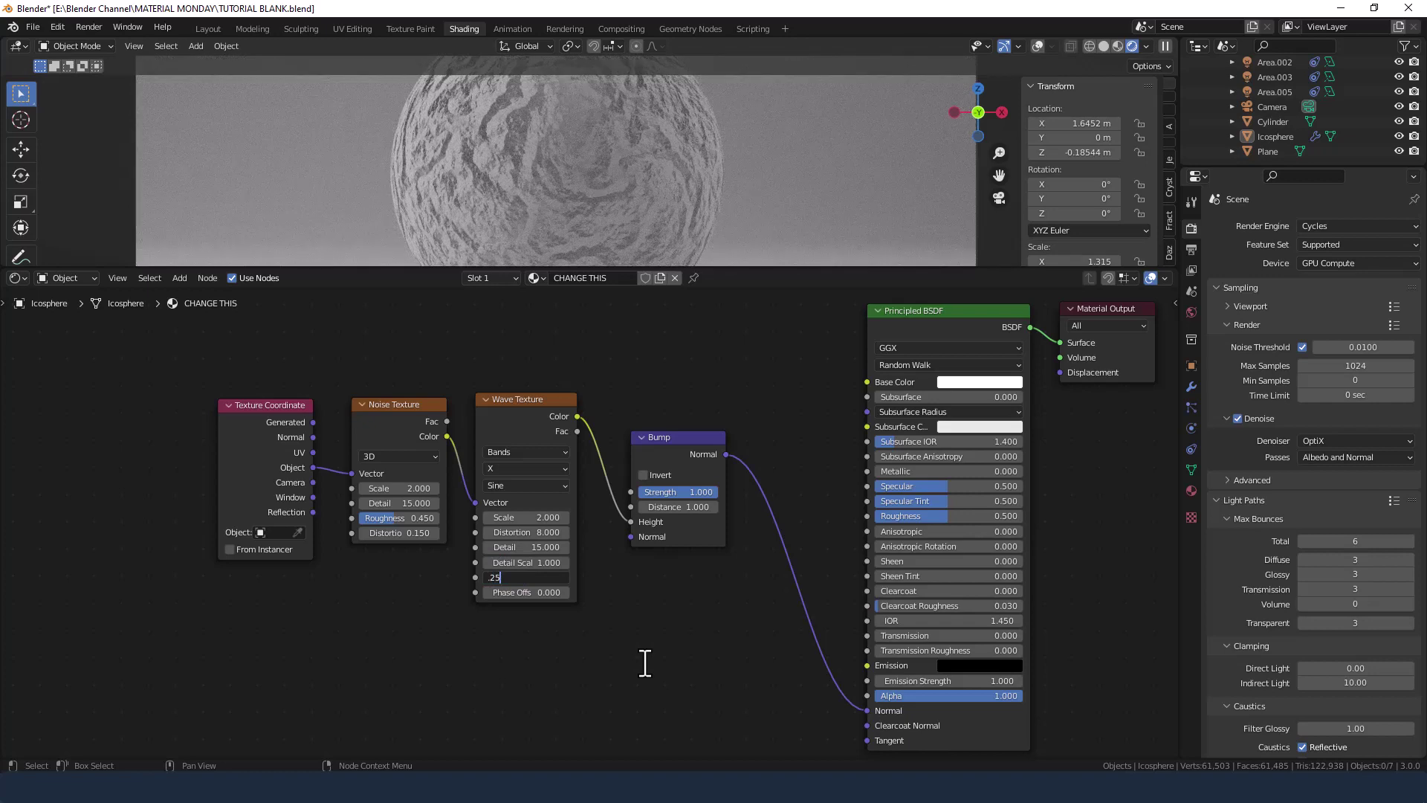
key(Return)
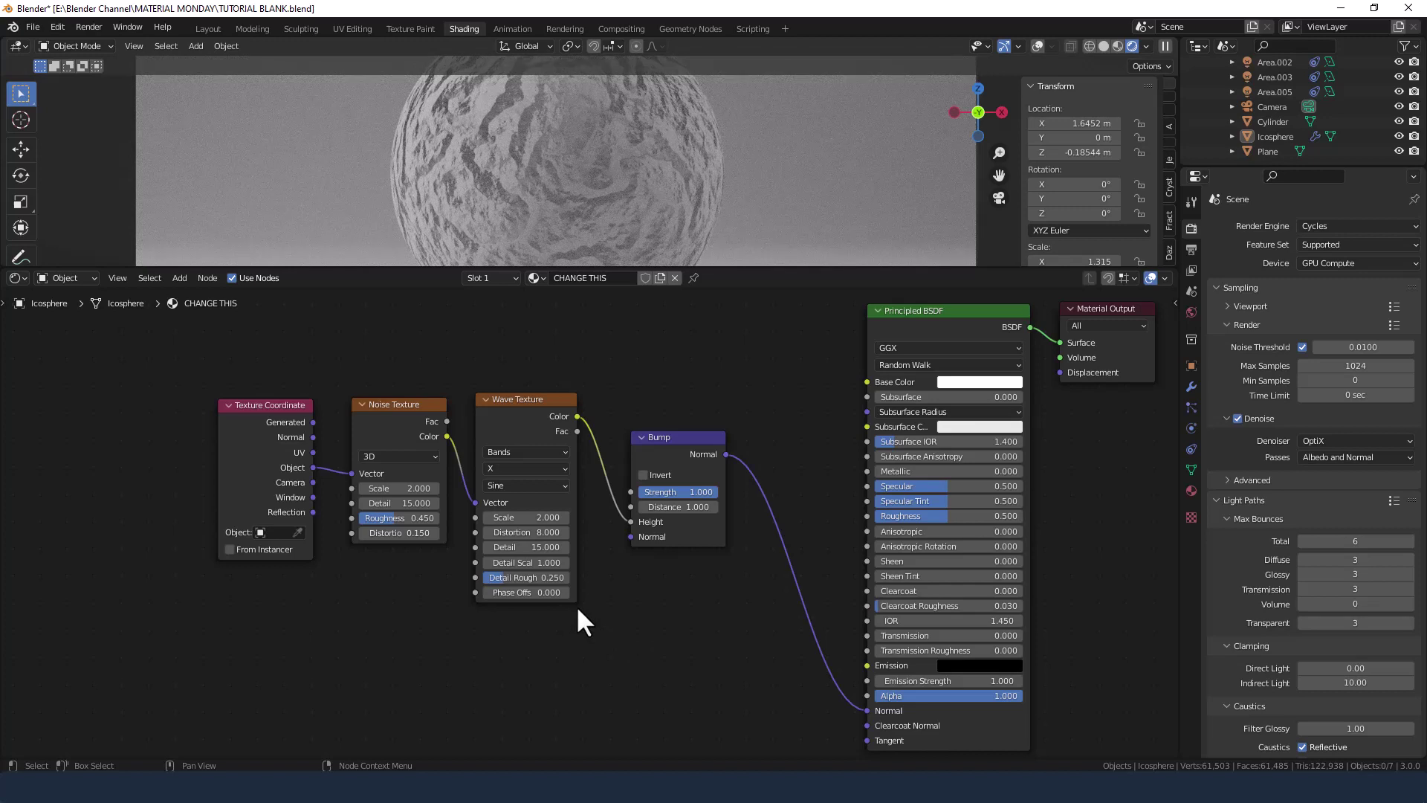
- Set the Bump node's Strength to 0.65 and Distance to 0.1
middle_drag(667, 558, 583, 565)
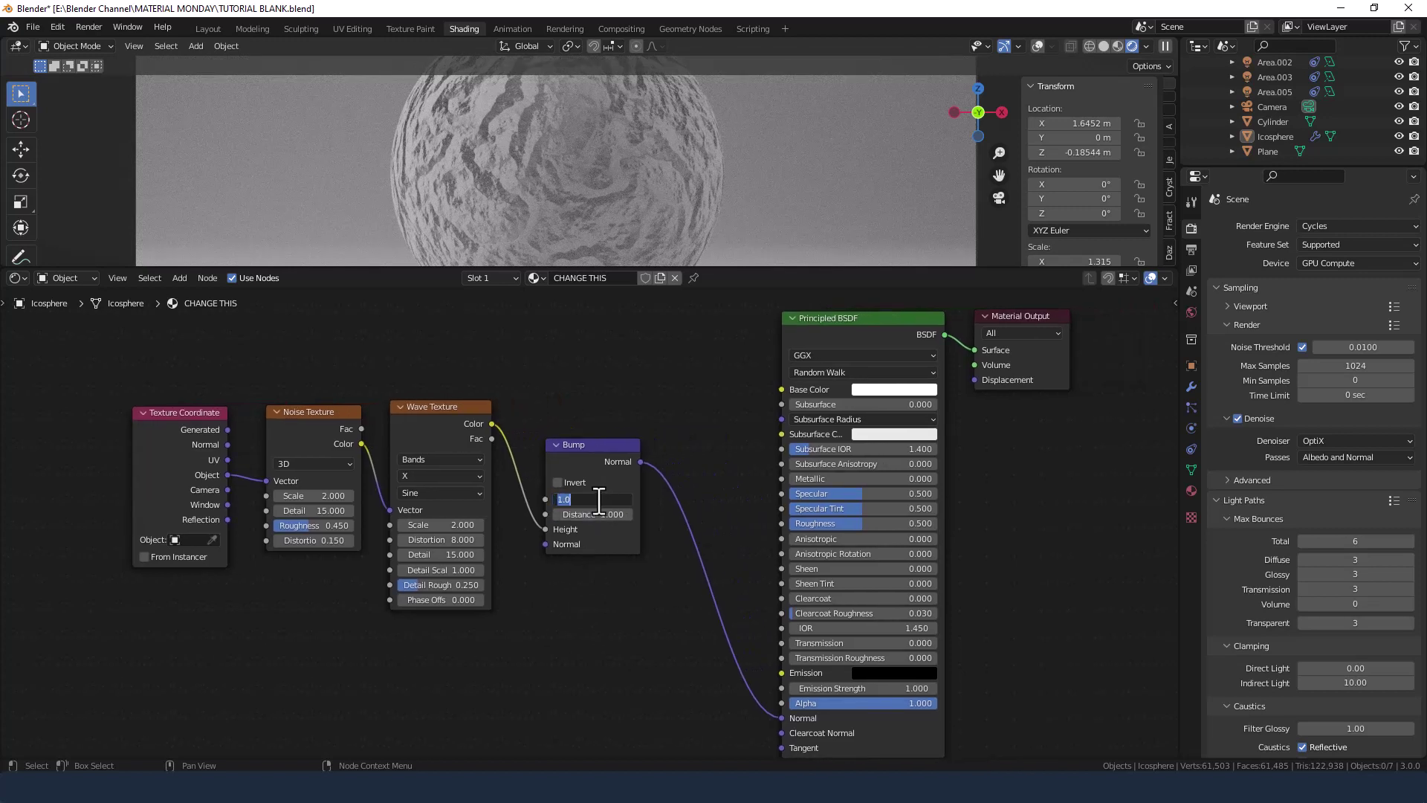
text(.65)
key(Tab)
text(.1)
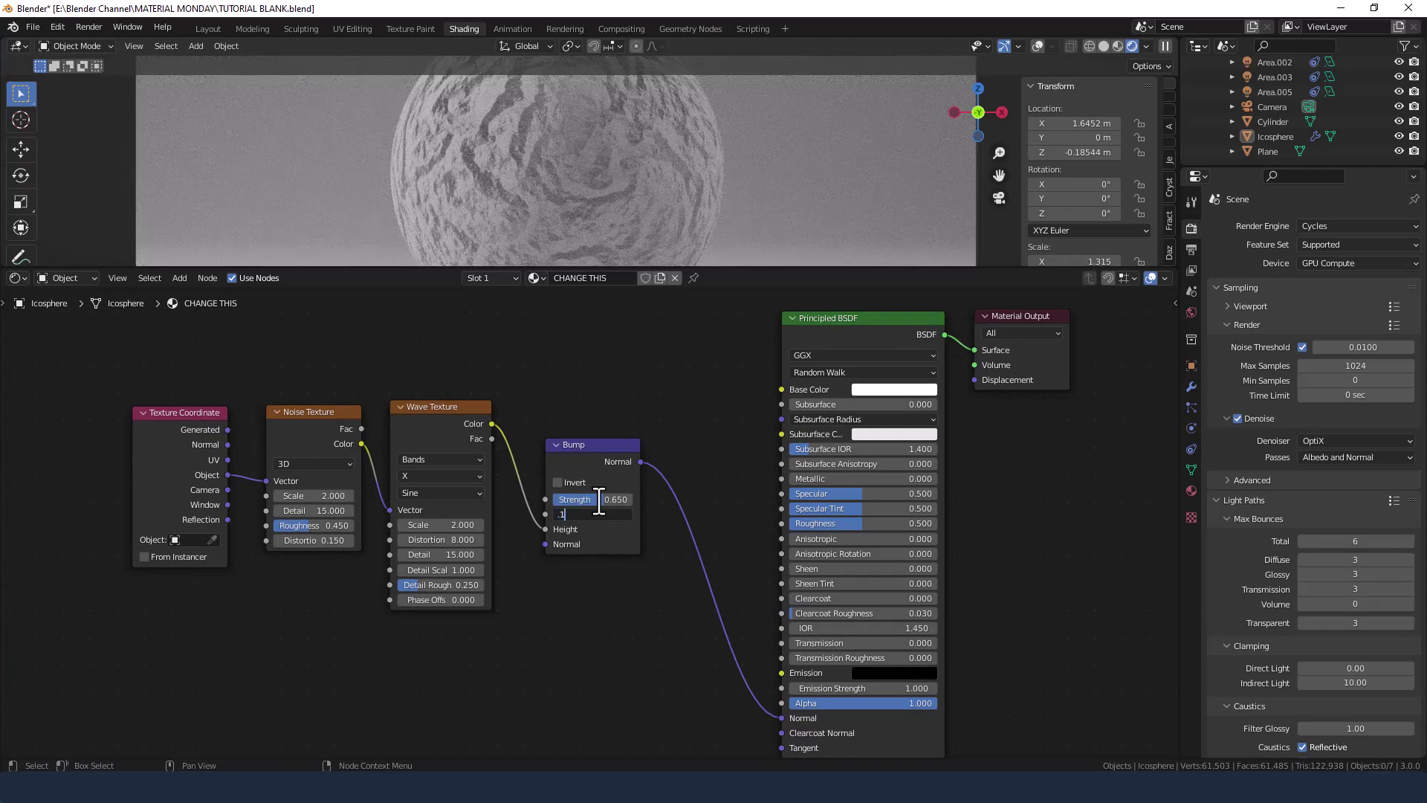
key(Return)
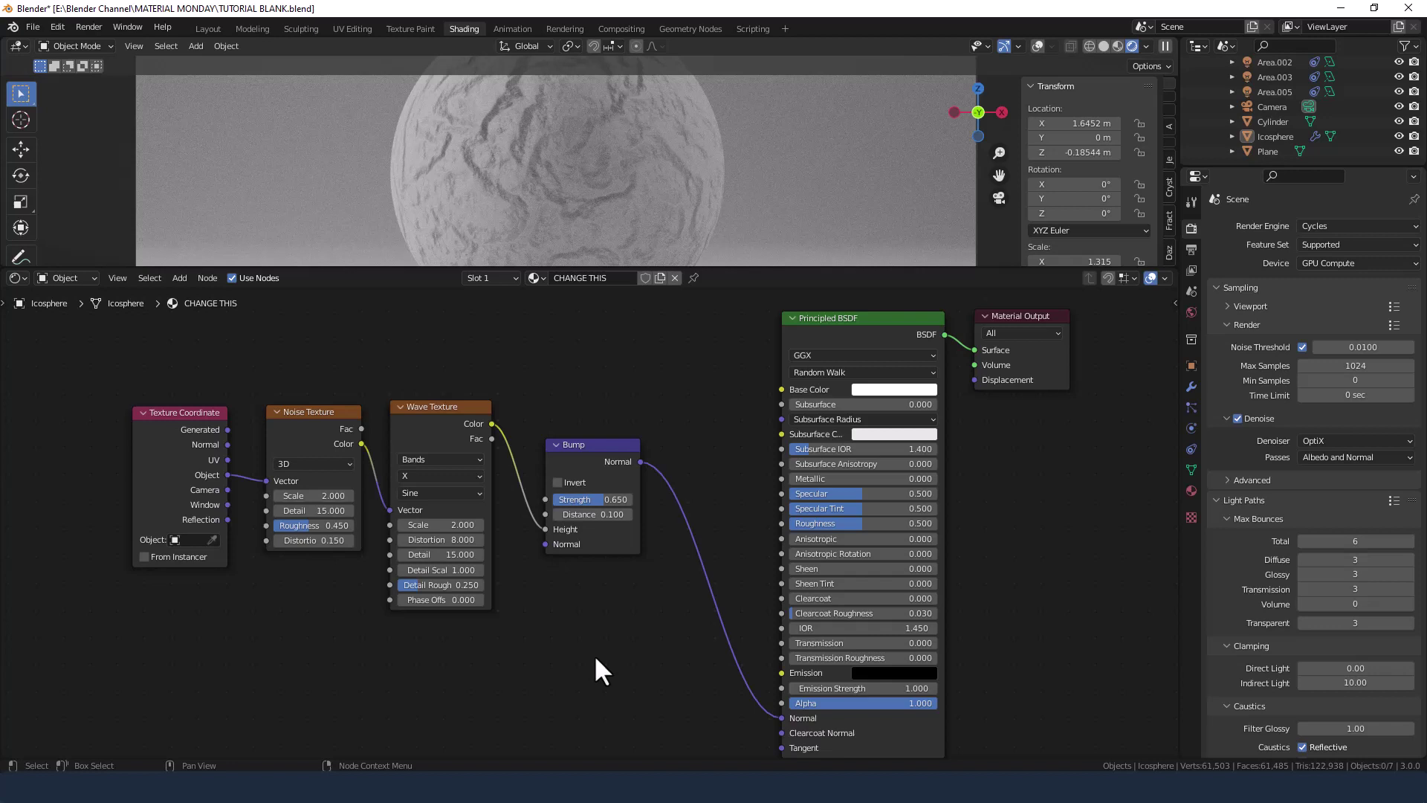
- Add a ColorRamp node below the Bump node and link the Wave Texture's Fac output to the ramp's Fac input
middle_drag(592, 660, 482, 590)
key(shift+a)
text(COL)
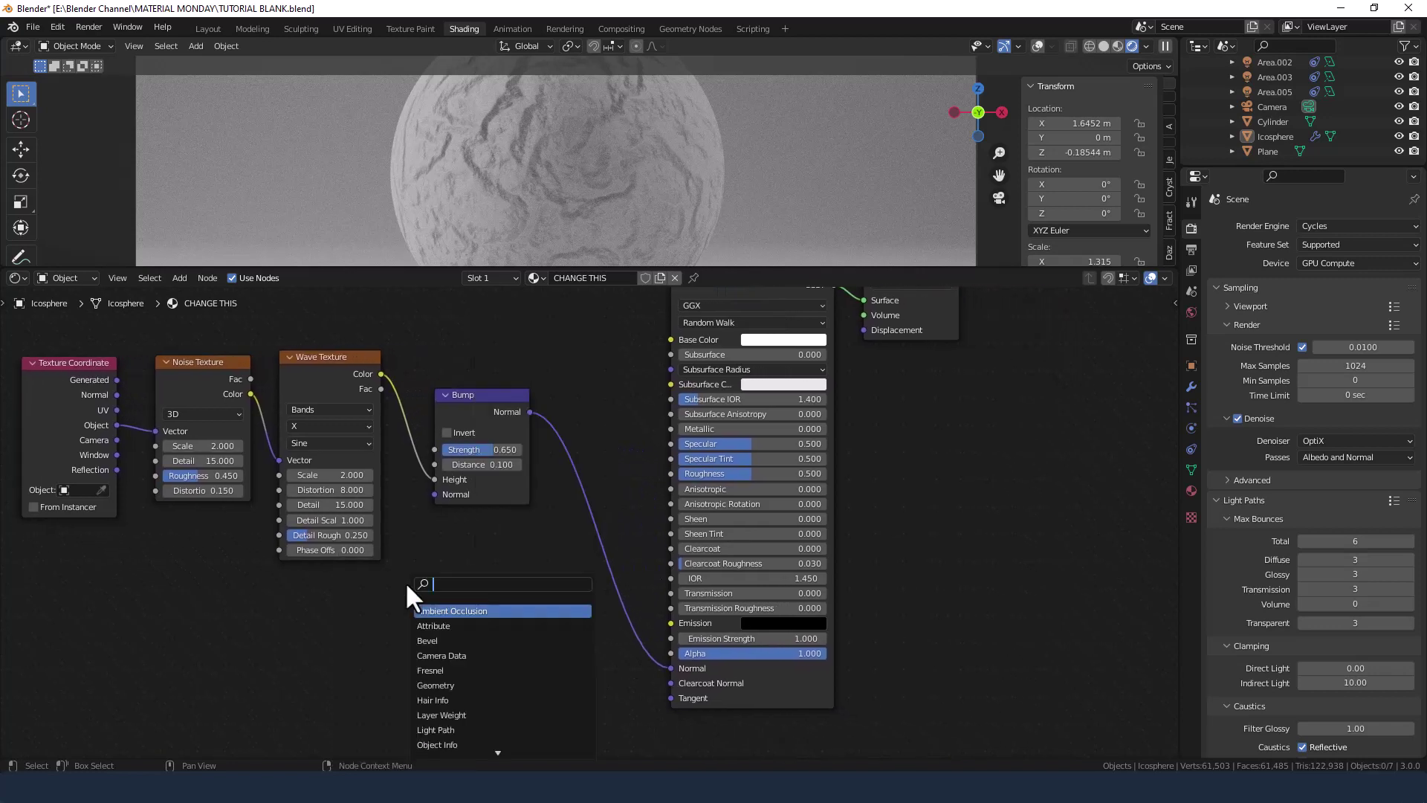
key(Return)
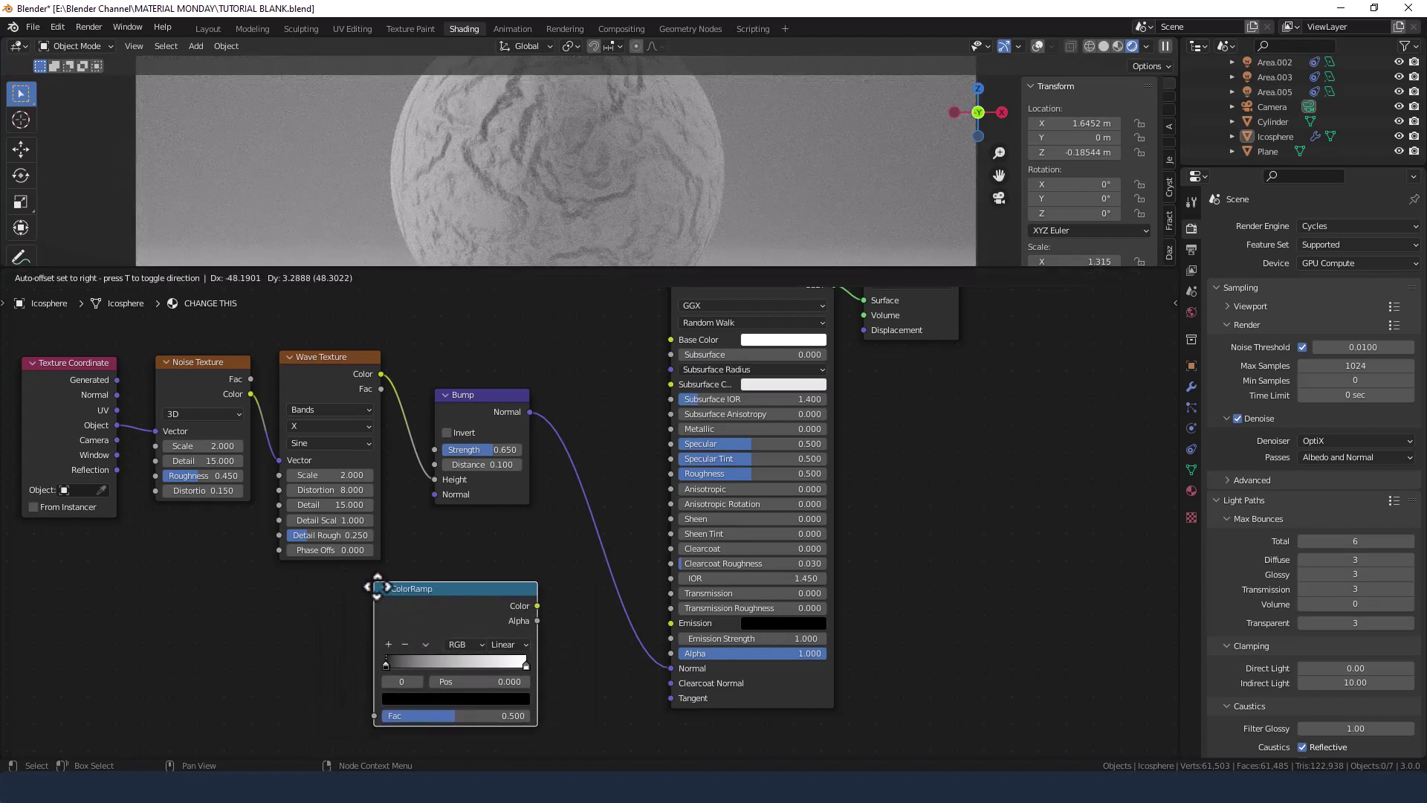
click(415, 538)
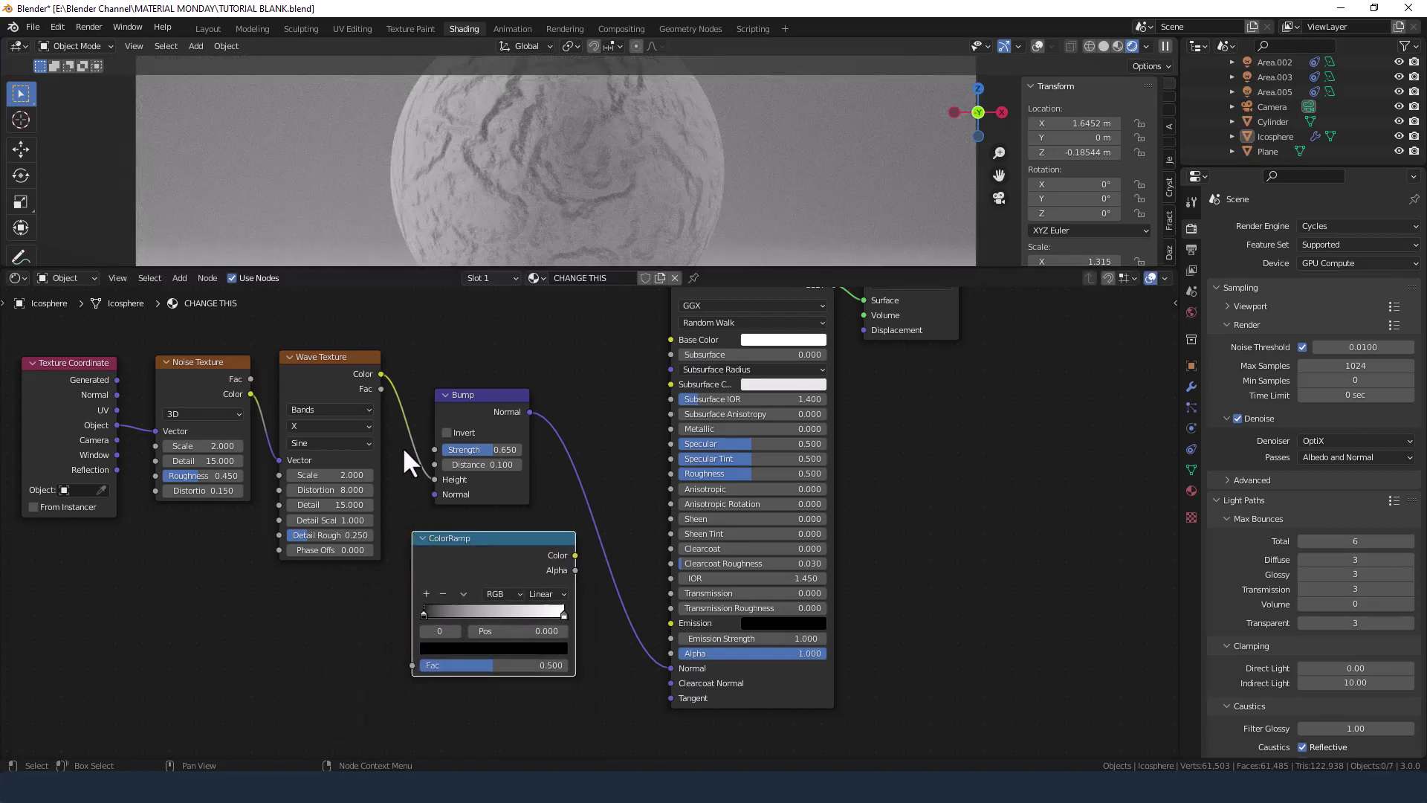
drag(381, 388, 410, 663)
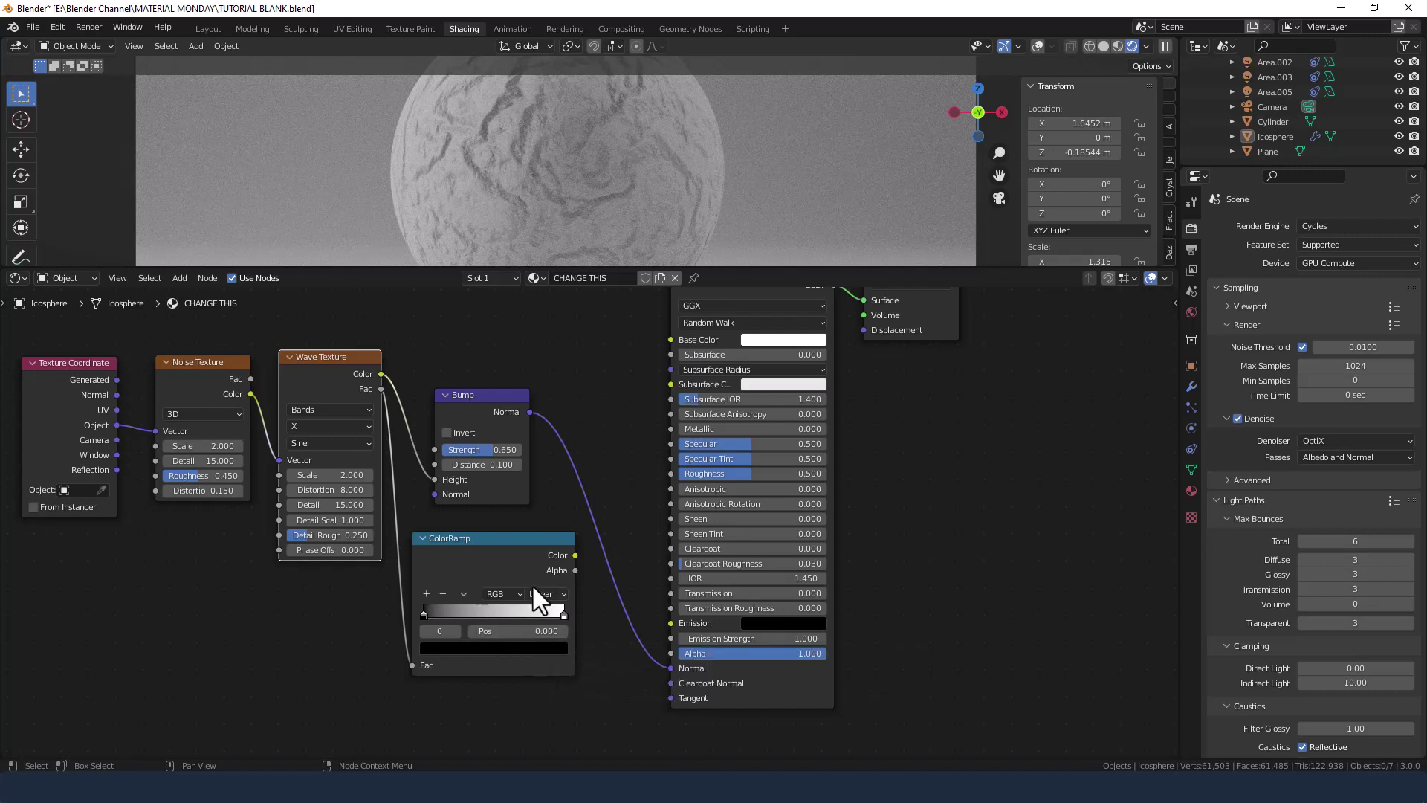
- Link the ColorRamp's Color output to the Principled BSDF's Emission and its Alpha output to the shader's Alpha
click(573, 555)
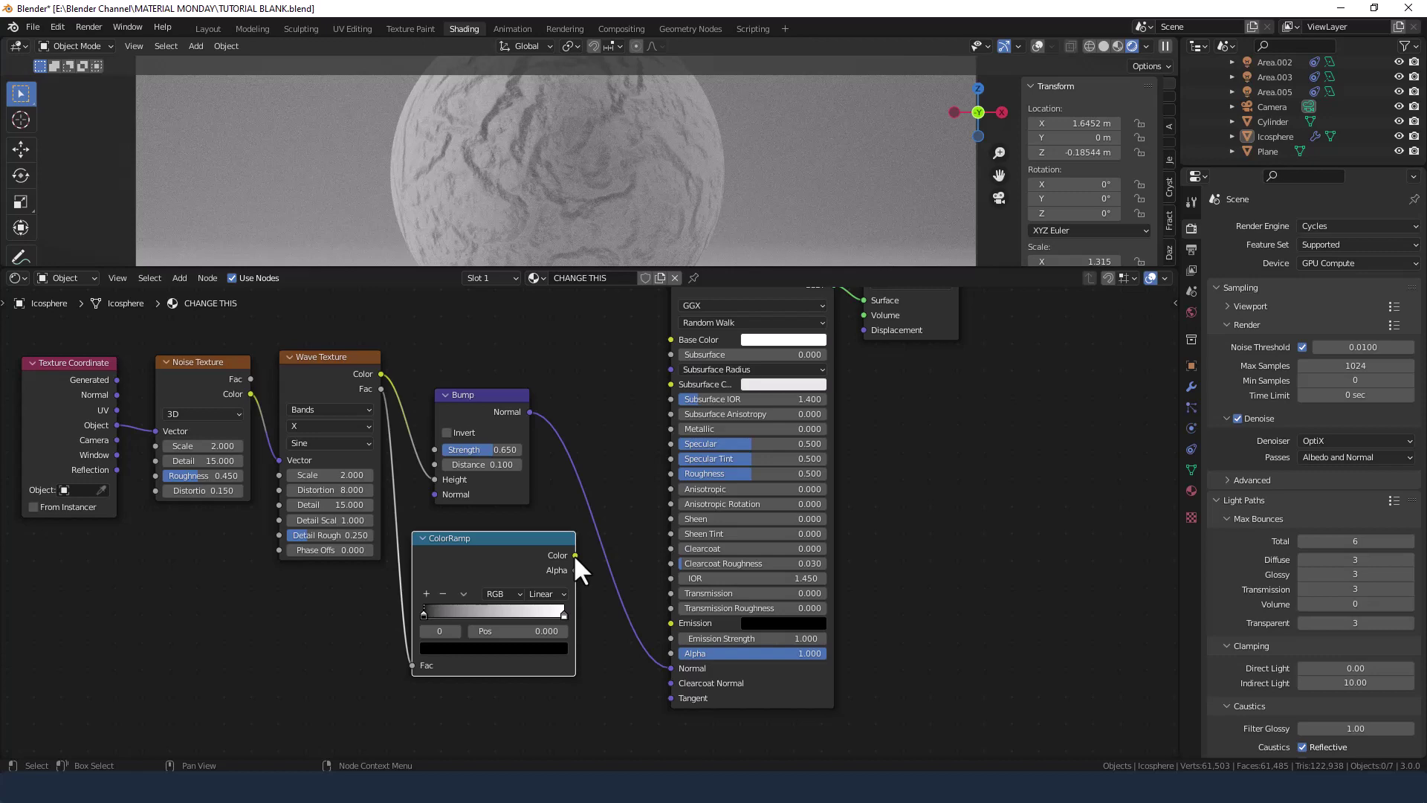
drag(576, 557, 613, 565)
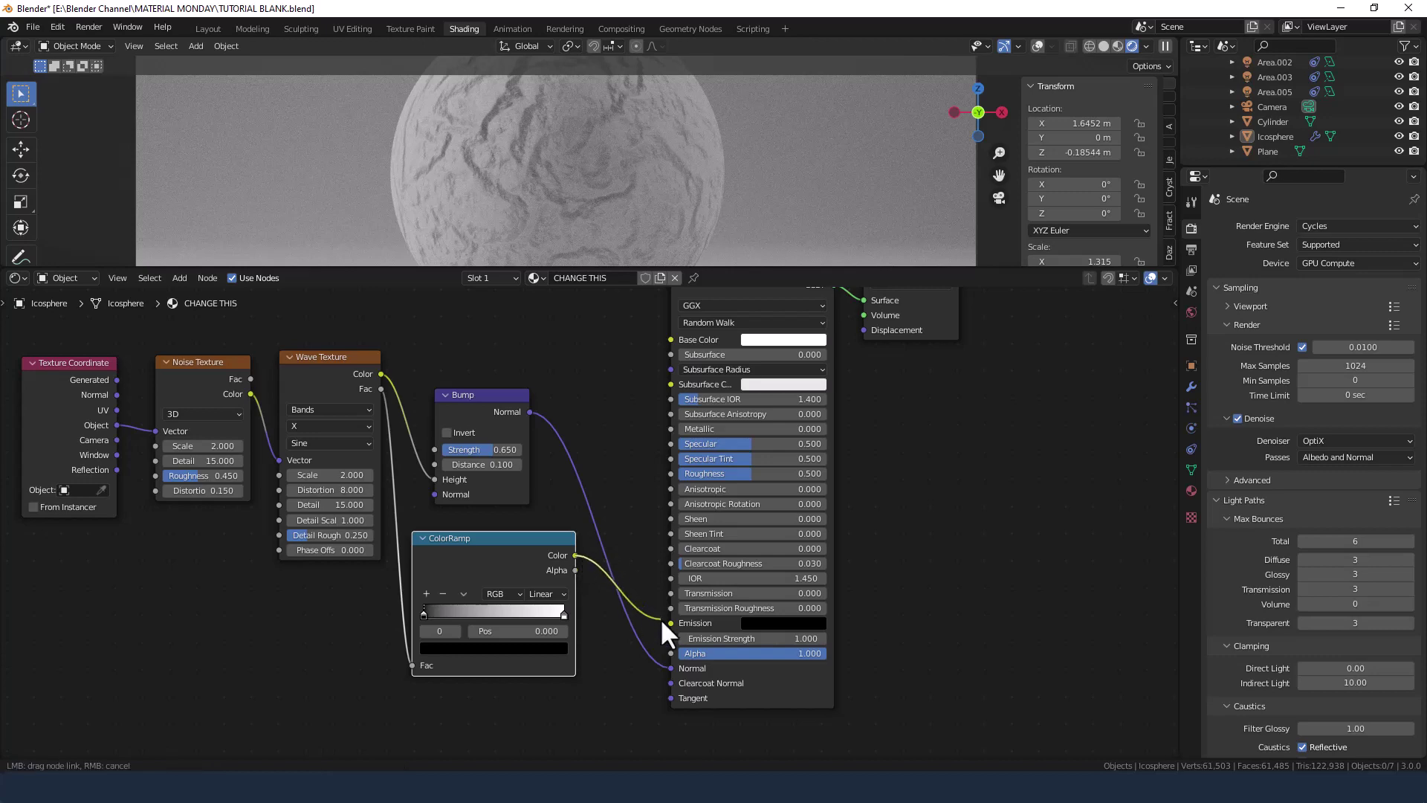
drag(660, 618, 668, 622)
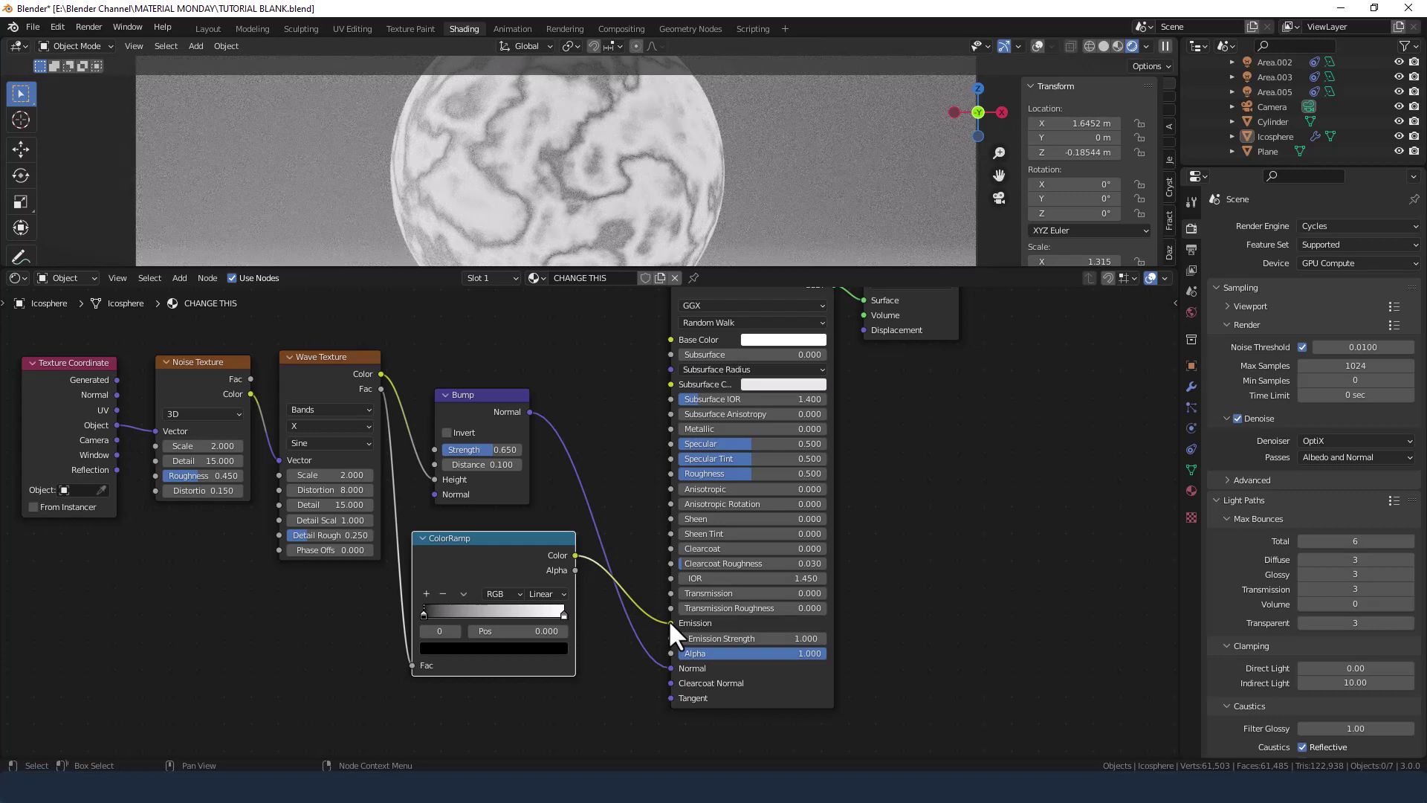
drag(575, 570, 668, 653)
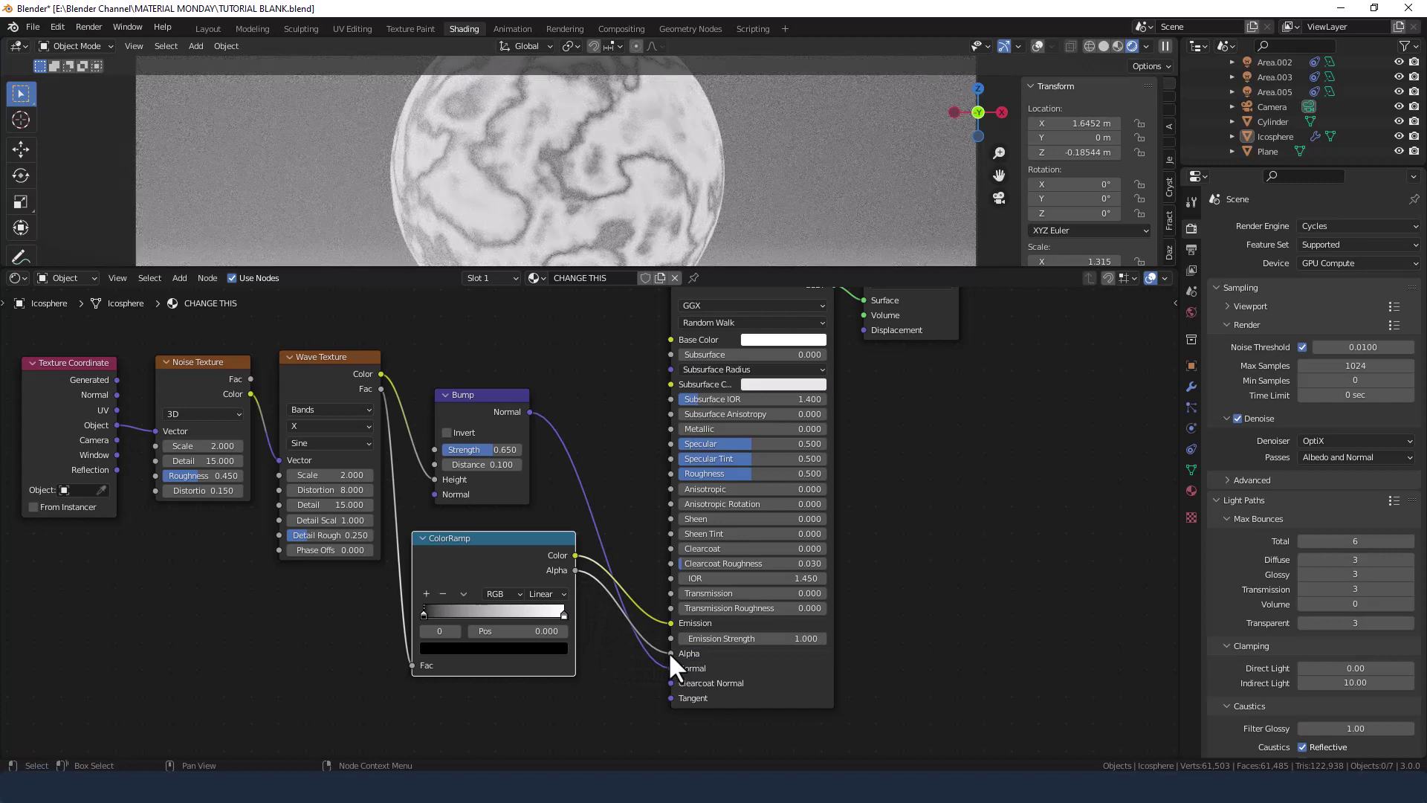
- Set the ColorRamp's interpolation to B-Spline and add three color stops between the black and white ones
click(558, 593)
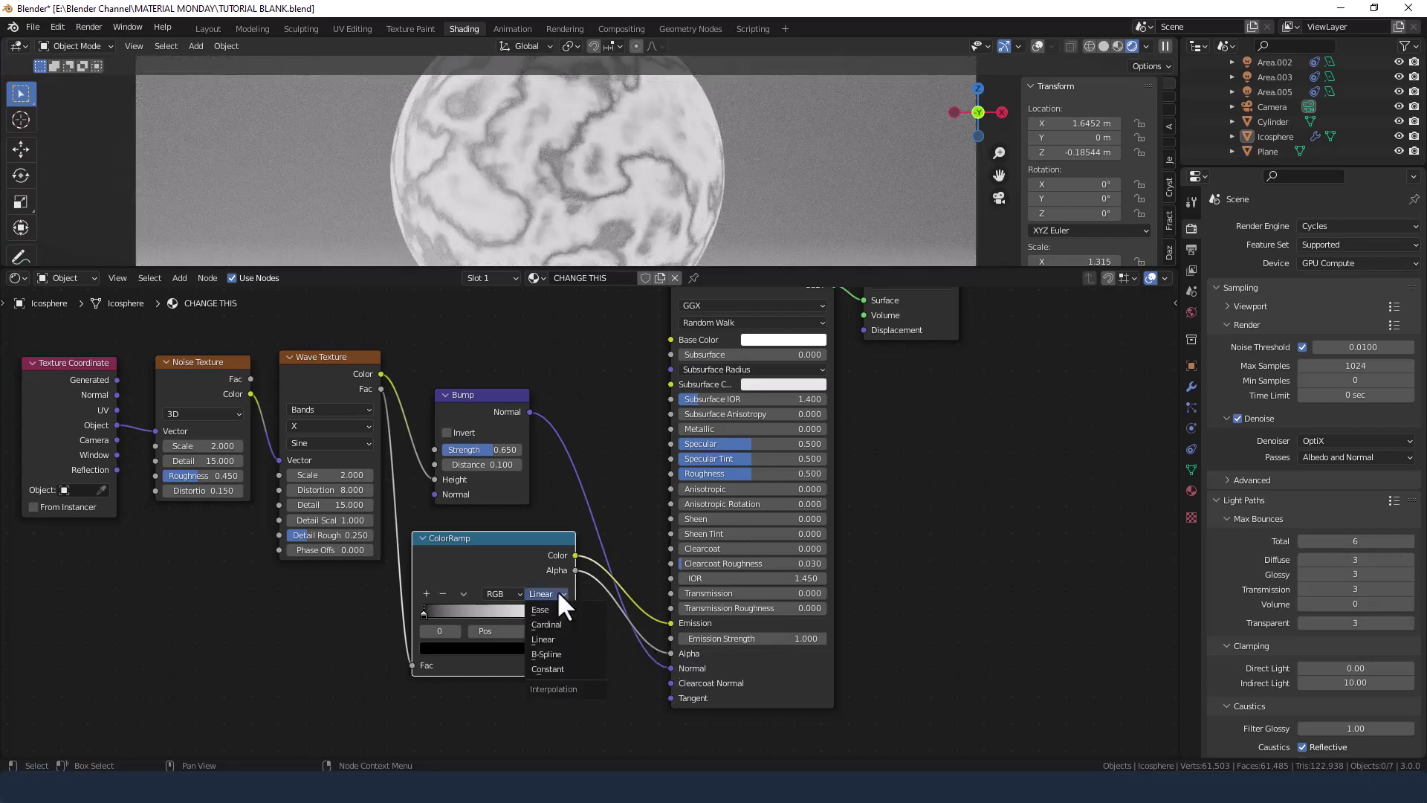
click(562, 653)
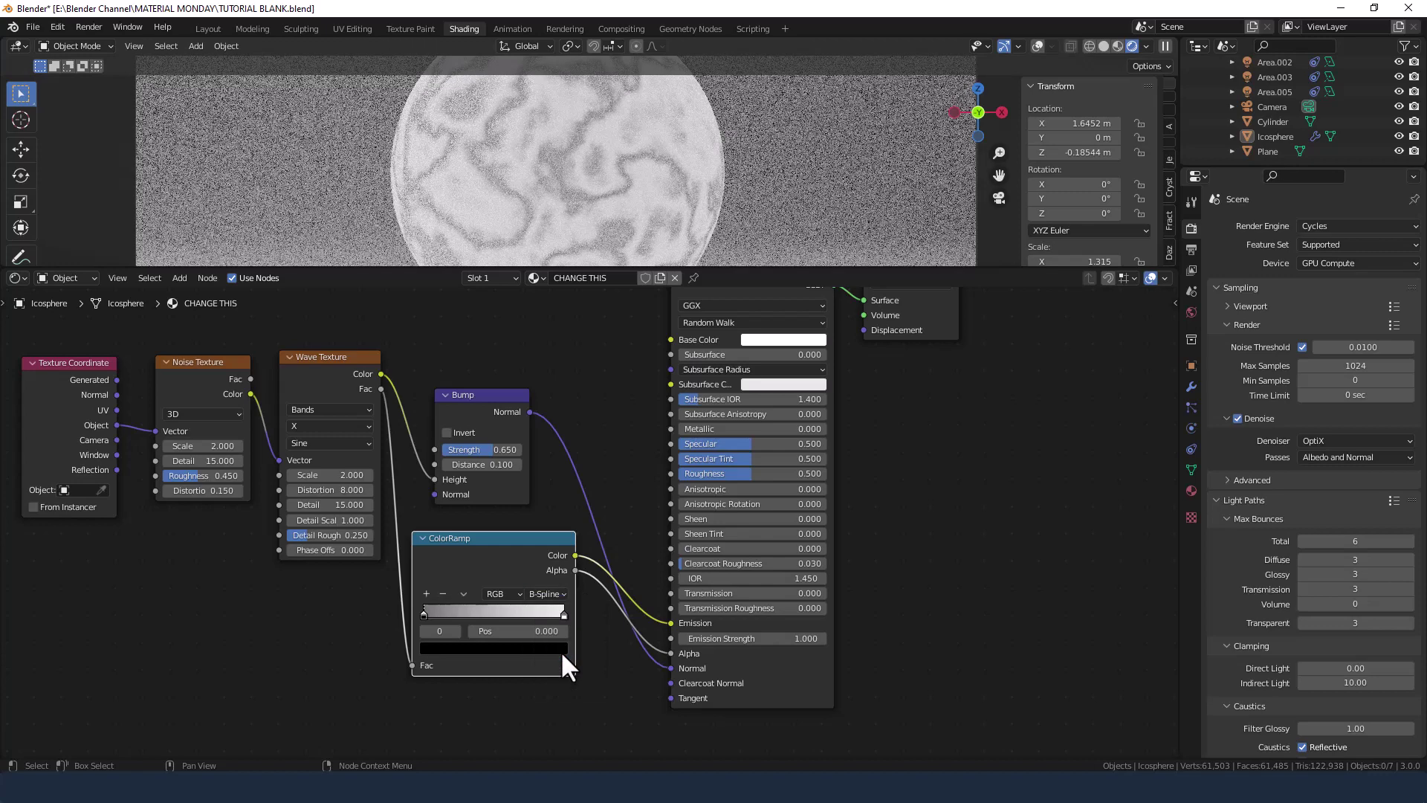
scroll(448, 673, up, 2)
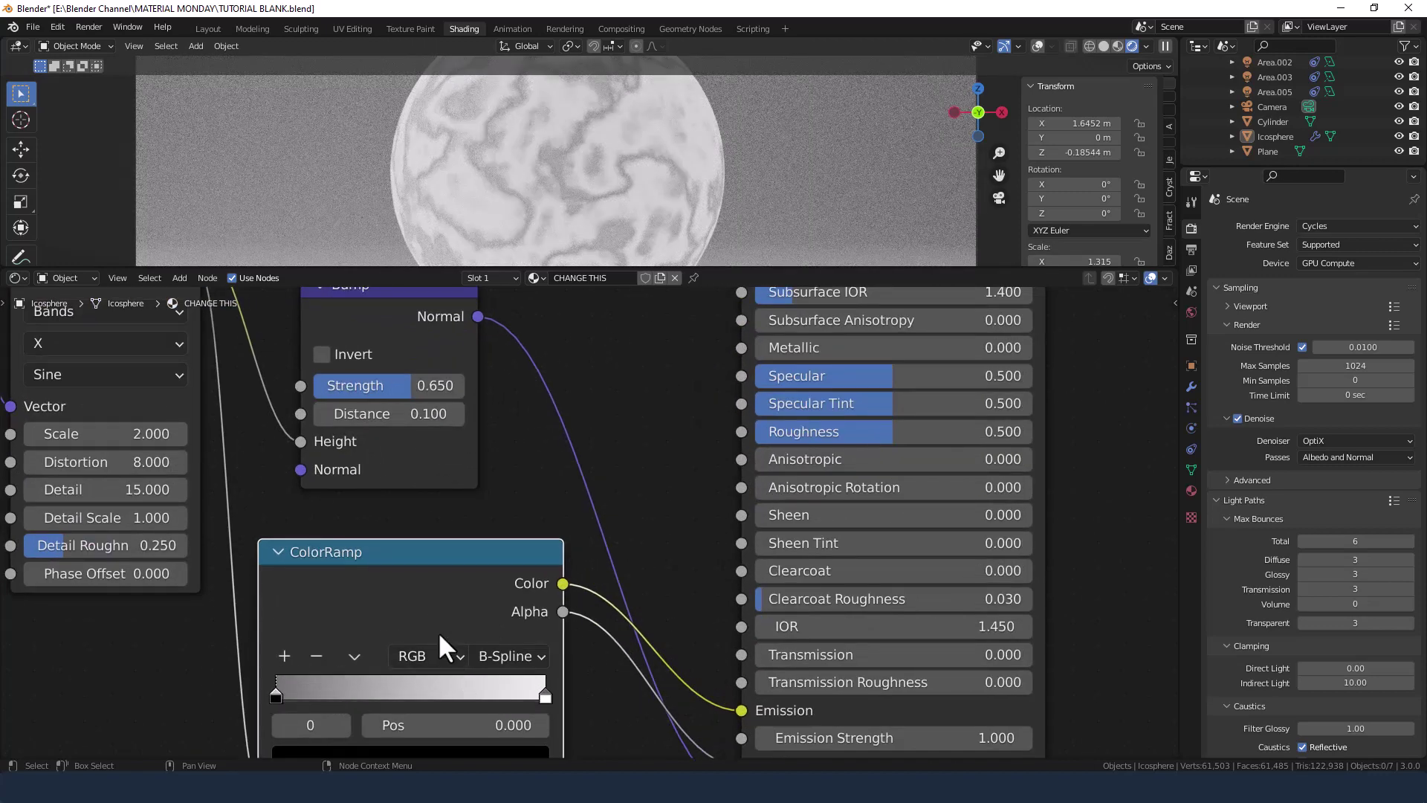
middle_drag(444, 645, 649, 440)
scroll(649, 440, up, 2)
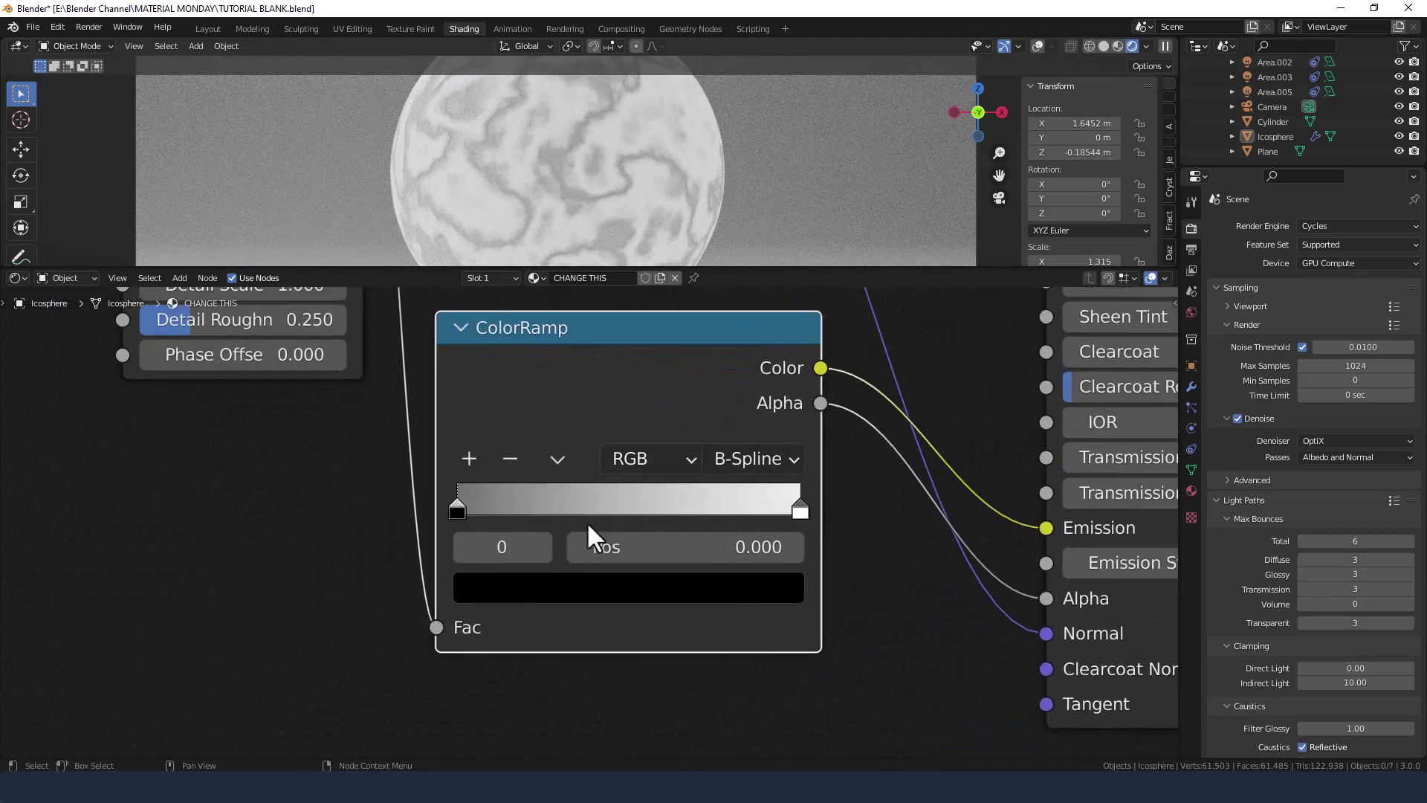
click(472, 457)
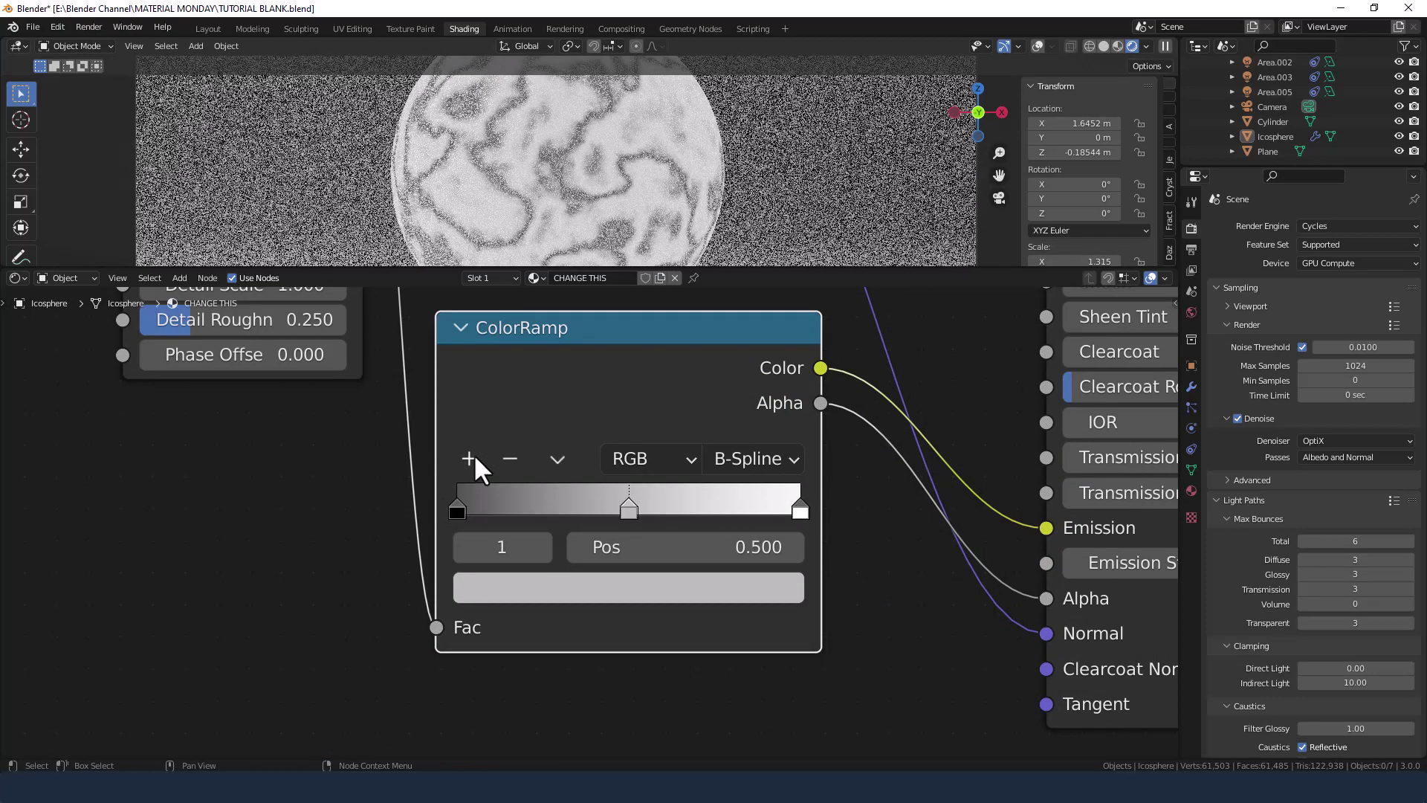
click(472, 456)
click(469, 456)
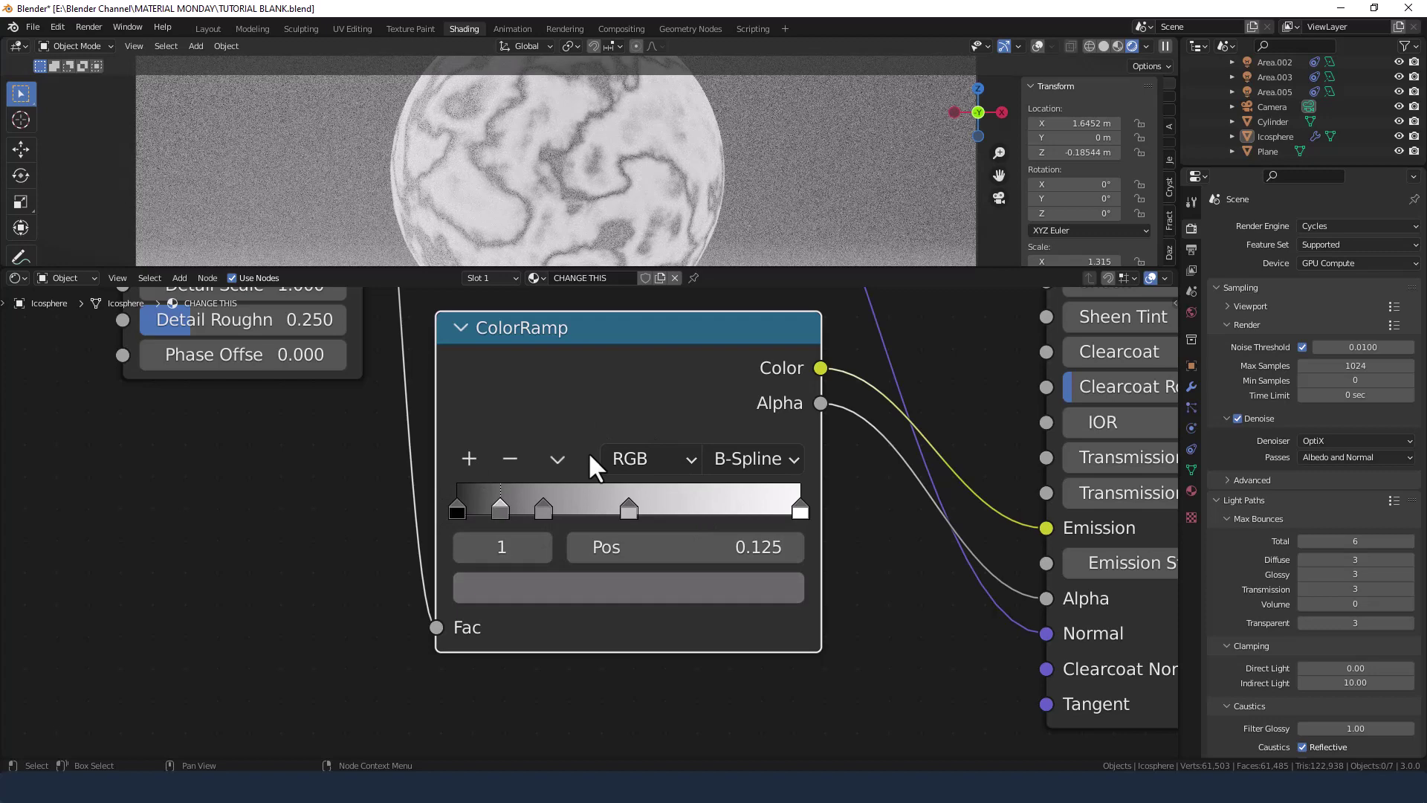
- Position the ColorRamp's three added stops at 0.95, 0.85 and 0.5, keeping their order
drag(626, 512, 784, 514)
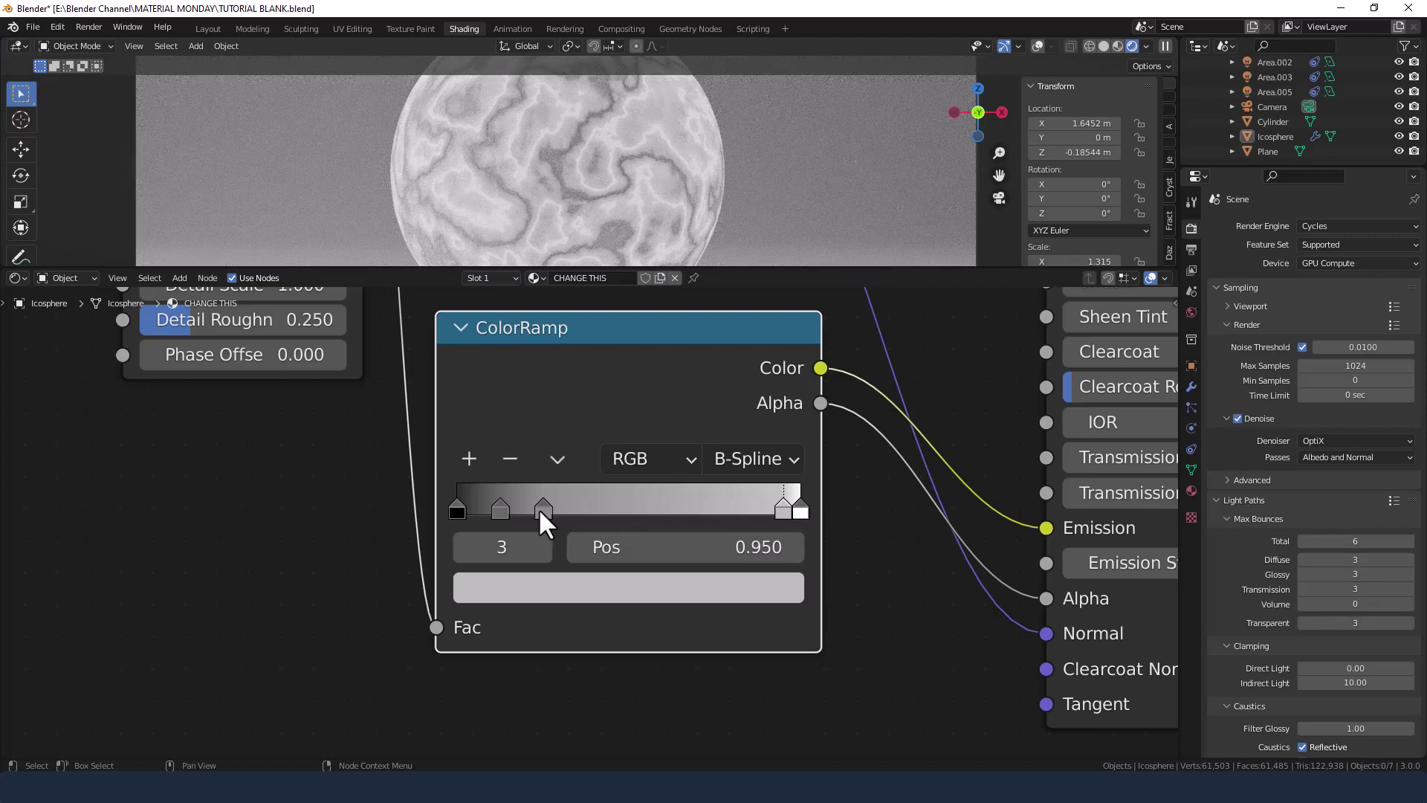
drag(539, 512, 749, 513)
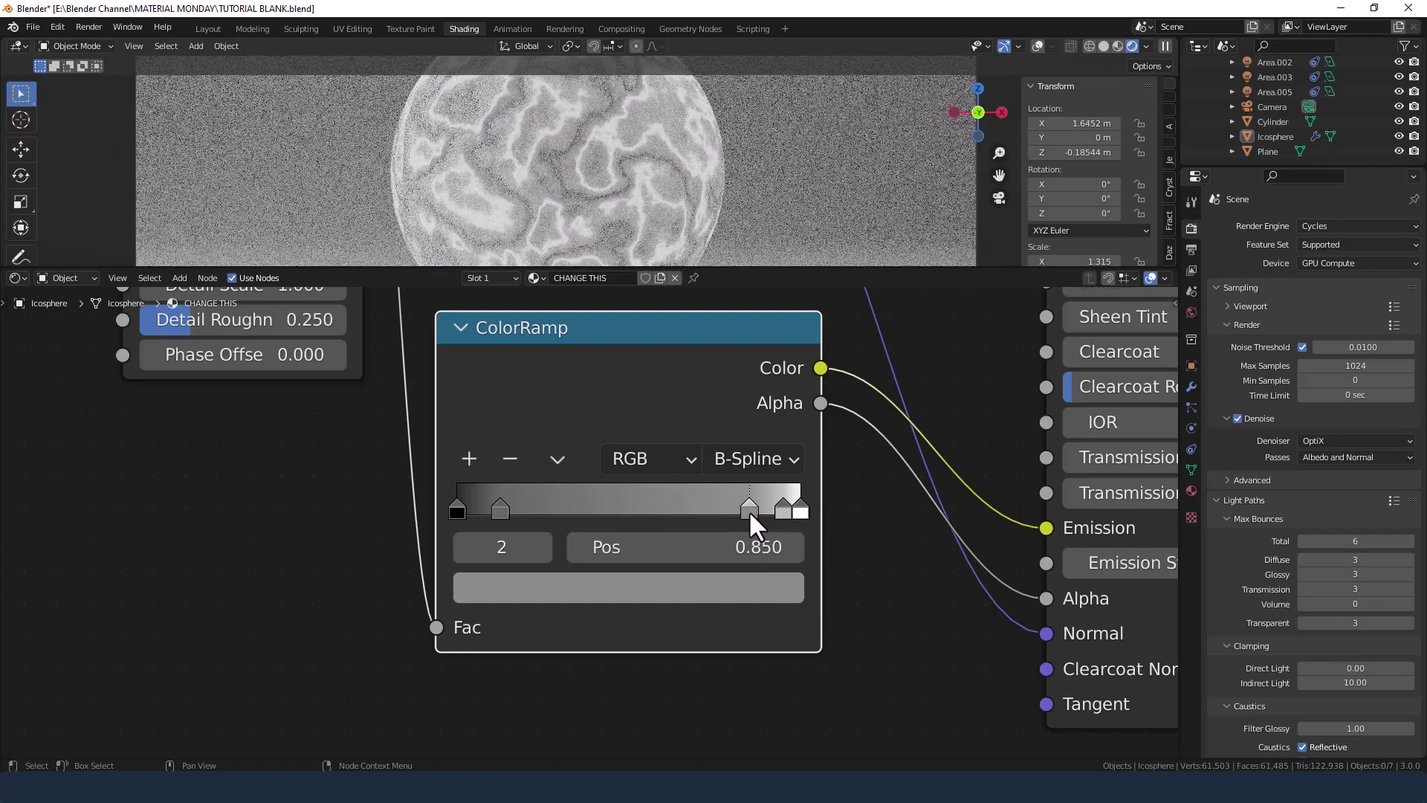
click(500, 510)
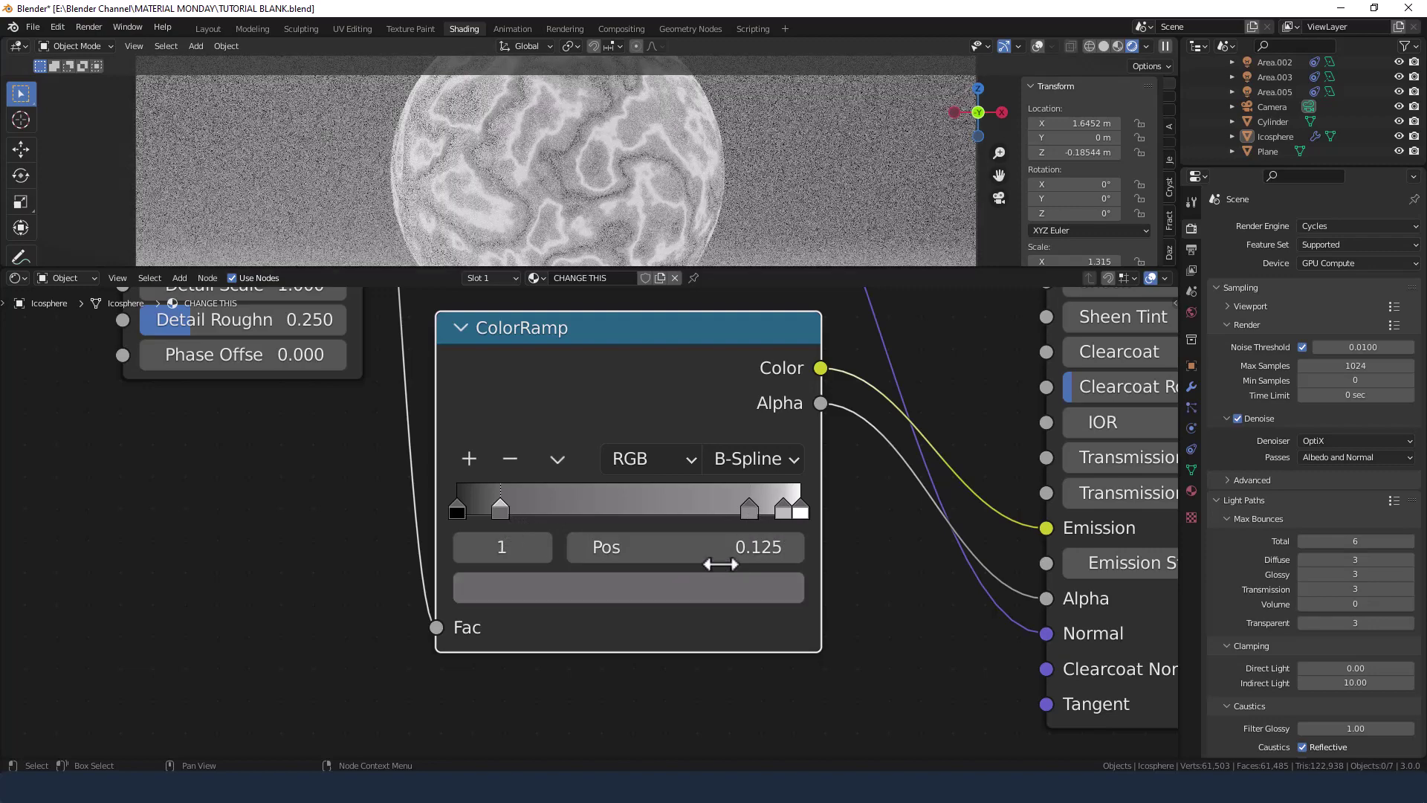
click(735, 547)
text(.5)
key(Return)
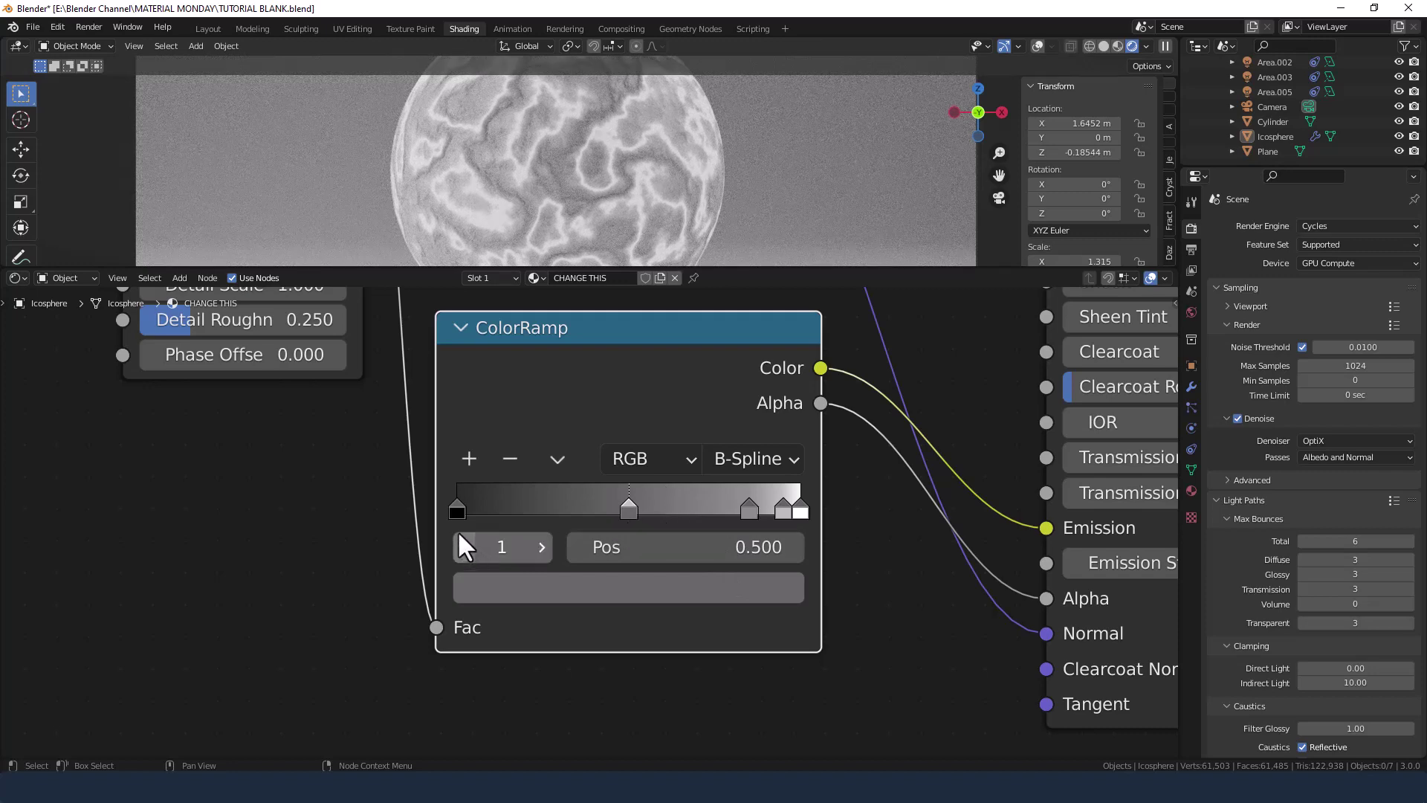
- Try the ColorRamp's black stop at positions 0.15 and 0.2, and settle on 0.175
drag(455, 512, 510, 512)
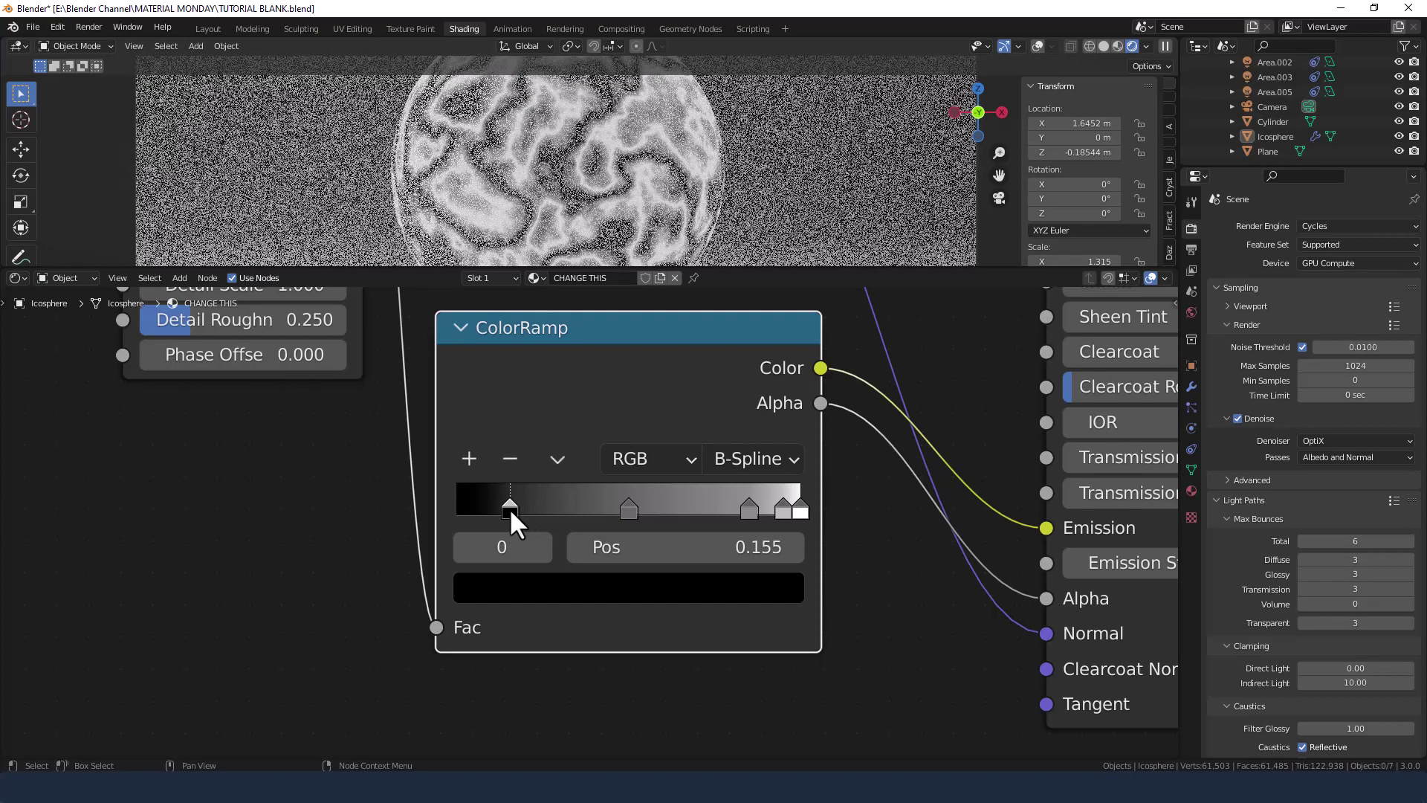
click(741, 554)
text(.15)
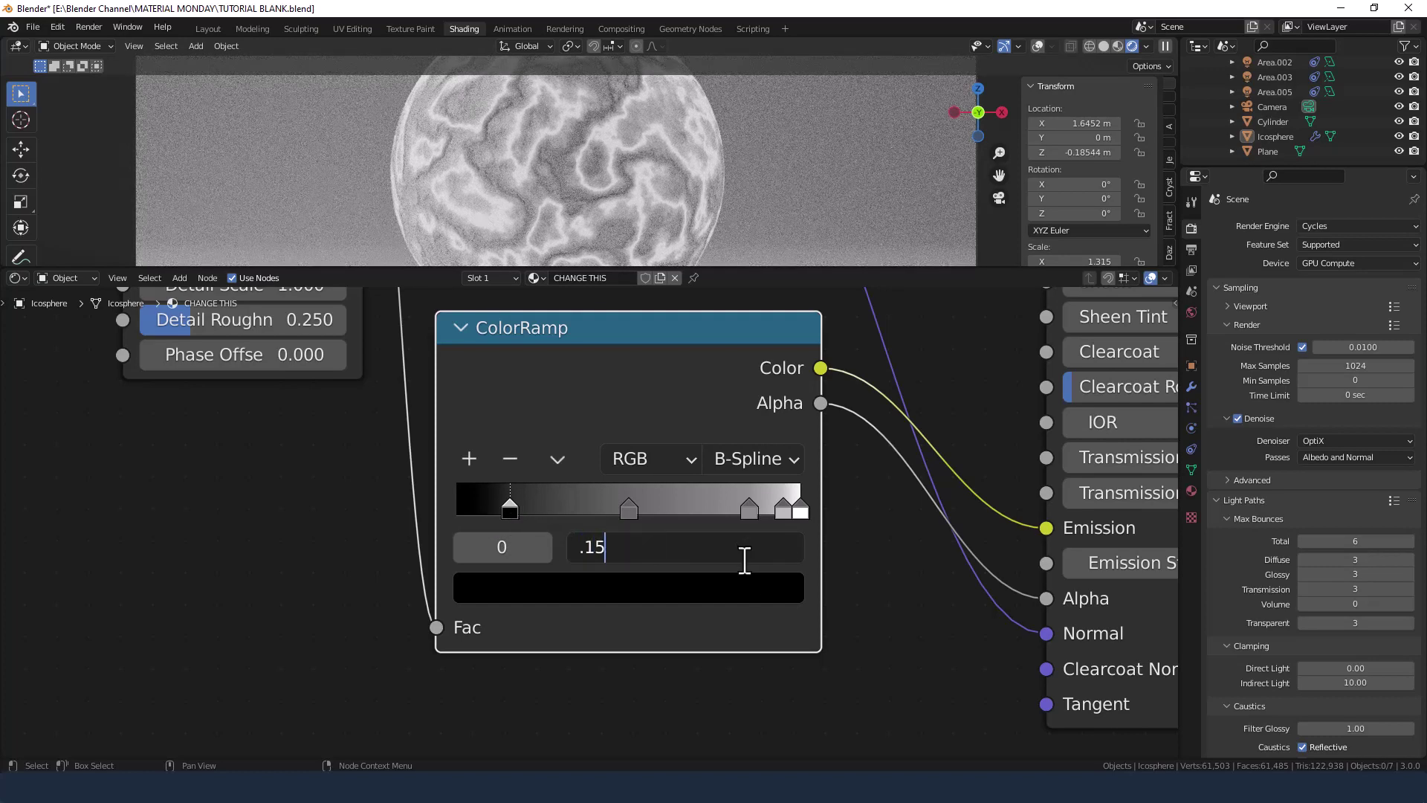
key(Return)
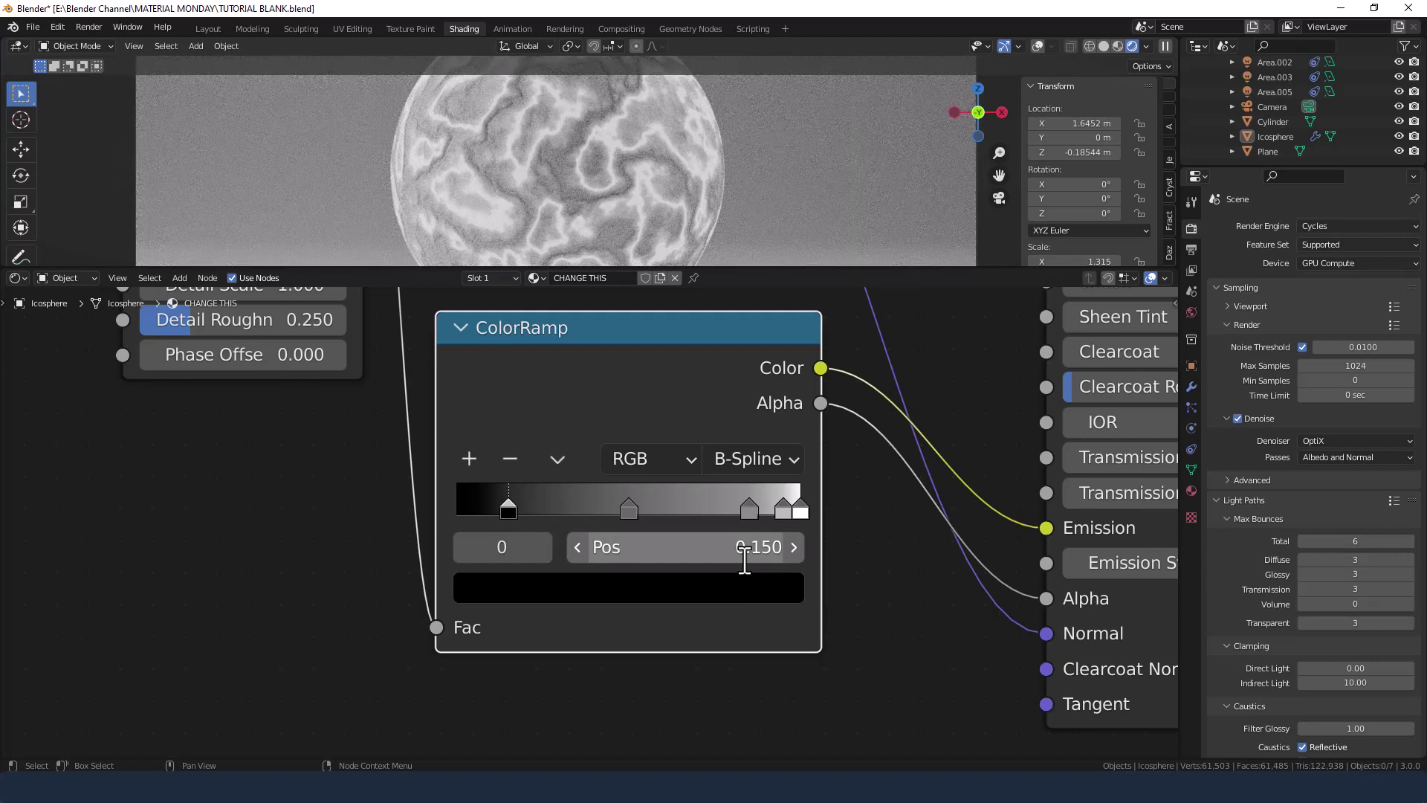
click(743, 559)
text(.2)
key(Return)
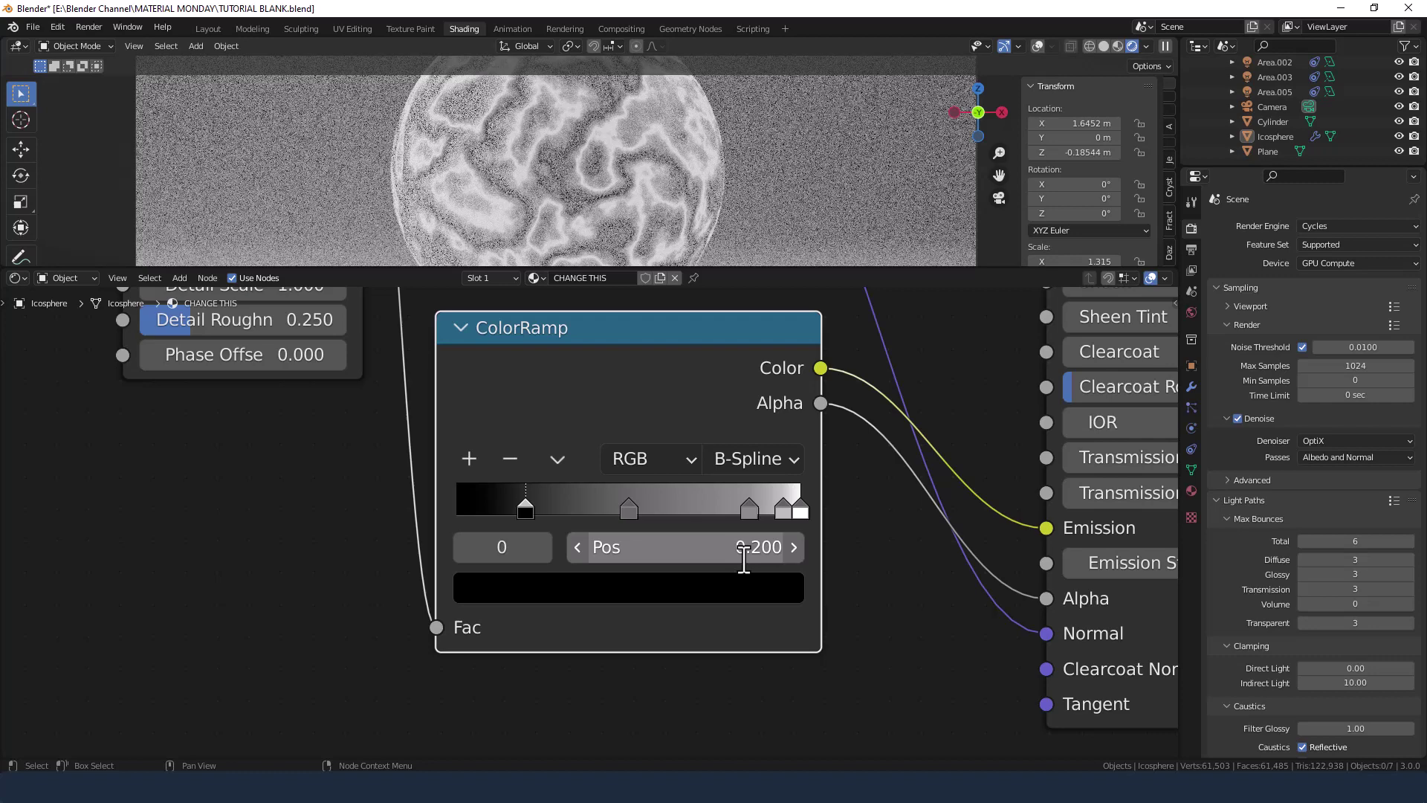
click(743, 557)
text(.)
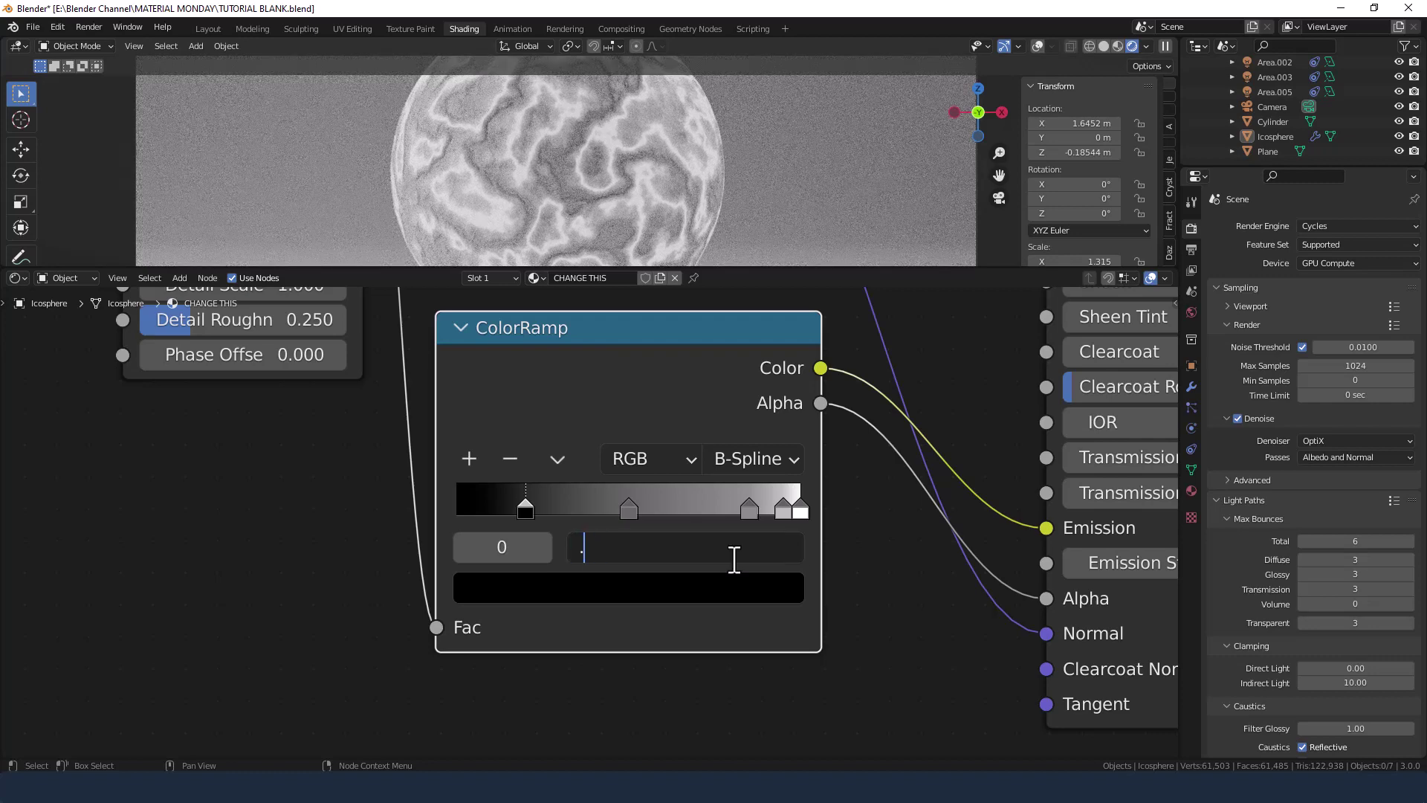
text(175)
key(Return)
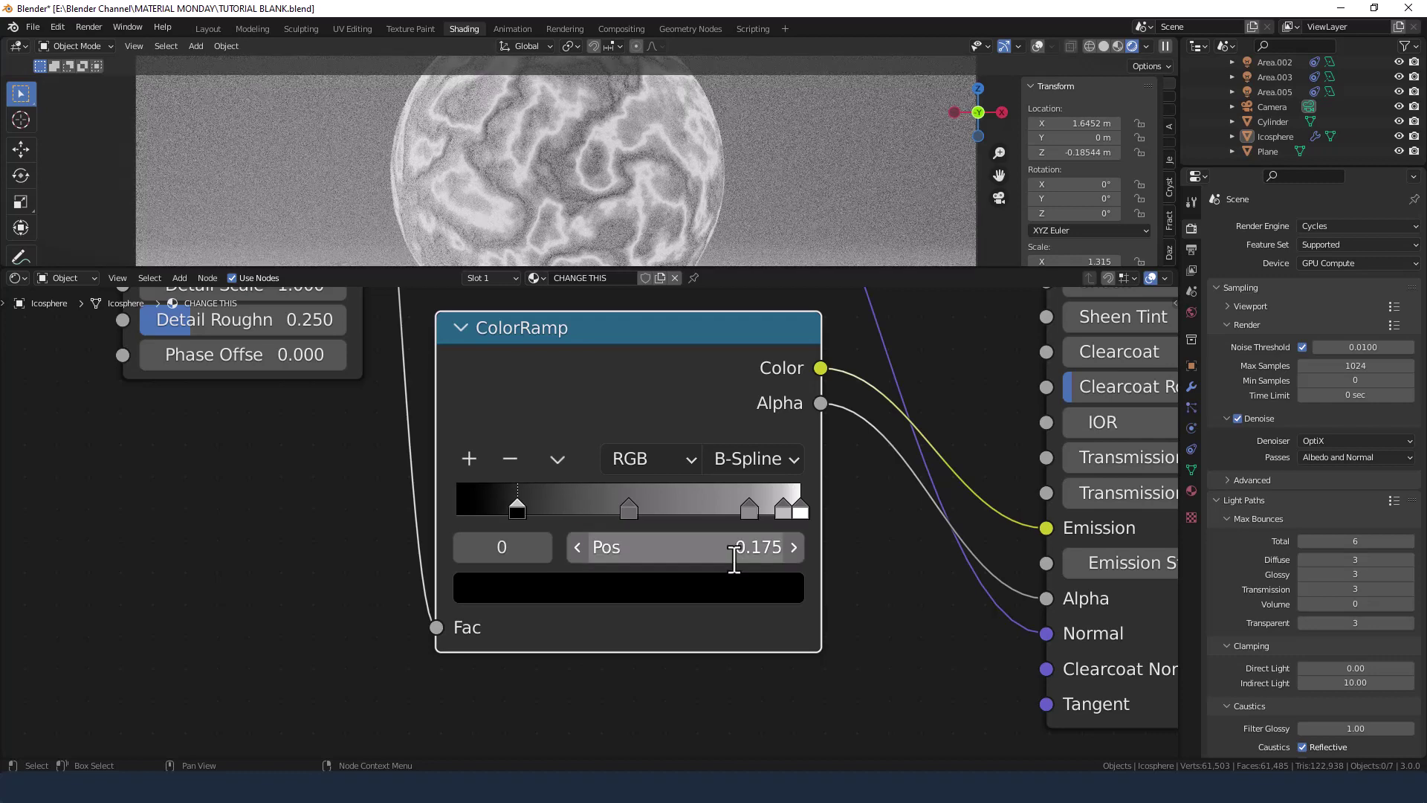
- Color the ColorRamp stop at position 0.5 bright green, with Value 1, Saturation 1 and Hue about 0.335
click(626, 510)
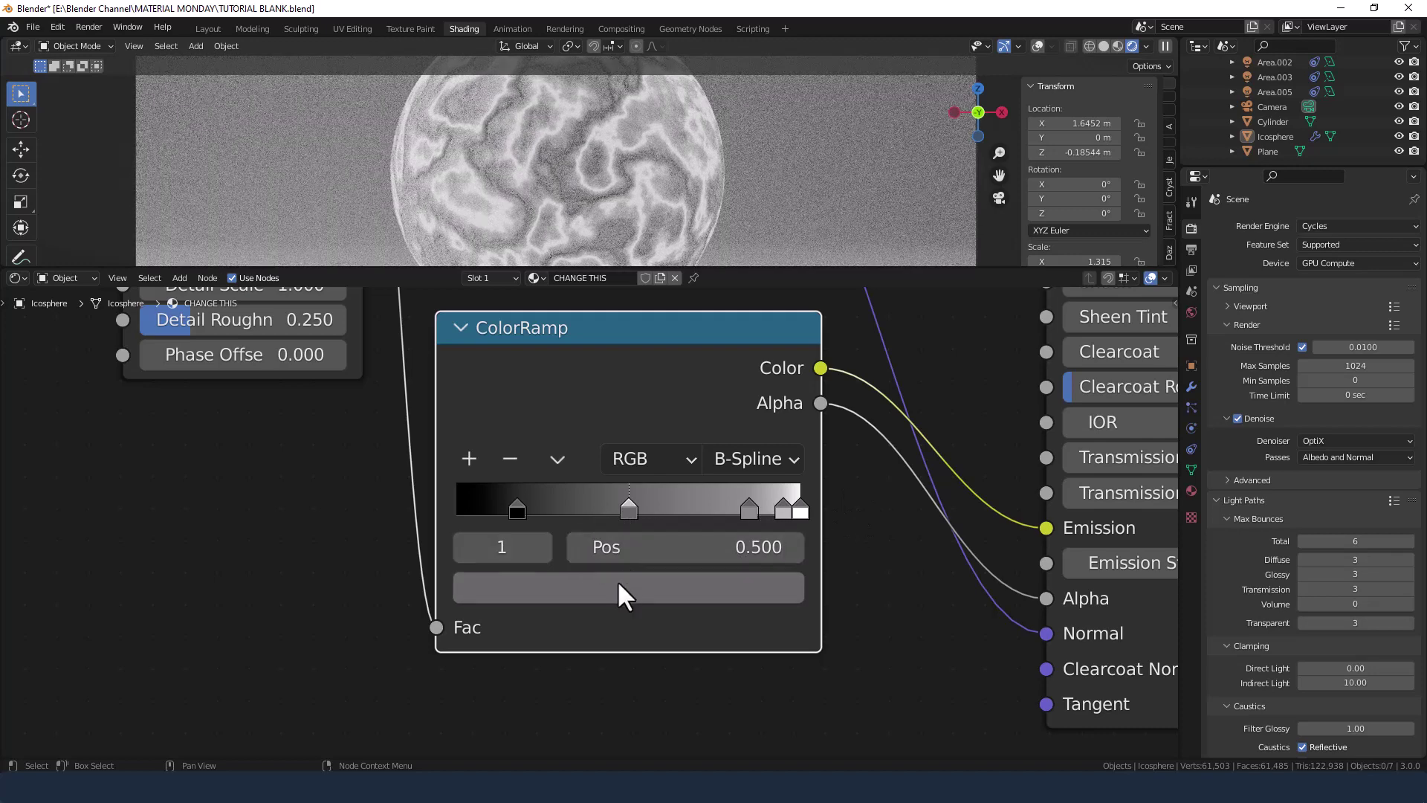
click(616, 581)
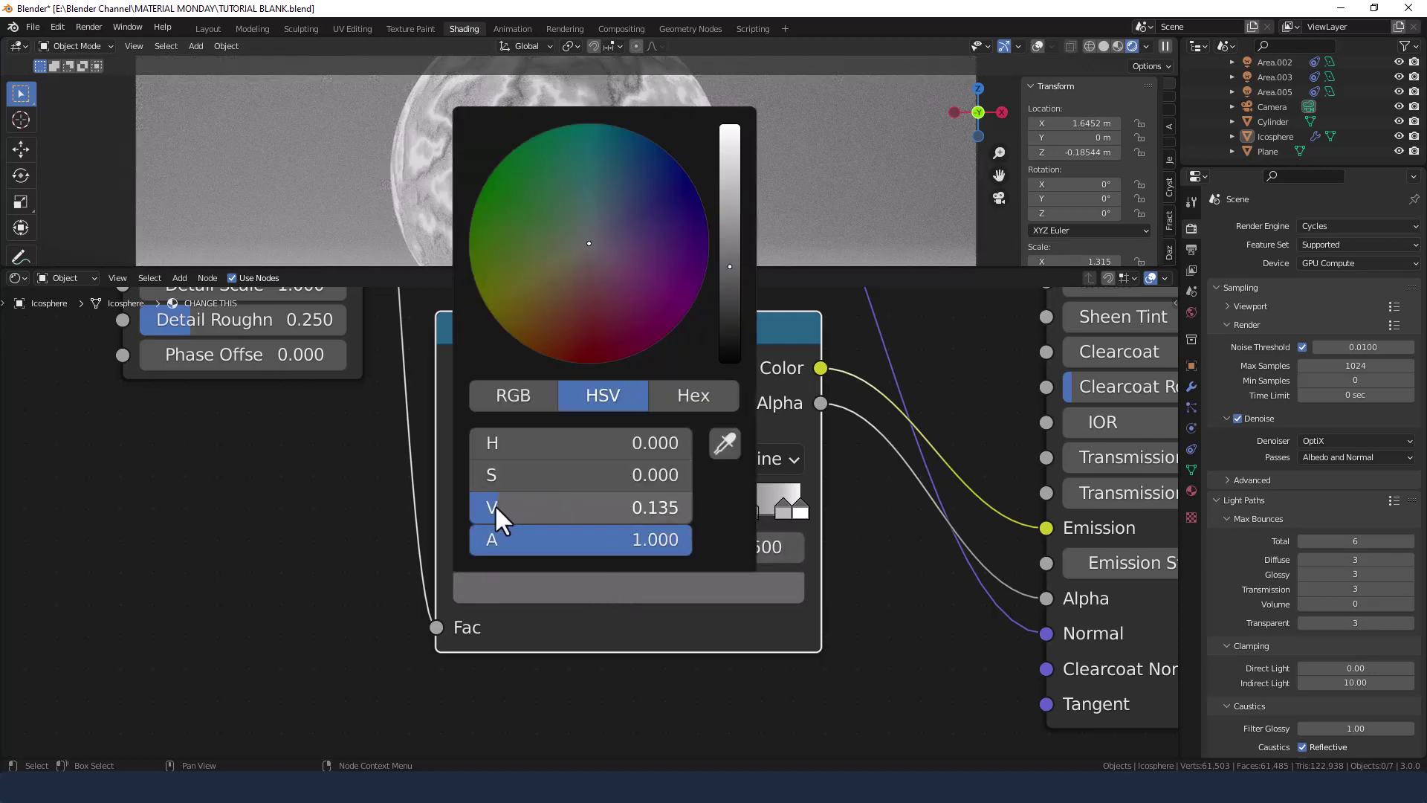
drag(495, 507, 691, 507)
drag(493, 474, 691, 474)
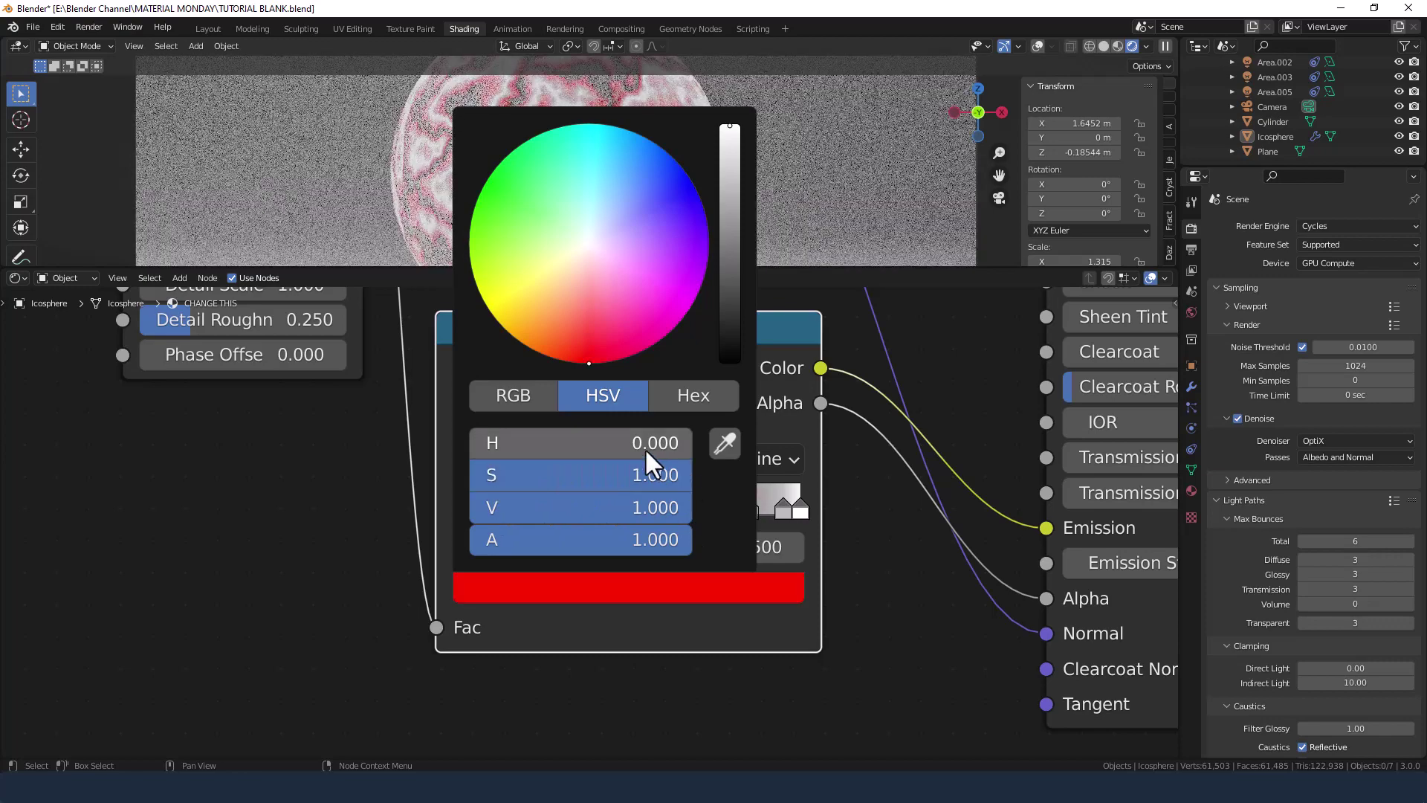
drag(527, 448, 602, 448)
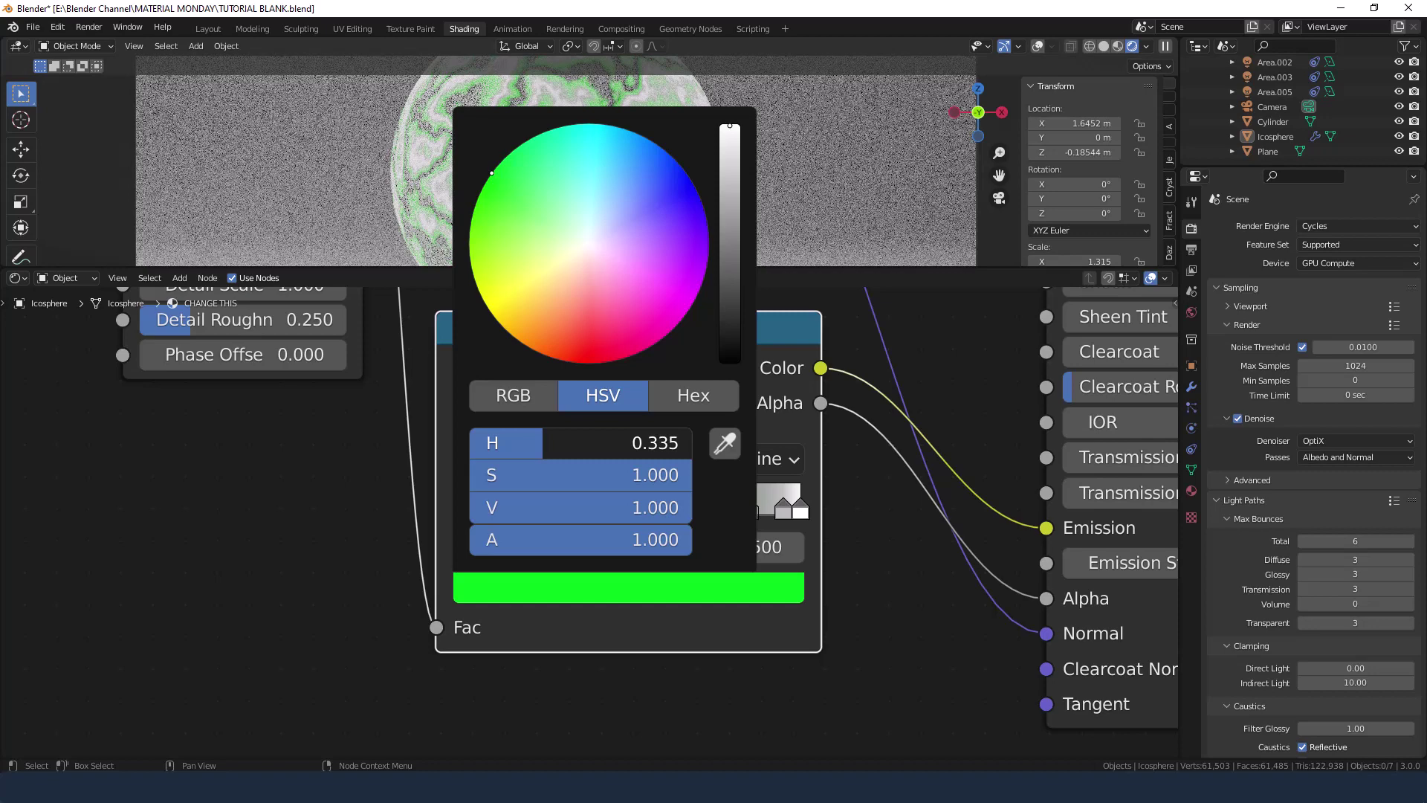
- Try Hue values of 0.35 and 0.3 for the green stop's color, and settle on 0.325
click(556, 451)
key(BackSpace)
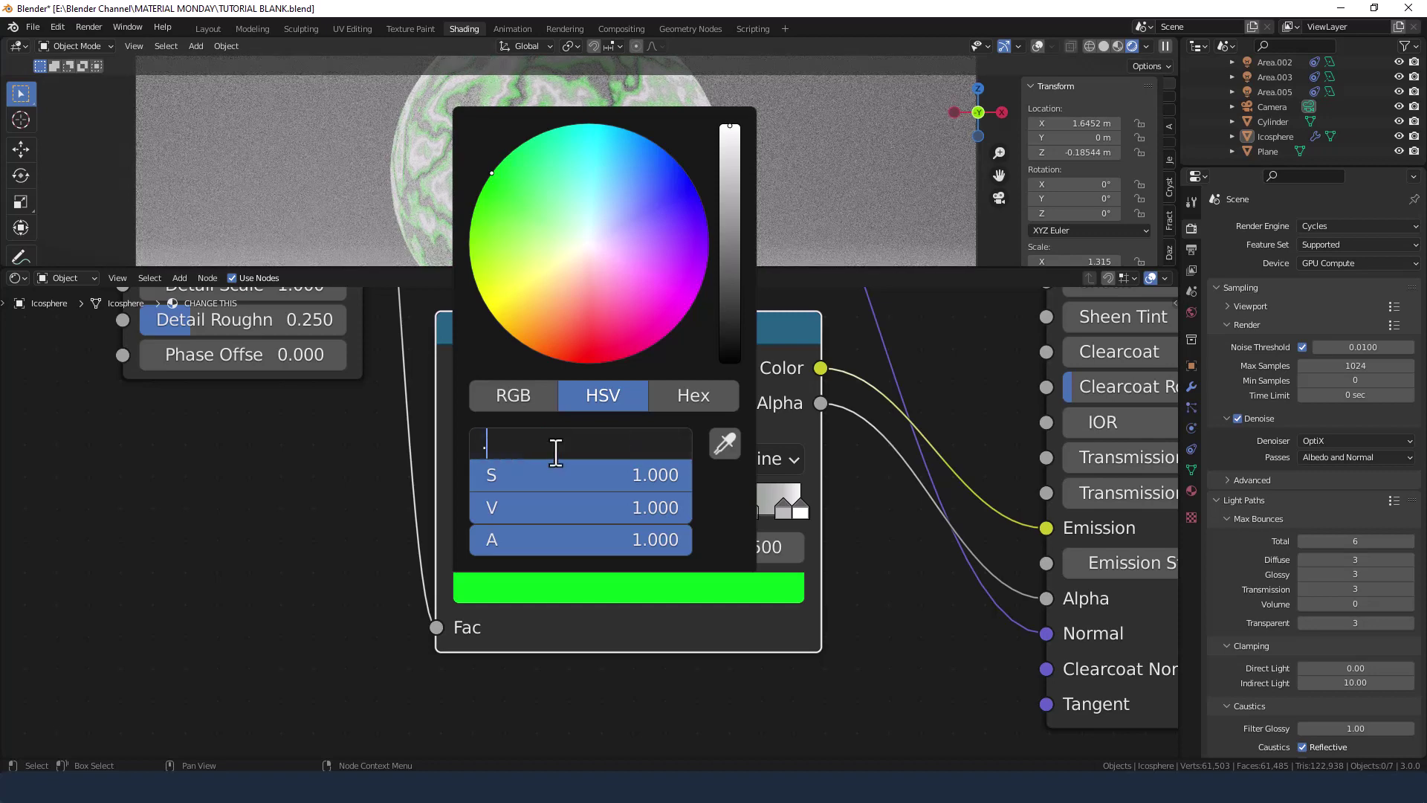
text(0.35)
key(Return)
click(556, 451)
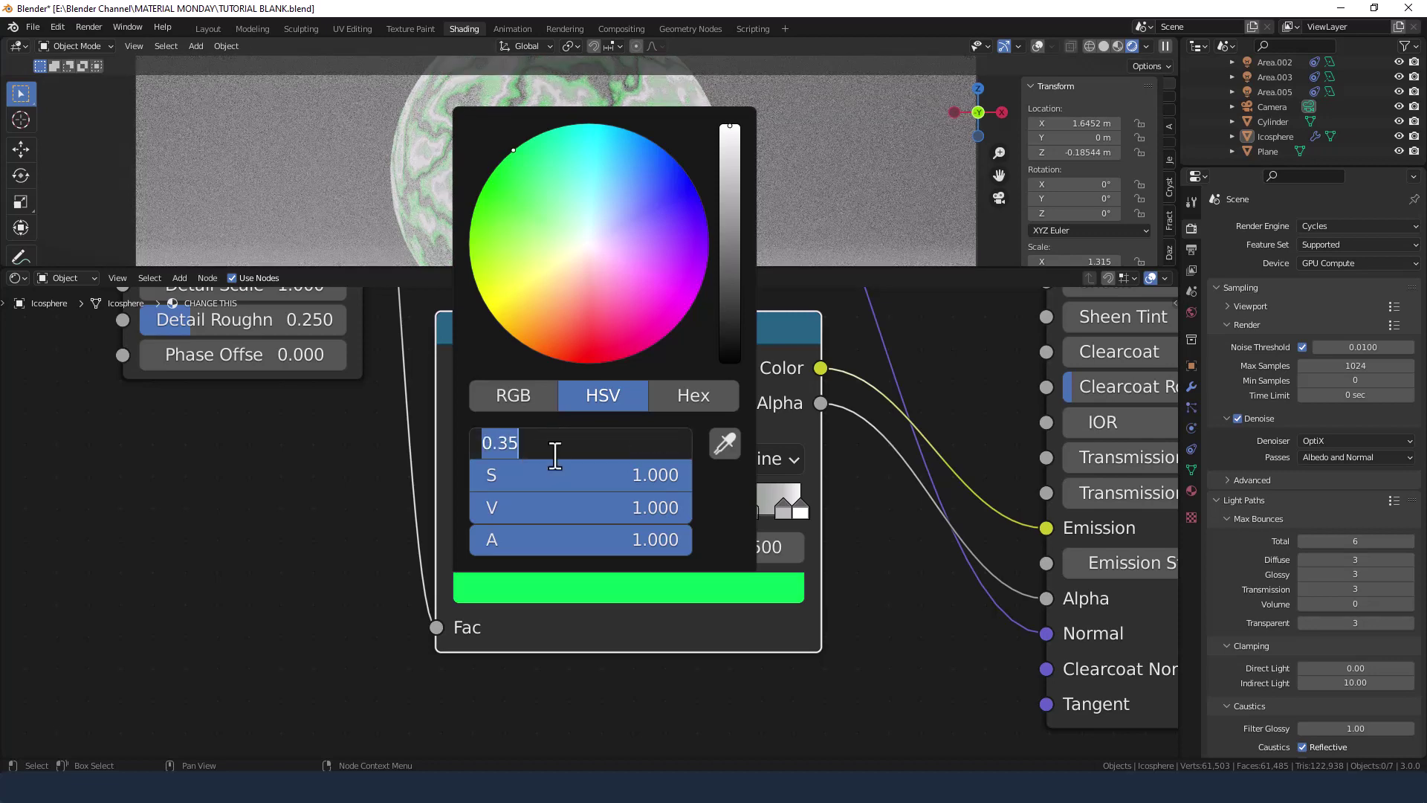
text(.3)
key(Return)
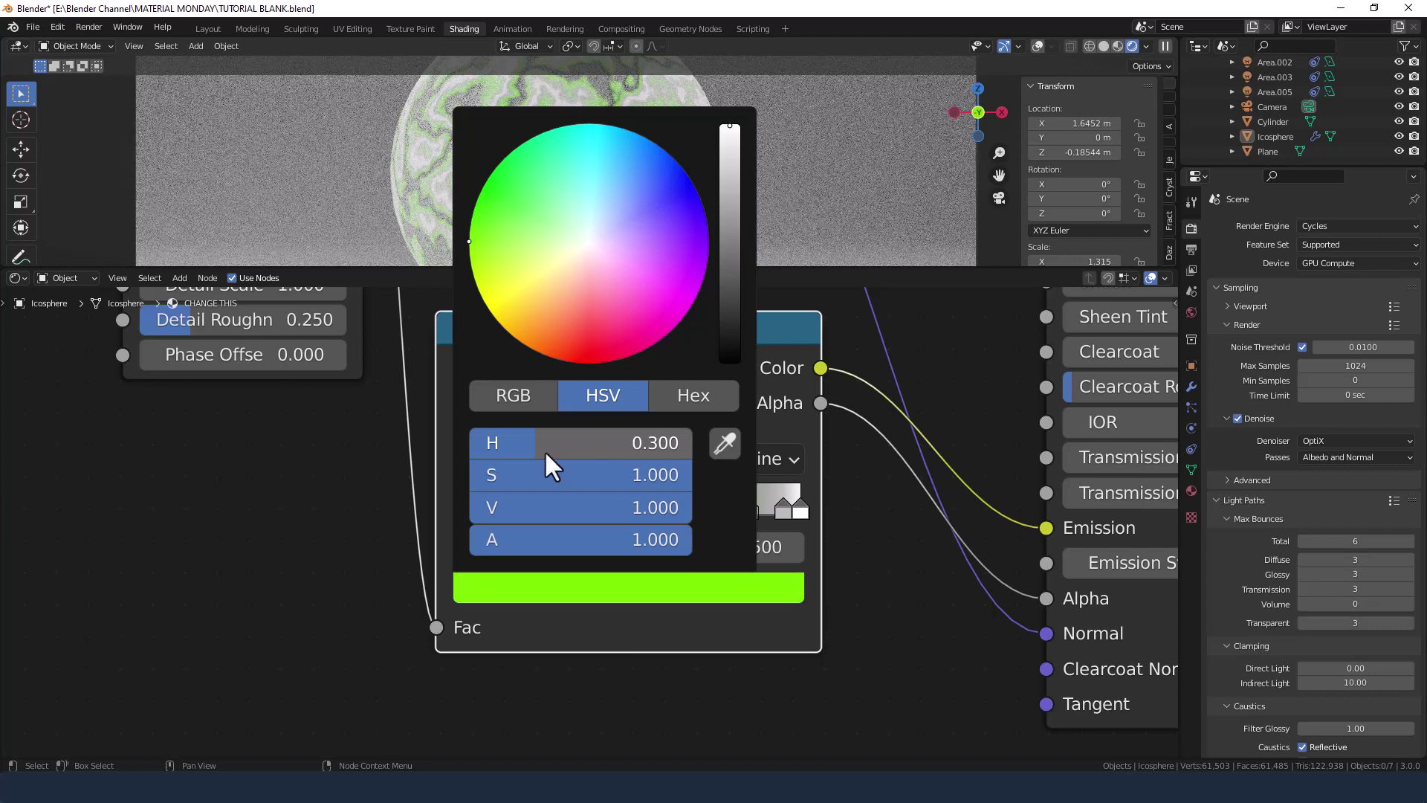
click(544, 449)
key(BackSpace)
text(.325)
key(Return)
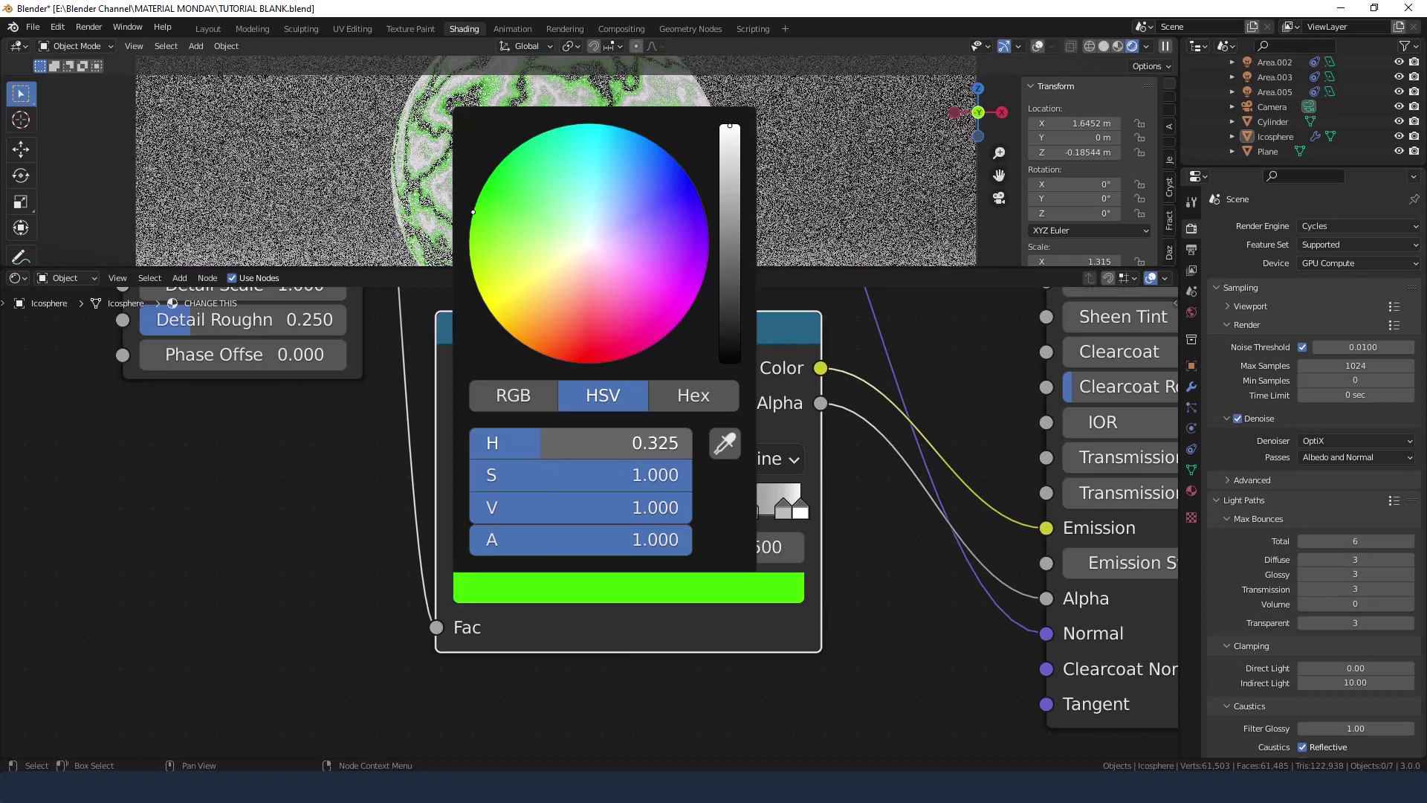
- Try a Hue of 0.35 for the ColorRamp's green stop, and settle on 0.34
click(566, 450)
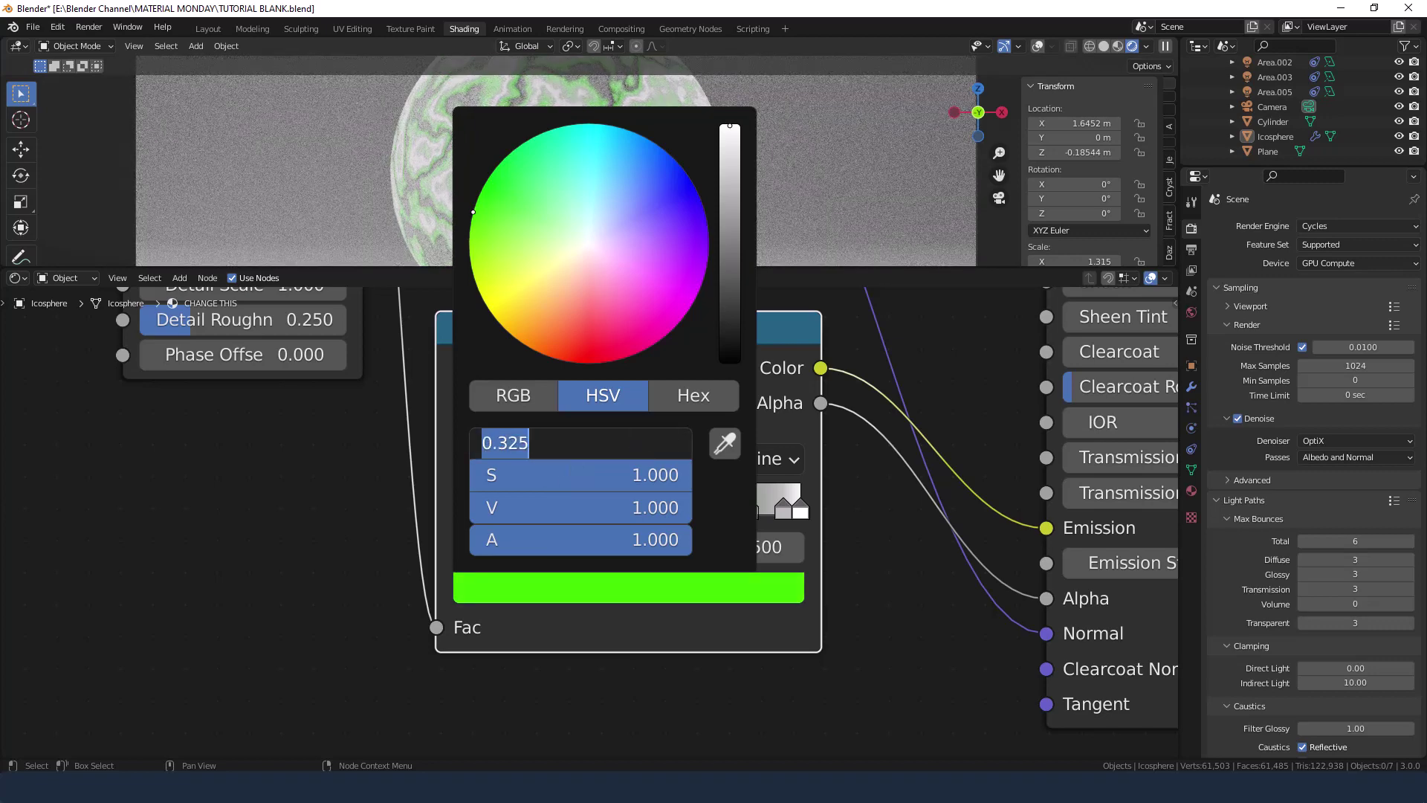
text(.3)
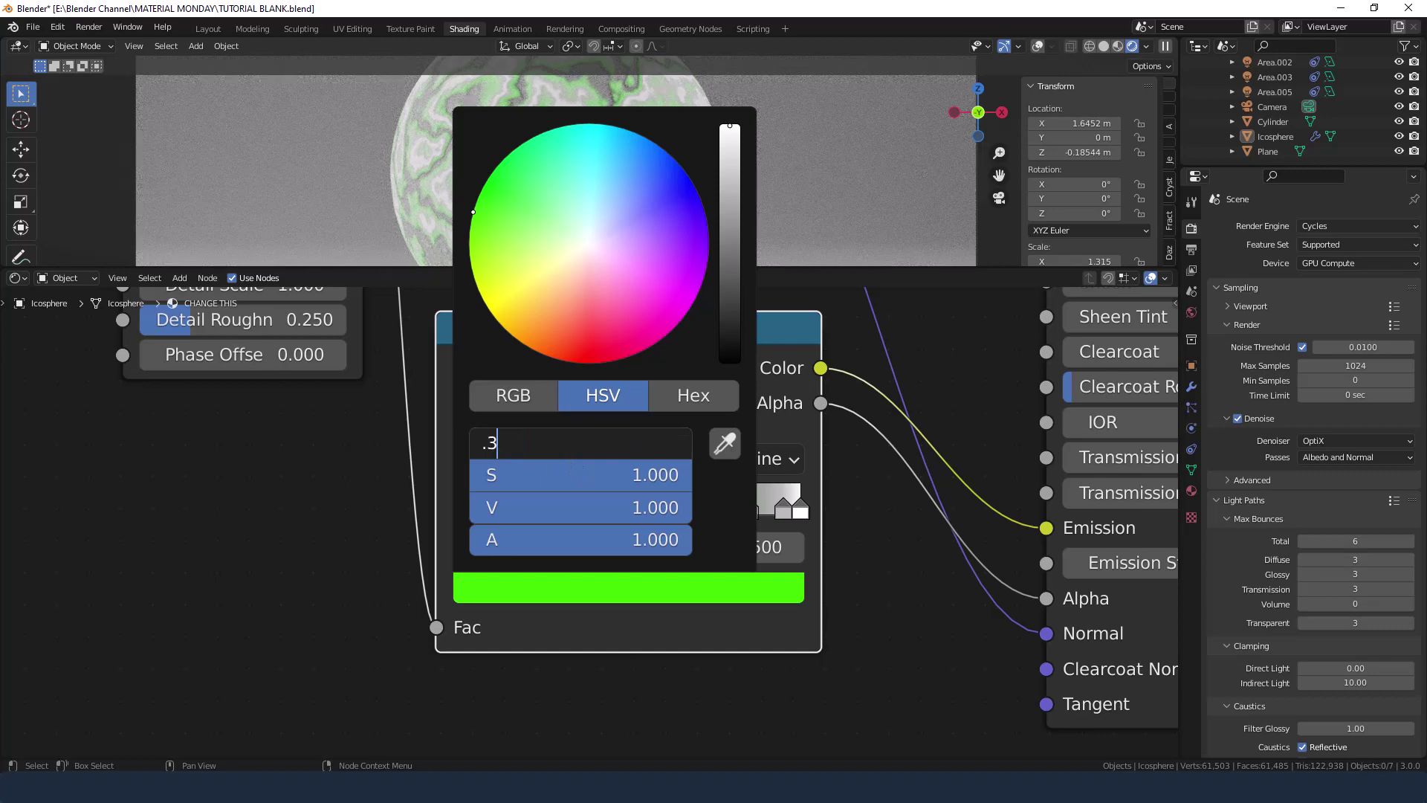
text(5)
key(Return)
click(566, 451)
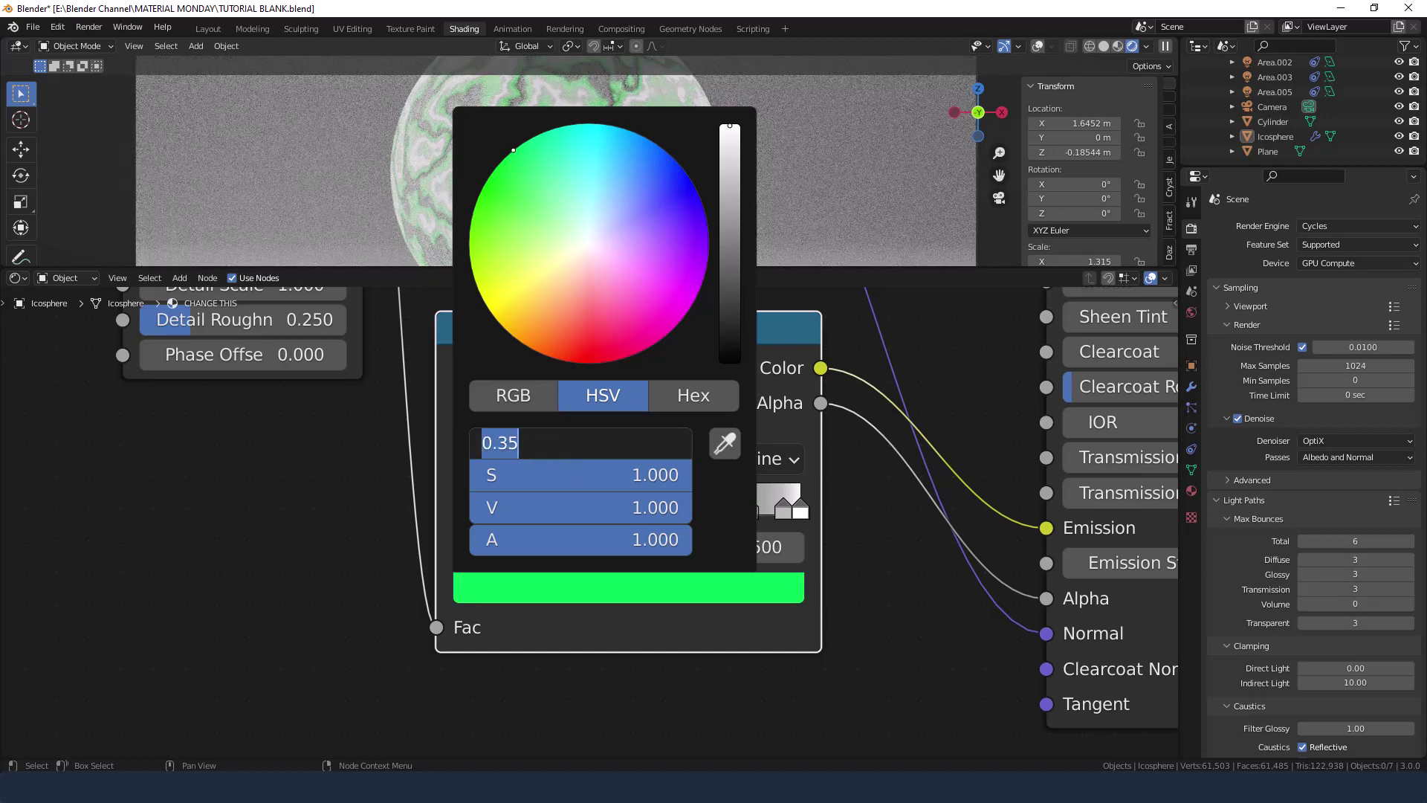
text(.)
key(Return)
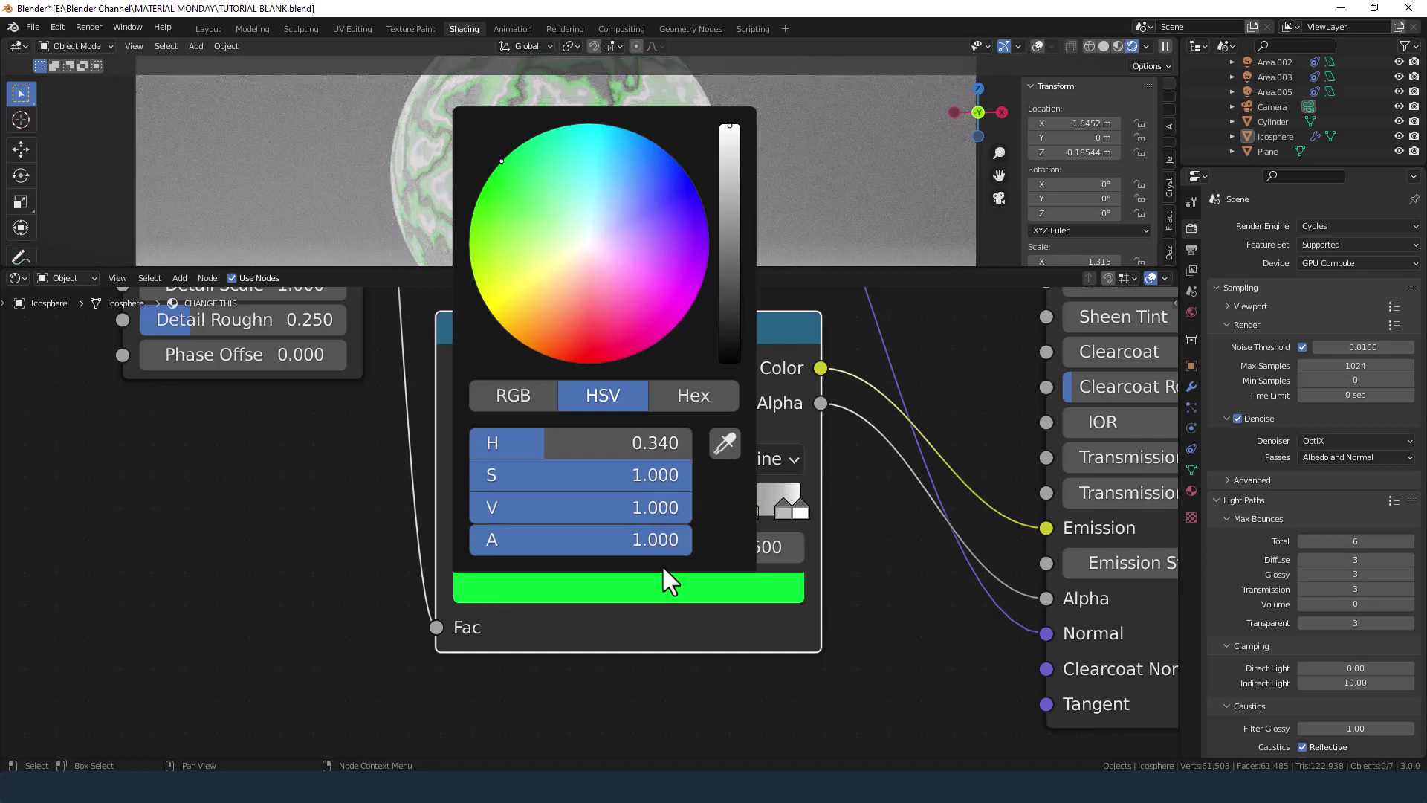
- Copy the green's hex code 00FF38 and paste it as the color of the ColorRamp stop at position 0.5
click(688, 399)
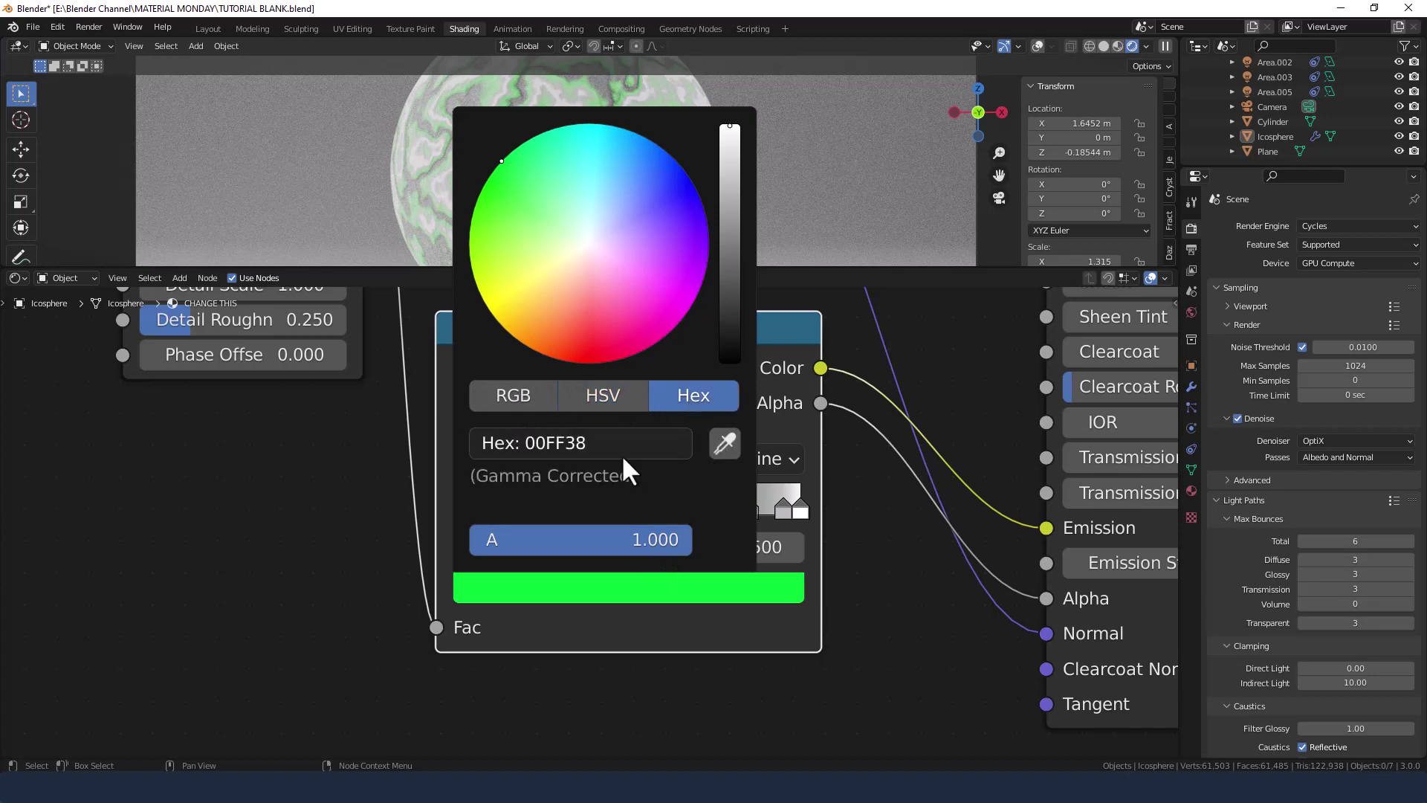
click(623, 451)
key(ctrl+c)
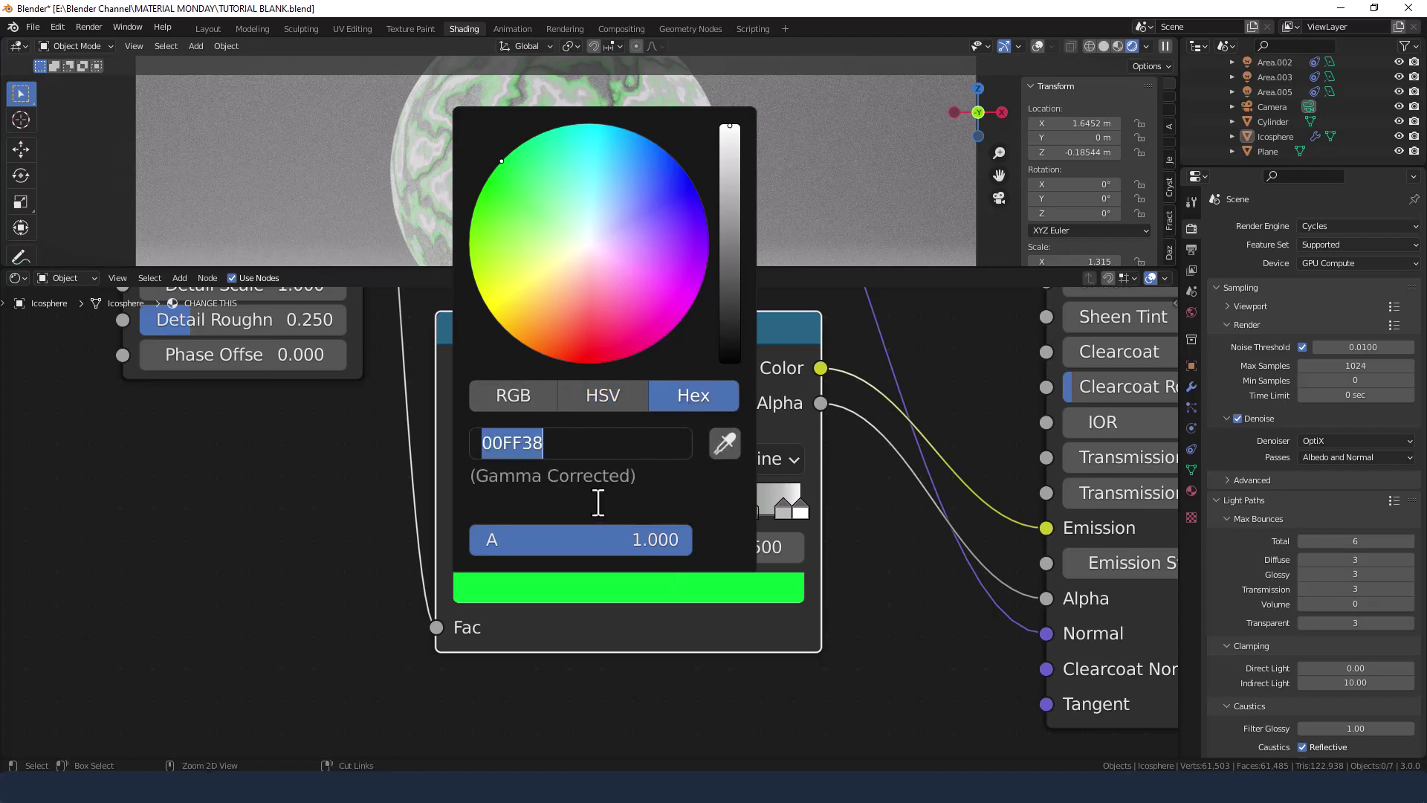
key(Escape)
key(Escape)
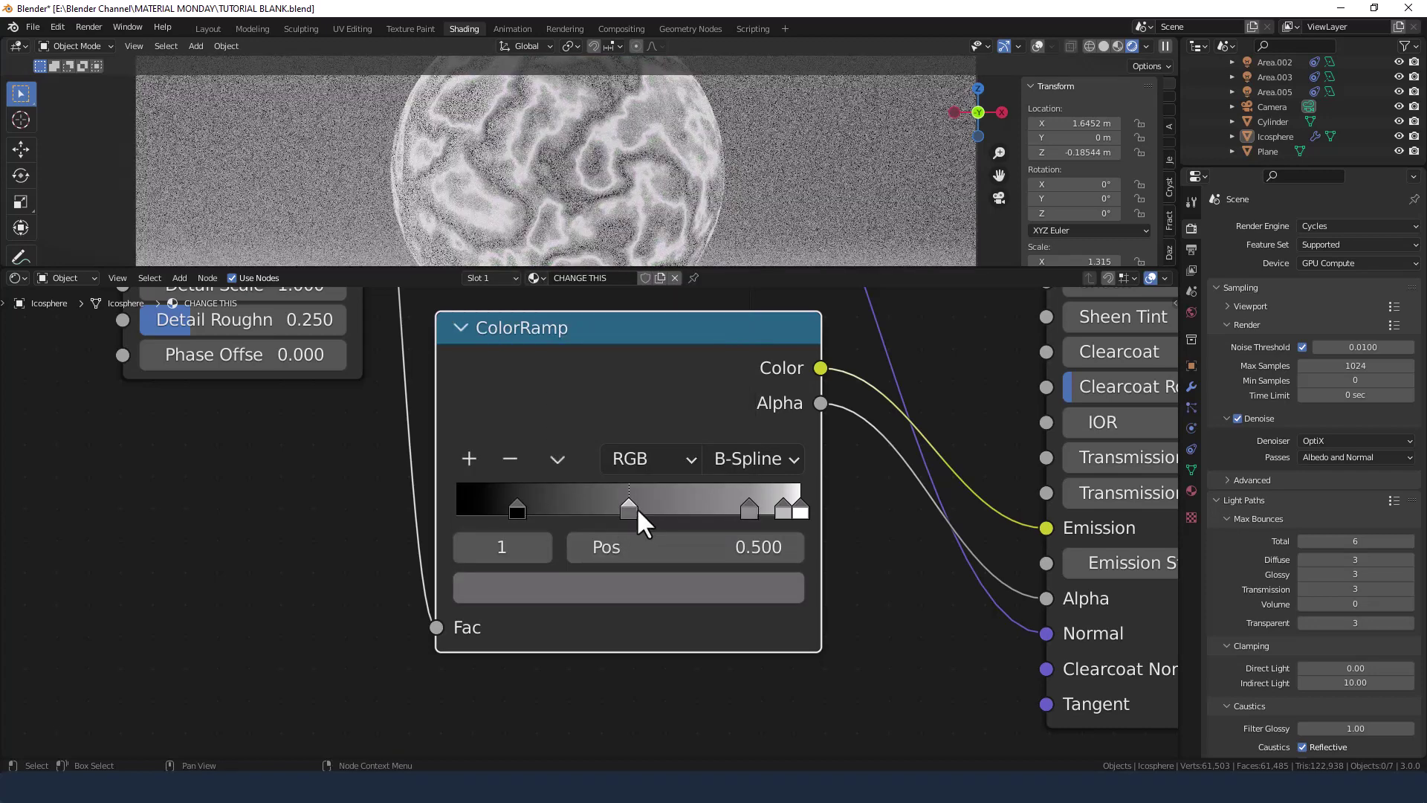
click(645, 581)
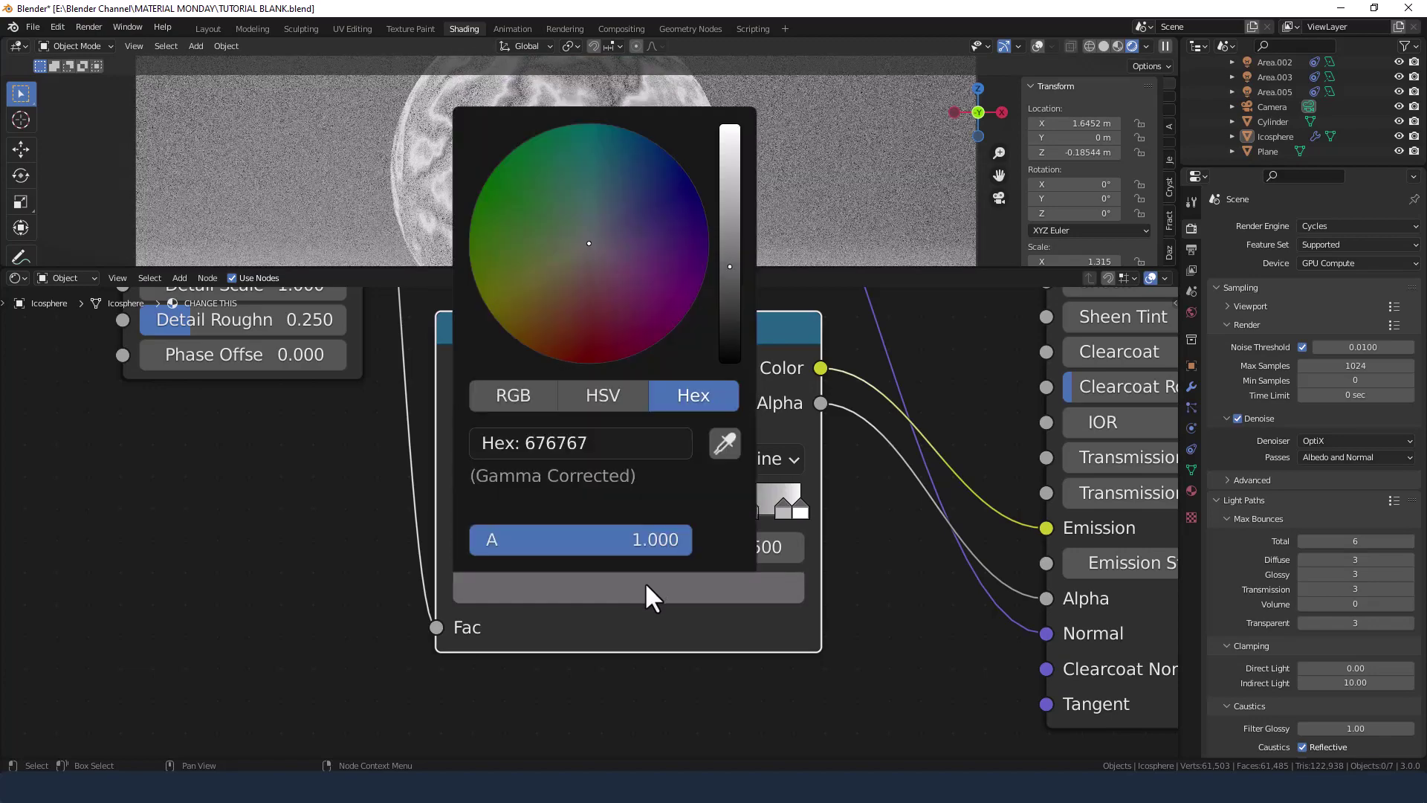
click(673, 440)
key(ctrl+v)
key(Return)
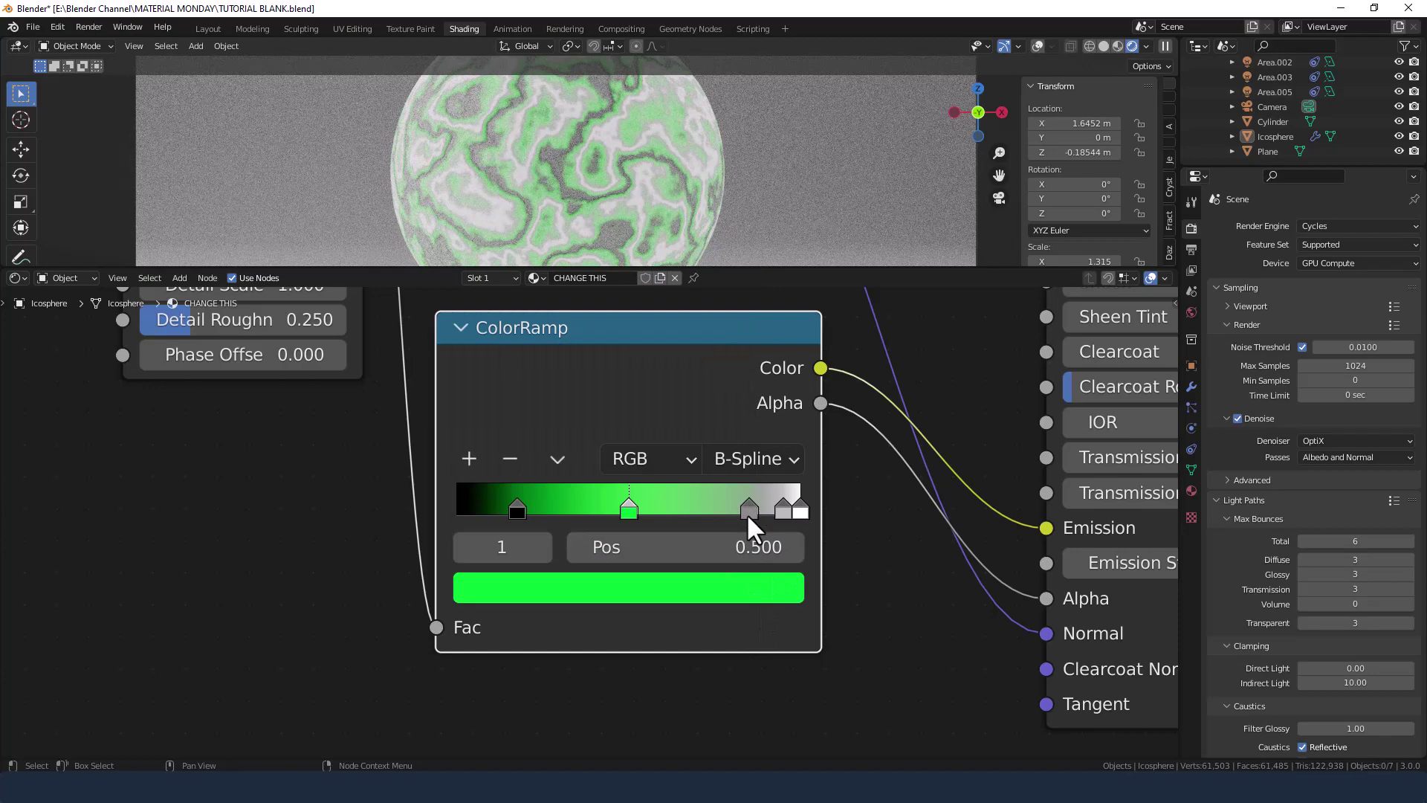
- Color the ColorRamp stop at position 0.85 with hex 00FF38 and darken it to Value 0.15
click(745, 511)
click(725, 584)
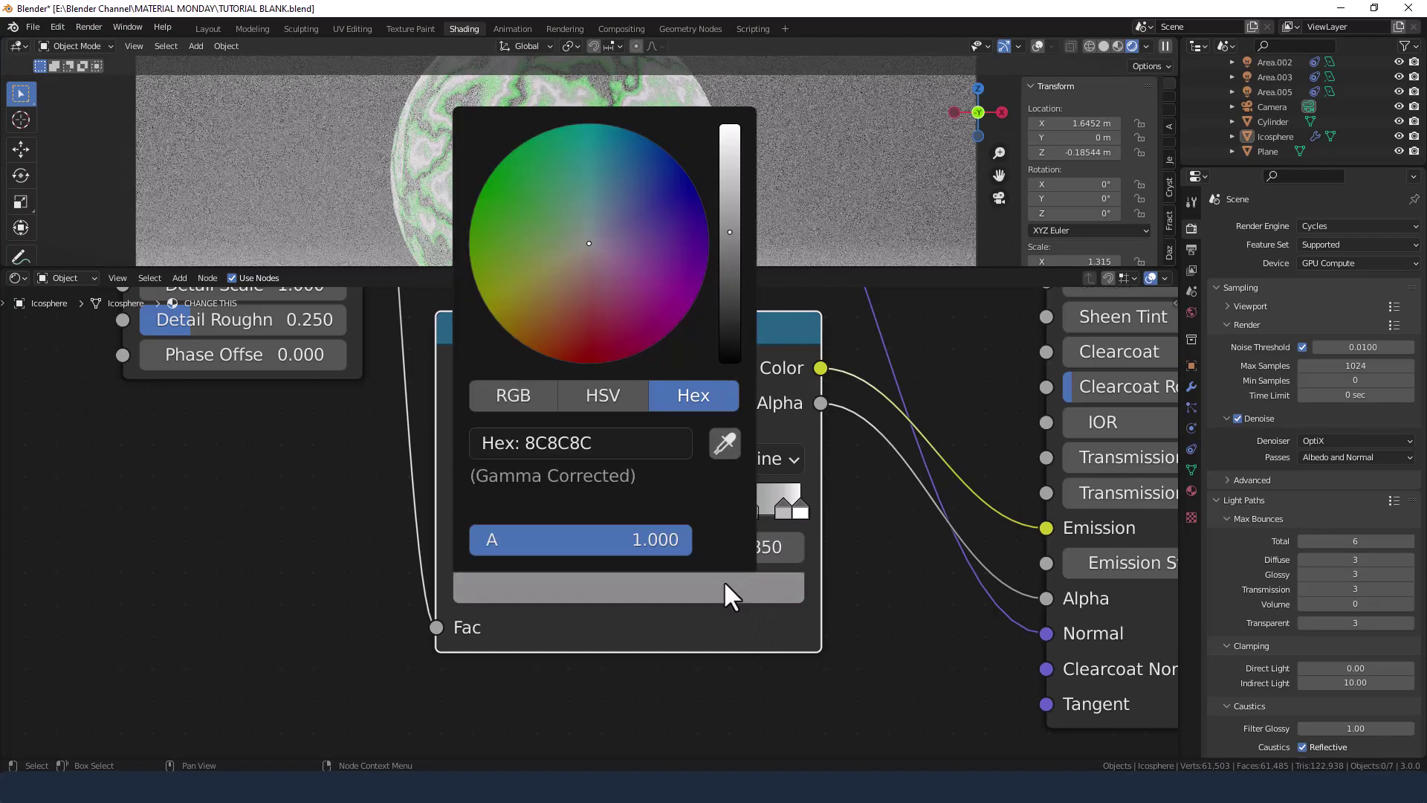
click(654, 441)
key(ctrl+v)
key(Return)
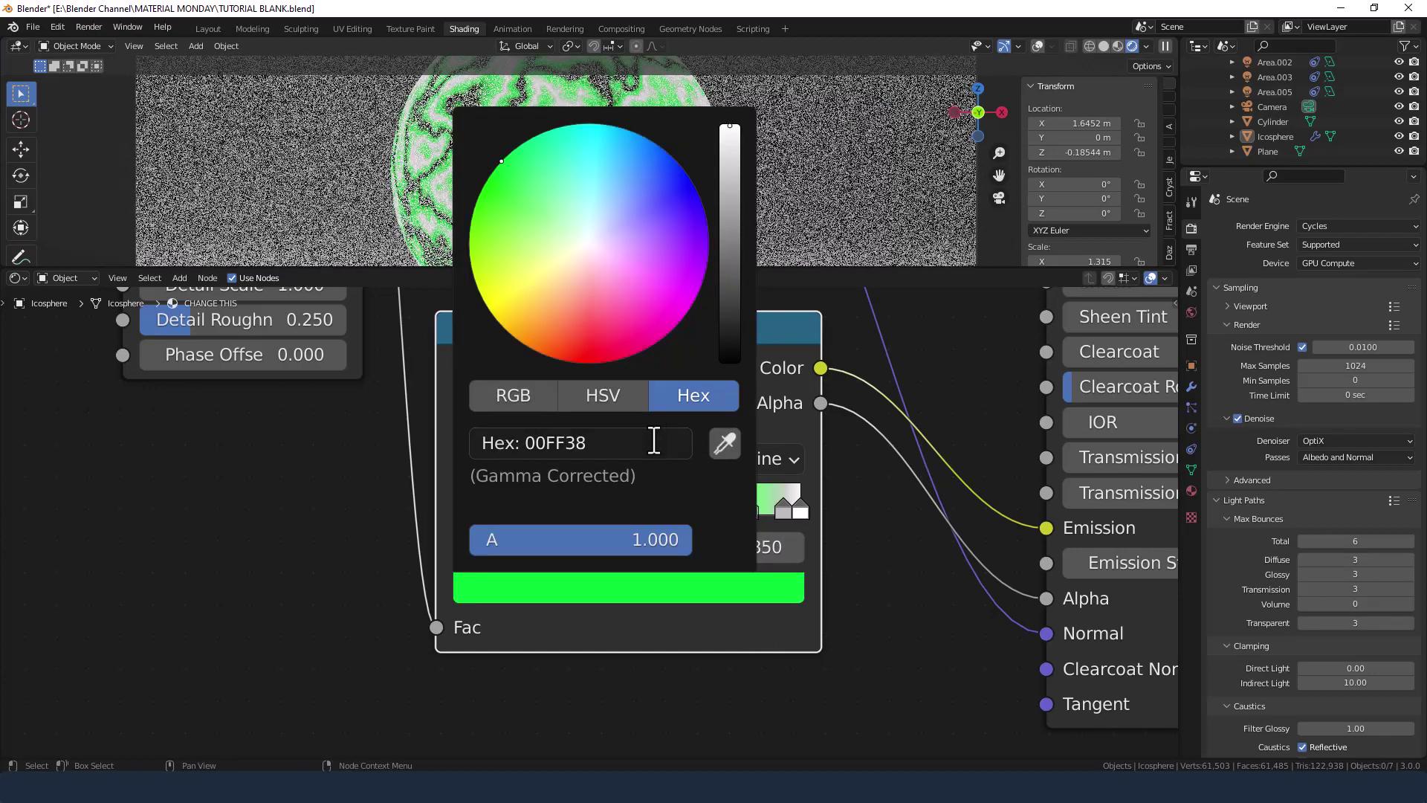
click(604, 398)
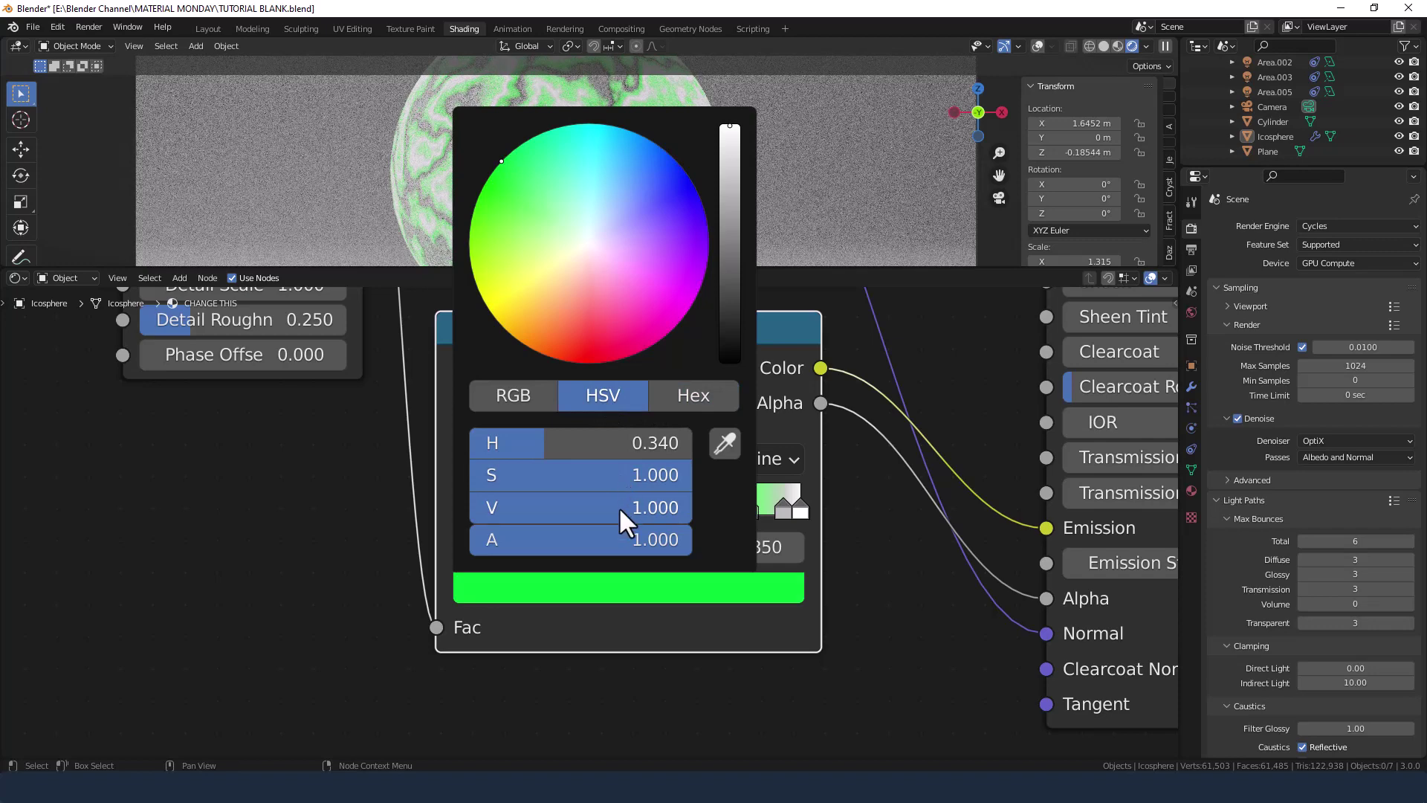
drag(618, 506, 503, 507)
click(503, 507)
text(.15)
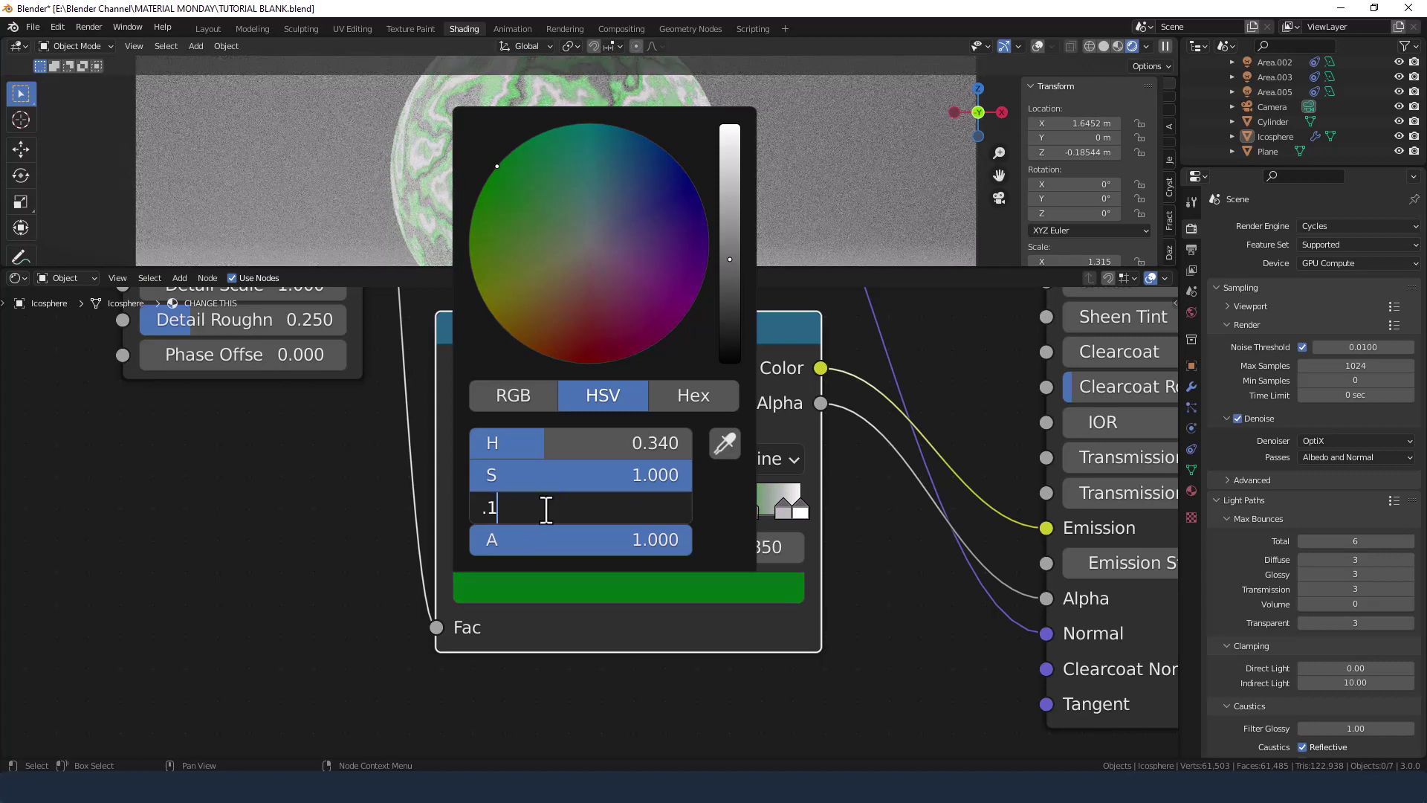
key(Return)
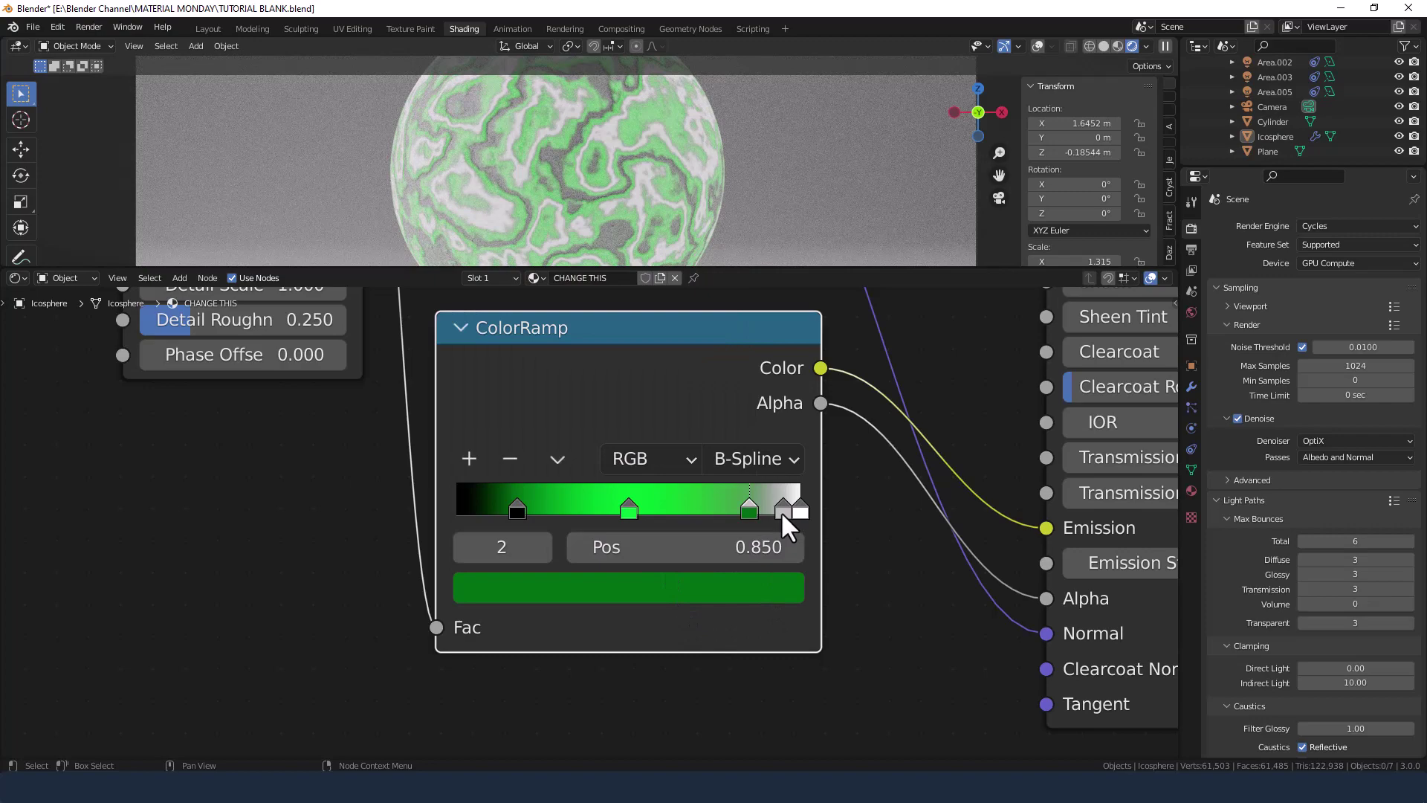
- Color the ColorRamp stop at position 0.95 with hex 00FF38 and darken it to Value 0.1
click(780, 510)
click(720, 592)
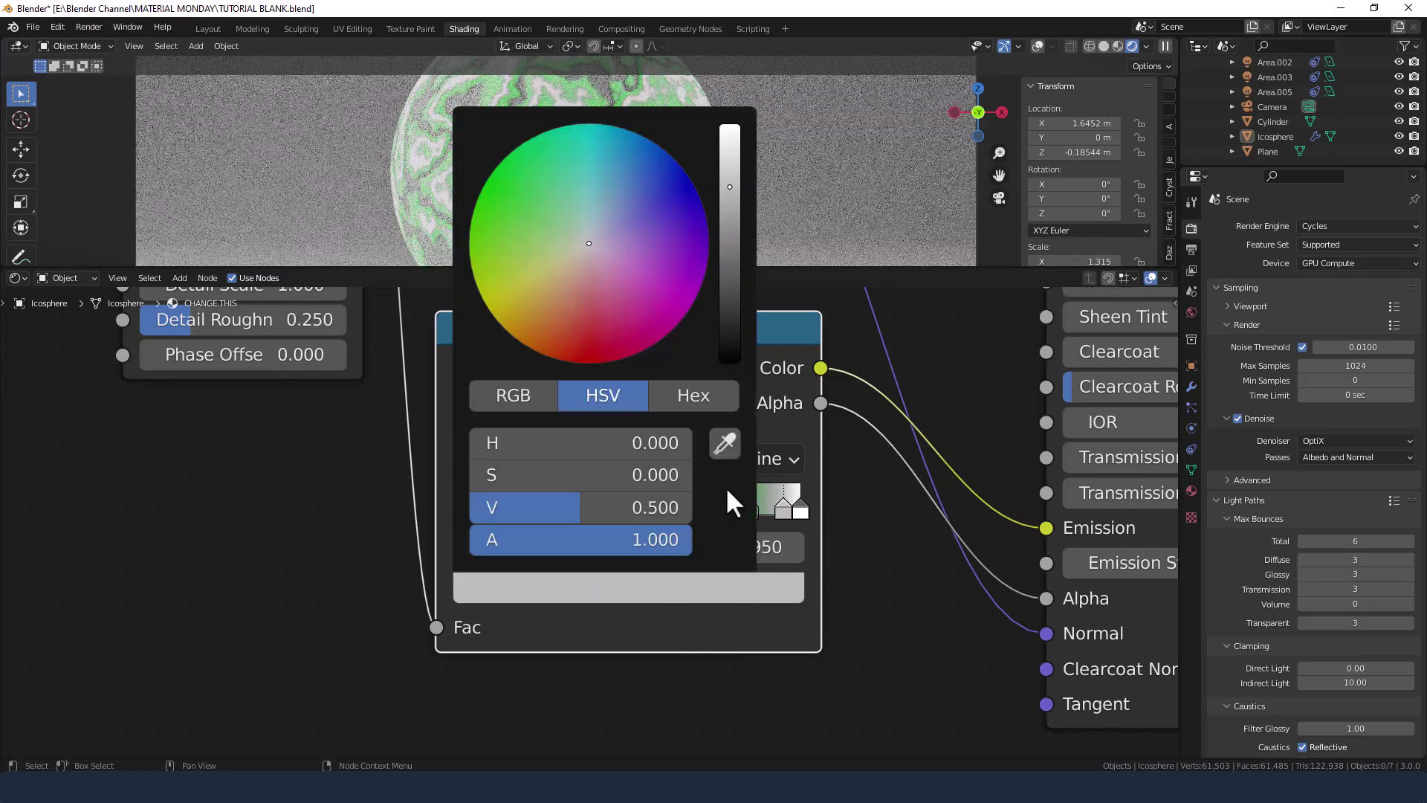
click(691, 396)
click(602, 443)
text(00FF38)
key(Return)
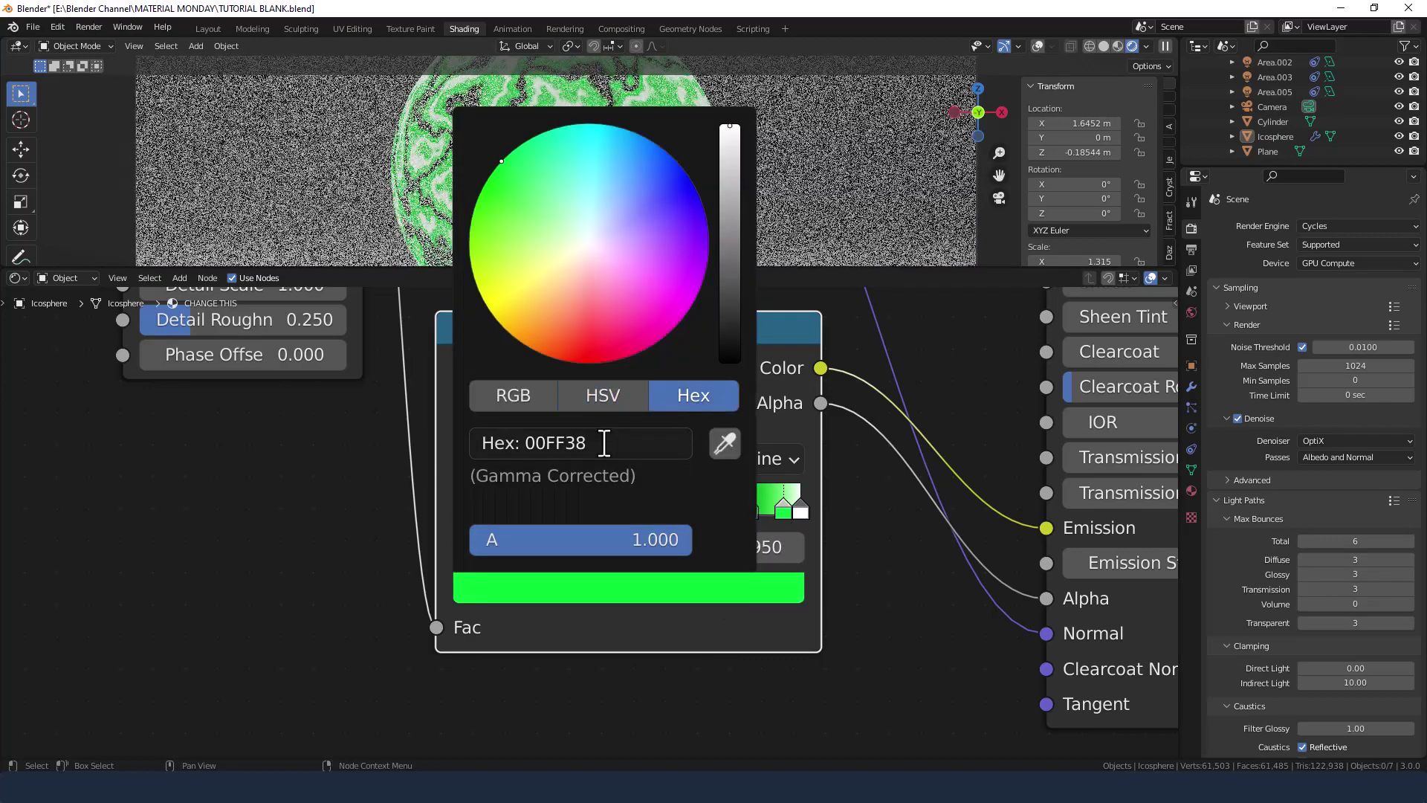
click(605, 395)
click(621, 509)
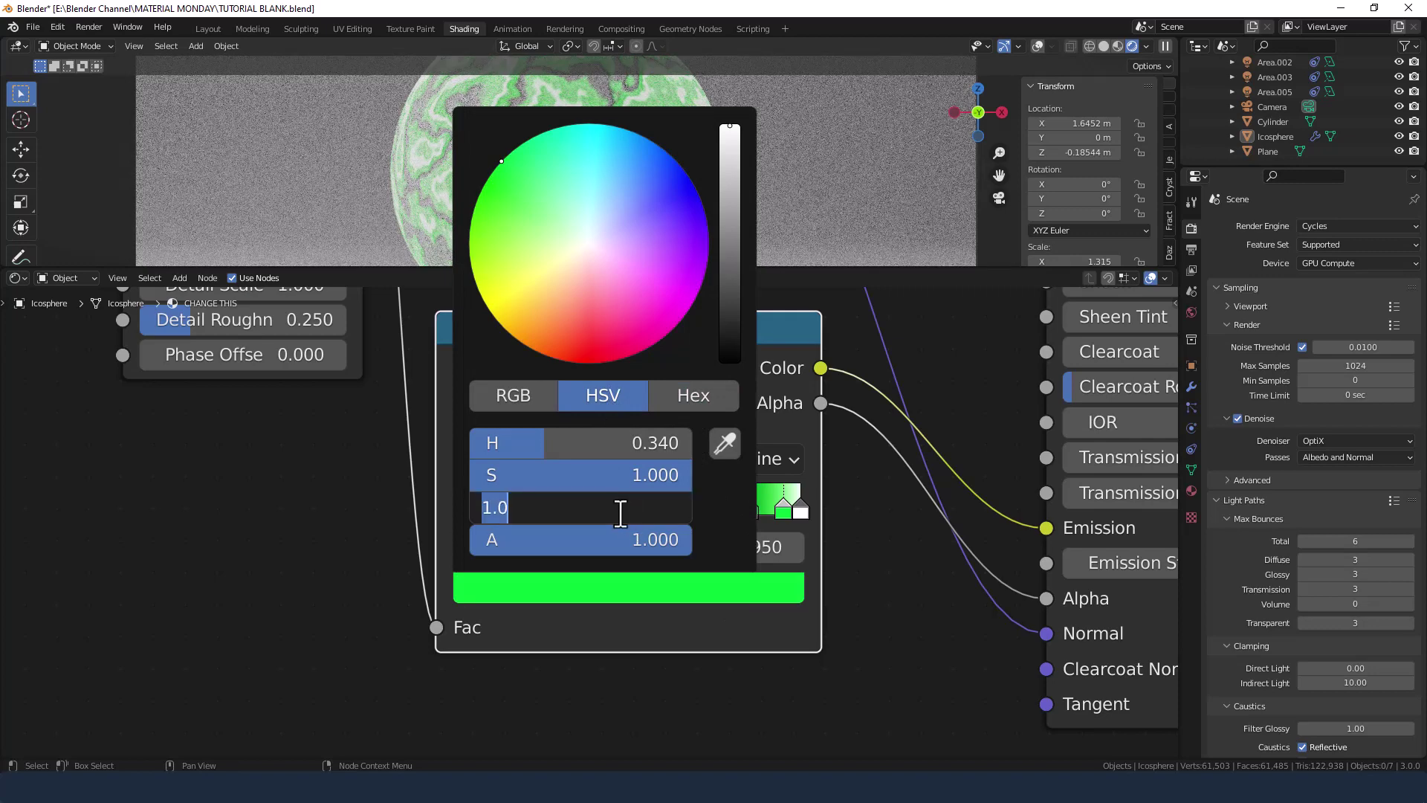
text(.1)
key(Return)
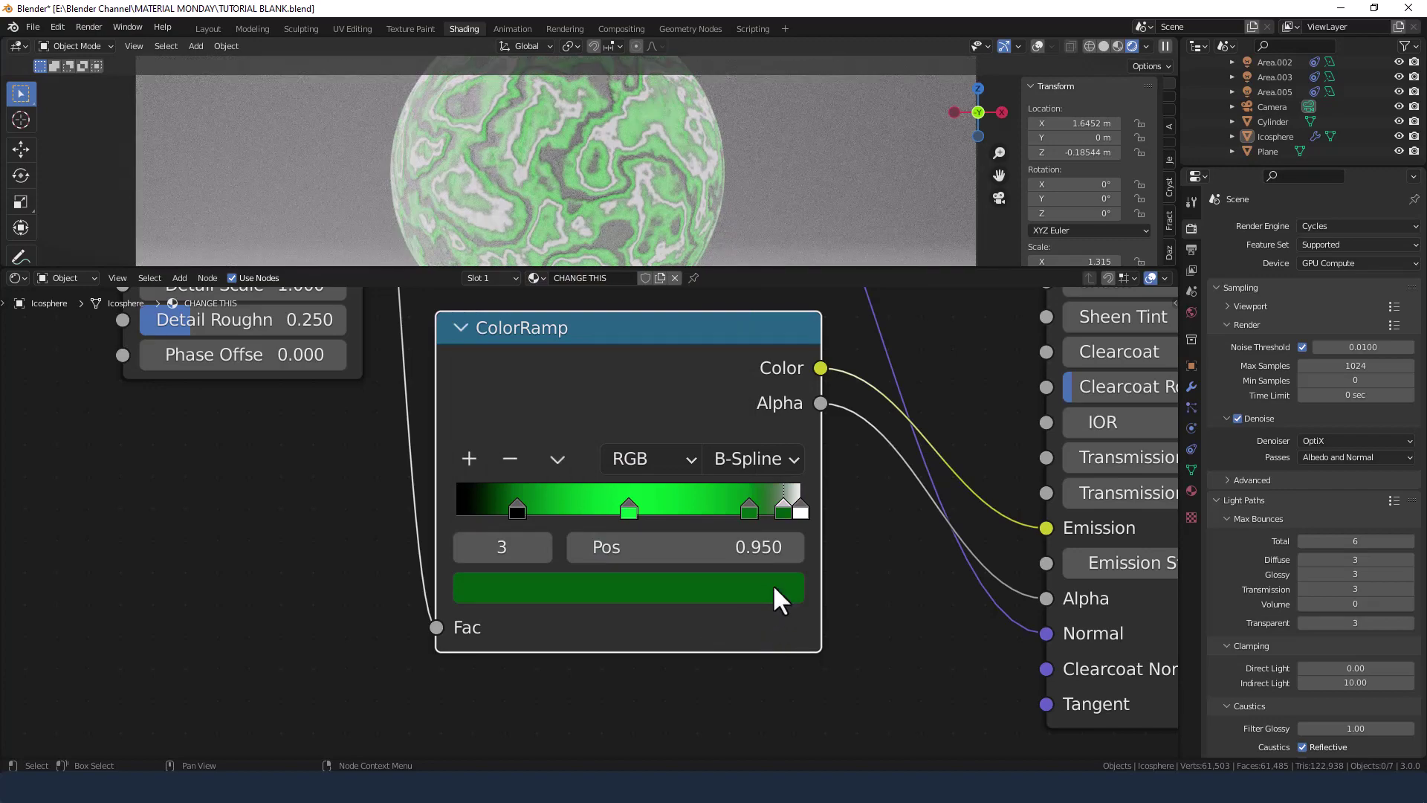
- Color the ColorRamp's white end stop with hex 00FF38 and darken it to Value 0.05
click(799, 509)
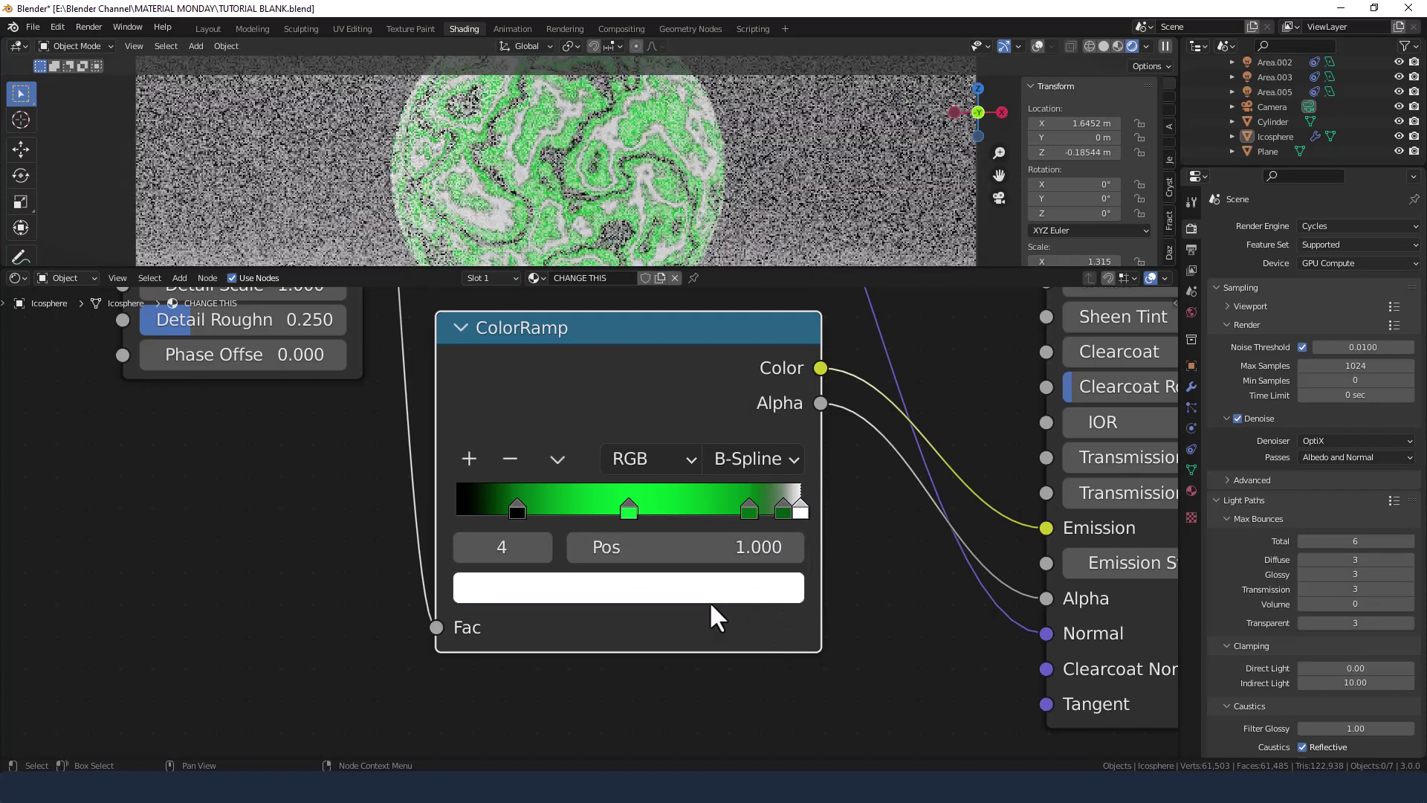
click(697, 595)
click(699, 401)
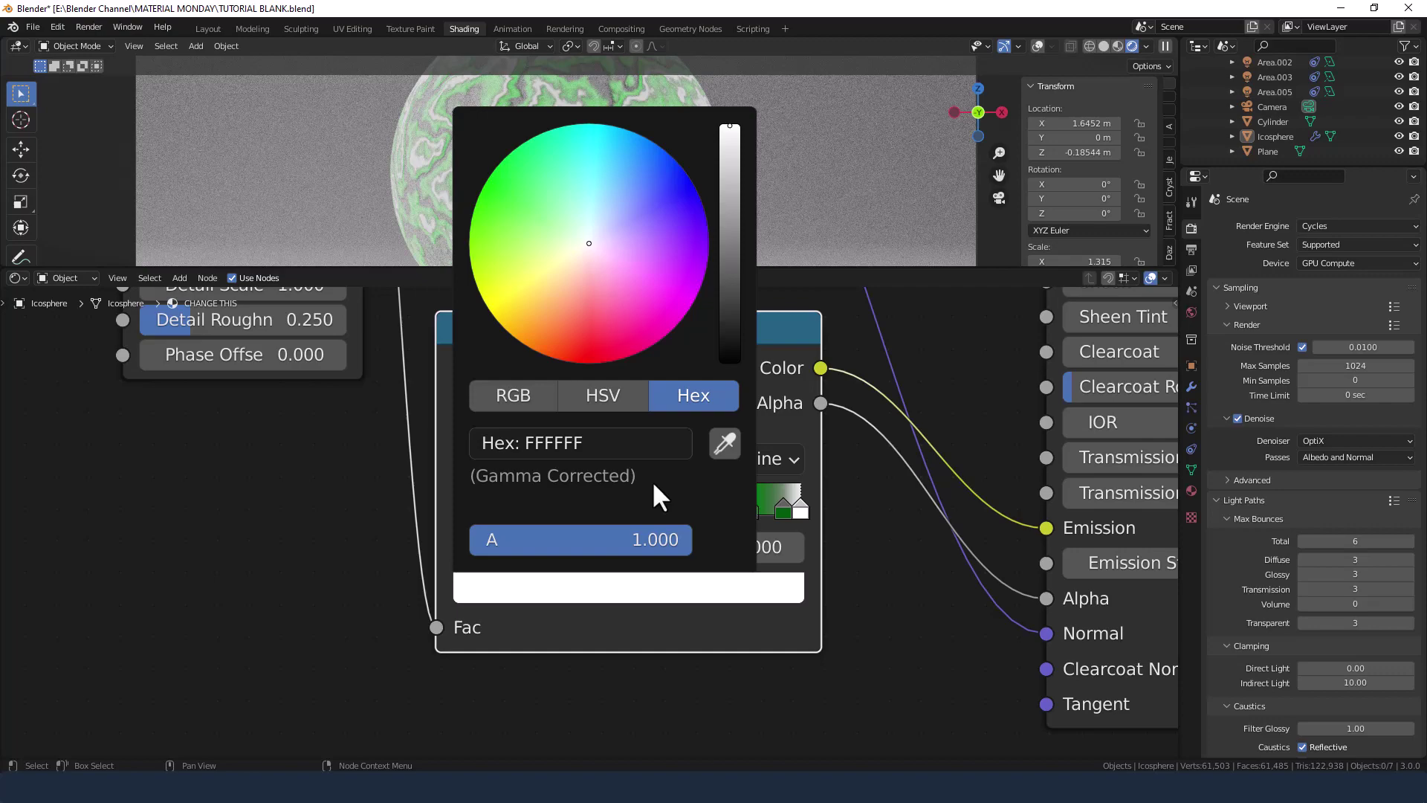
click(617, 446)
text(00FF38)
key(Return)
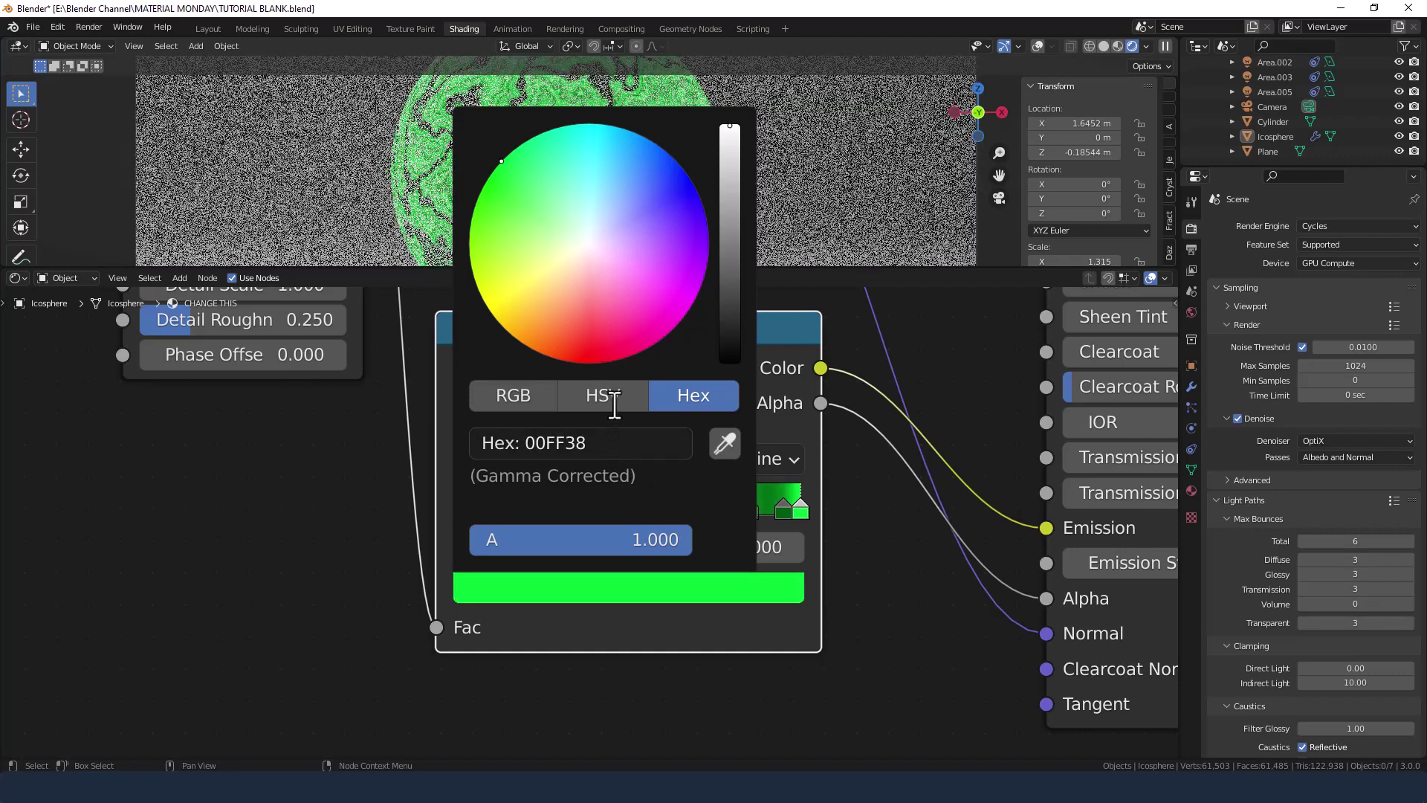
click(603, 394)
click(629, 508)
text(.)
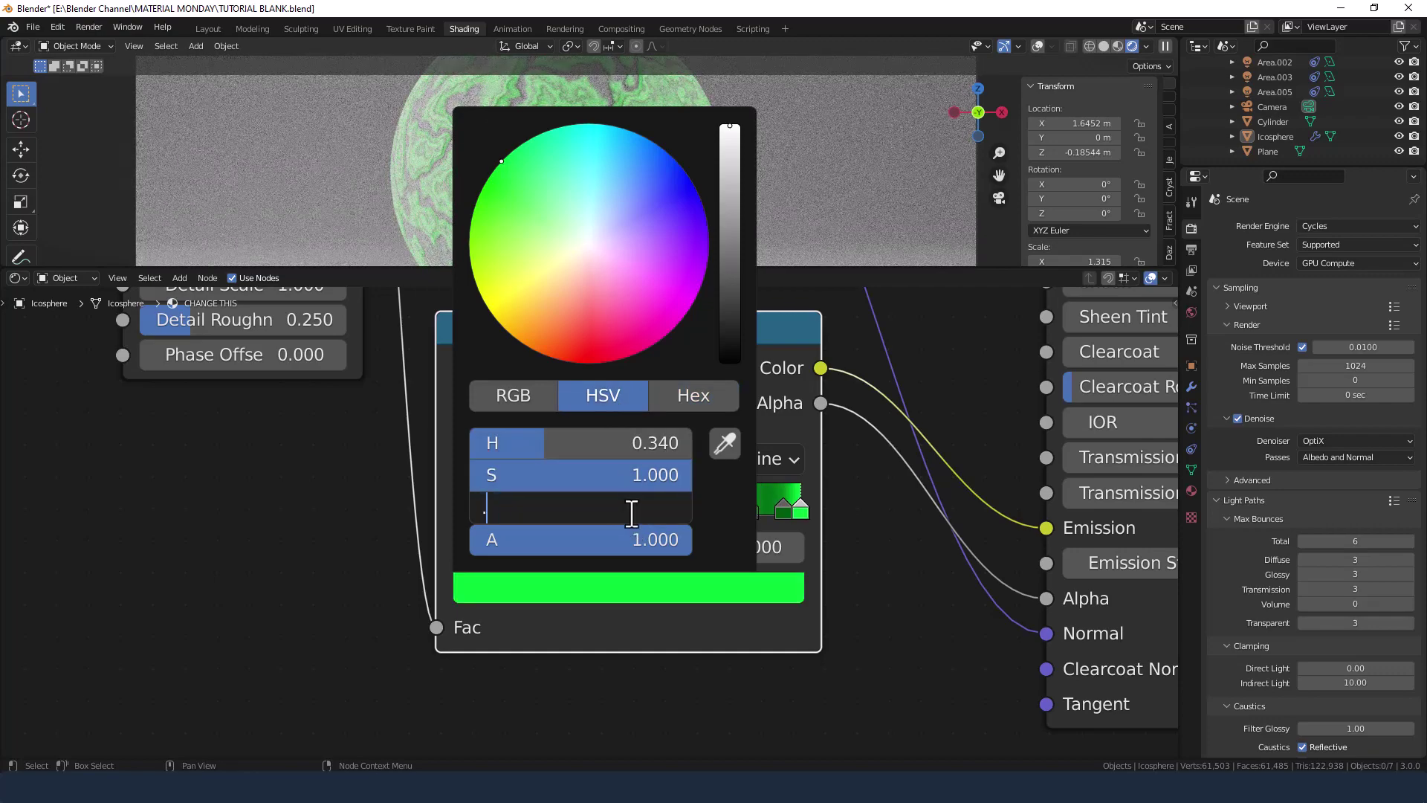
text(05)
key(Return)
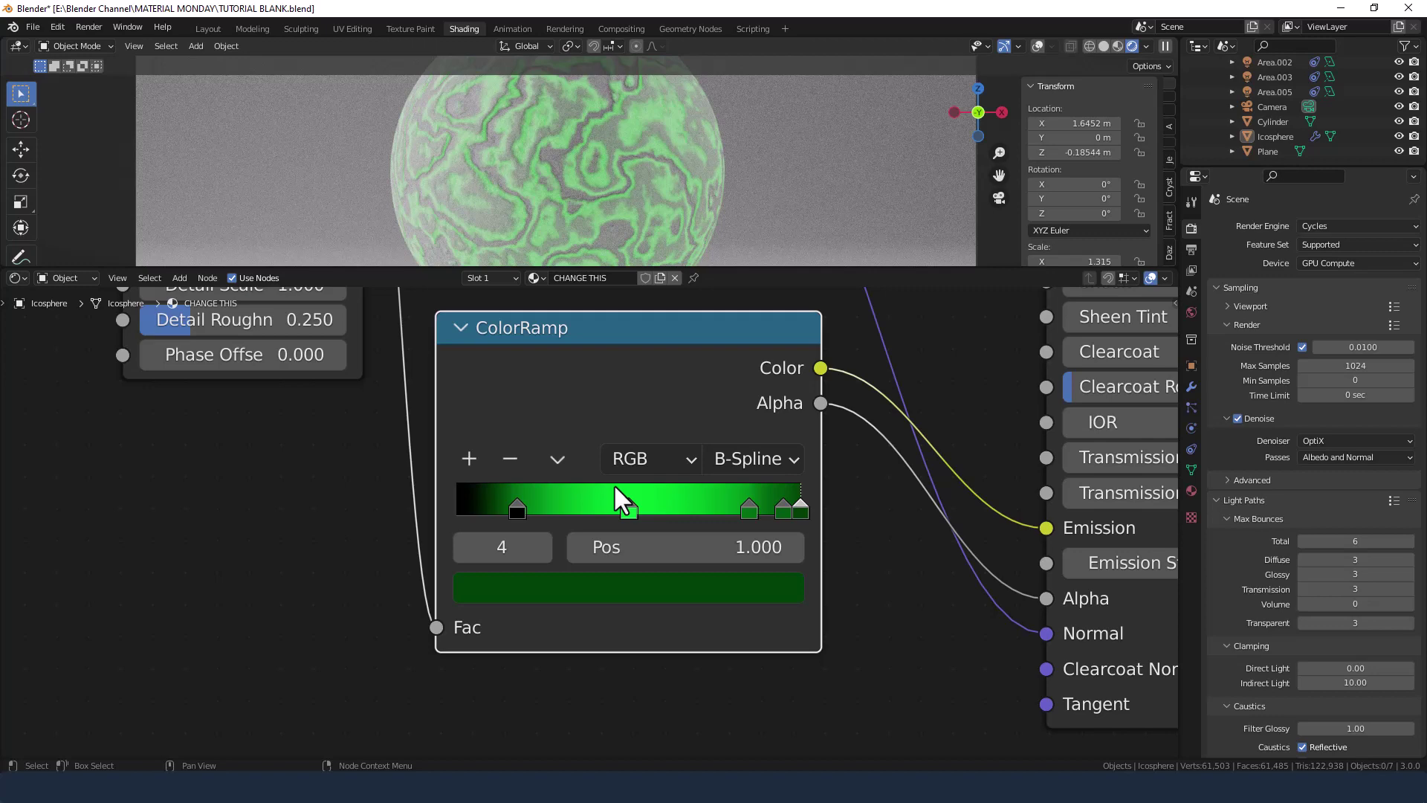
- Reverse the order of the ColorRamp's green stops, with the brightest at 1.0 and the darkest at 0.5
drag(802, 510, 661, 525)
drag(782, 510, 824, 504)
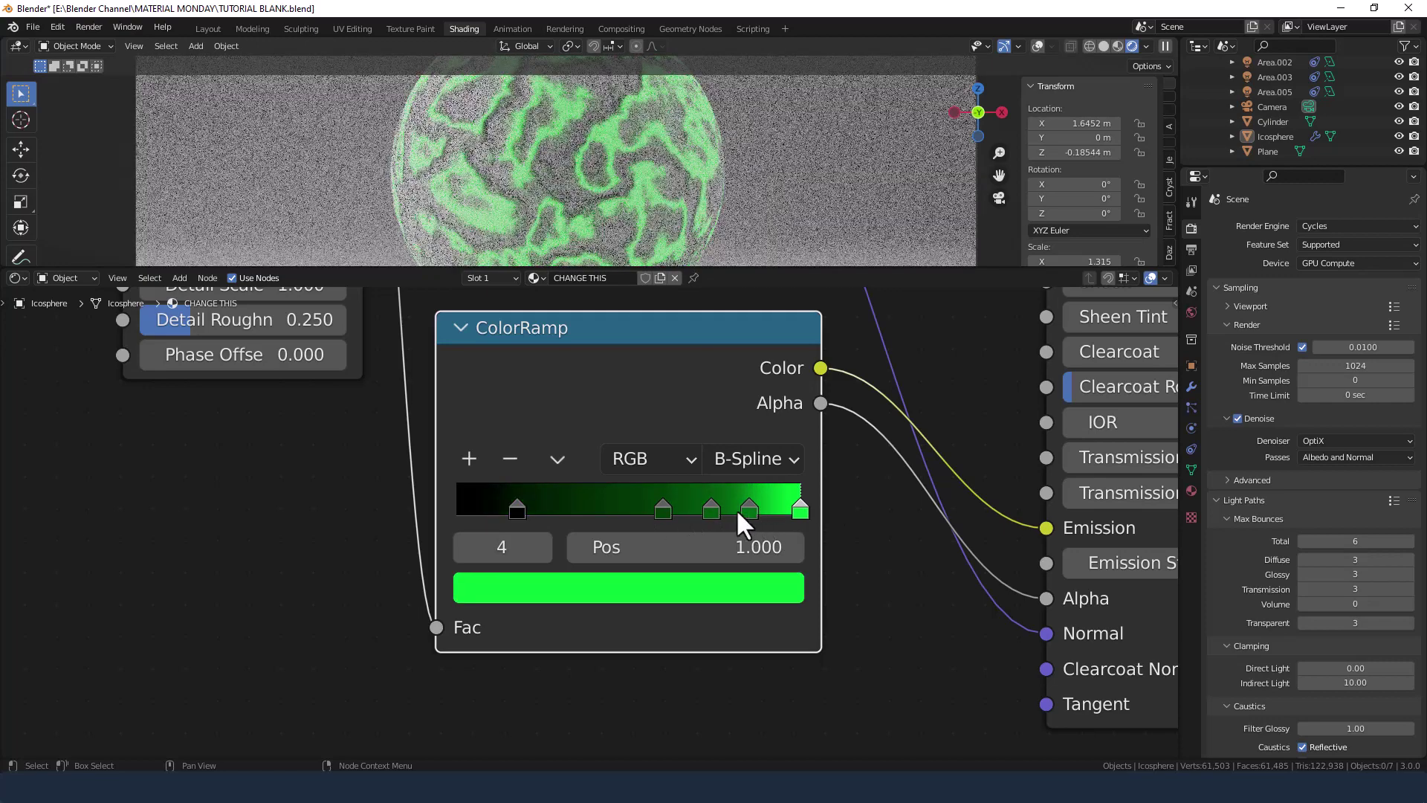
click(664, 509)
click(695, 546)
text(0.5)
key(Return)
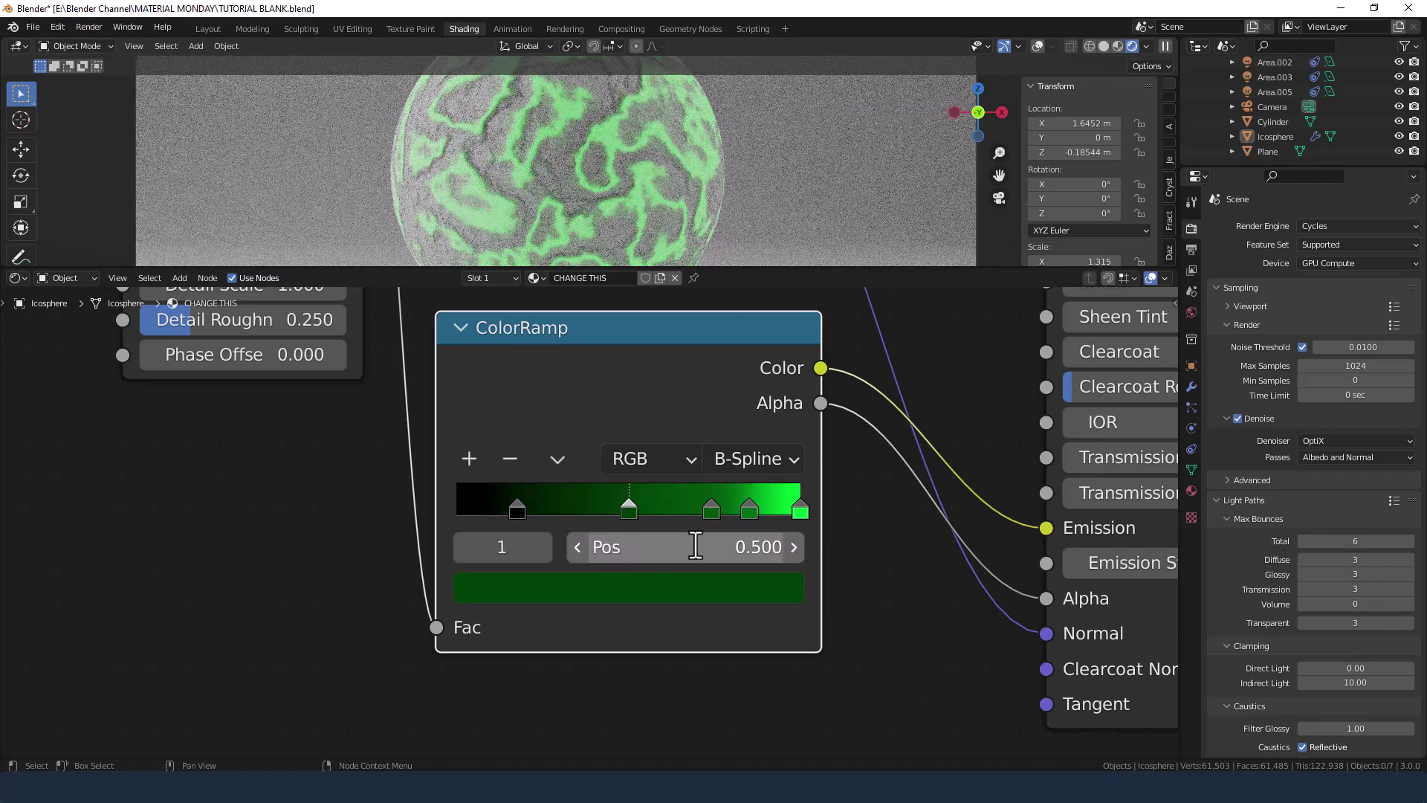
- Move the ColorRamp stop just before the bright green end stop to position 0.95
click(750, 511)
click(752, 546)
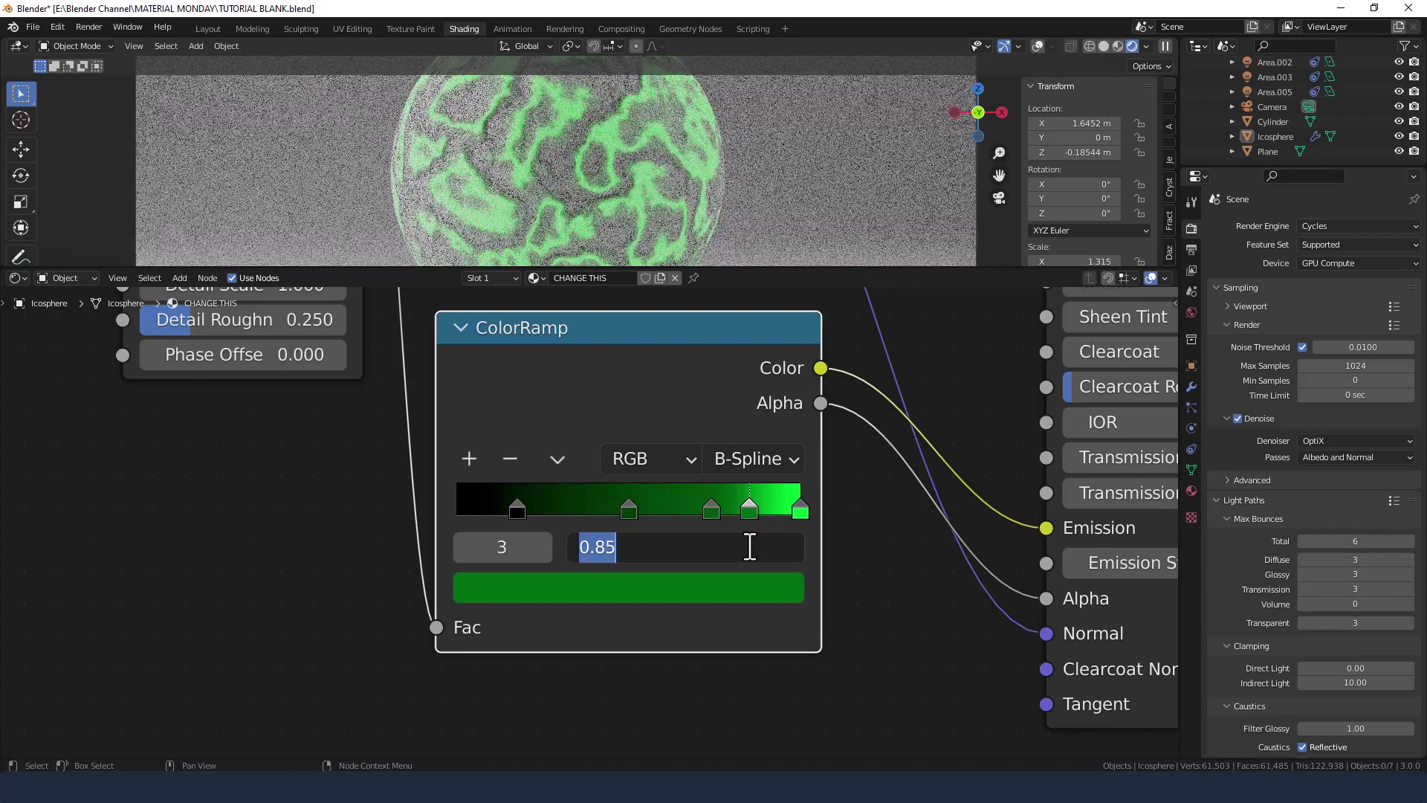
key(BackSpace)
text(.9652)
key(BackSpace)
key(BackSpace)
key(BackSpace)
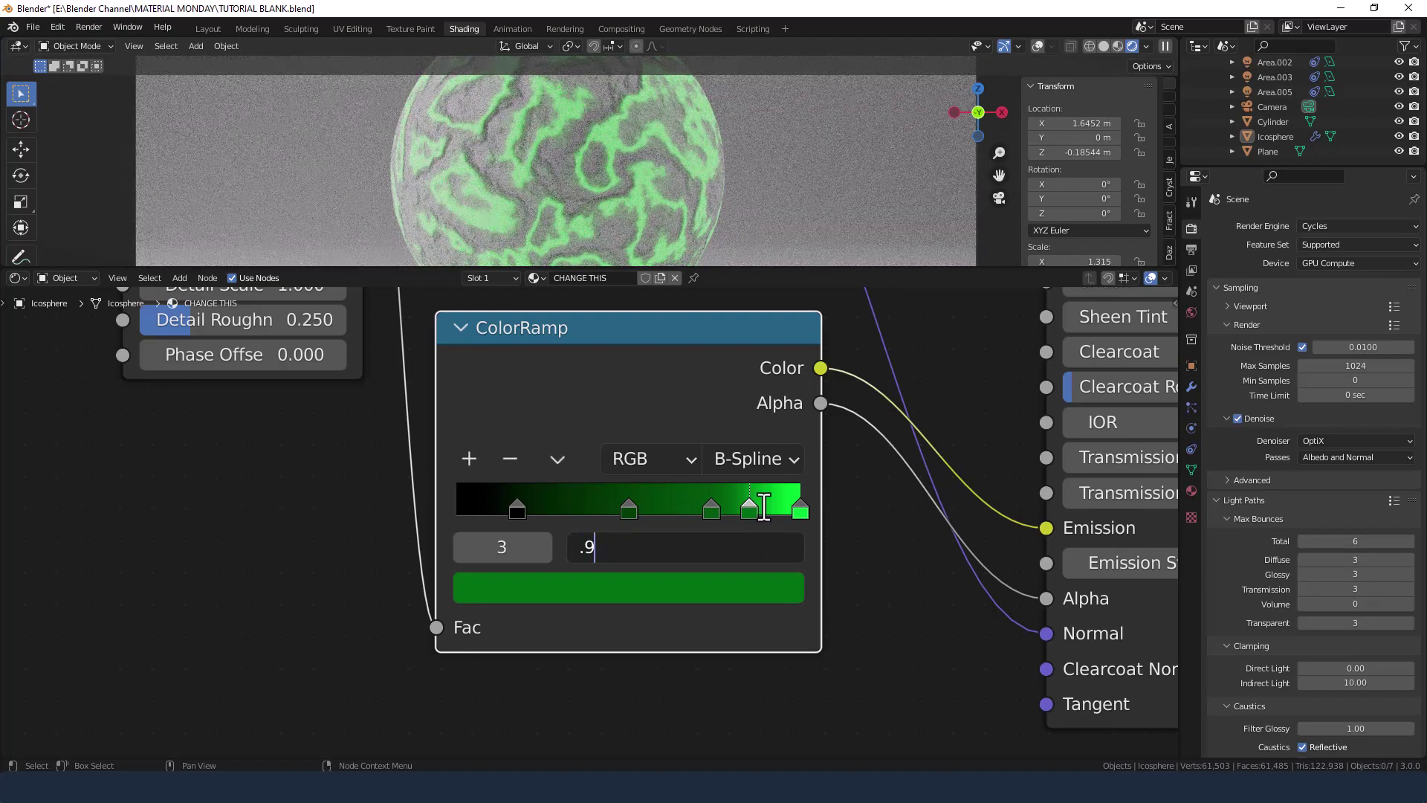
text(5)
key(Return)
- Move the ColorRamp's middle dark green stop to position 0.85
click(710, 510)
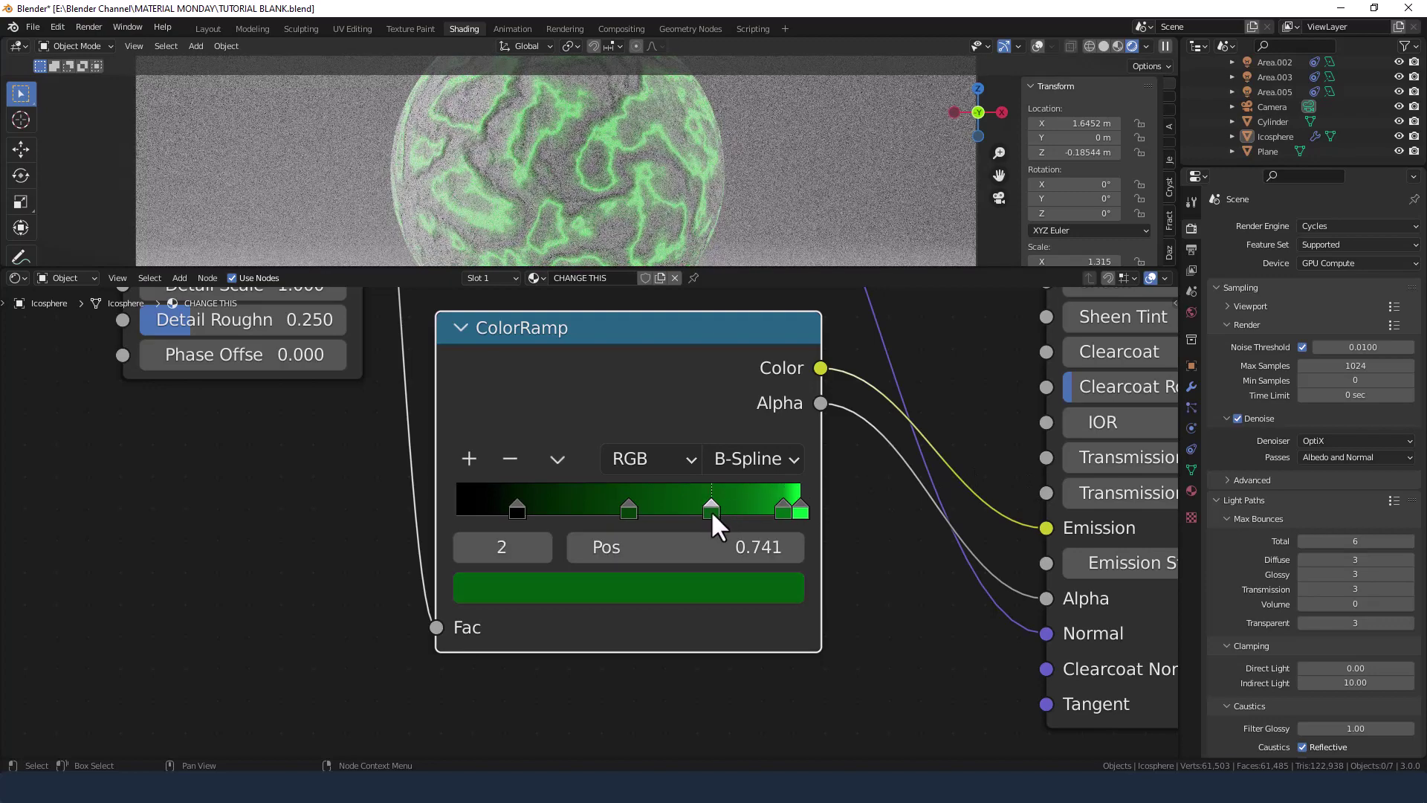
click(736, 559)
key(BackSpace)
text(.85)
key(Return)
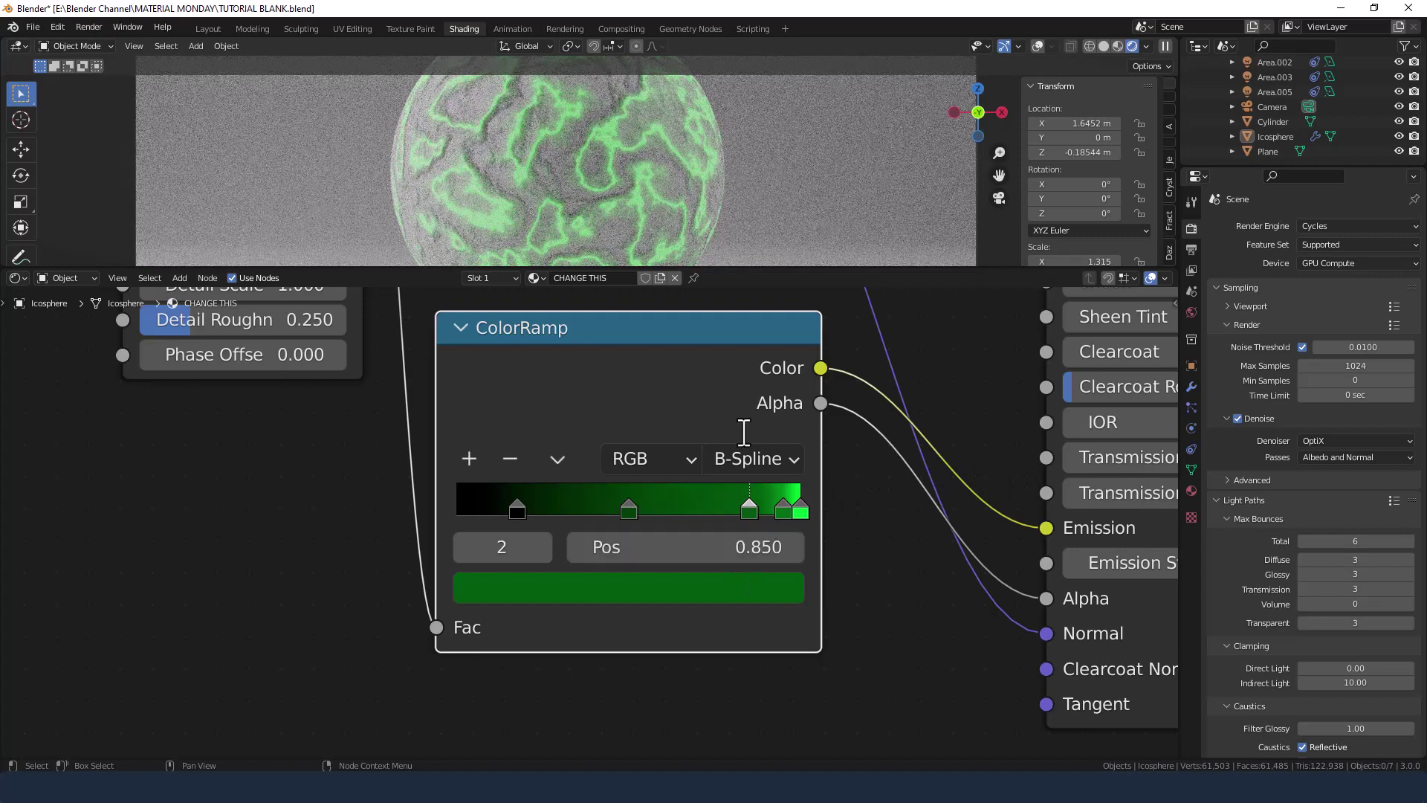
- Change the Principled BSDF's Base Color from white to a very dark red
scroll(494, 156, up, 5)
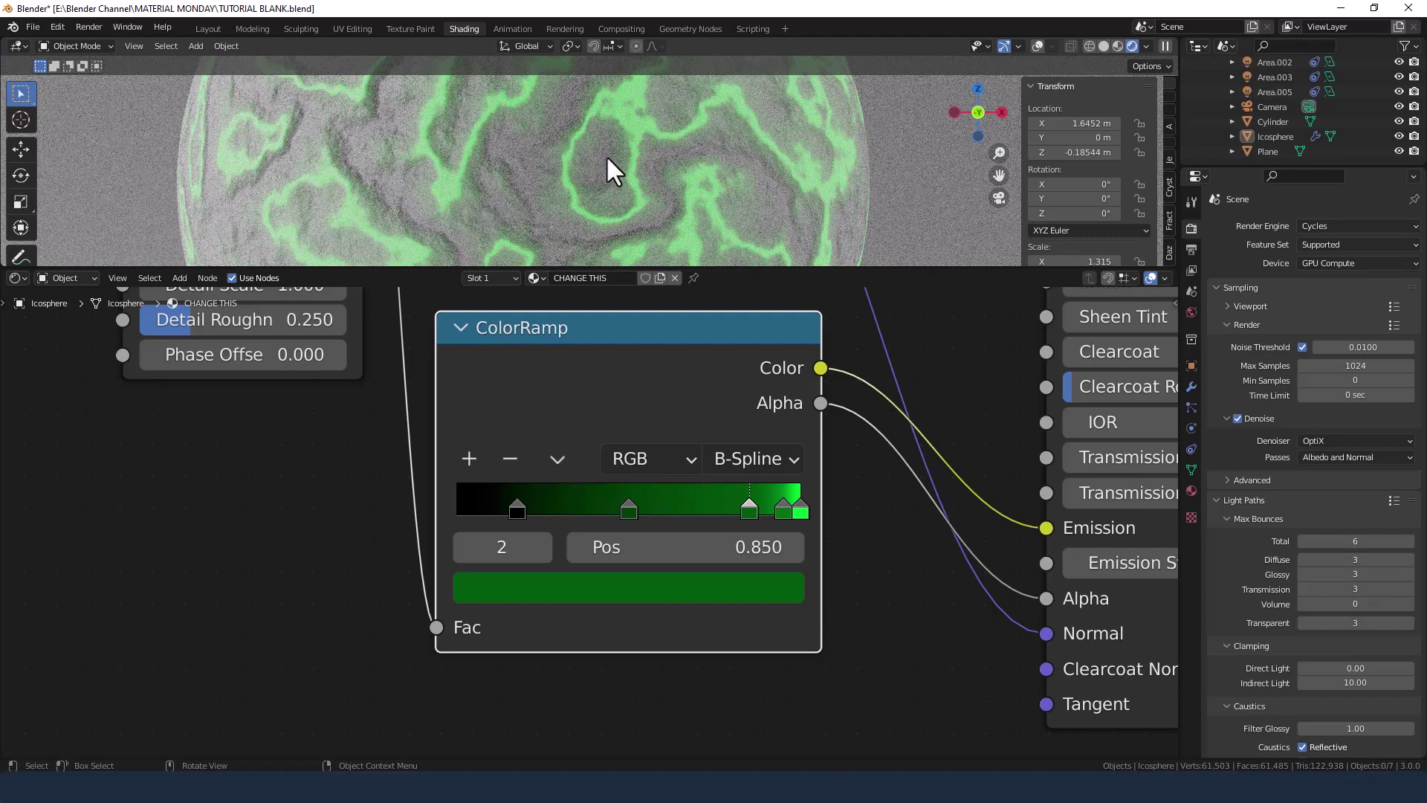
scroll(667, 161, down, 5)
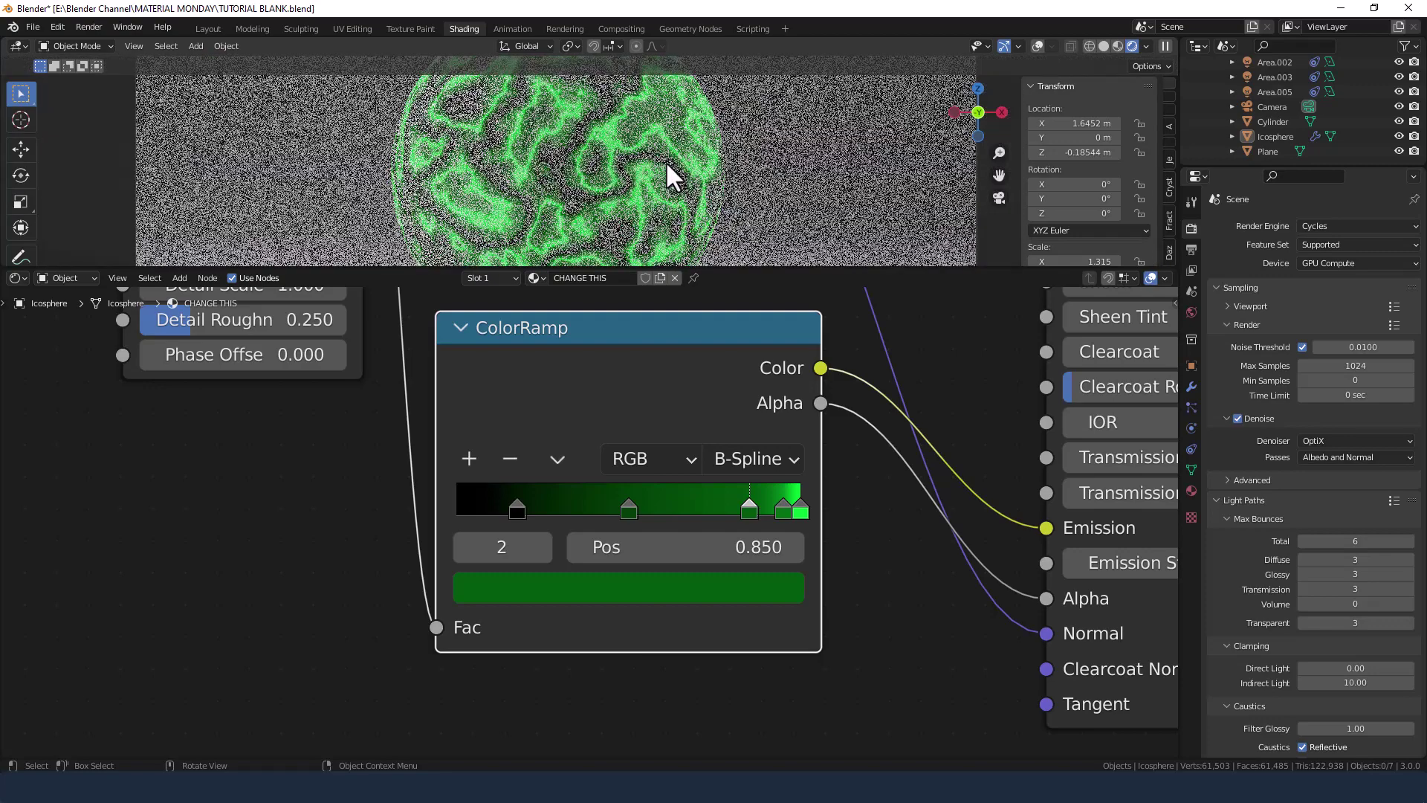
scroll(774, 382, down, 6)
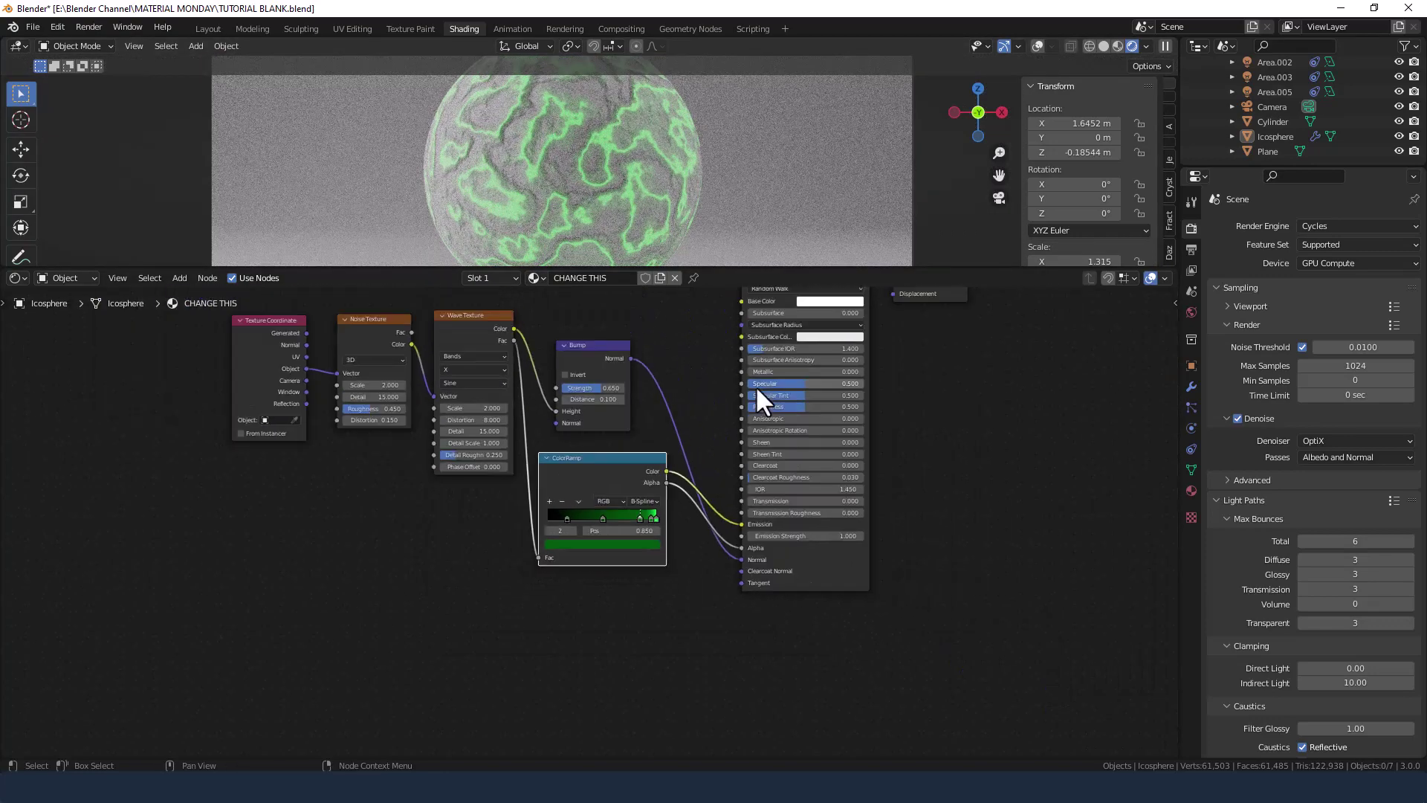
middle_drag(694, 344, 669, 468)
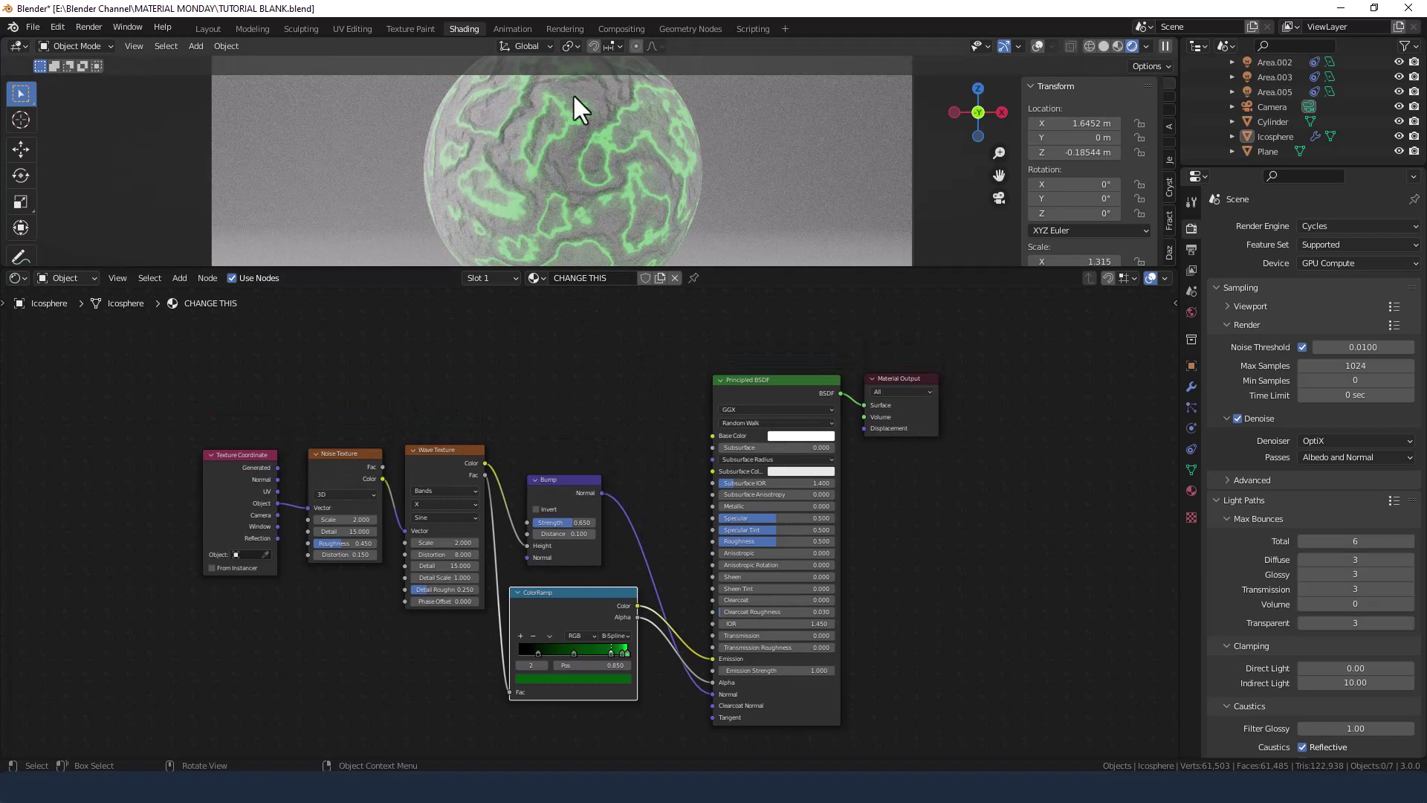
click(797, 436)
drag(800, 398, 759, 407)
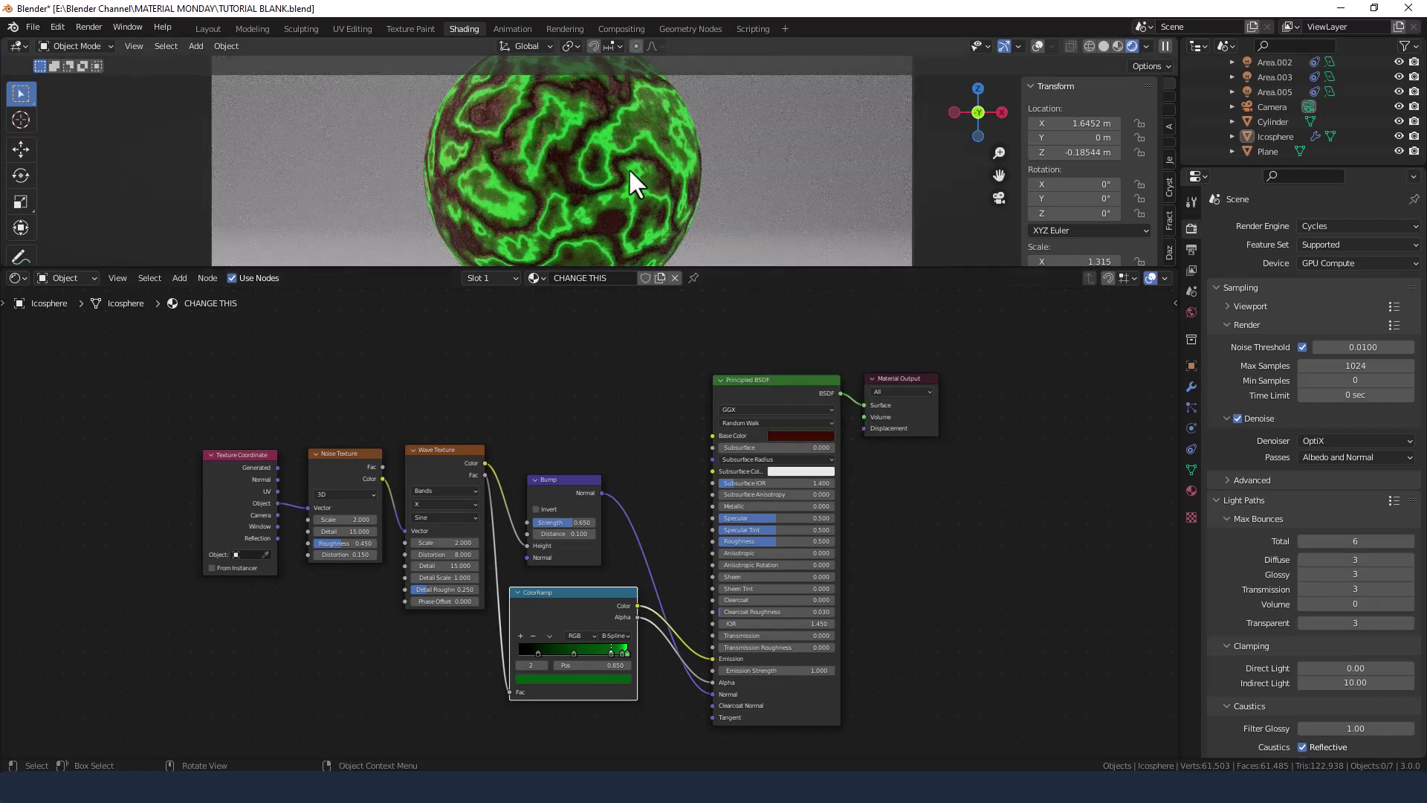
scroll(521, 158, up, 5)
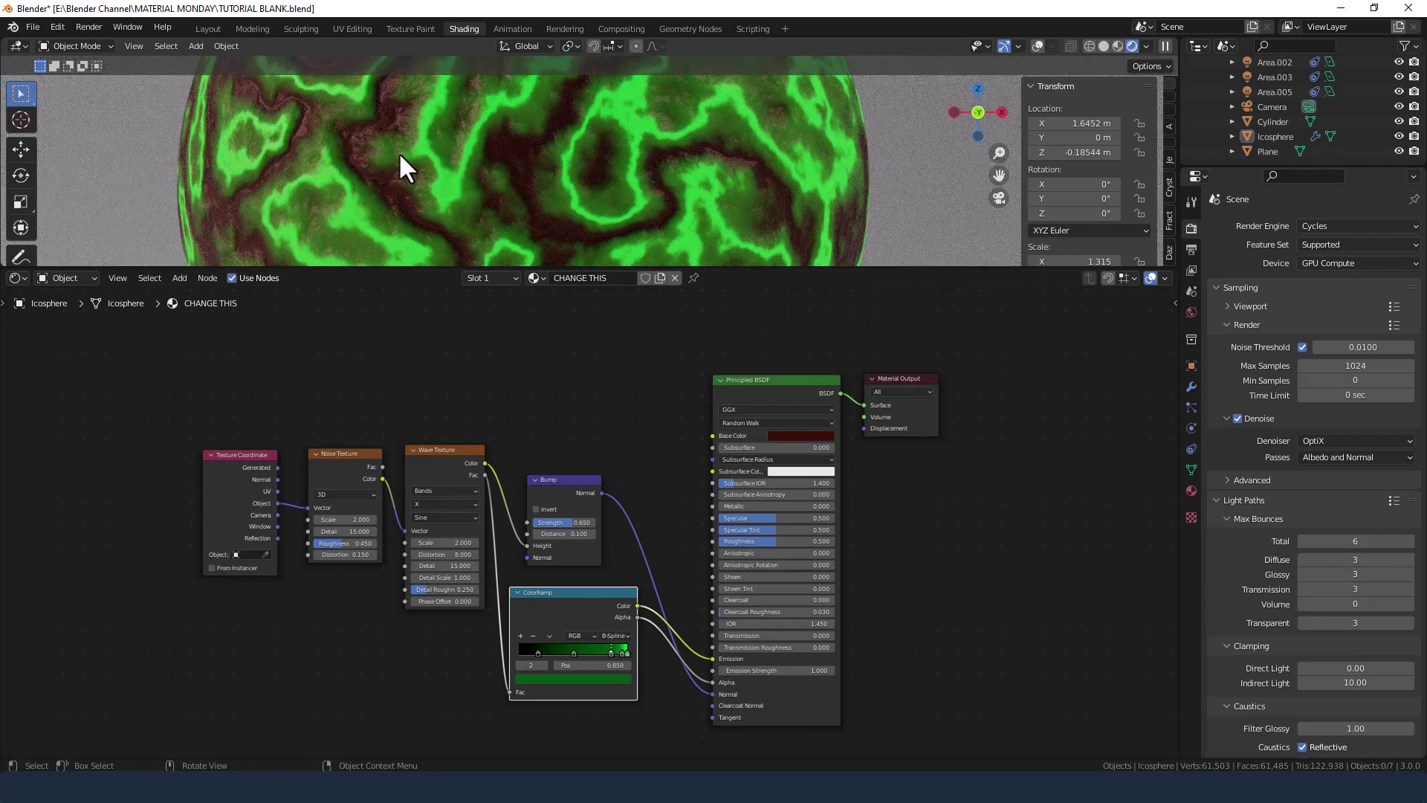
- Add a second ColorRamp node above the Bump node
scroll(535, 158, down, 6)
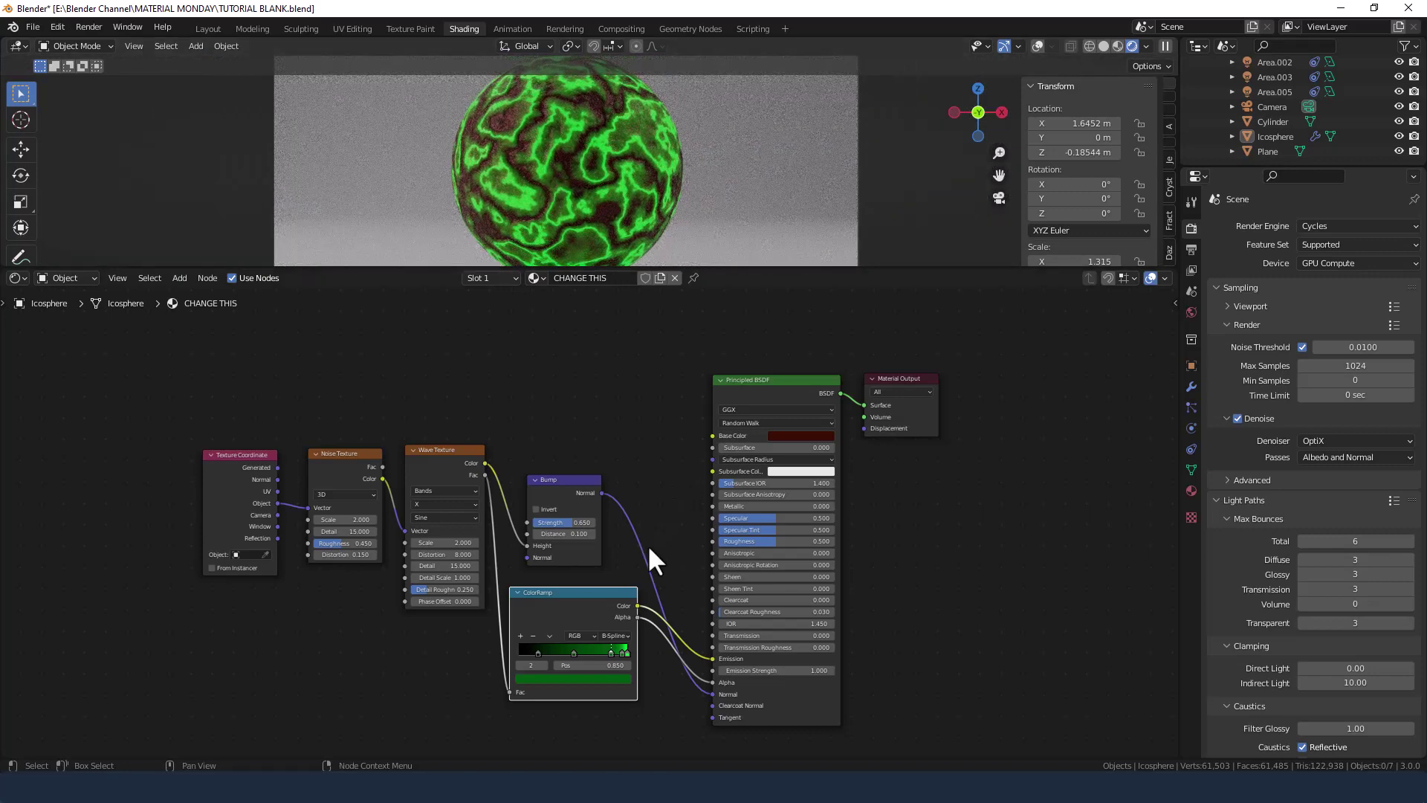
scroll(649, 550, up, 2)
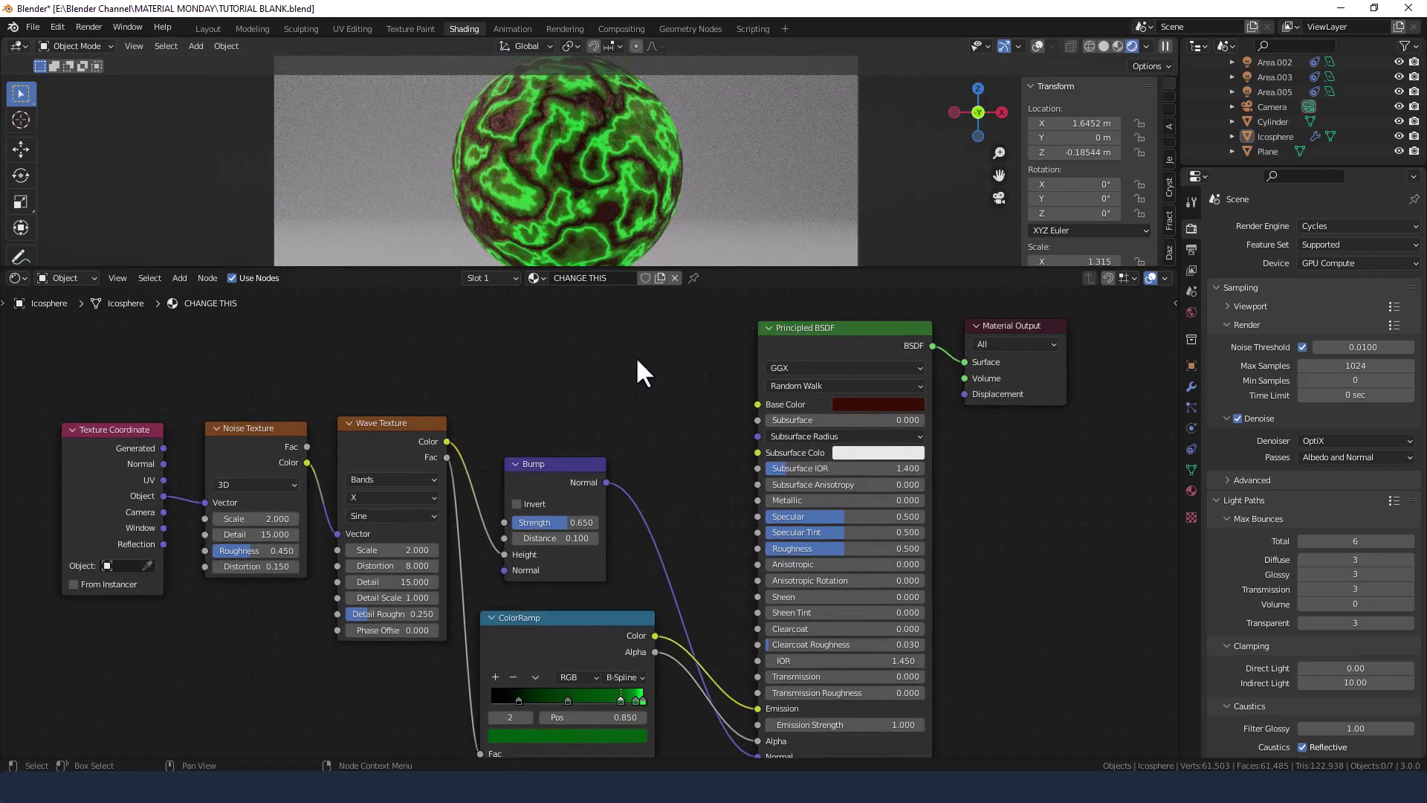
middle_drag(635, 355, 679, 383)
scroll(498, 113, up, 1)
scroll(498, 114, up, 2)
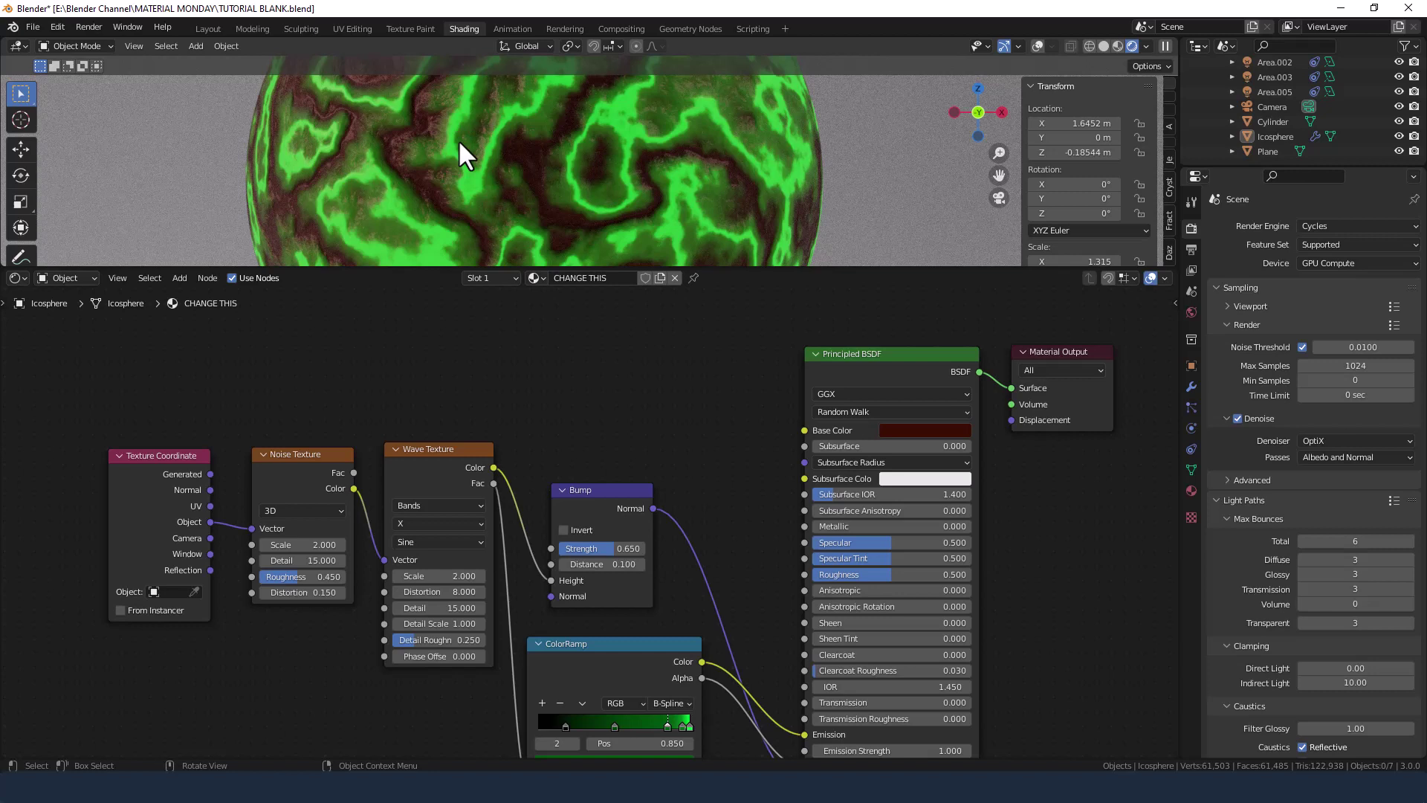
scroll(669, 427, down, 3)
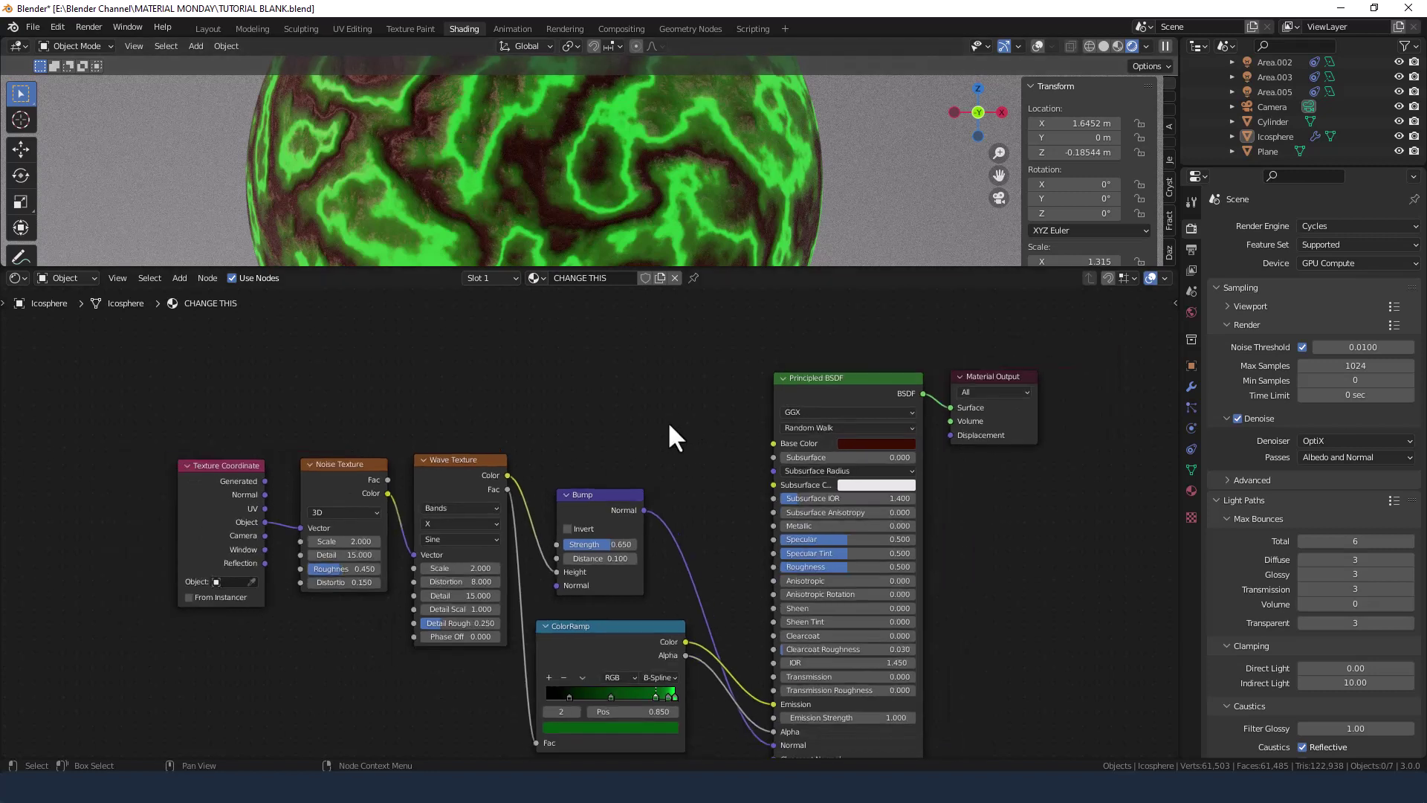
key(shift+a)
text(COL)
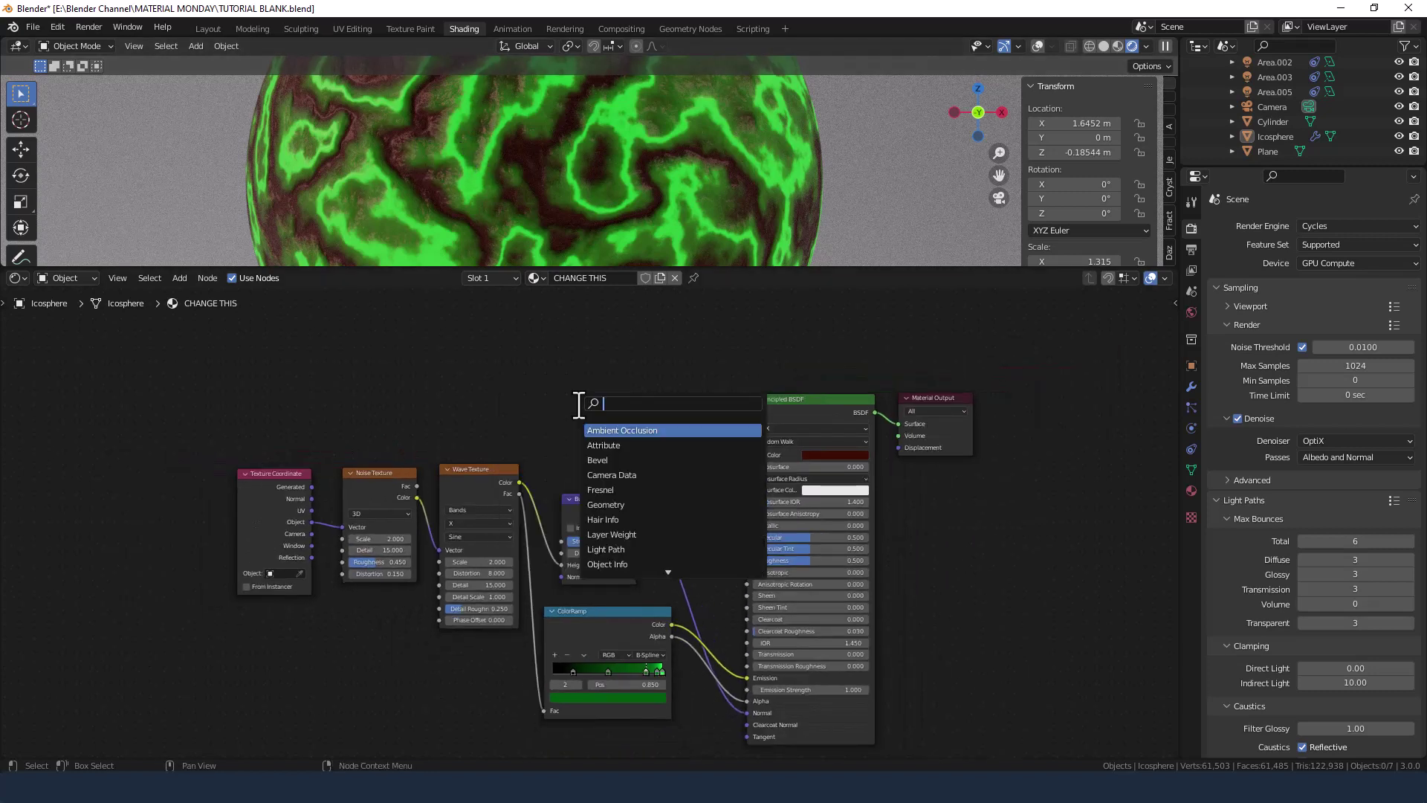
key(Return)
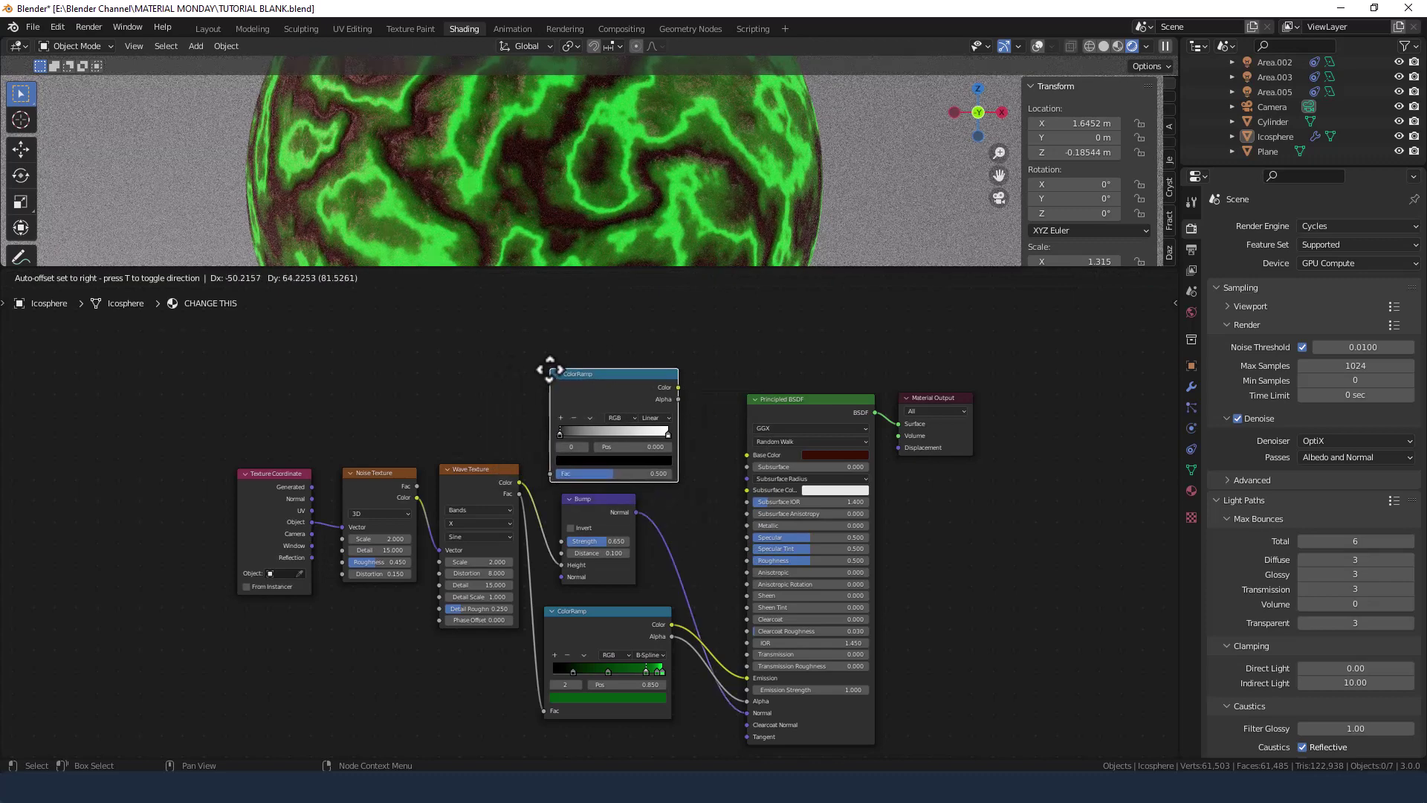
click(550, 369)
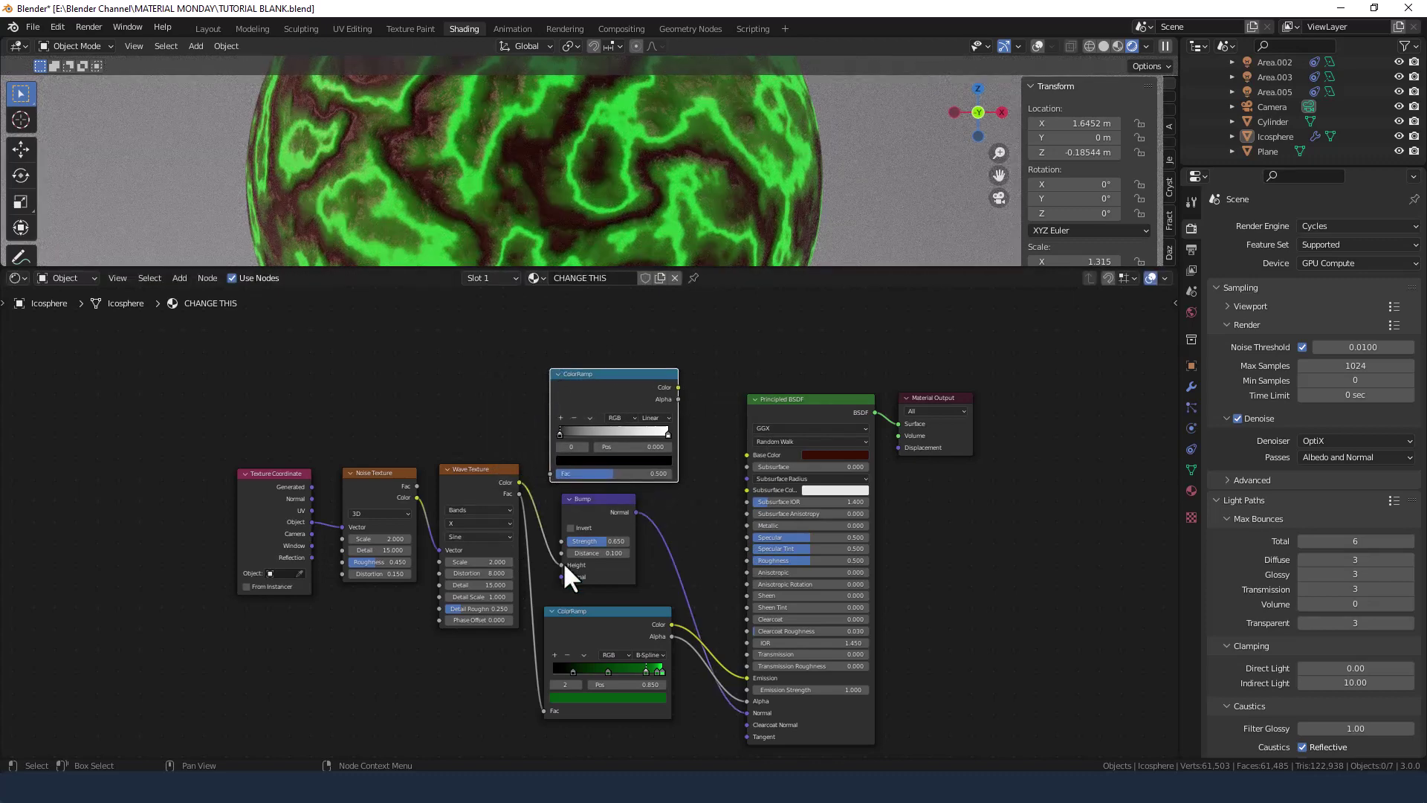
- Position the new ColorRamp before the Principled BSDF and link it between the green ColorRamp's Color output and the Roughness input
drag(632, 336, 1022, 437)
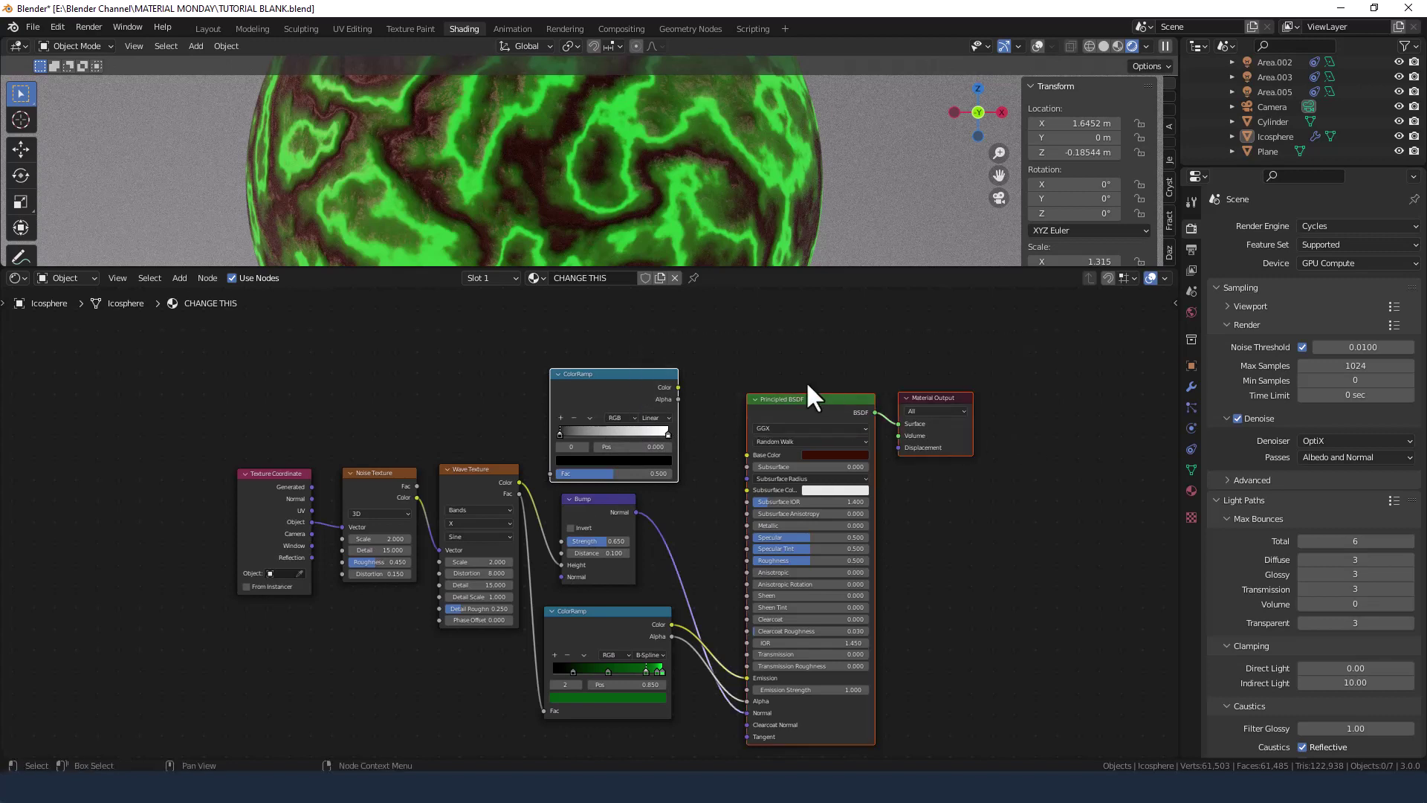
drag(806, 396, 951, 399)
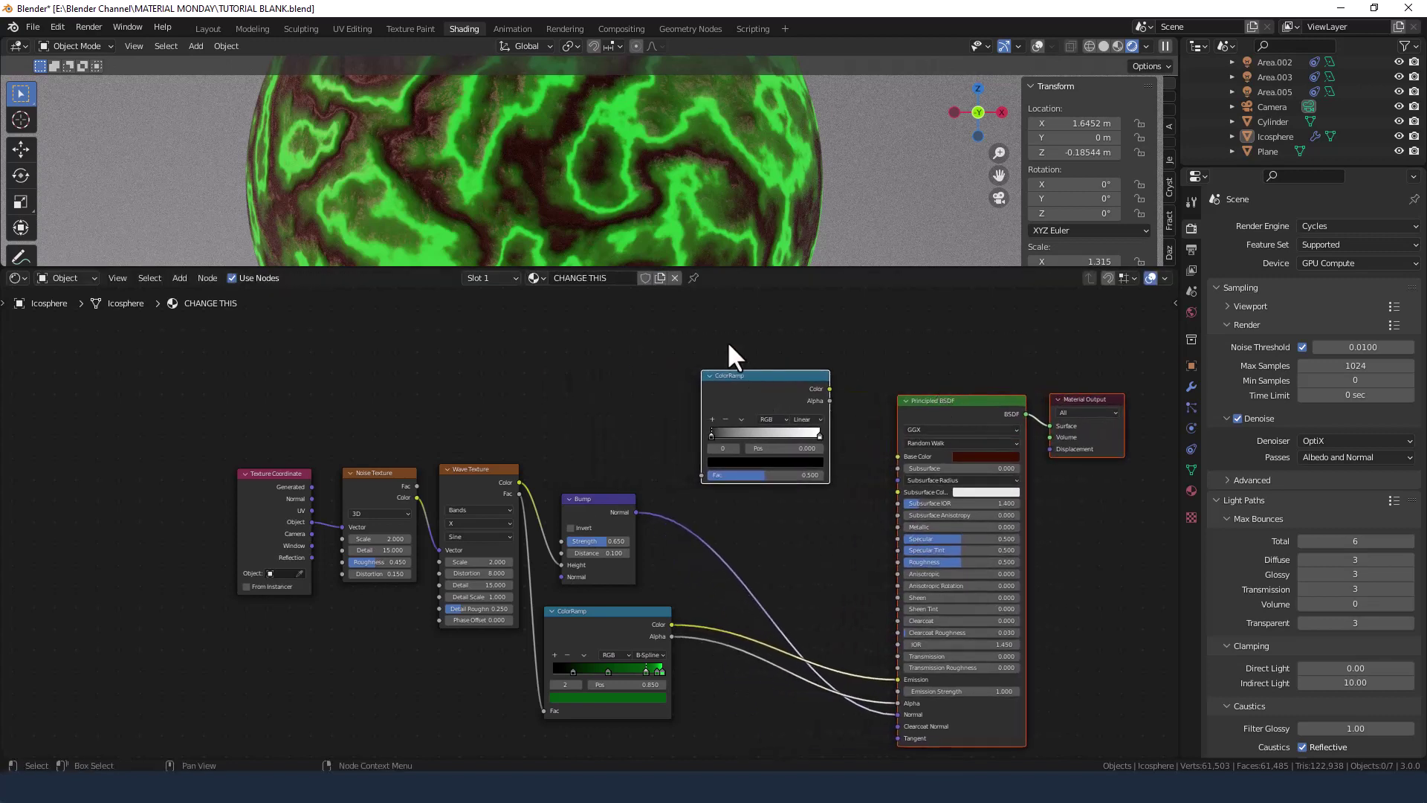
click(746, 377)
drag(746, 378, 766, 404)
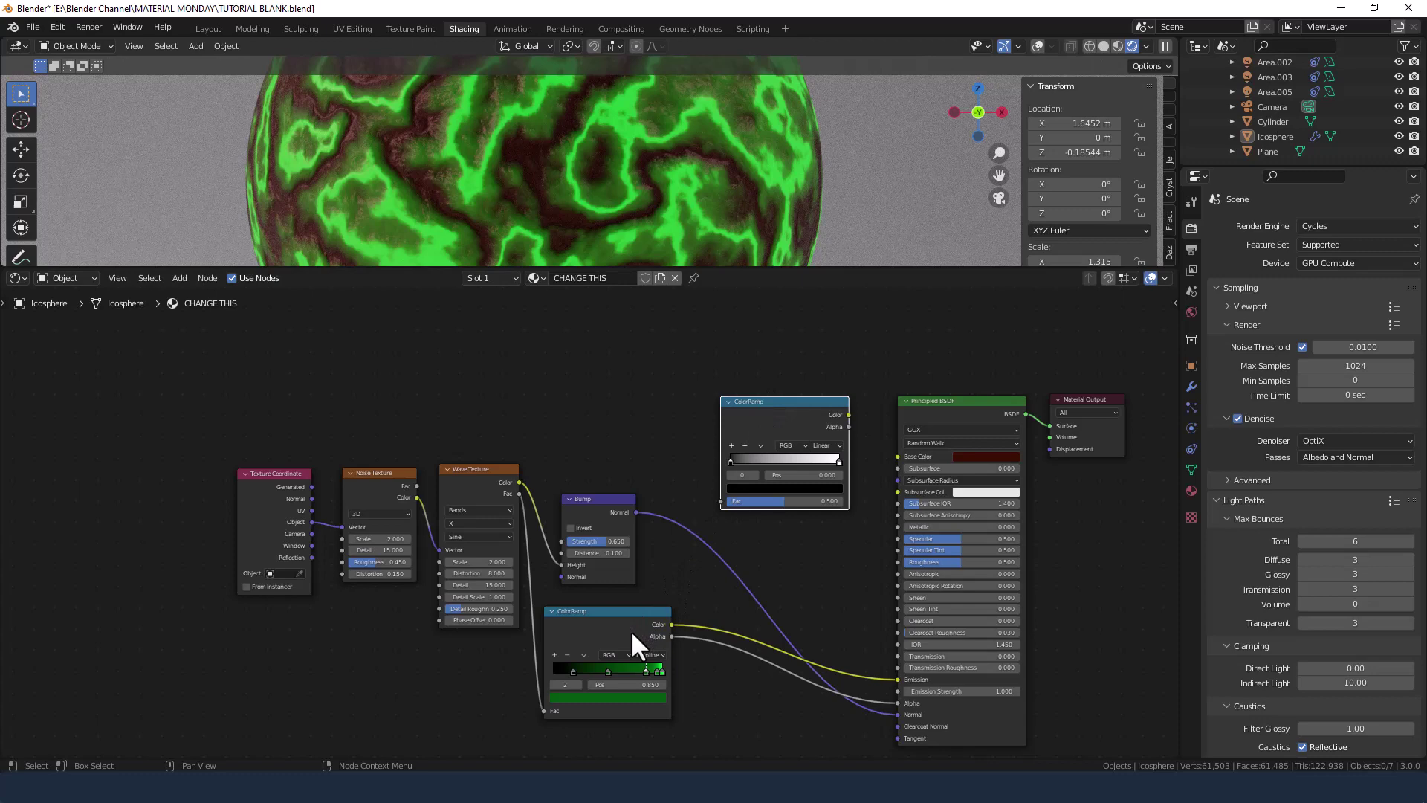
drag(670, 622, 722, 501)
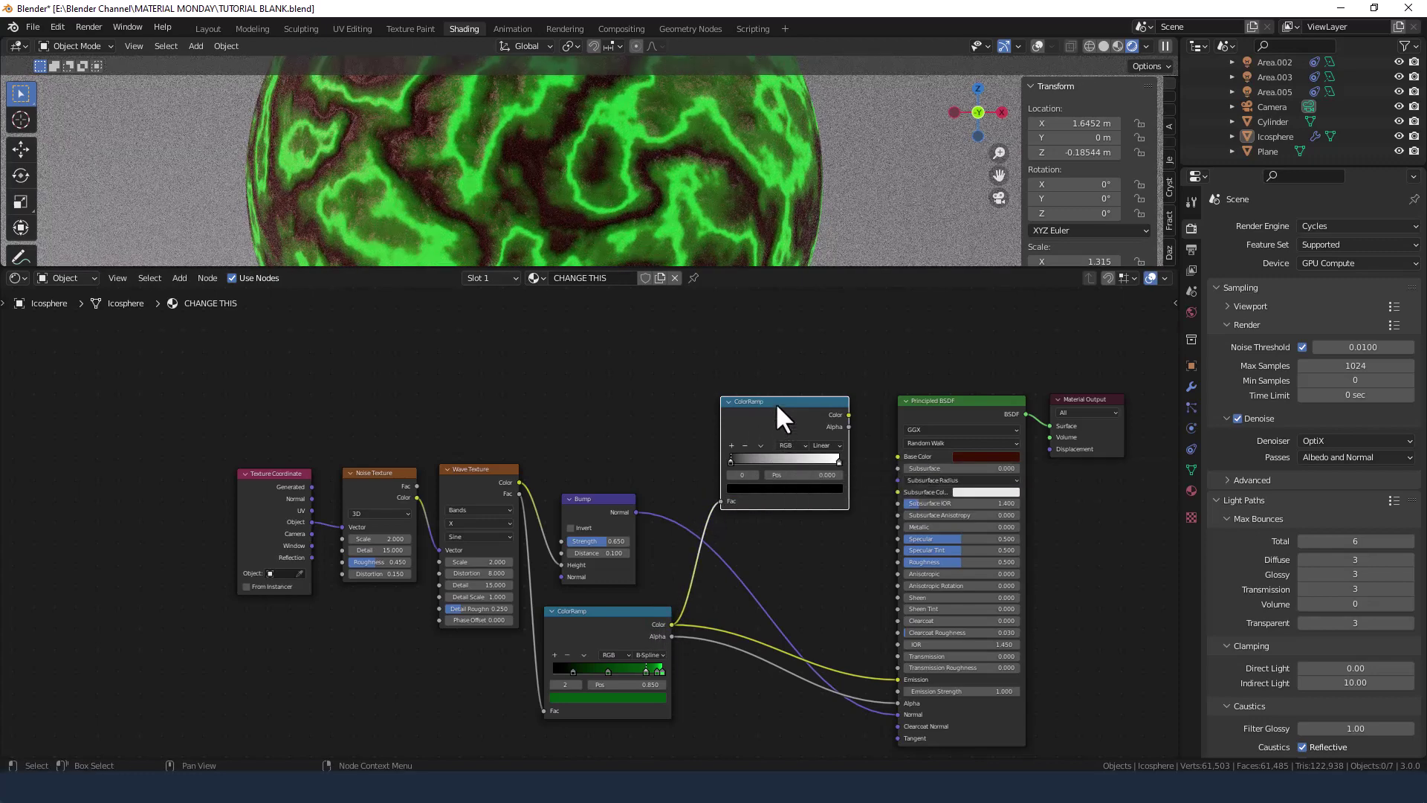
drag(777, 406, 898, 563)
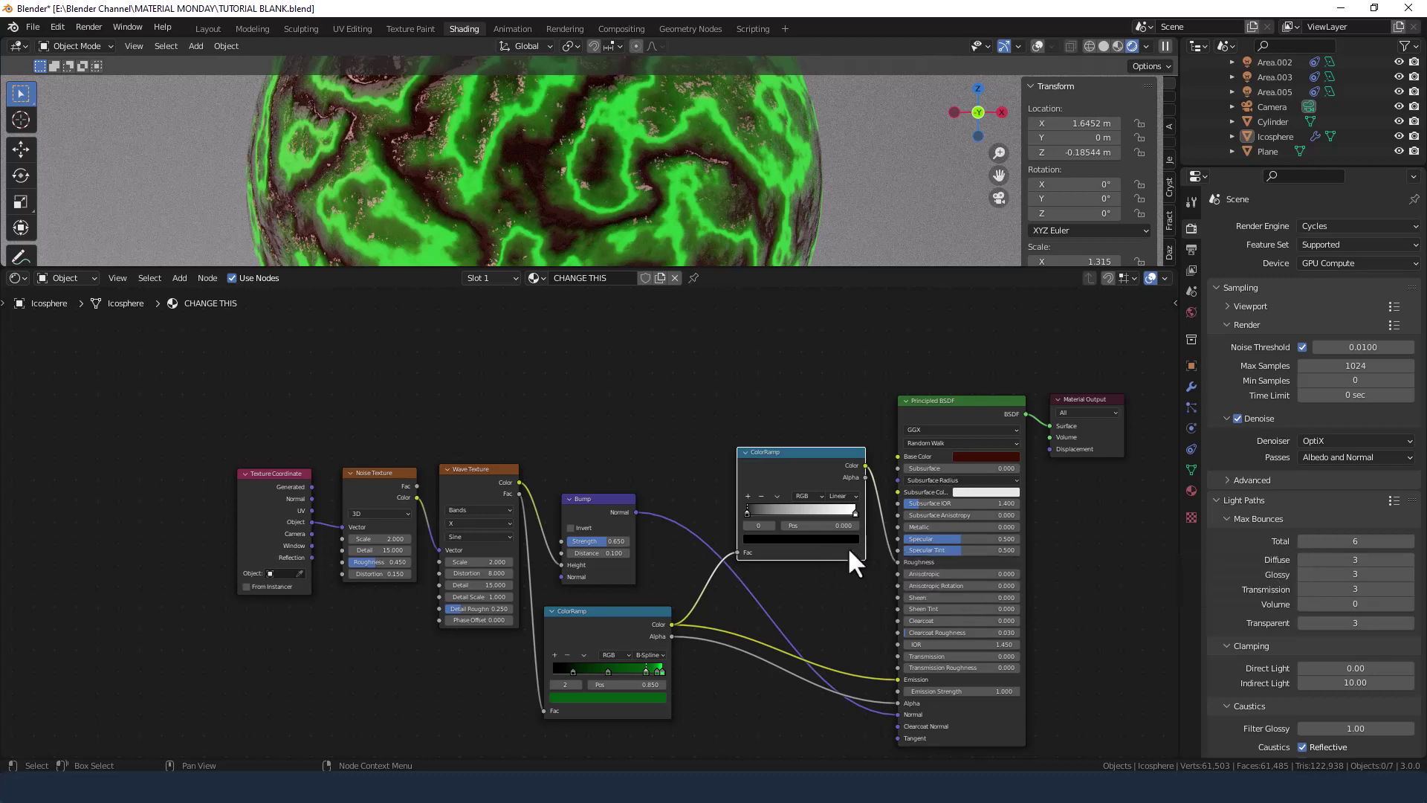
- Flip the Roughness ColorRamp so that it runs from white to black
scroll(849, 552, up, 4)
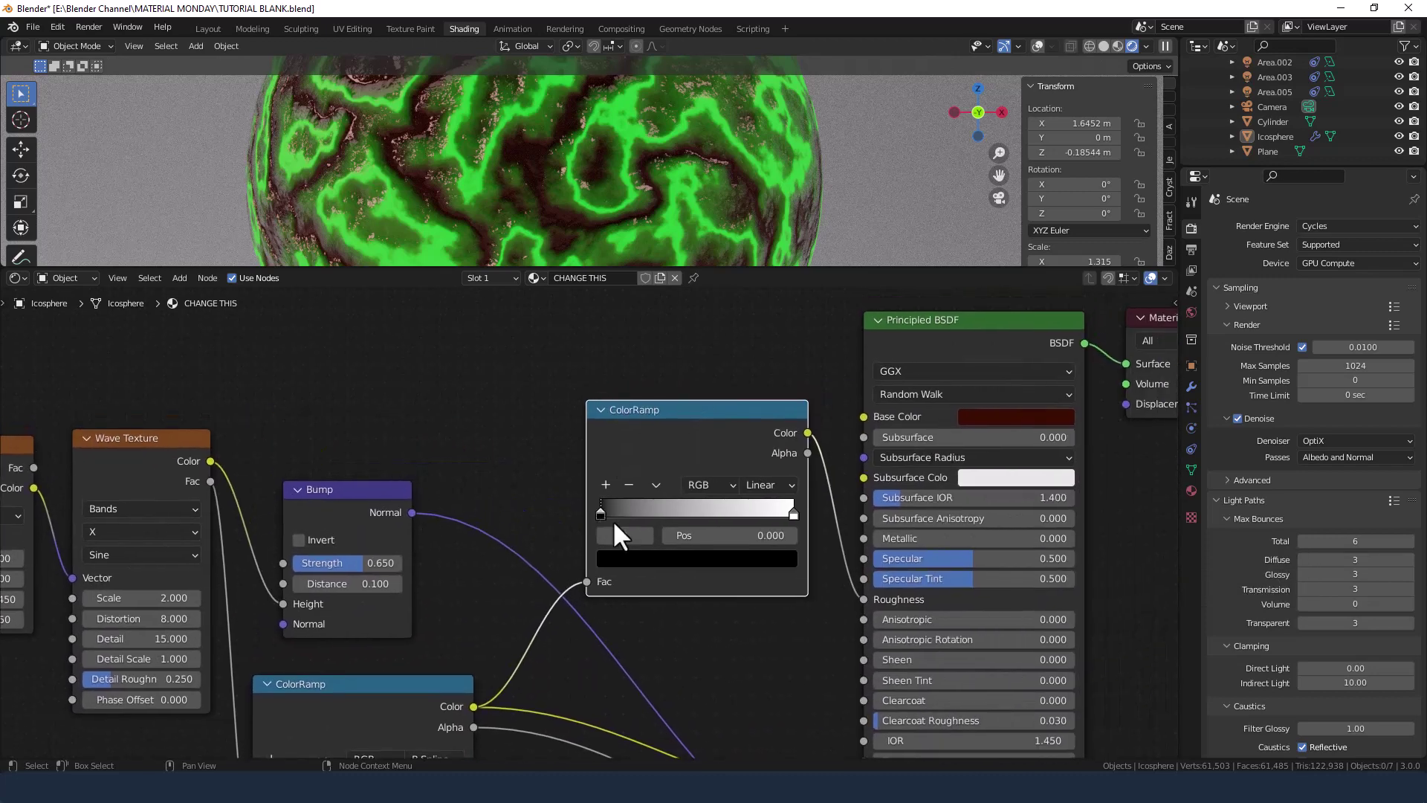
scroll(614, 524, up, 2)
click(680, 471)
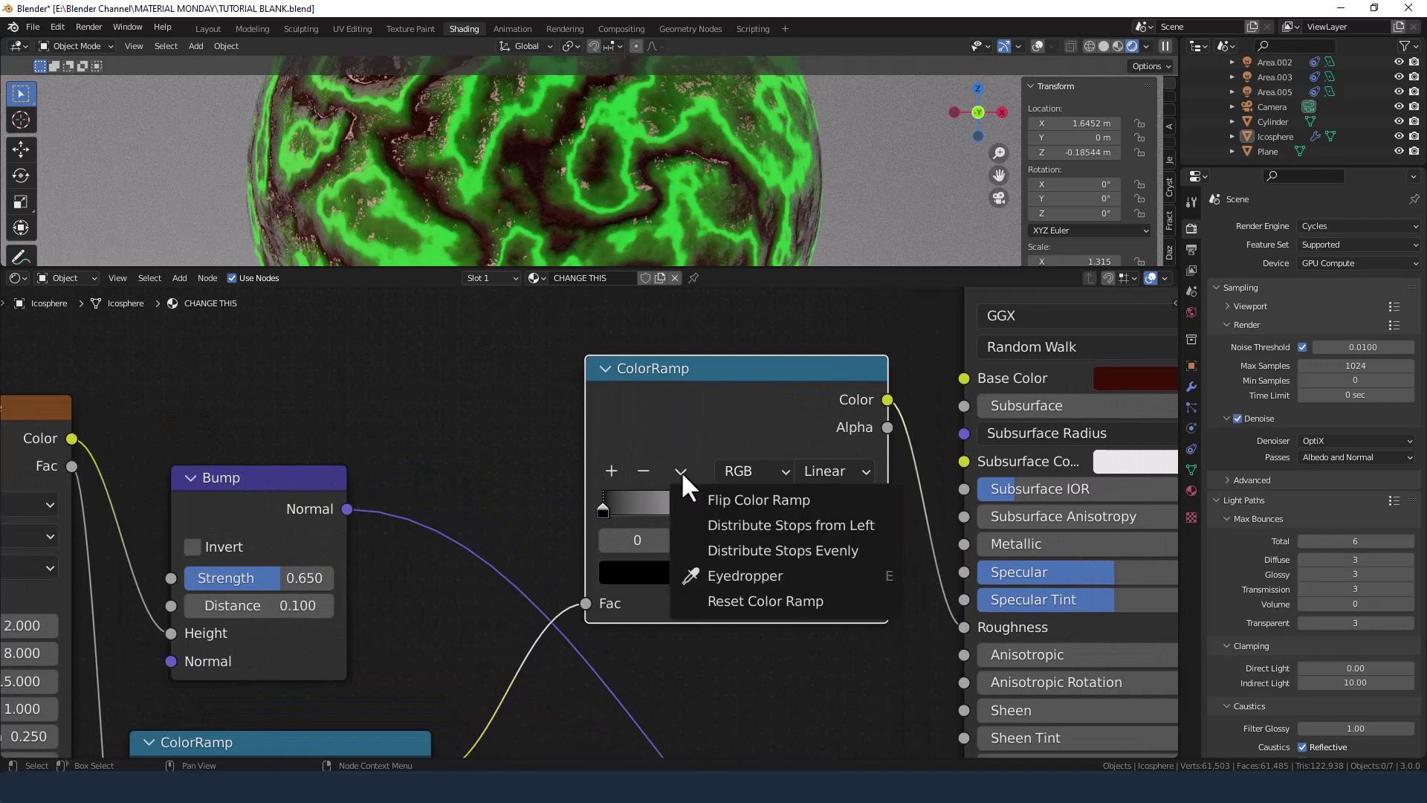
click(706, 507)
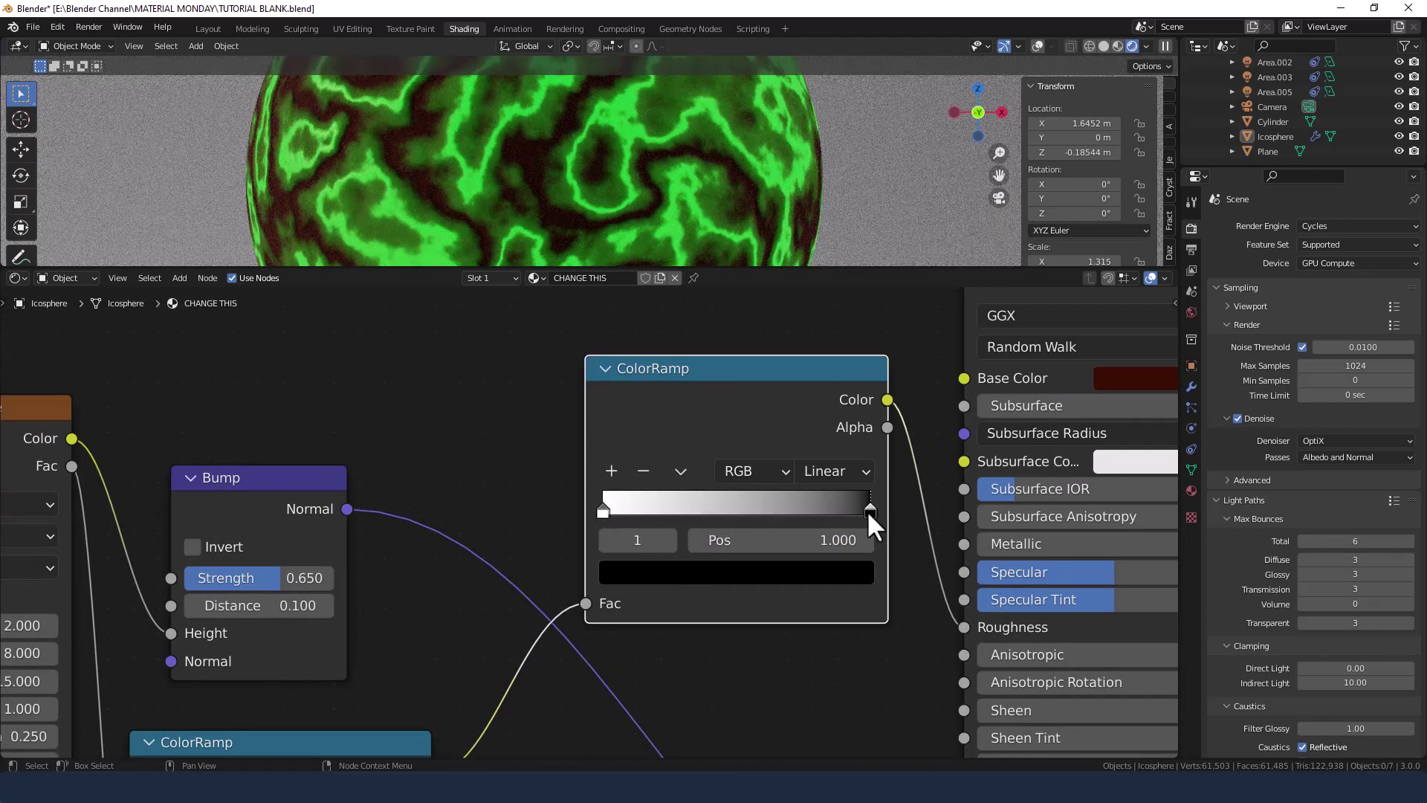
- Move the Roughness ColorRamp's black stop to position 0.175
drag(870, 511, 643, 505)
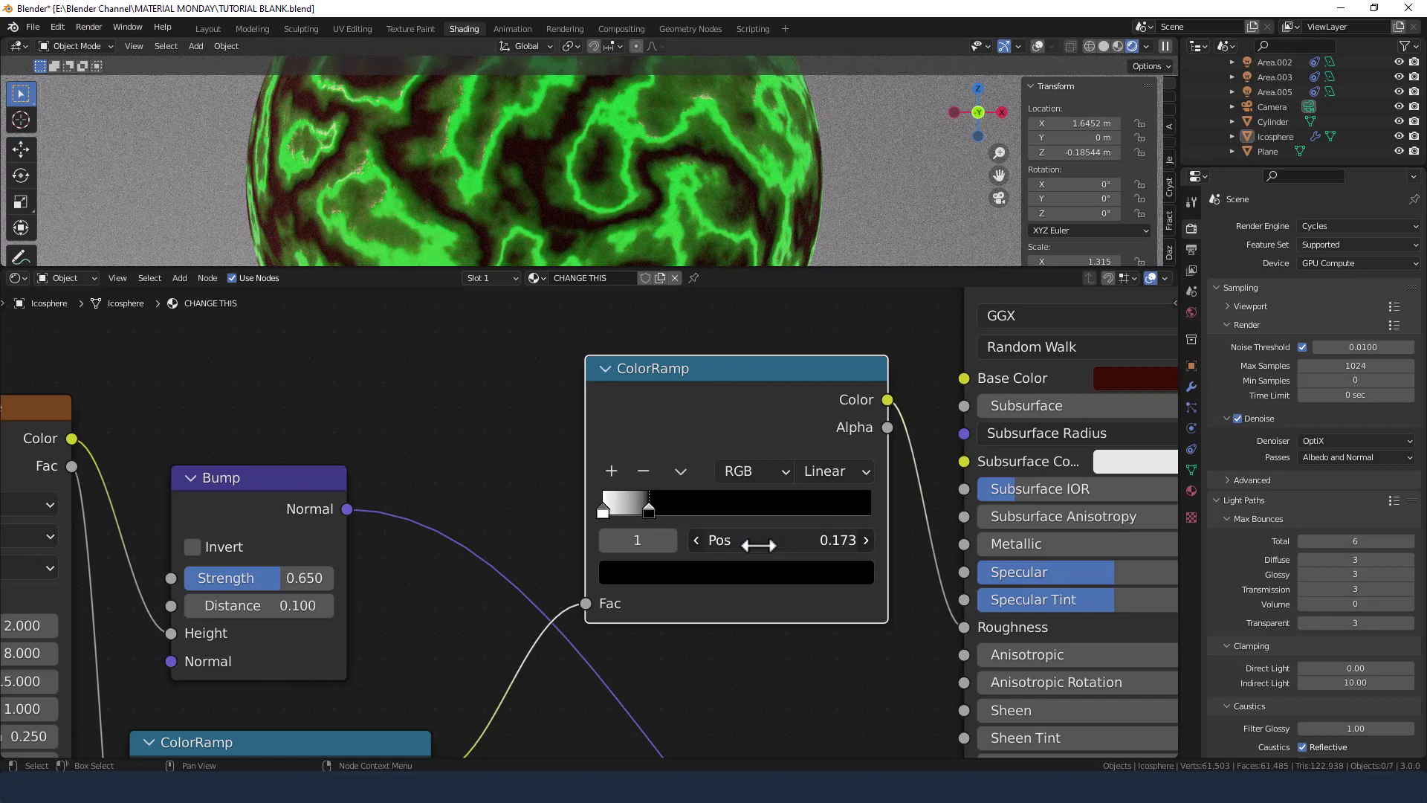
click(844, 543)
text(.17)
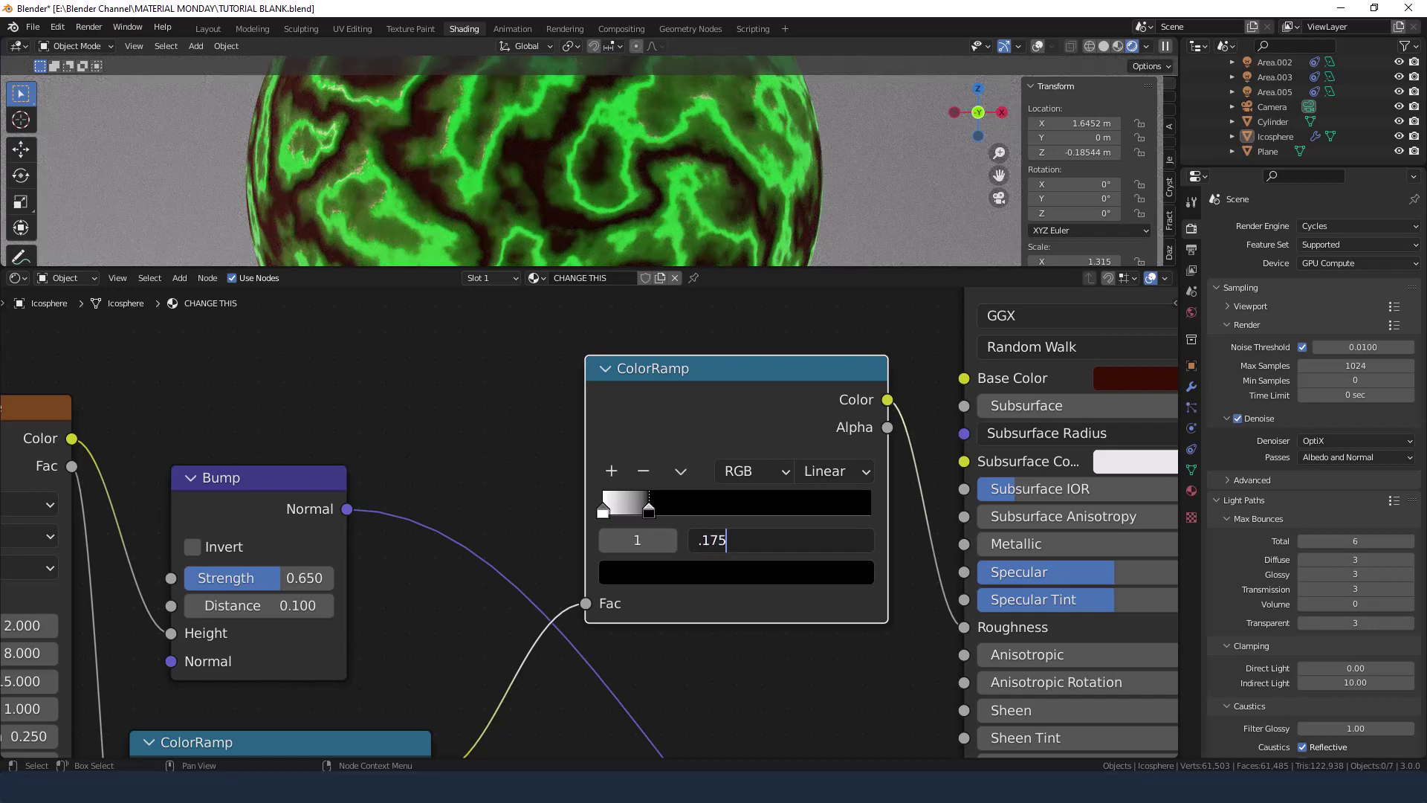
text(5)
key(Return)
- Set the position of the Roughness ColorRamp's black stop to 0.05
scroll(405, 143, up, 5)
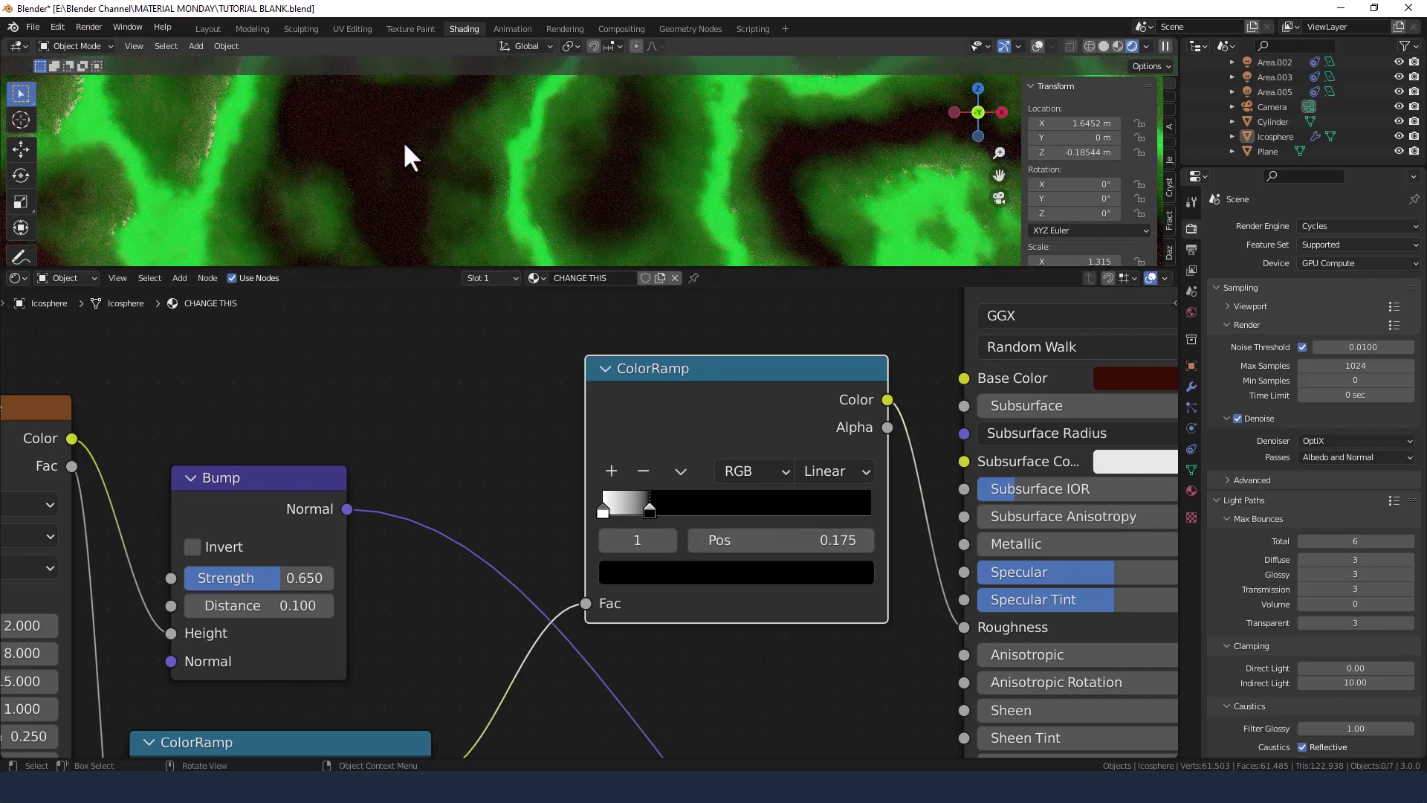
scroll(402, 141, down, 5)
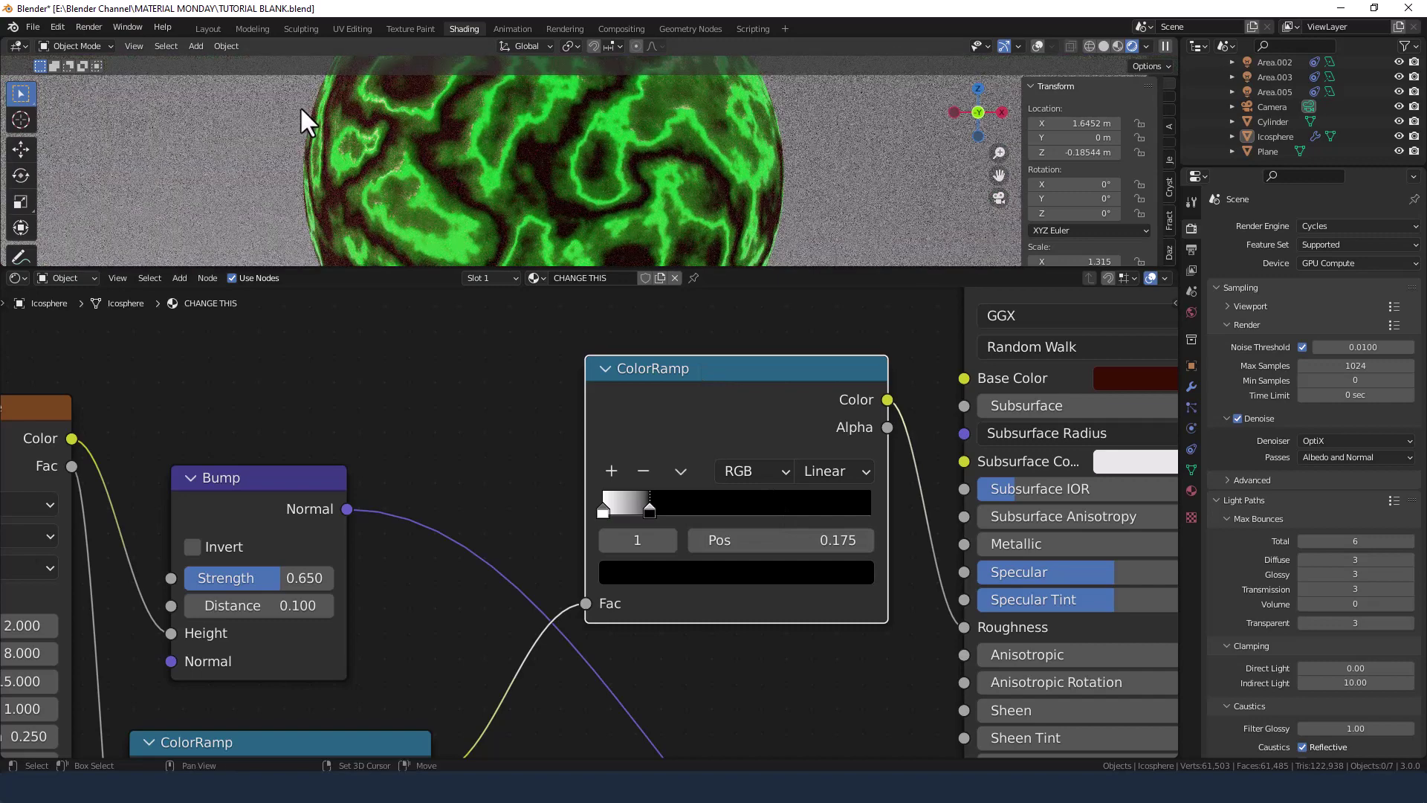
scroll(334, 138, up, 4)
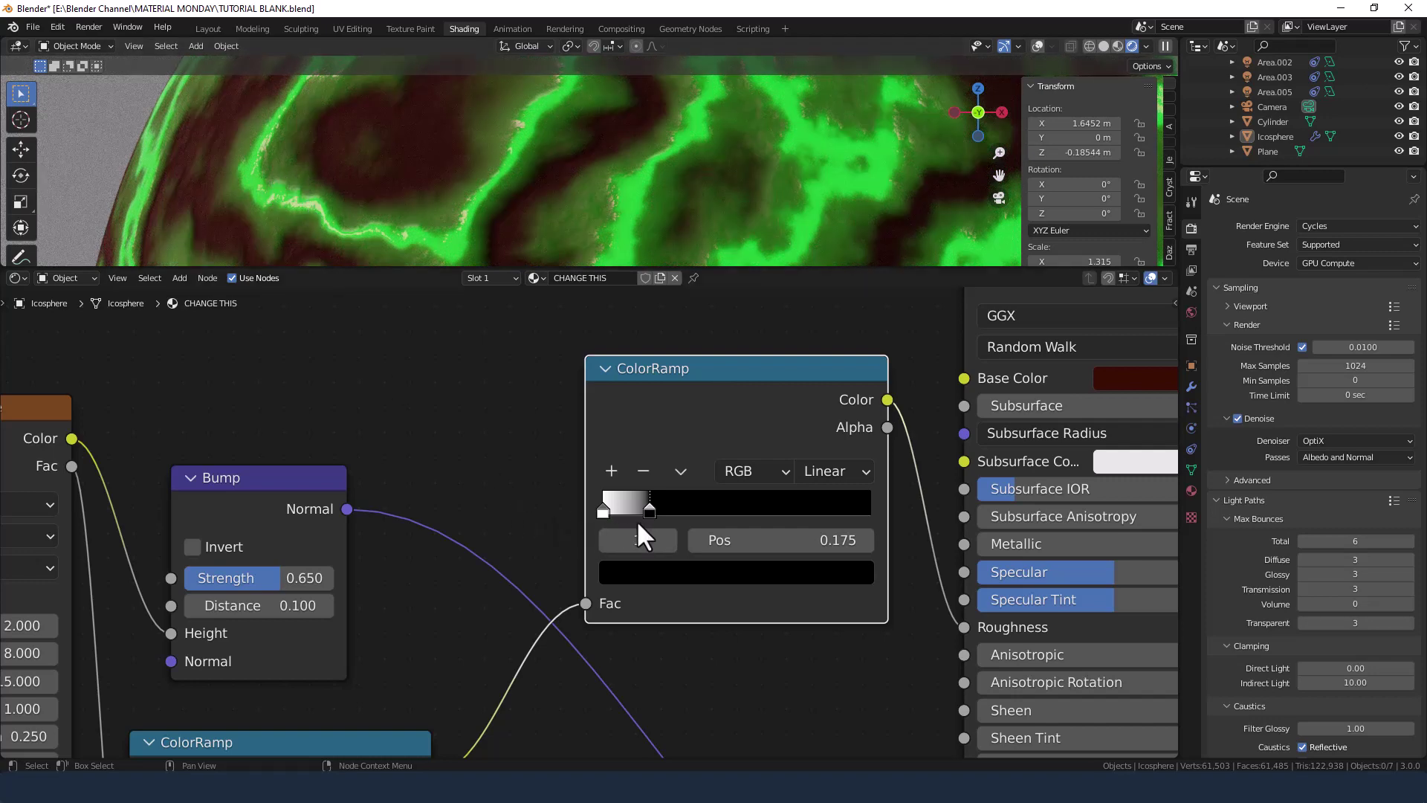
drag(647, 511, 613, 515)
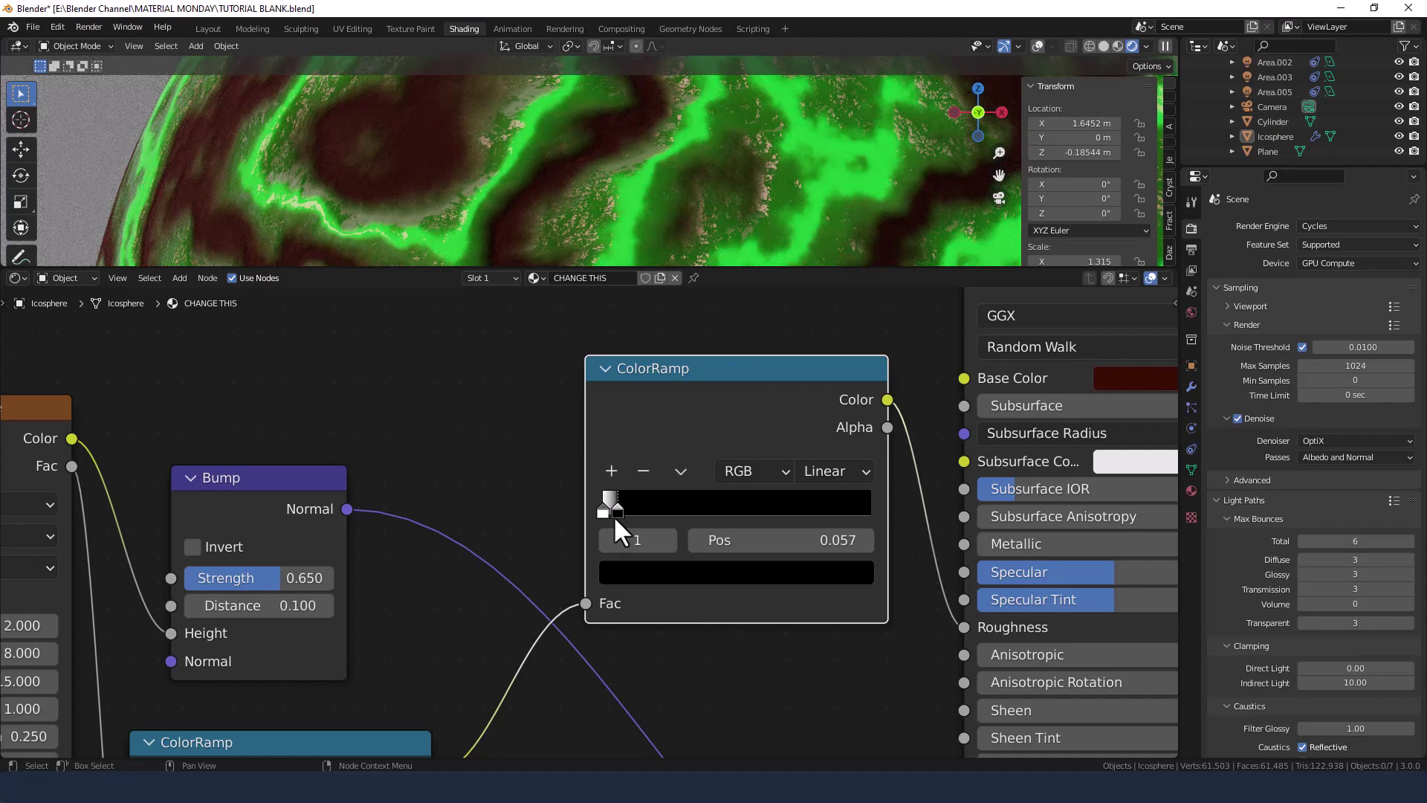
click(732, 539)
text(.0)
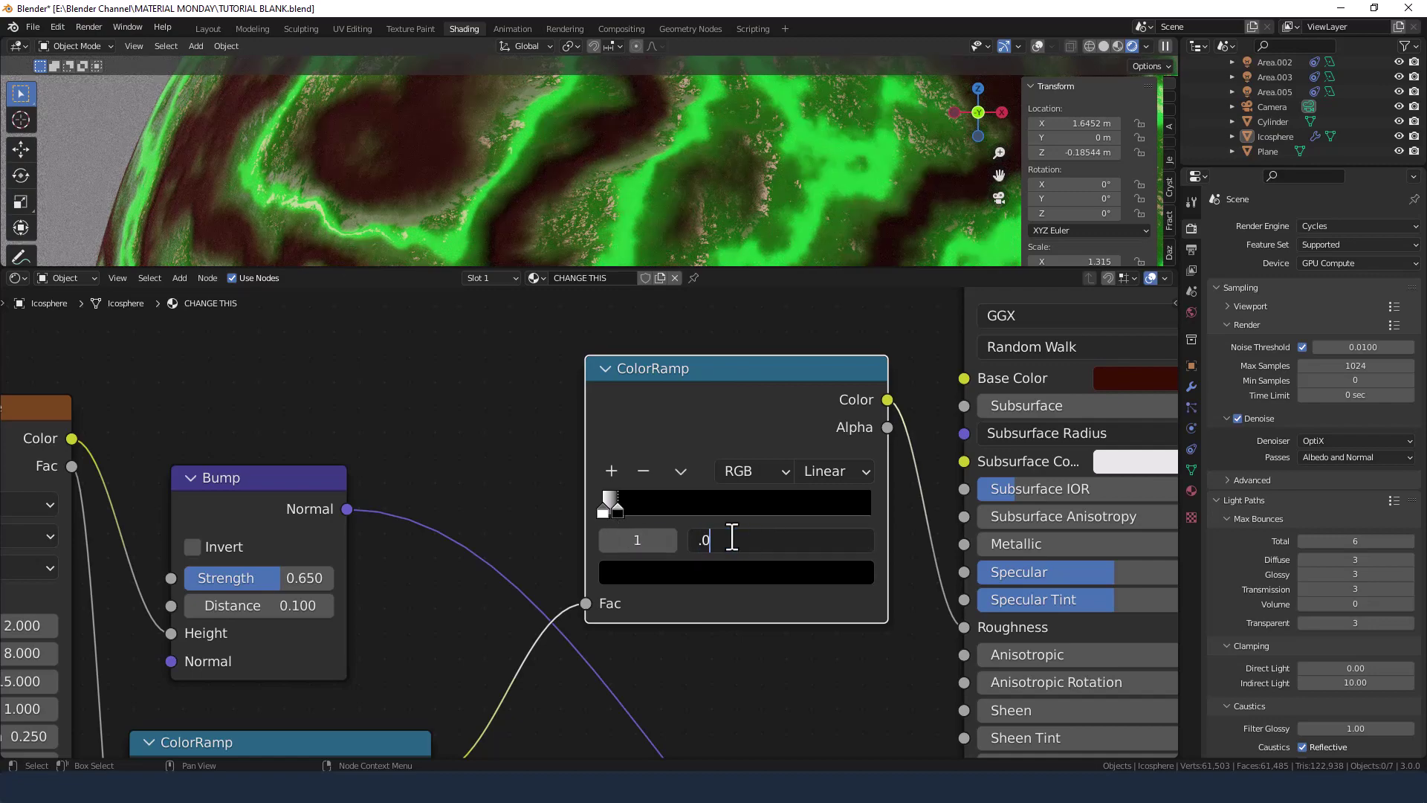
text(5)
key(Return)
- Shift the two green stops just before the bright end stop of the green ColorRamp toward its dark end
scroll(551, 144, down, 3)
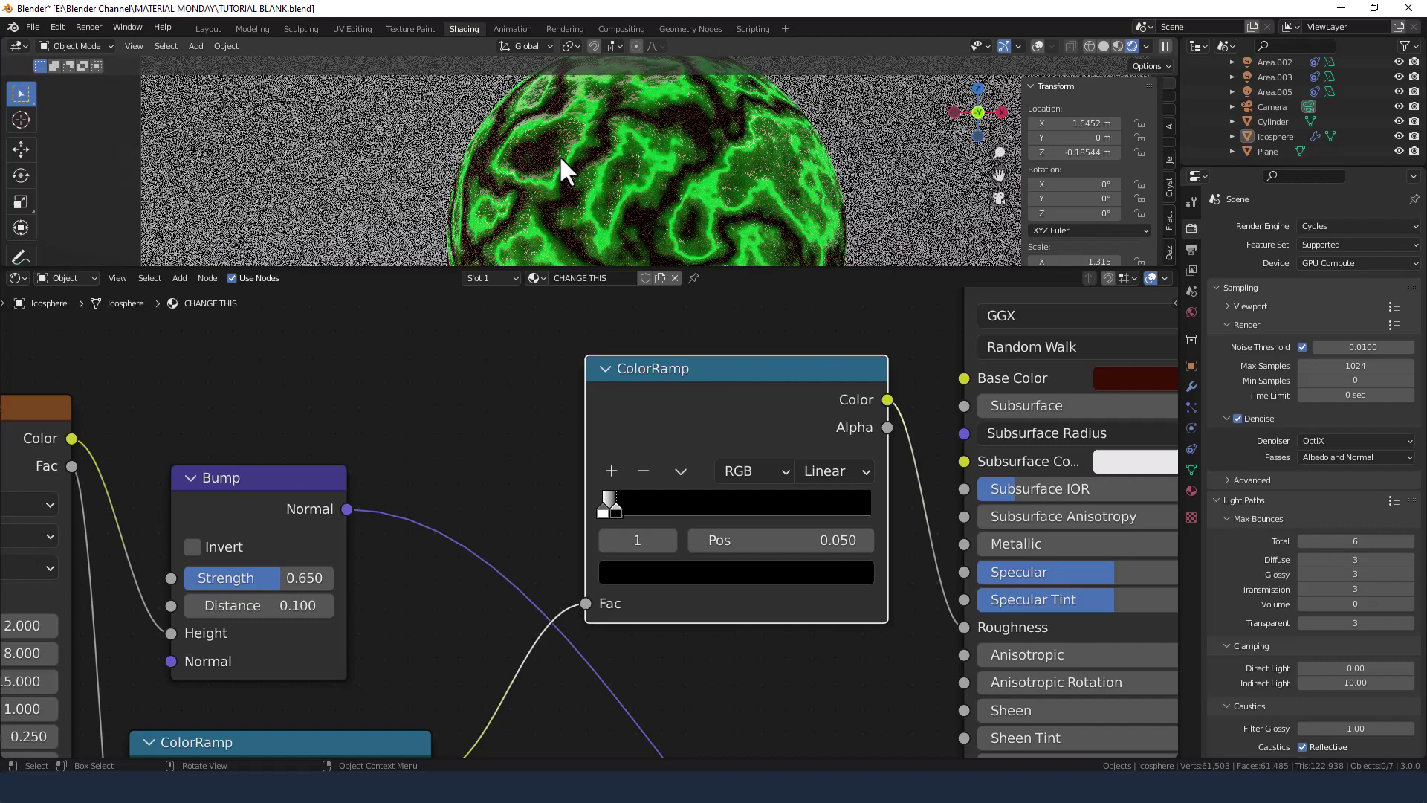
scroll(578, 176, down, 4)
scroll(578, 175, up, 4)
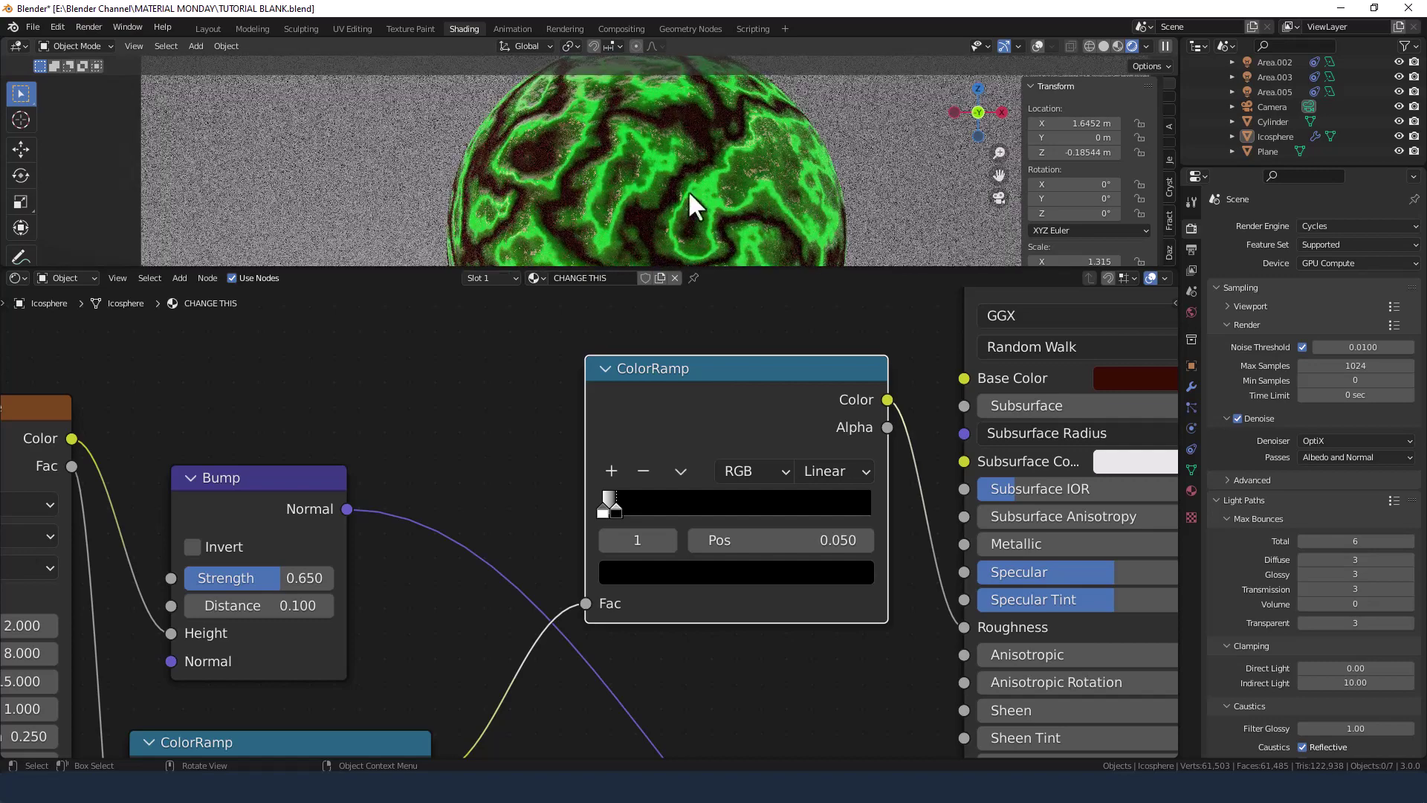
scroll(713, 495, down, 4)
middle_drag(605, 717, 694, 503)
scroll(605, 524, up, 4)
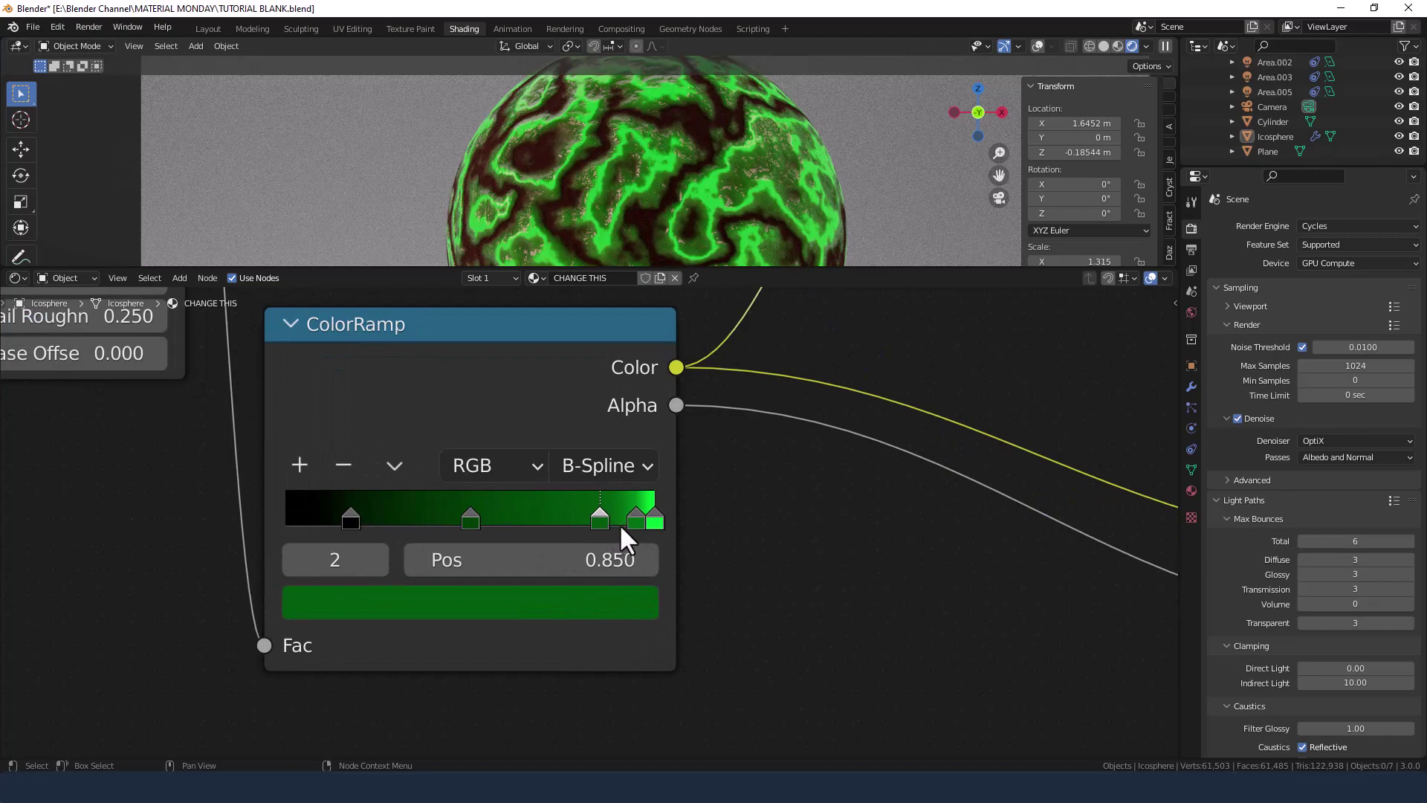
drag(651, 522, 605, 519)
- Darken the green ColorRamp's bright end stop by setting its HSV Value to 0.275
click(653, 520)
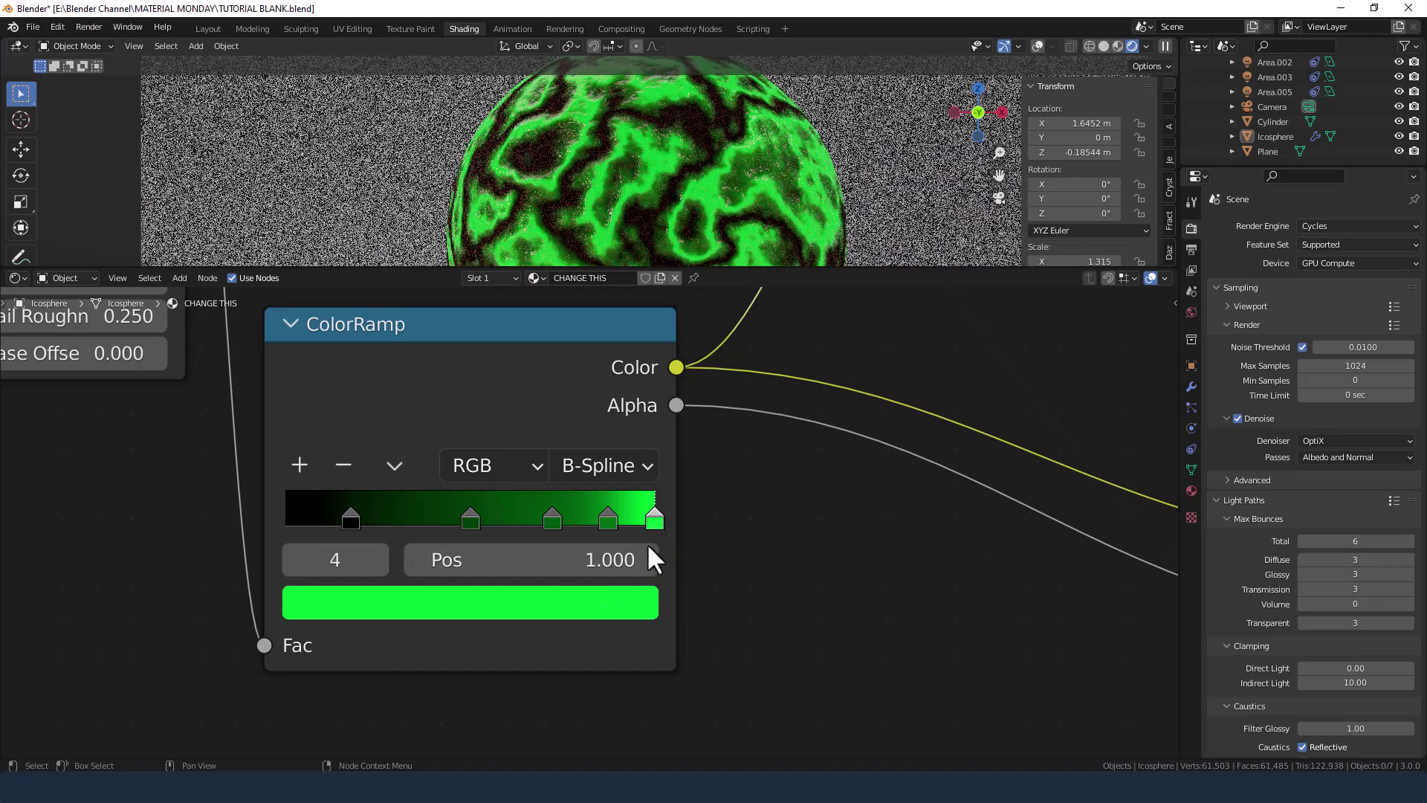
click(630, 609)
drag(519, 516, 367, 518)
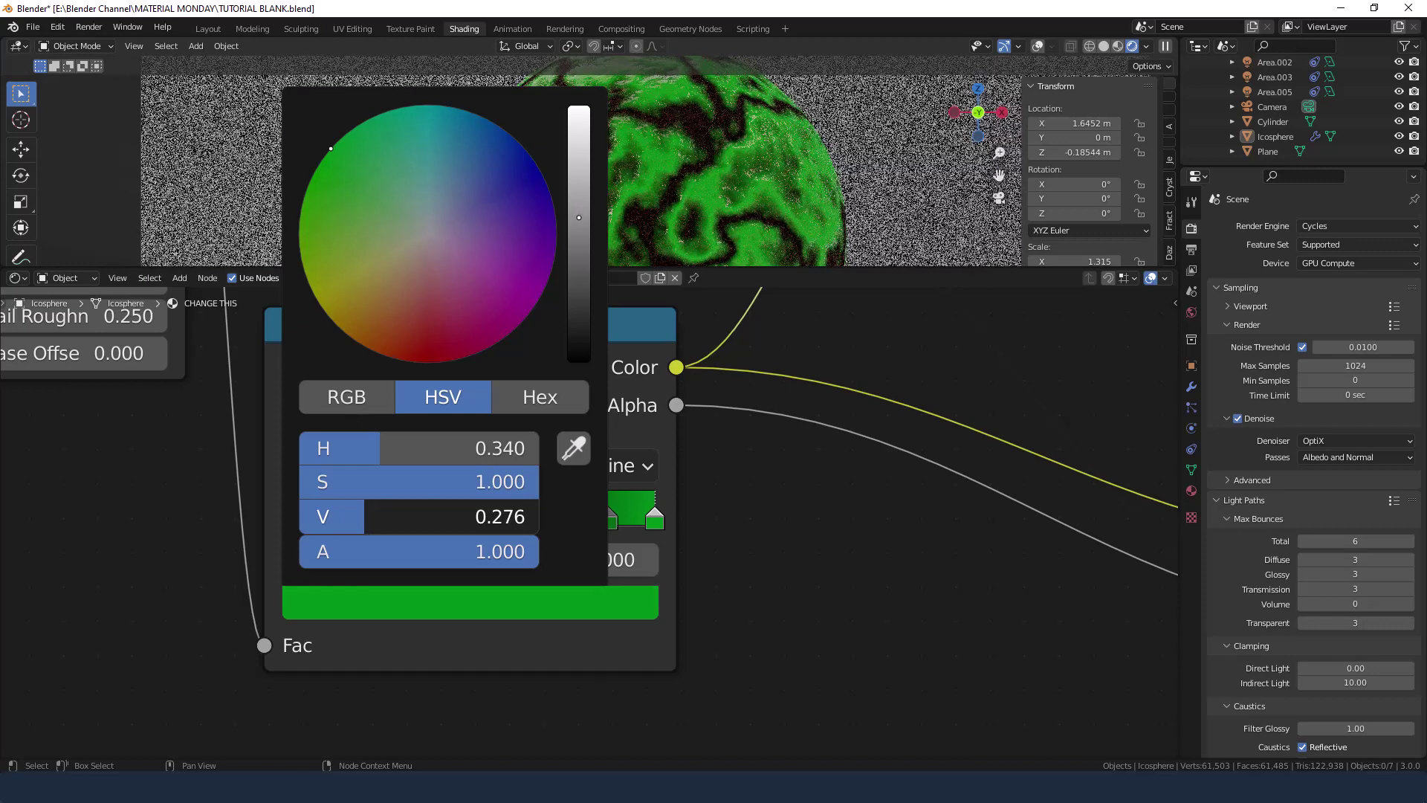
double_click(369, 517)
key(BackSpace)
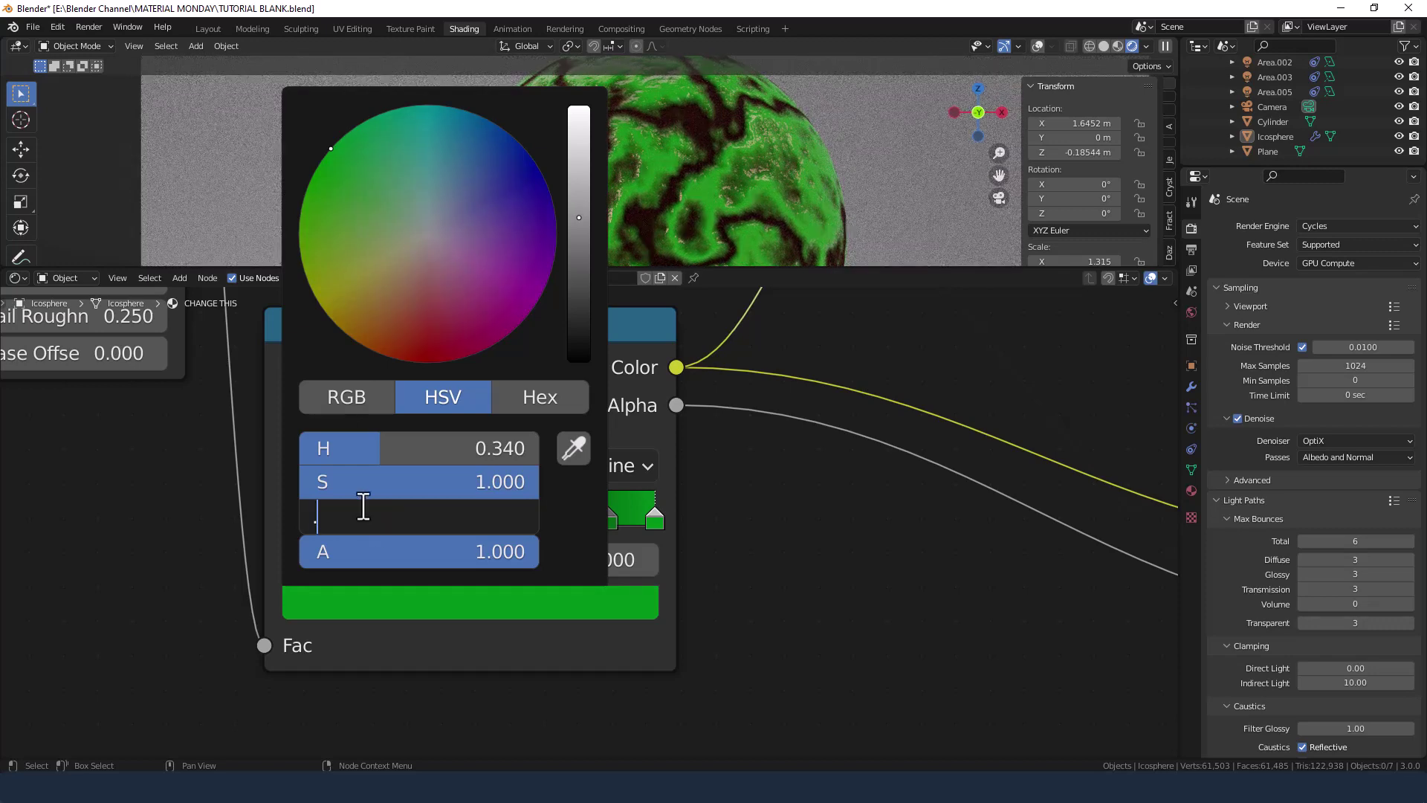
text(.275)
key(Return)
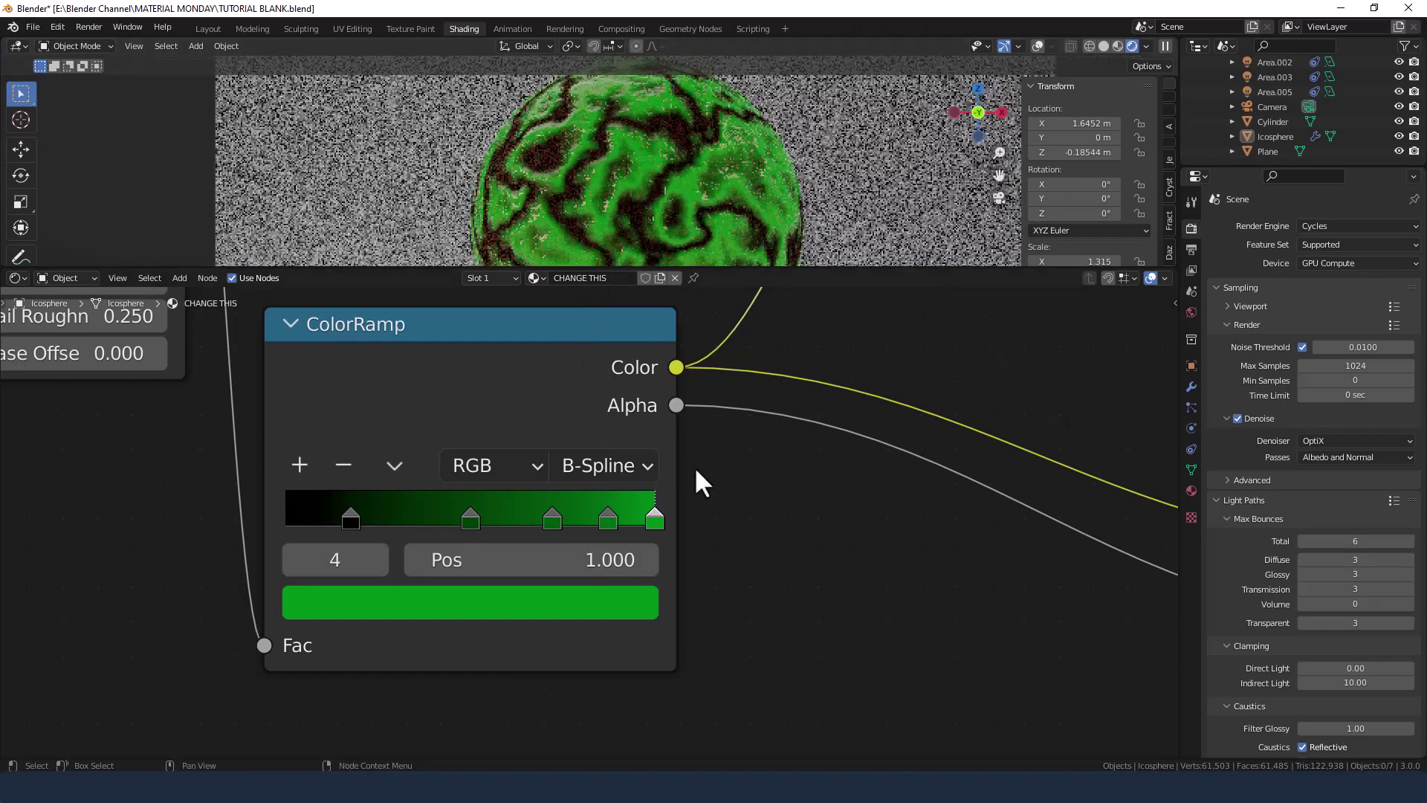
- Try out lower Specular values on the Principled BSDF and restore Specular to 0.5
scroll(706, 509, down, 4)
scroll(729, 474, down, 3)
scroll(773, 465, up, 2)
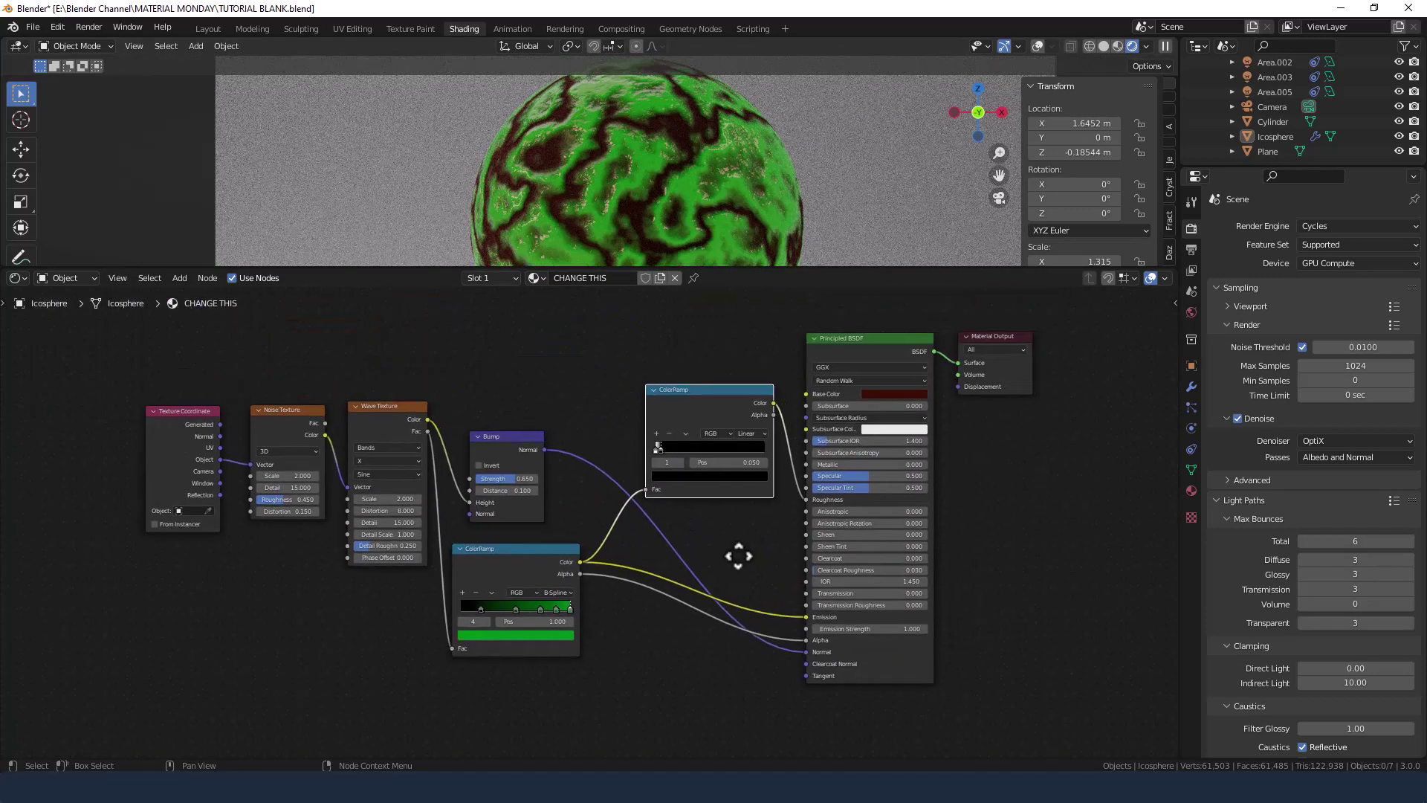
middle_drag(730, 538, 681, 538)
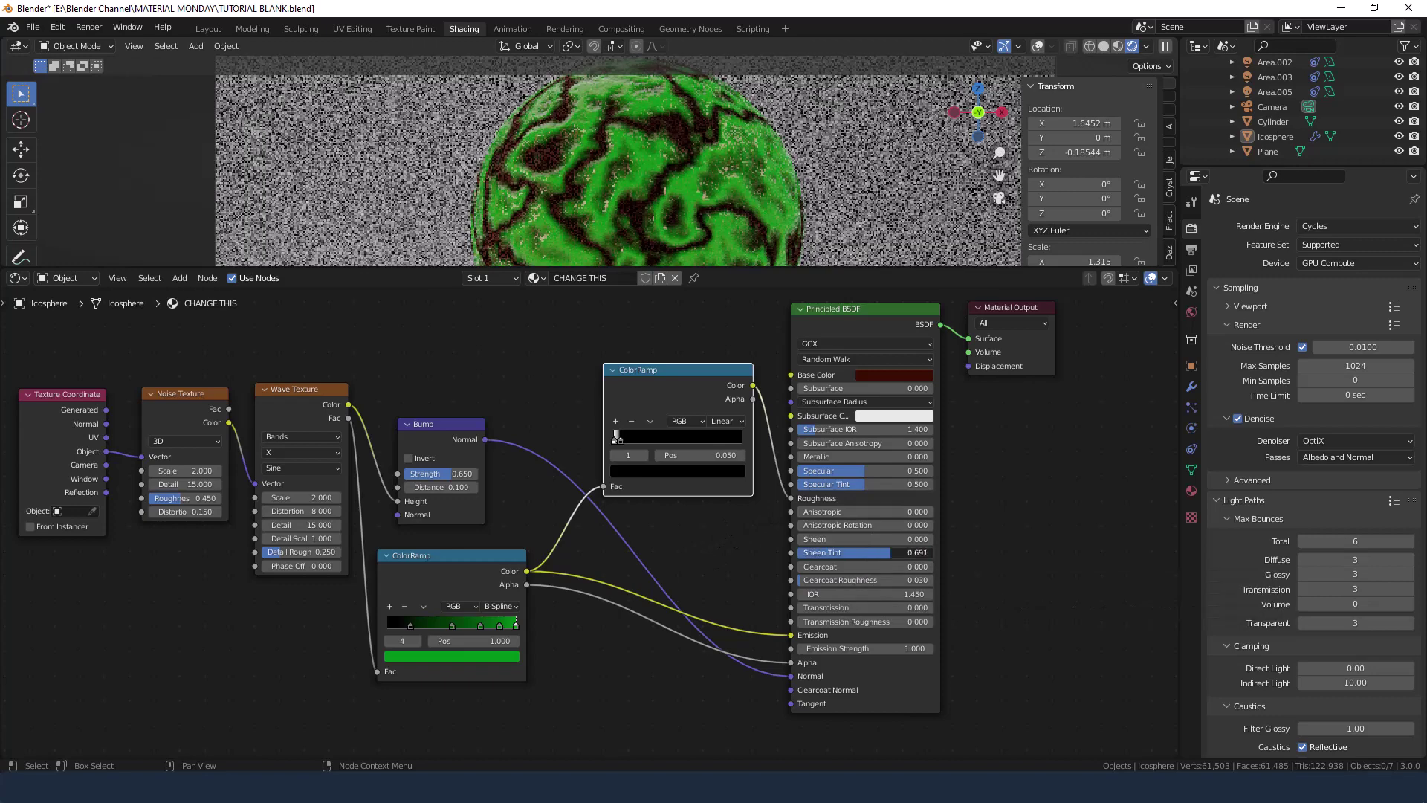
drag(819, 468, 782, 468)
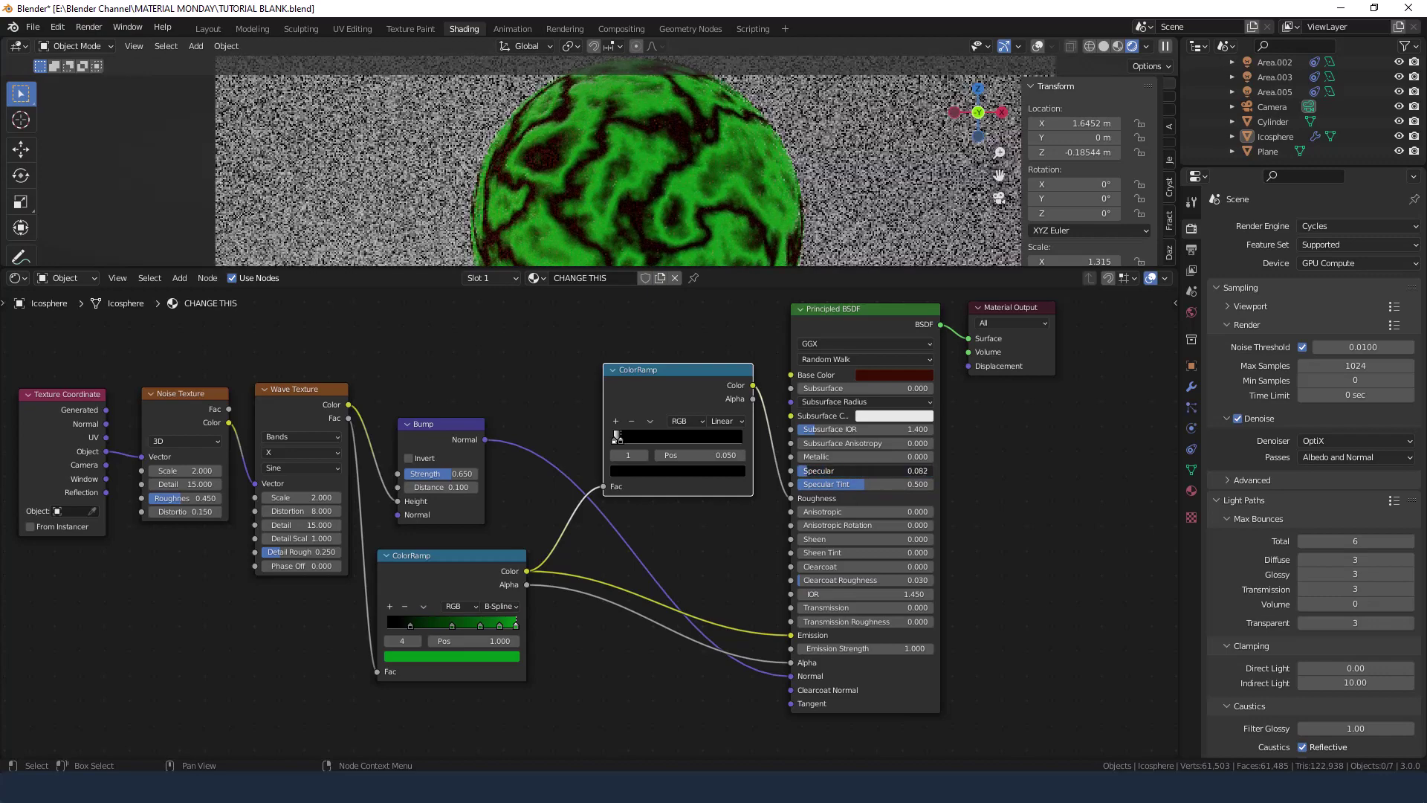
click(827, 468)
key(BackSpace)
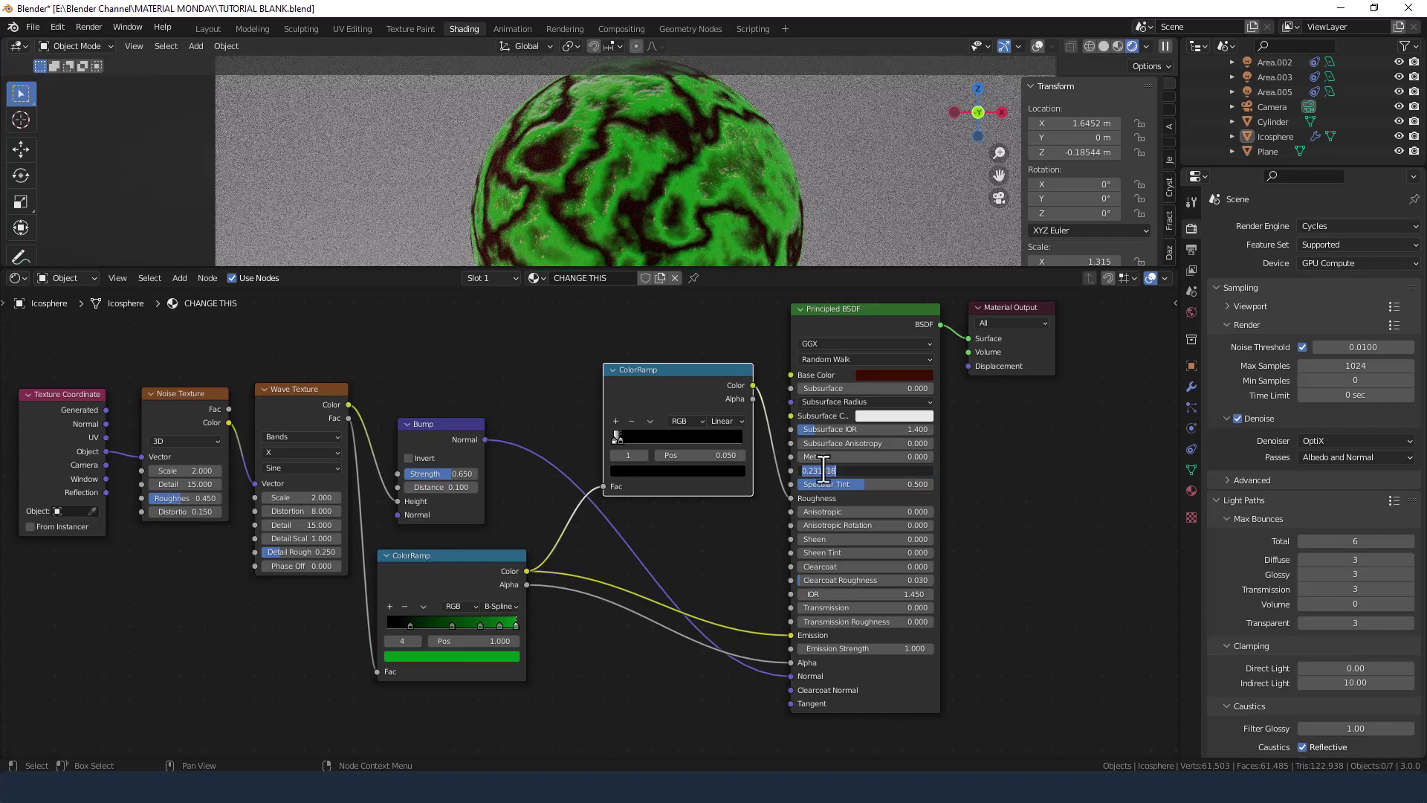
text(0.5)
key(Return)
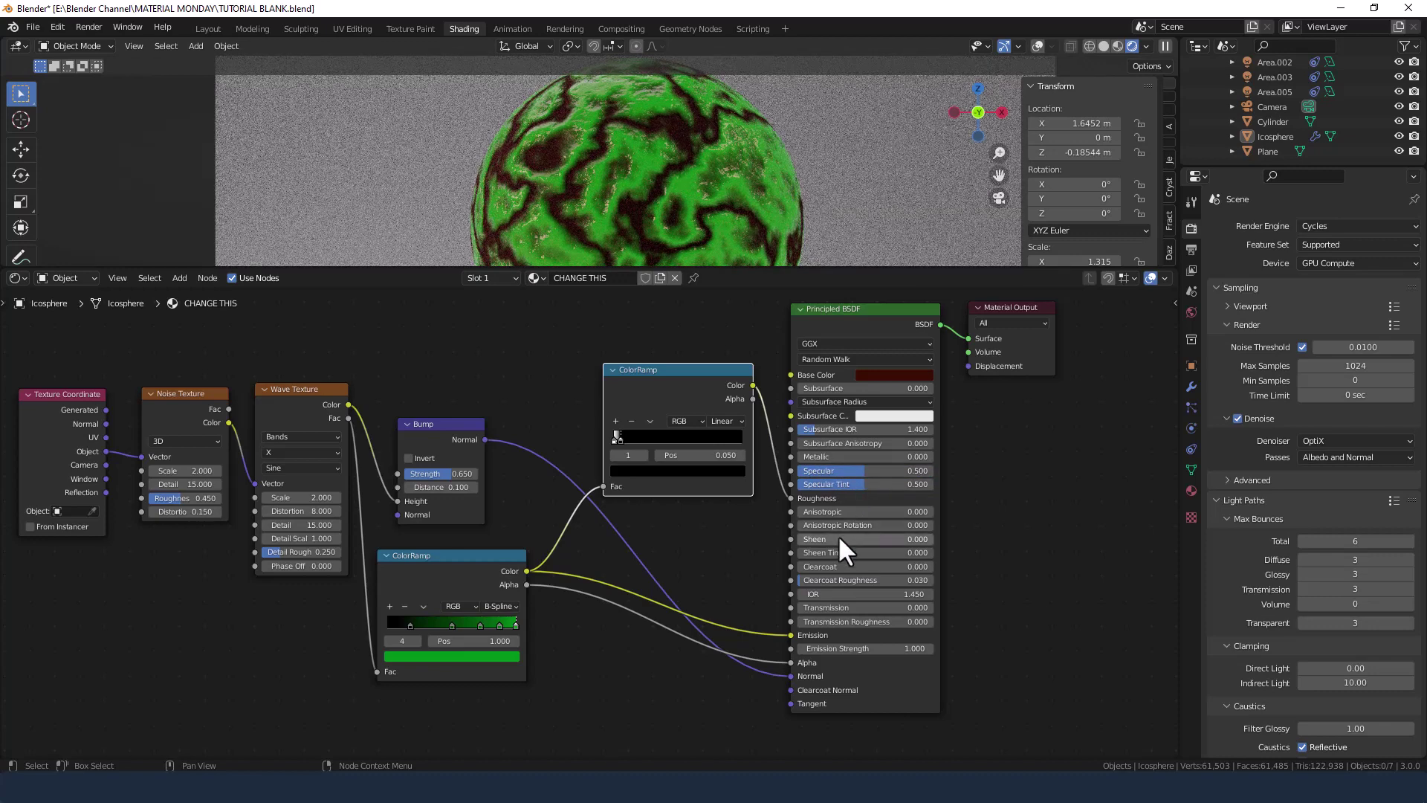
- Darken the Principled BSDF's Base Color by setting its HSV Value to 0.01
click(892, 375)
click(904, 342)
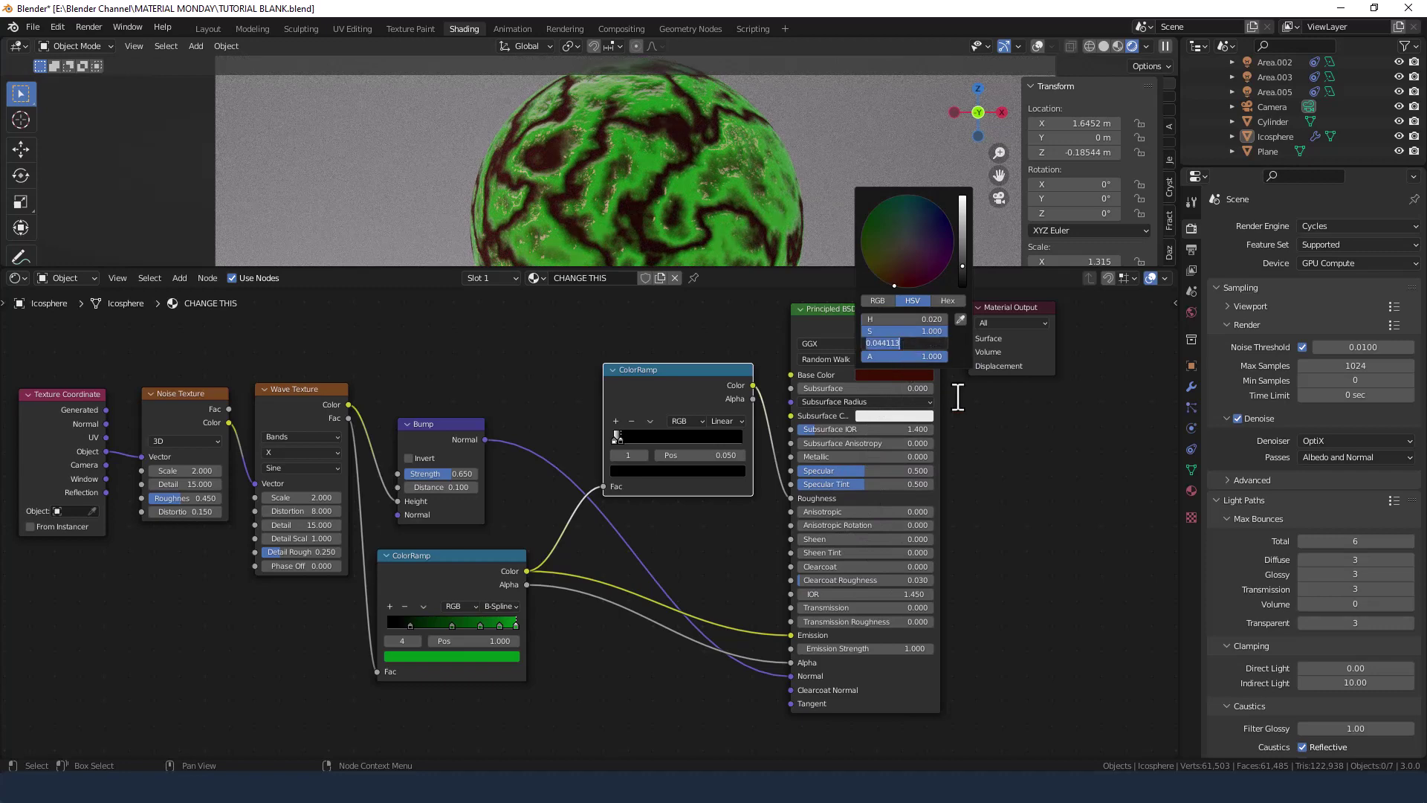
text(0.01)
key(Return)
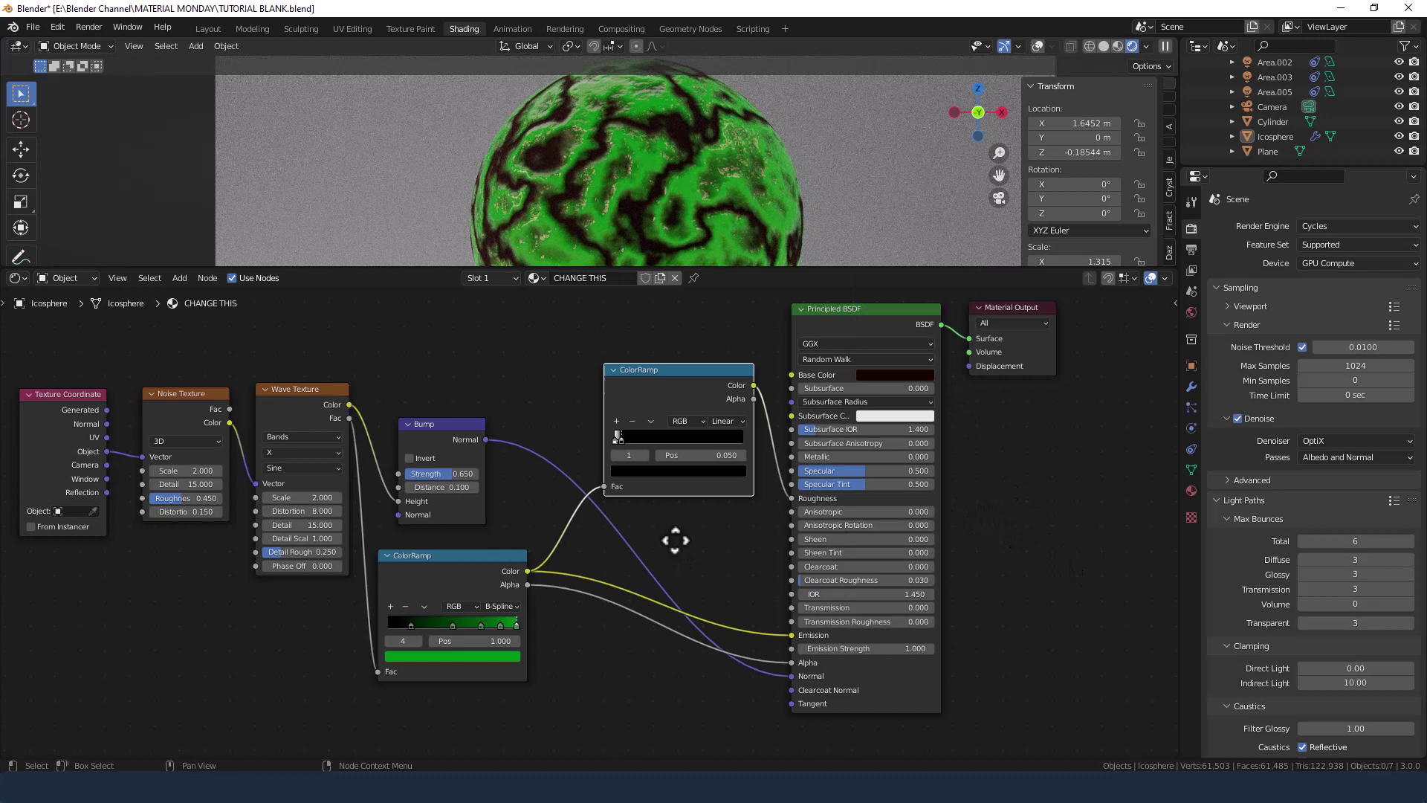
- Try out lower and higher Strength values on the Bump node and settle on 0.817
middle_drag(676, 541, 769, 541)
scroll(774, 523, down, 1)
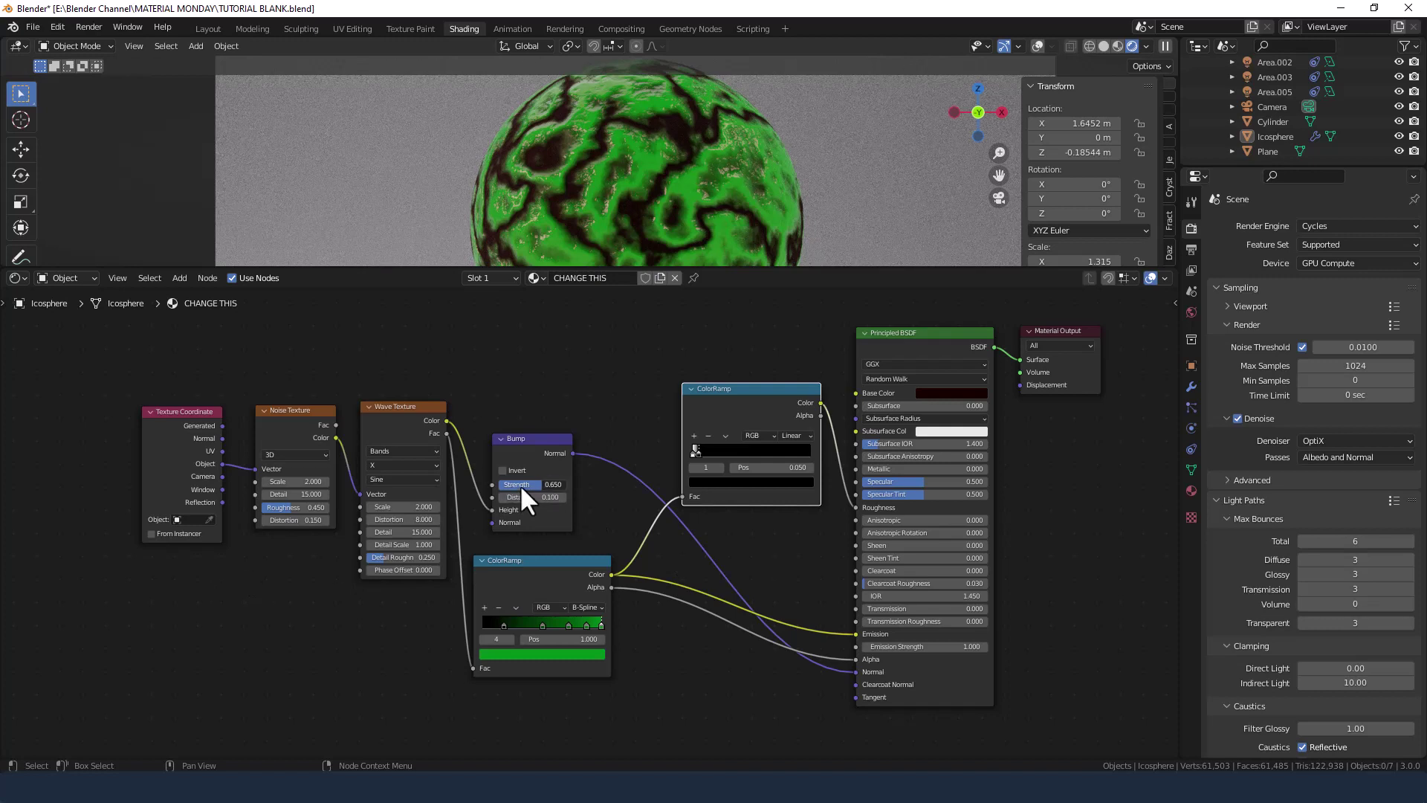
drag(520, 484, 357, 484)
drag(520, 484, 712, 484)
- Switch the Noise Texture to 4D, try out different W values and restore W to 0
click(317, 455)
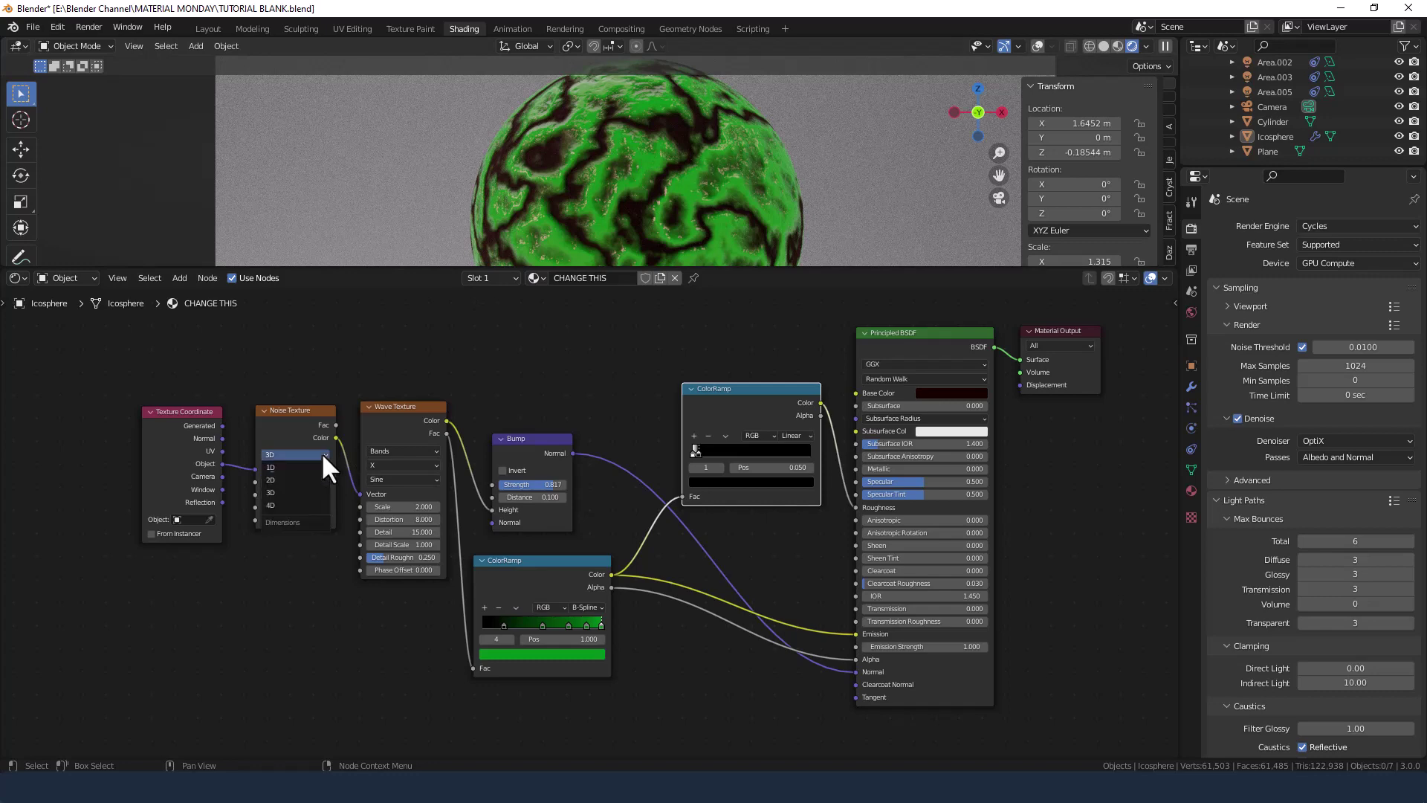
click(310, 506)
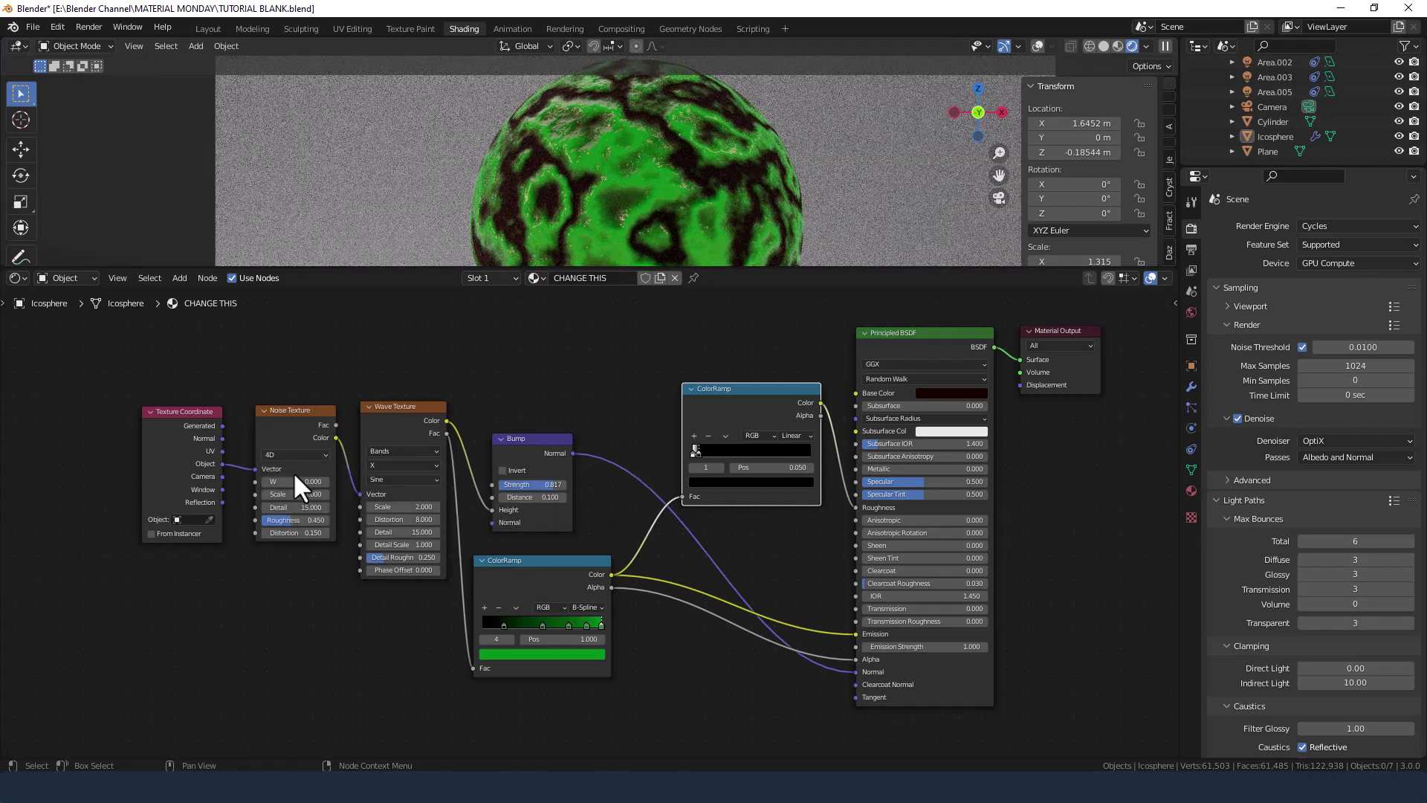
shift+drag(292, 482, 446, 481)
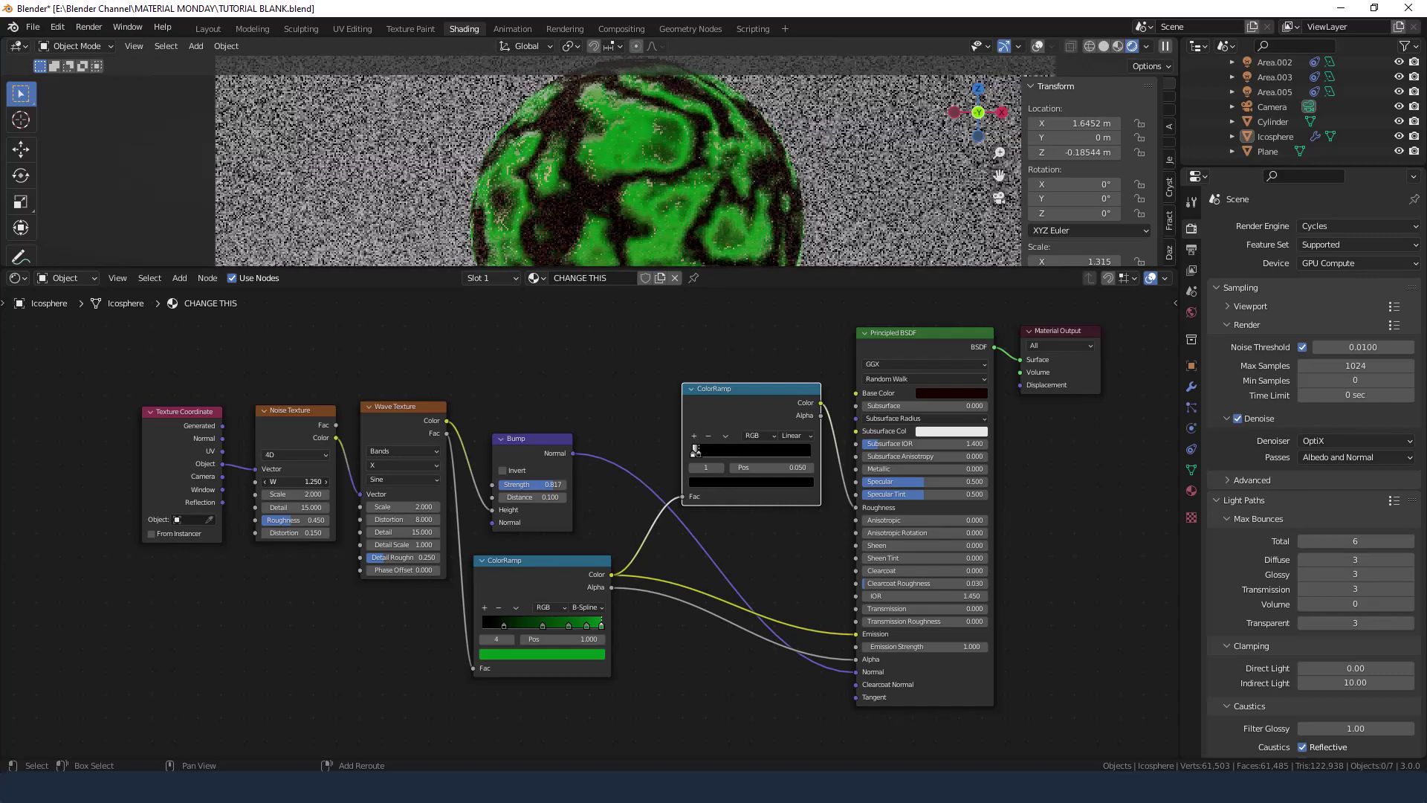
click(292, 482)
text(0)
key(Return)
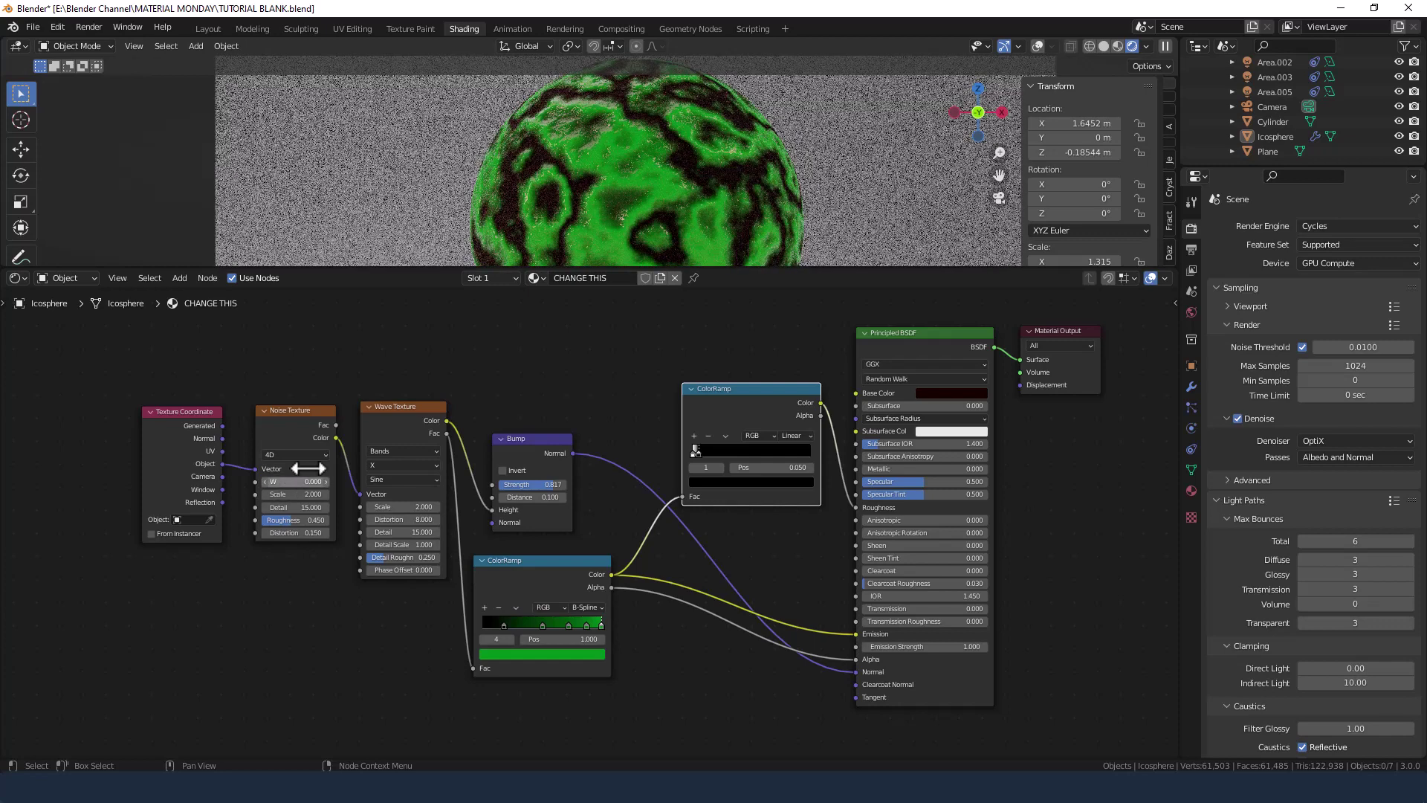
- Set the render Max Samples to 512 and turn off render denoising
scroll(532, 447, down, 1)
scroll(530, 444, up, 1)
middle_drag(532, 444, 492, 439)
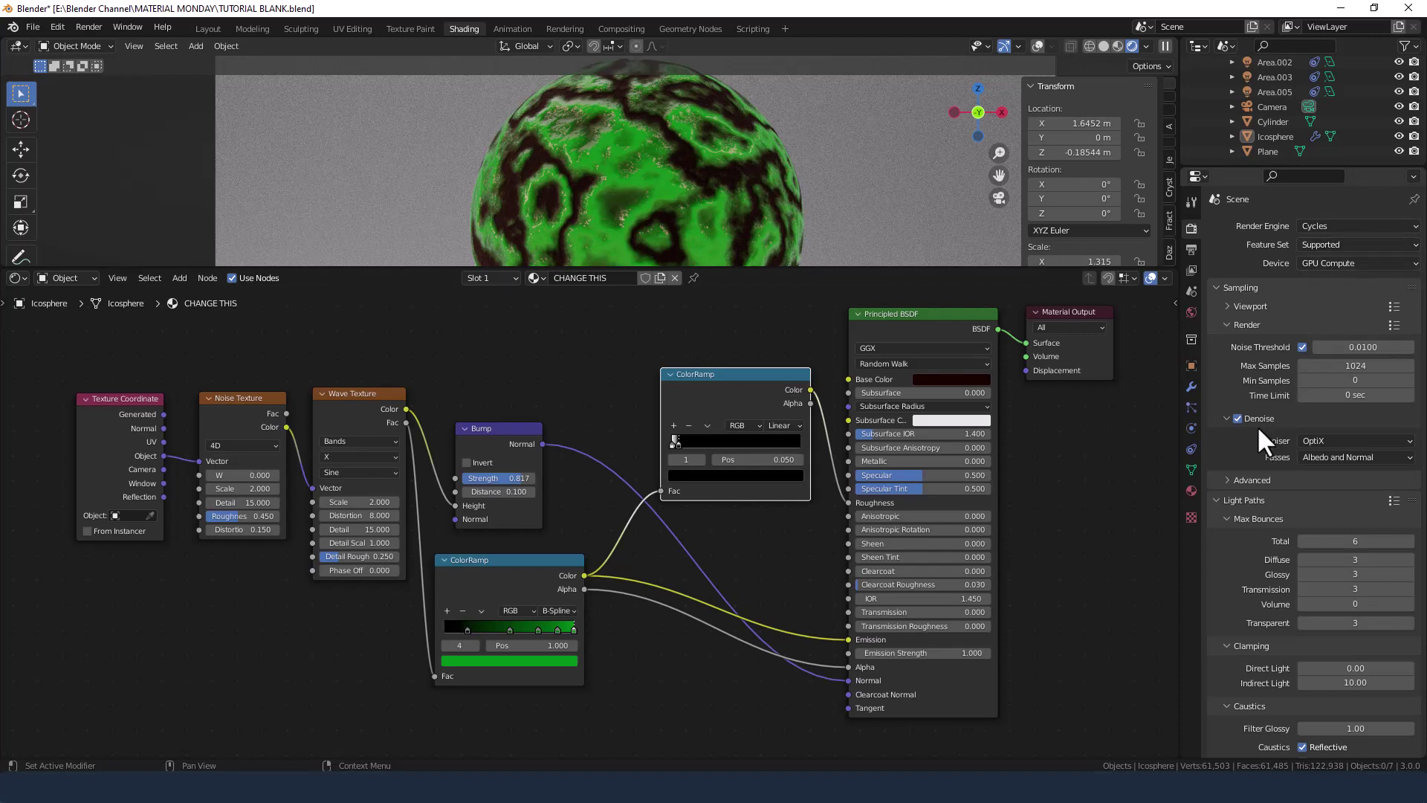
click(1363, 366)
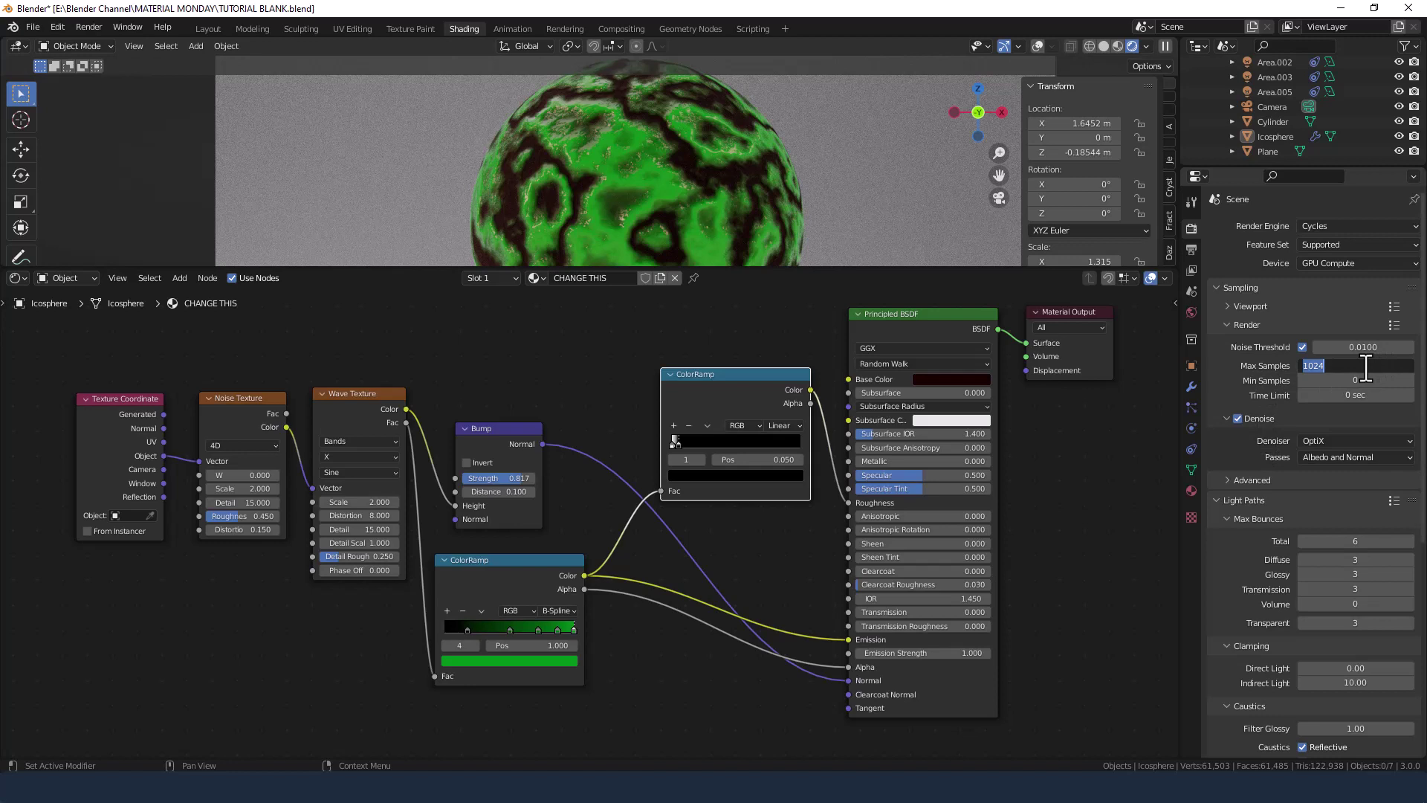
click(1364, 366)
key(BackSpace)
key(BackSpace)
key(BackSpace)
key(BackSpace)
text(512)
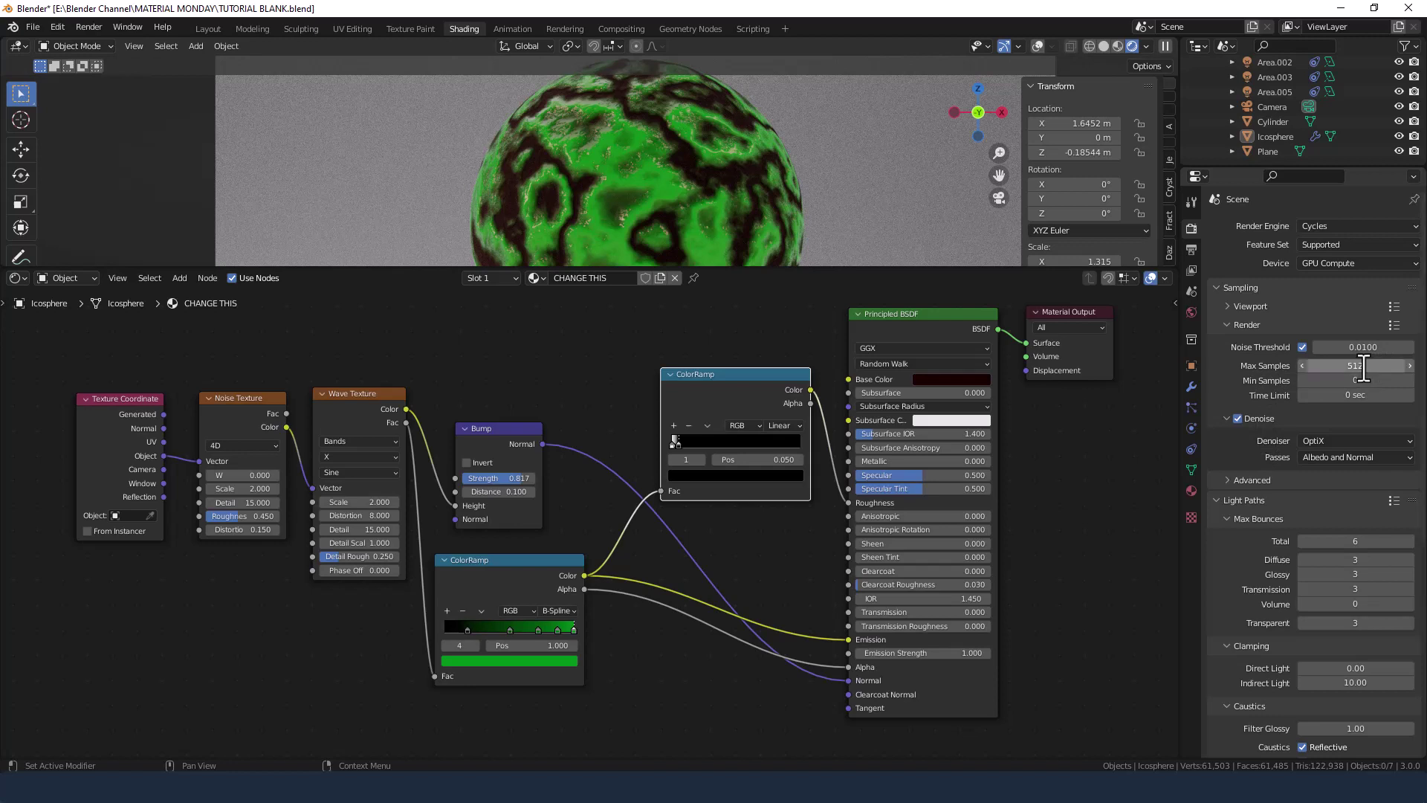
key(Return)
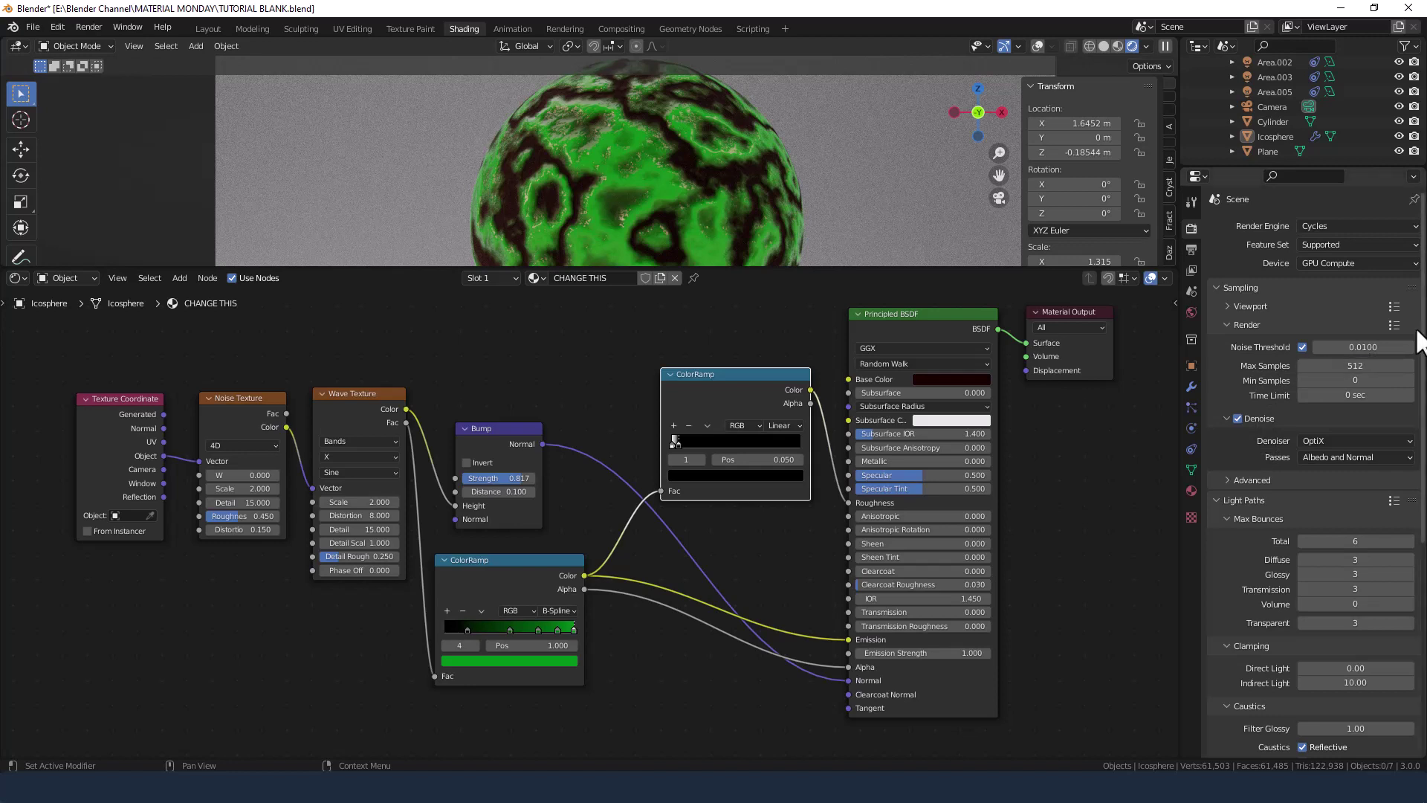
click(1249, 417)
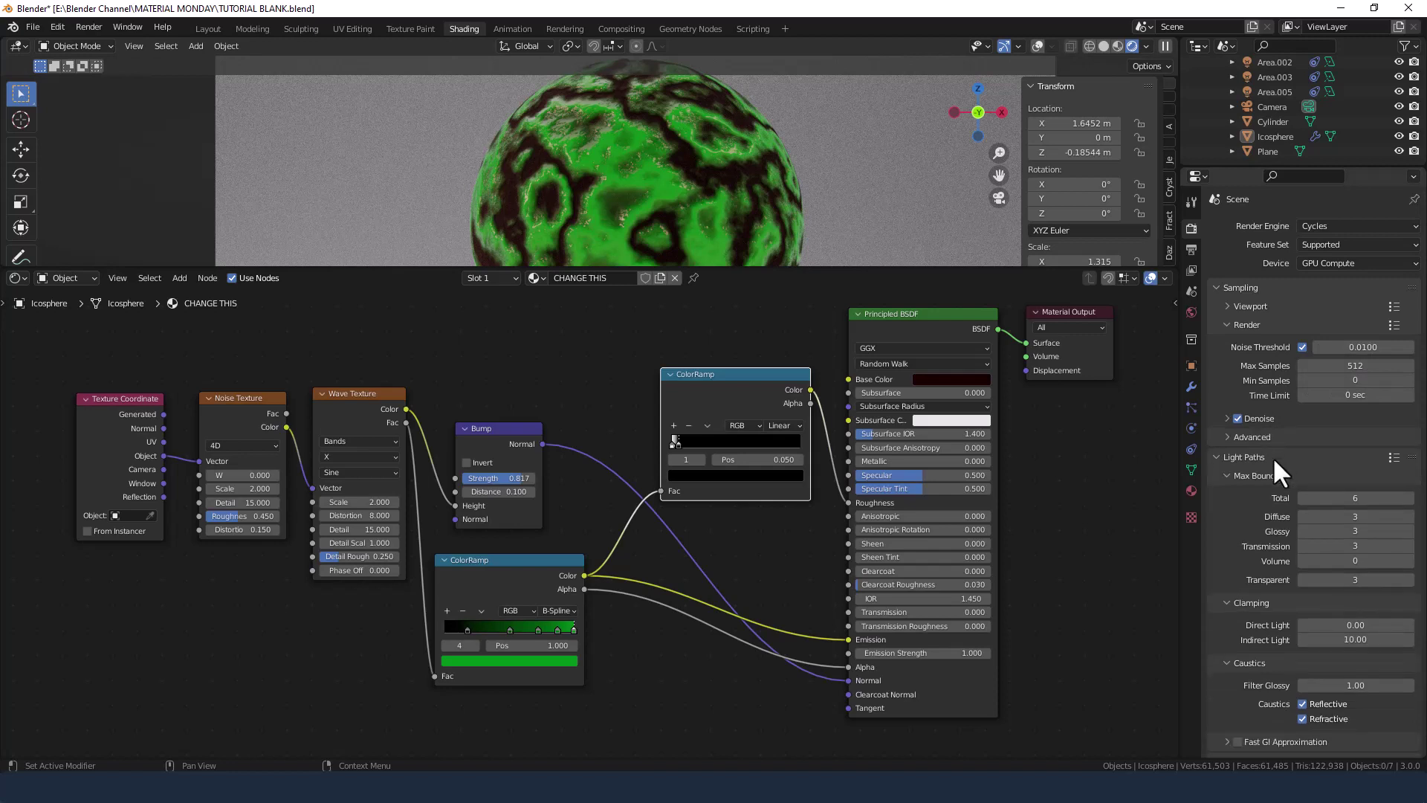
click(1228, 416)
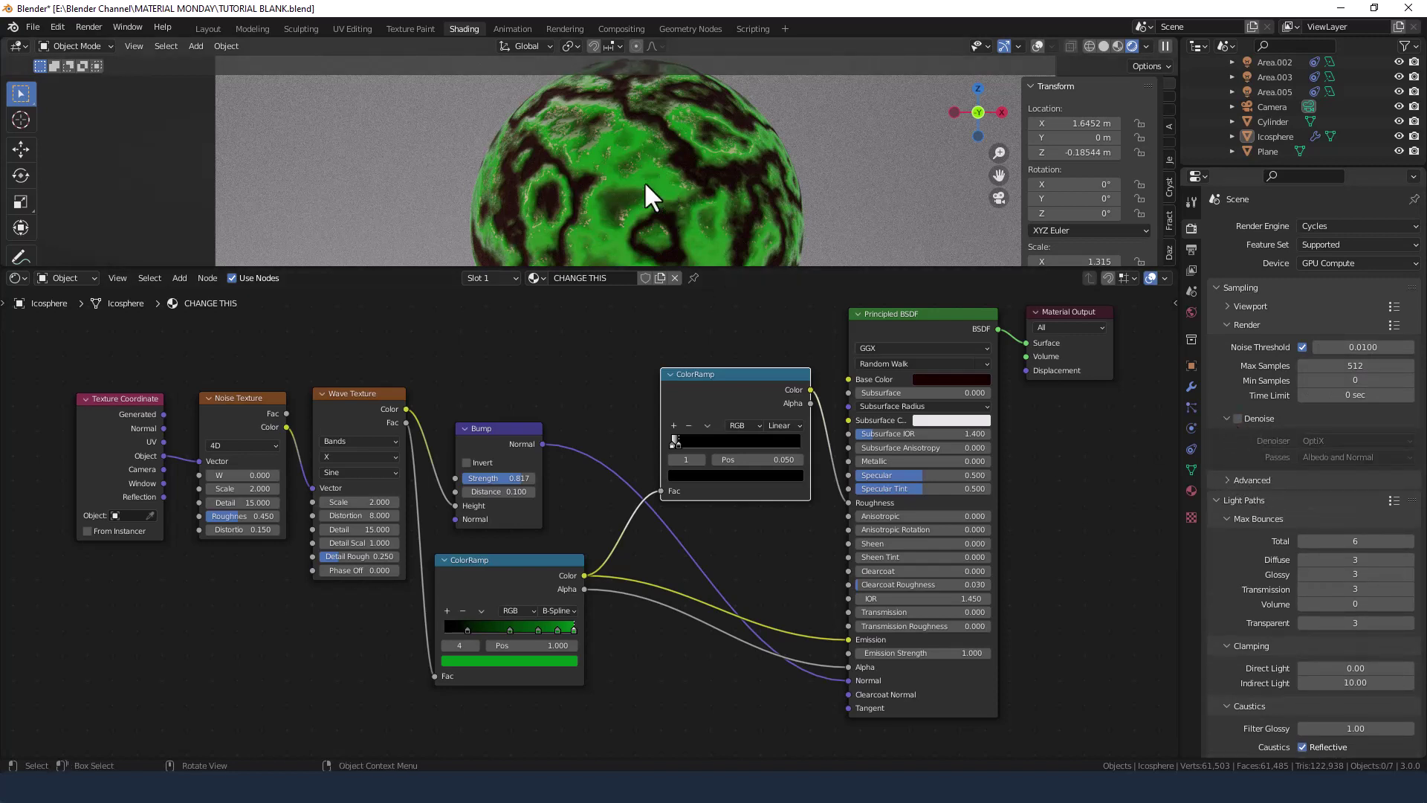
- Render the image of the finished sphere and close the render window
click(83, 25)
click(89, 43)
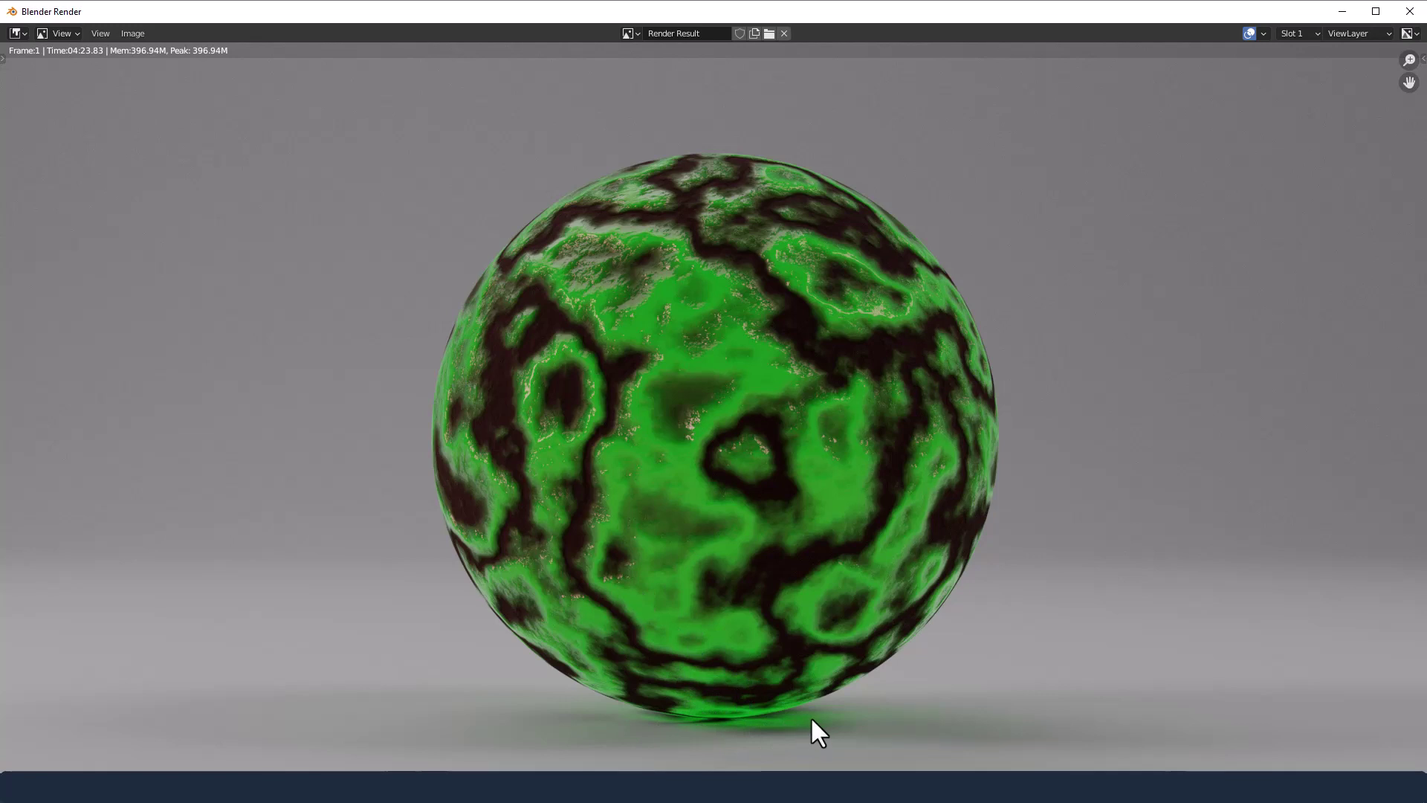
click(1409, 11)
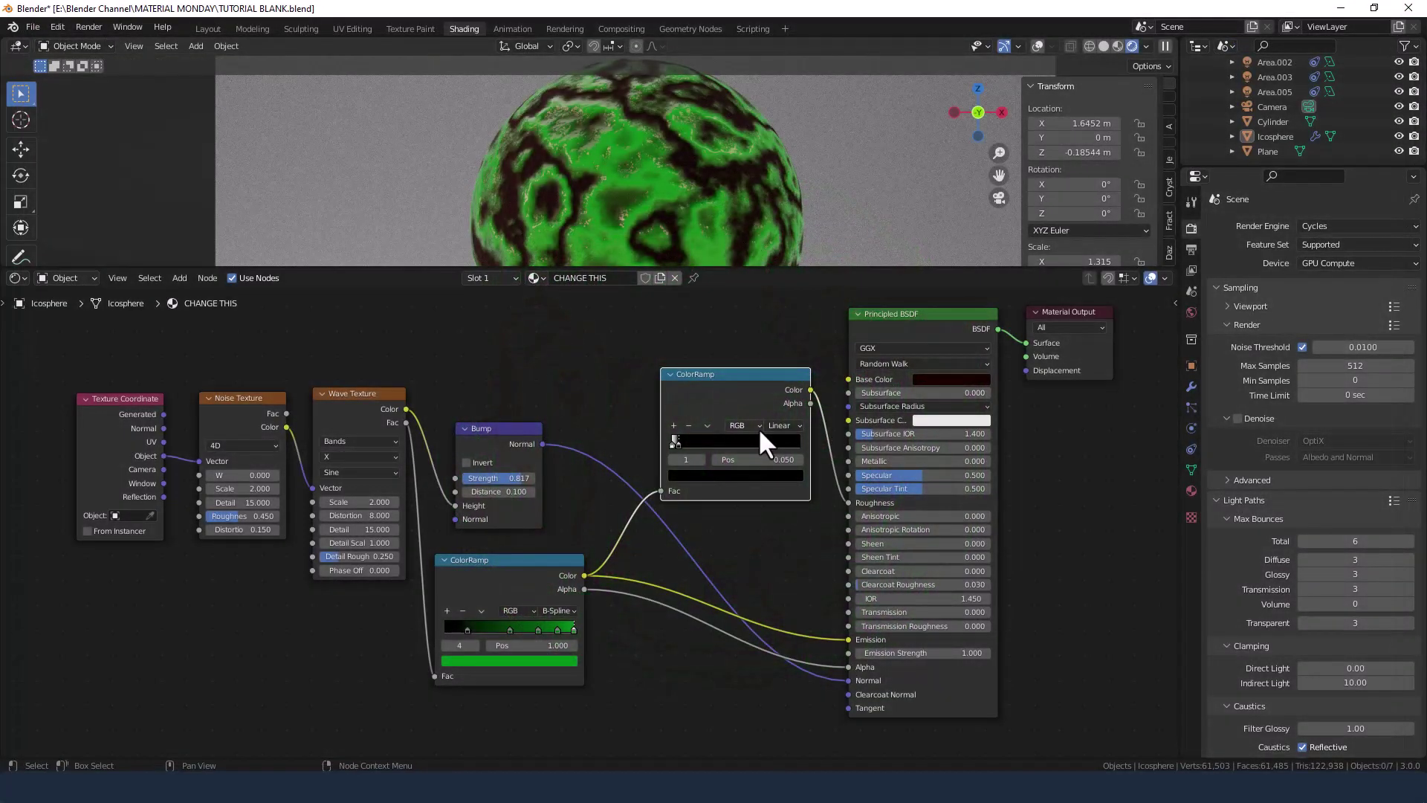
- Move the green ColorRamp's Color link from the Principled BSDF's Emission input to Base Color
click(848, 639)
drag(848, 639, 843, 377)
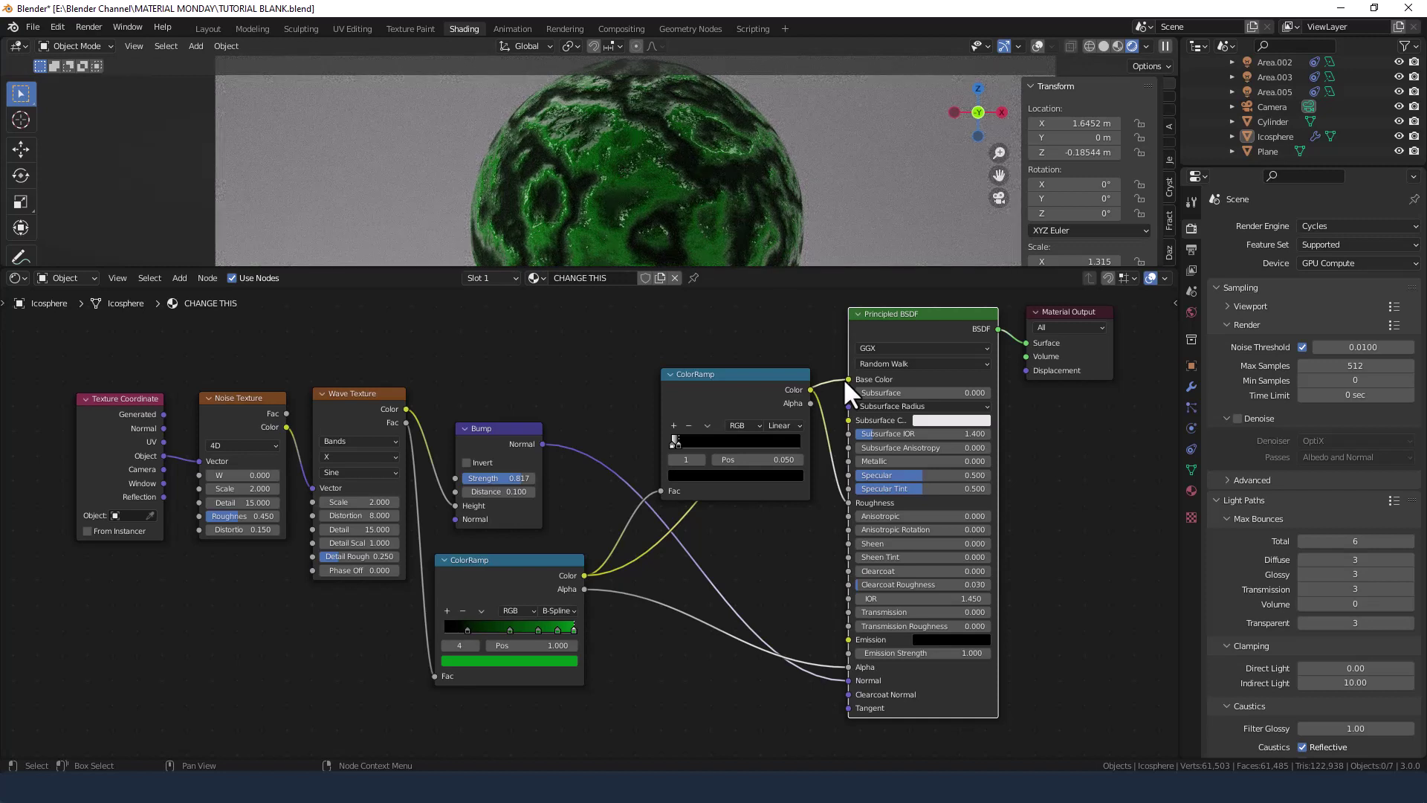
- Add a stop at position 0 of the green ColorRamp and color it brown with hue 0.043, saturation 0.626 and value 0.065
scroll(443, 618, up, 3)
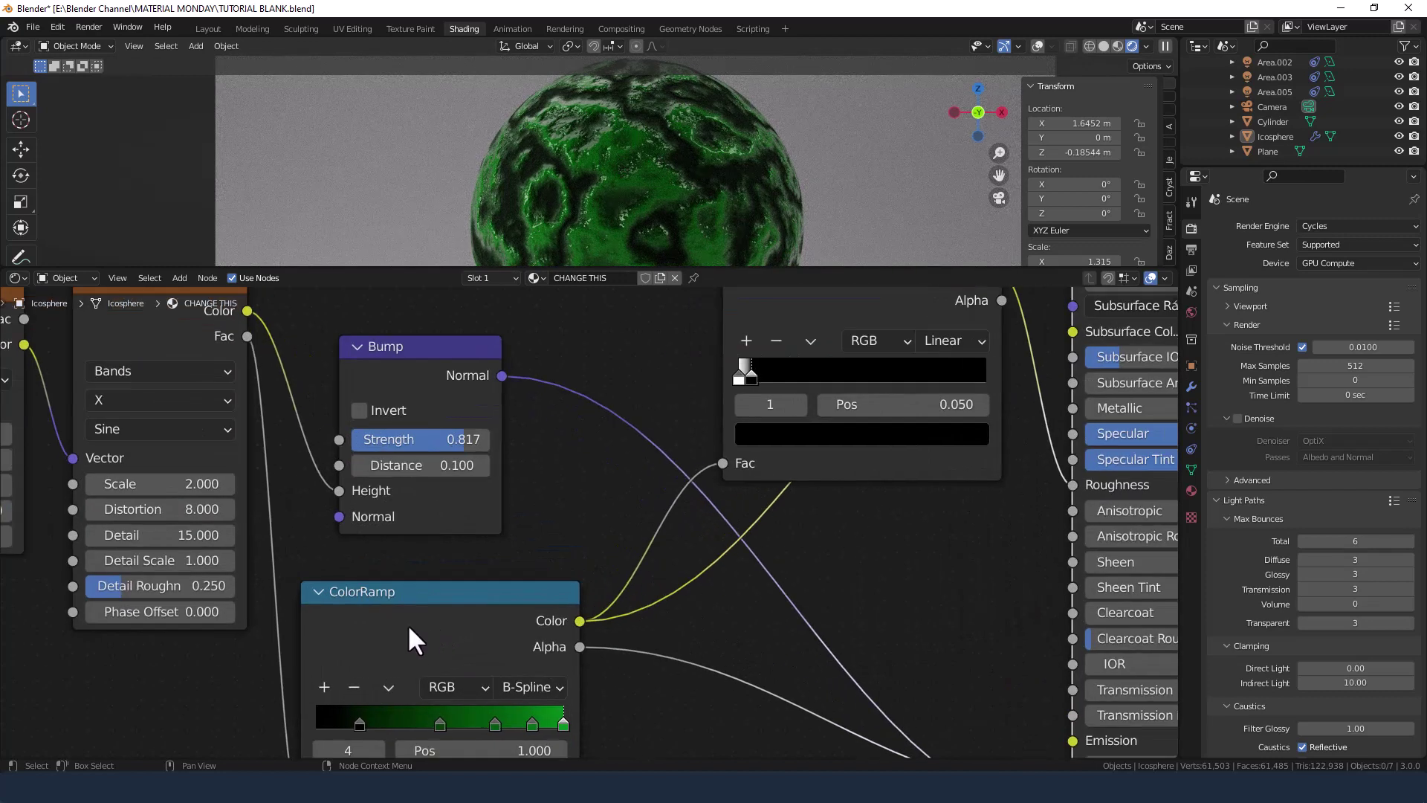
middle_drag(407, 623, 624, 489)
click(538, 550)
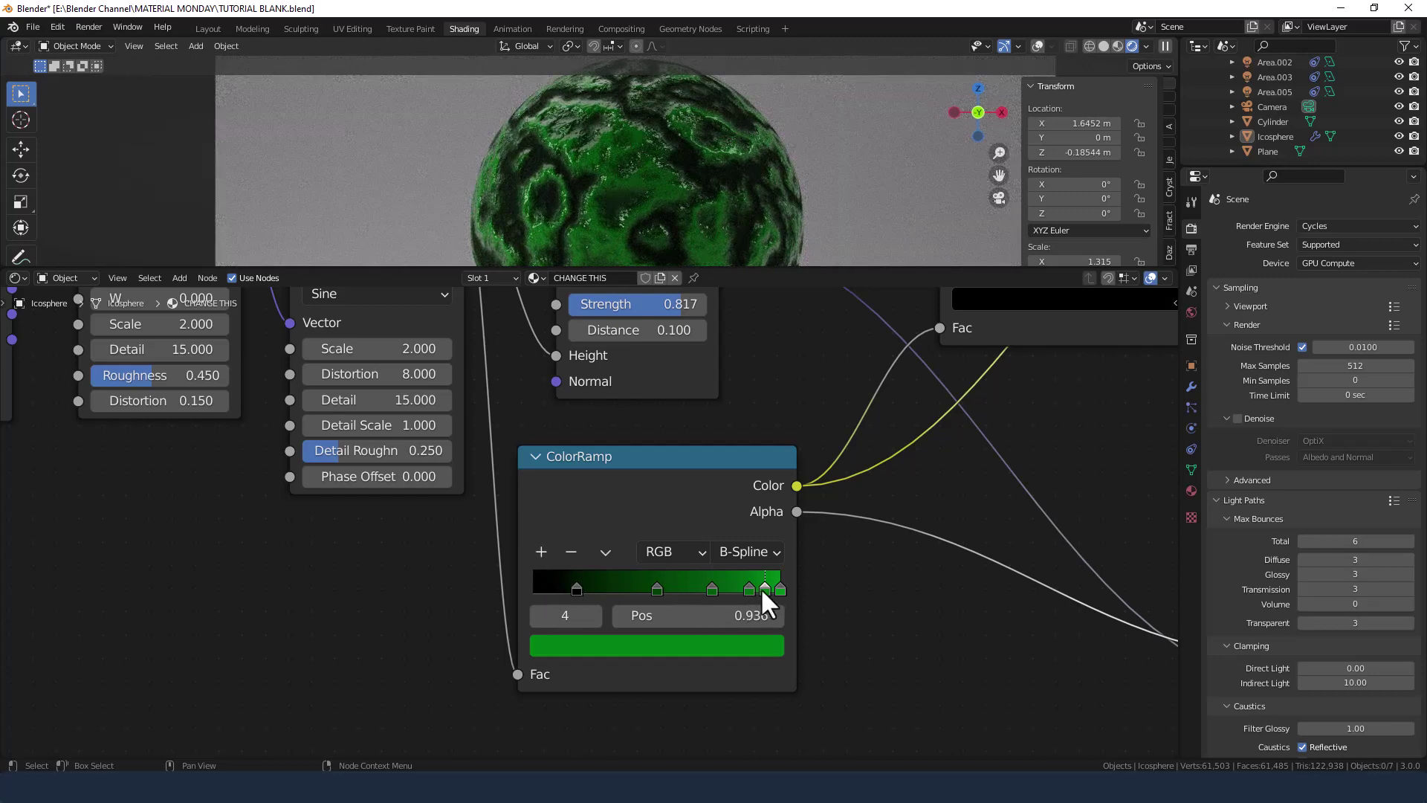
drag(760, 587, 446, 591)
click(548, 646)
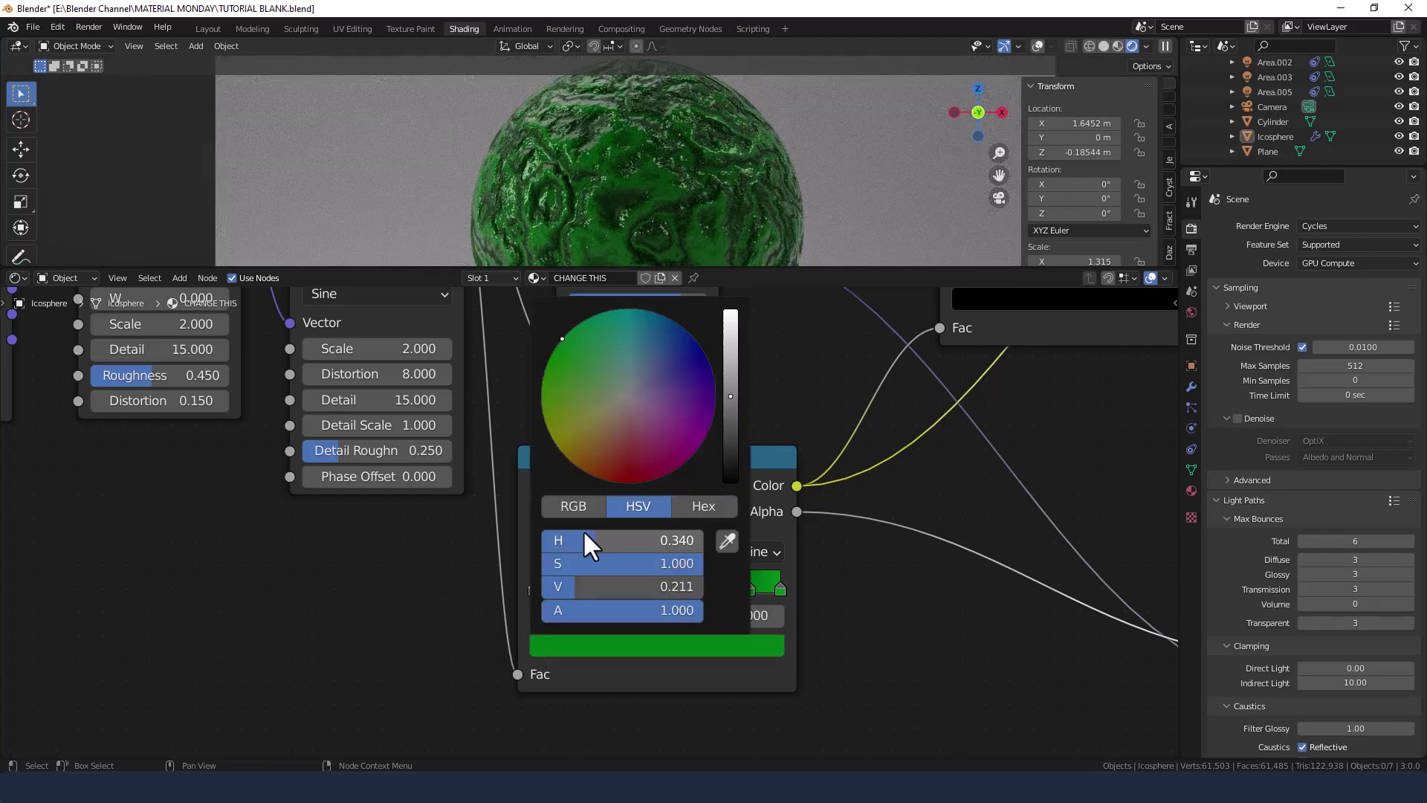
drag(582, 587, 560, 540)
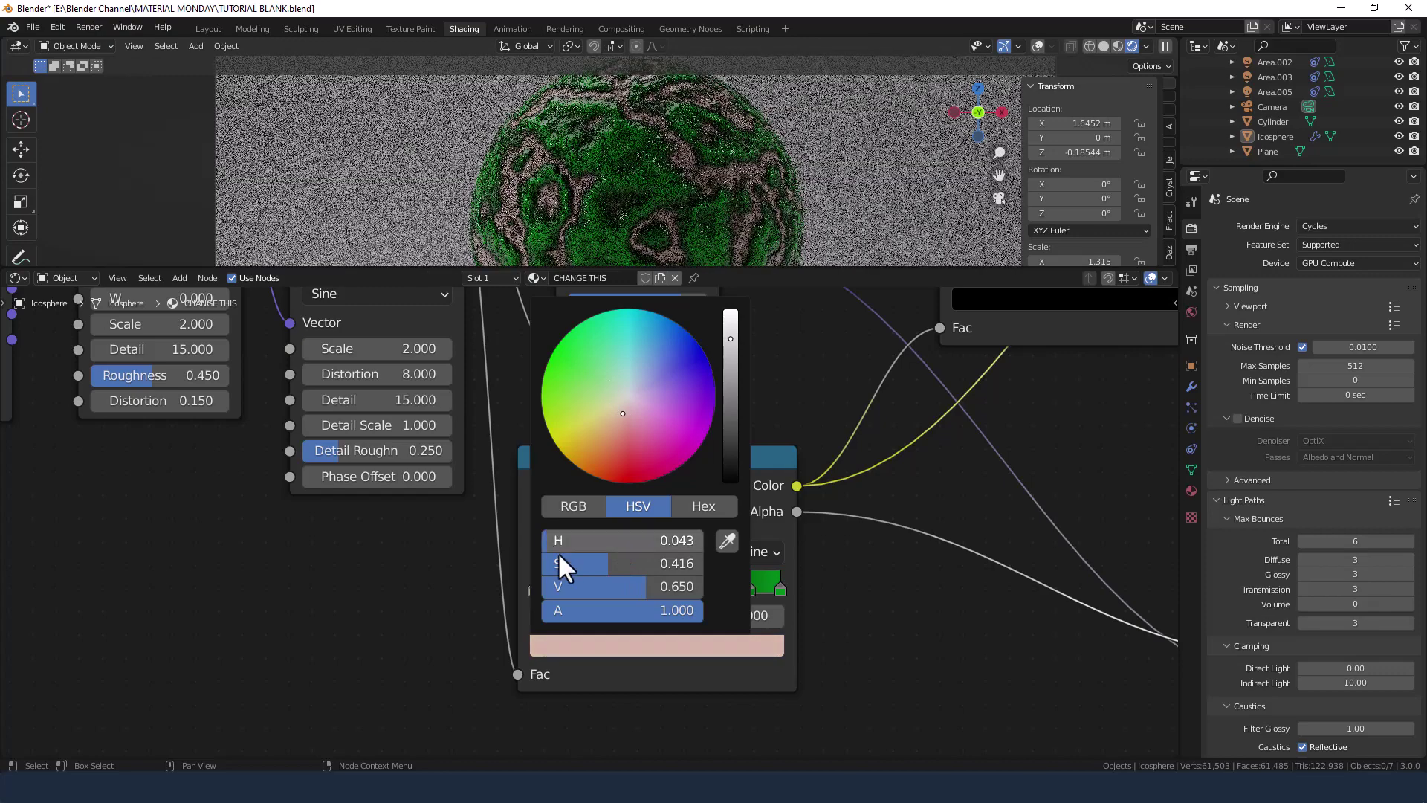
drag(653, 563, 552, 581)
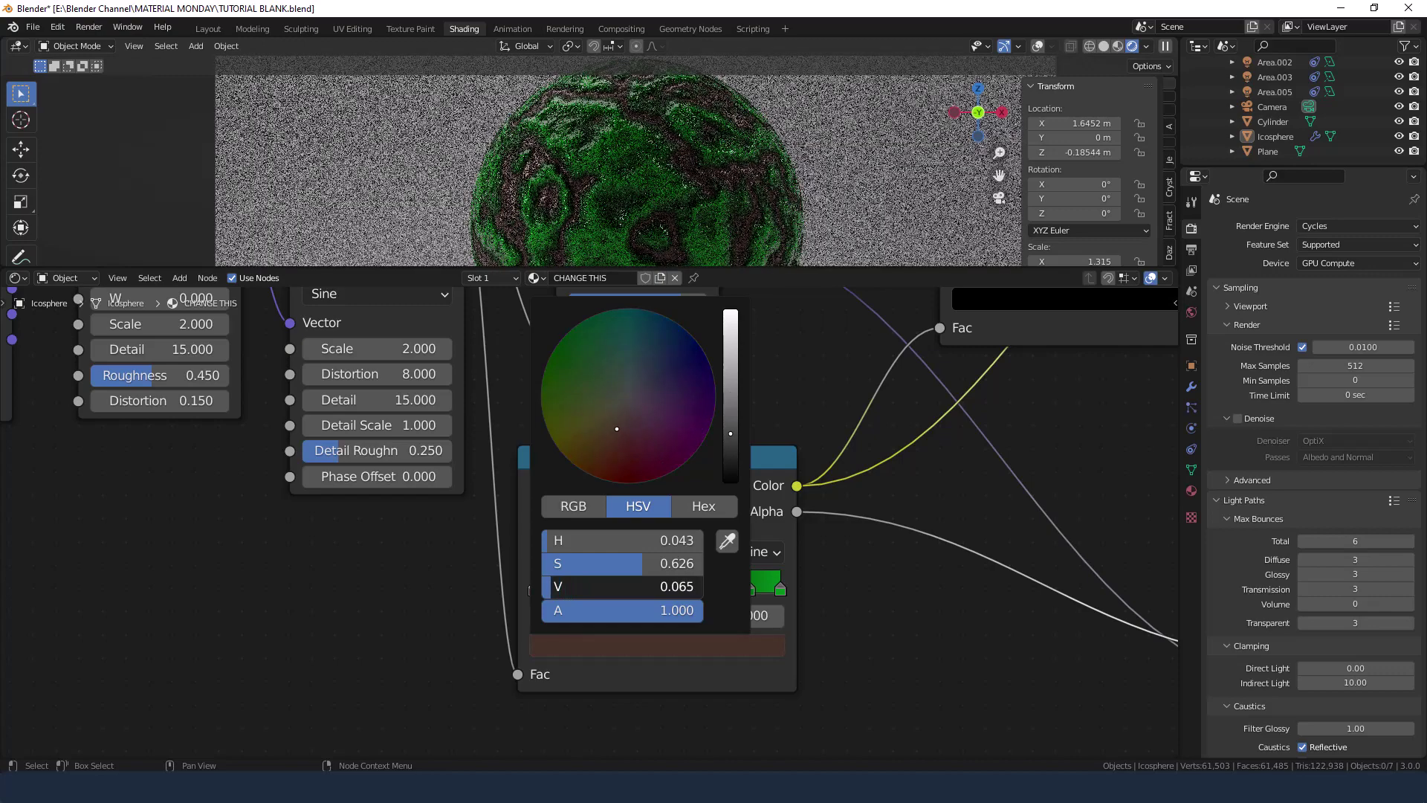
scroll(499, 216, up, 3)
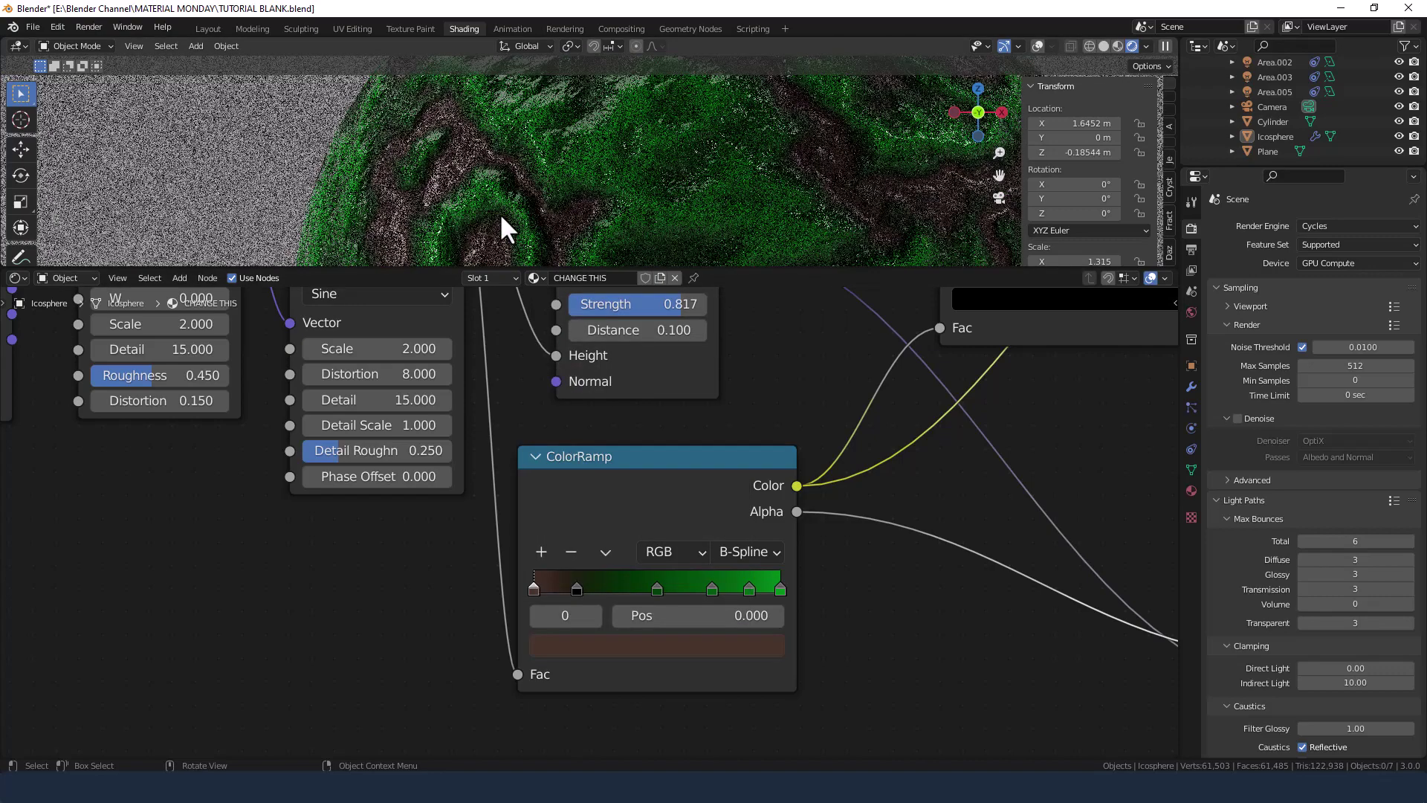
scroll(501, 217, down, 3)
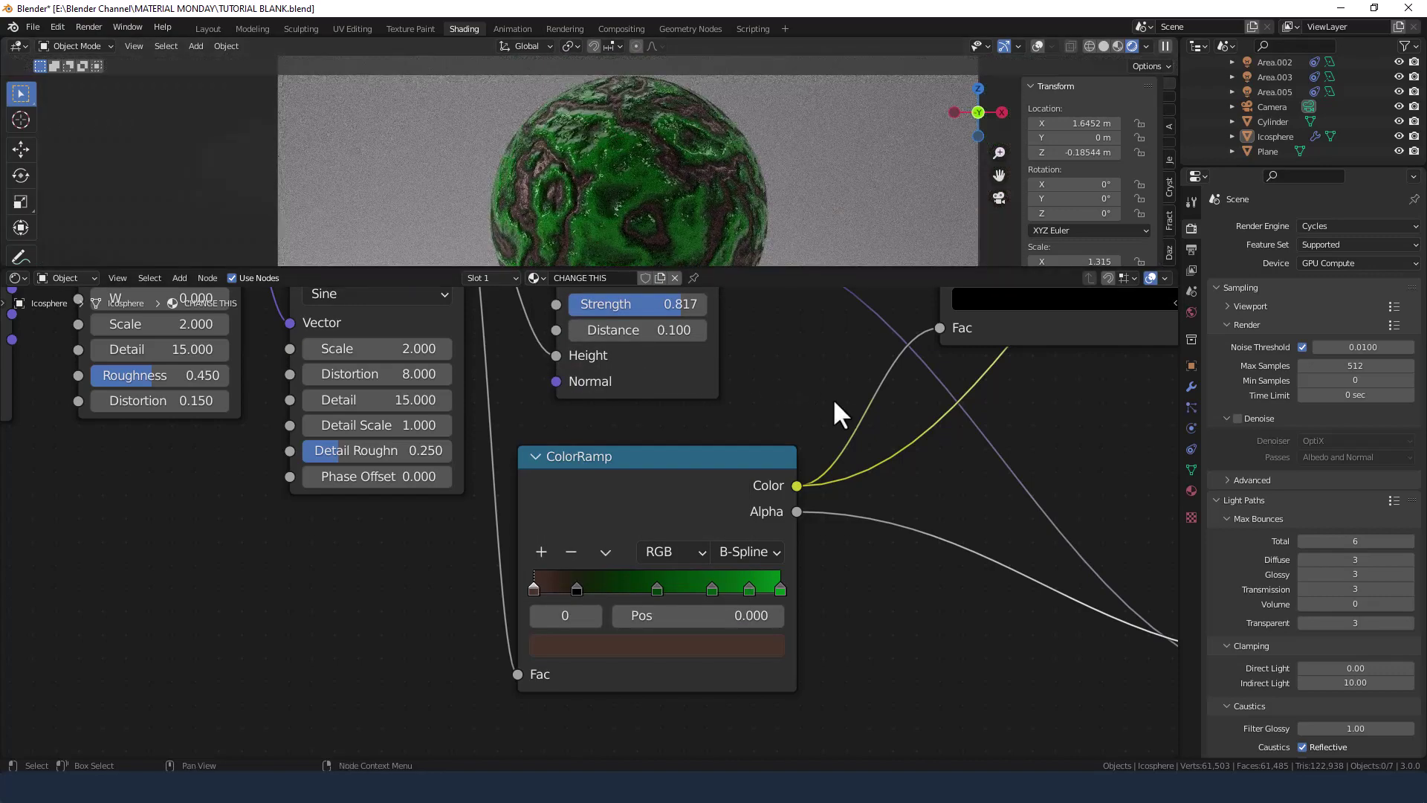
- Disconnect the green ColorRamp's Alpha output from the Principled BSDF's Alpha input
scroll(834, 408, down, 2)
middle_drag(853, 457, 641, 528)
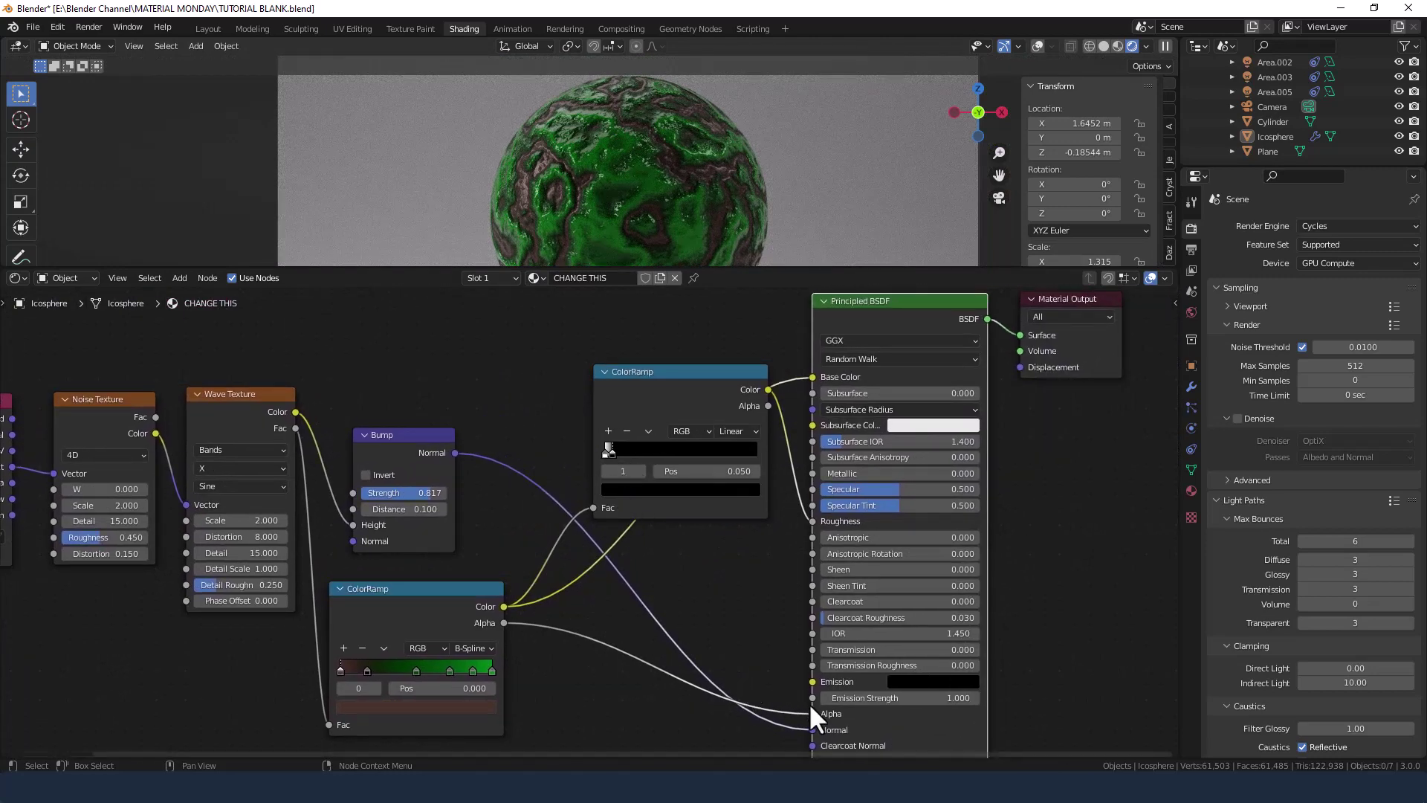
drag(812, 712, 737, 650)
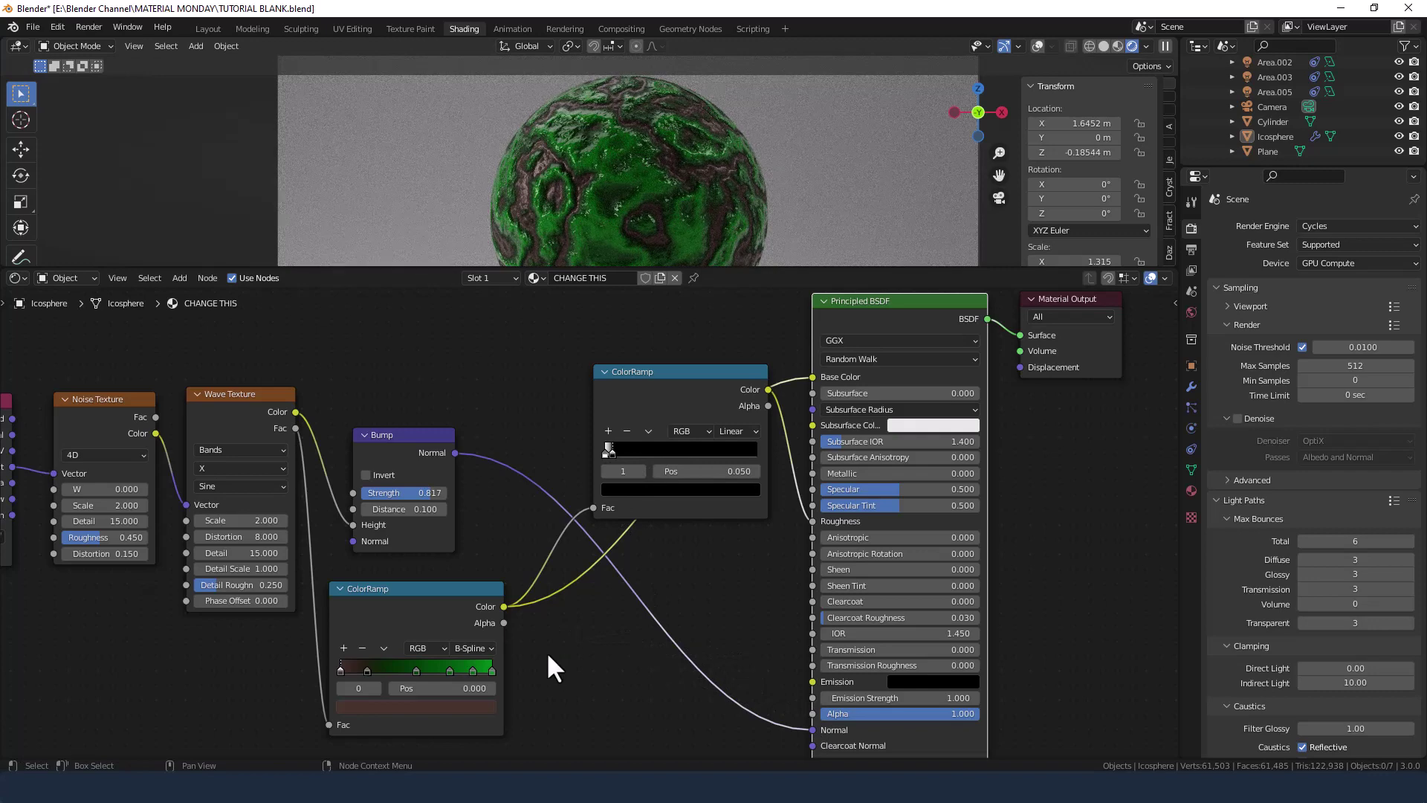
- Move the Roughness ColorRamp's black stop to position 0.077
scroll(579, 572, up, 5)
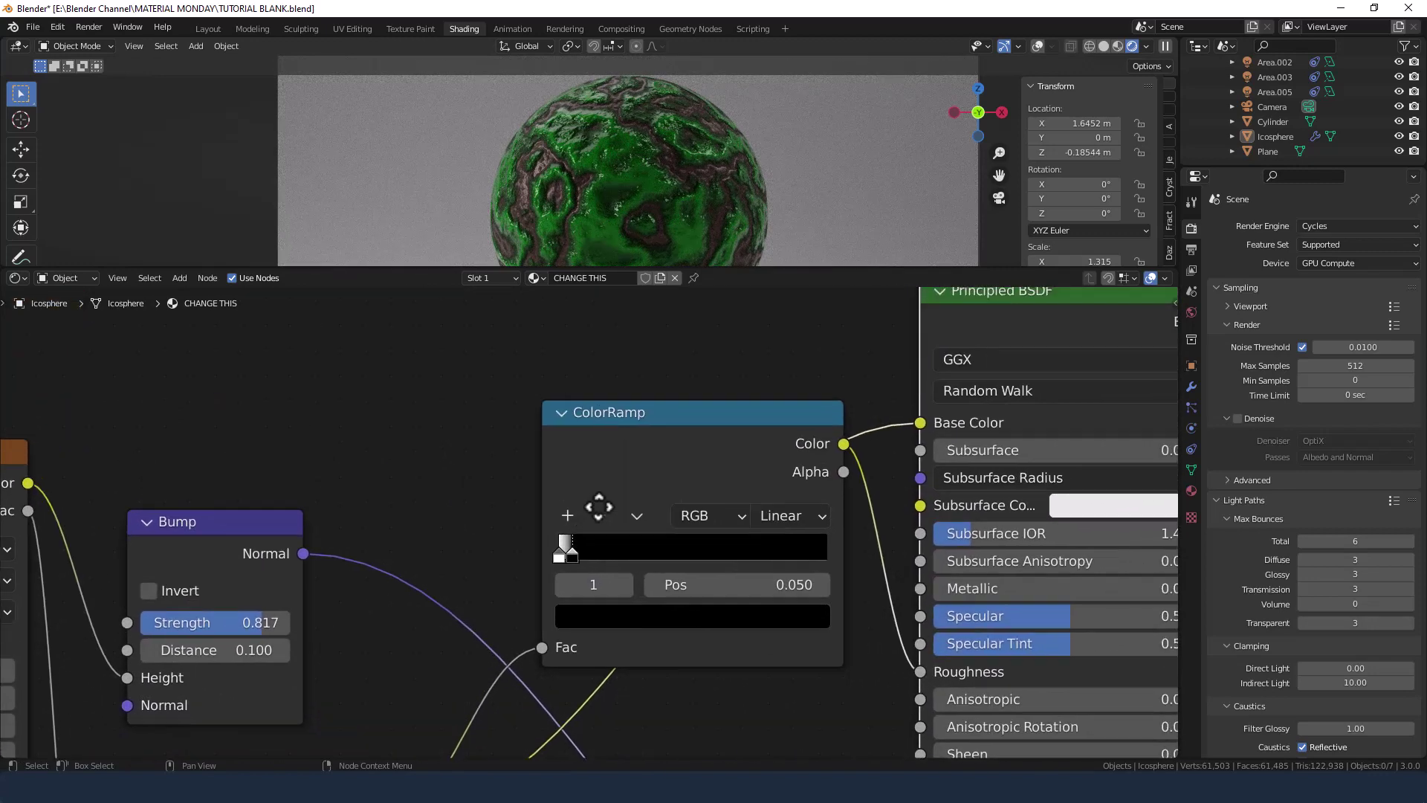
drag(565, 564, 579, 566)
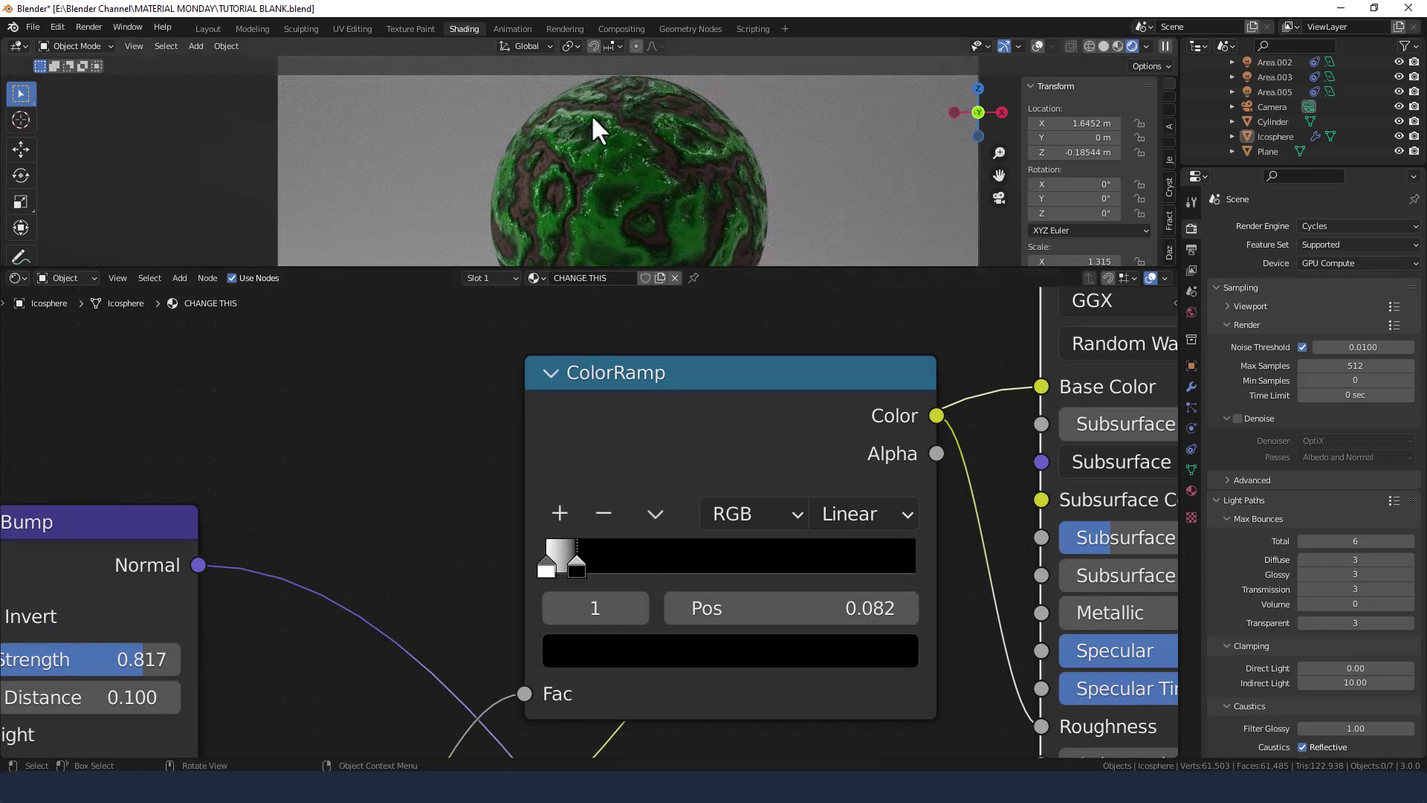
scroll(552, 172, up, 4)
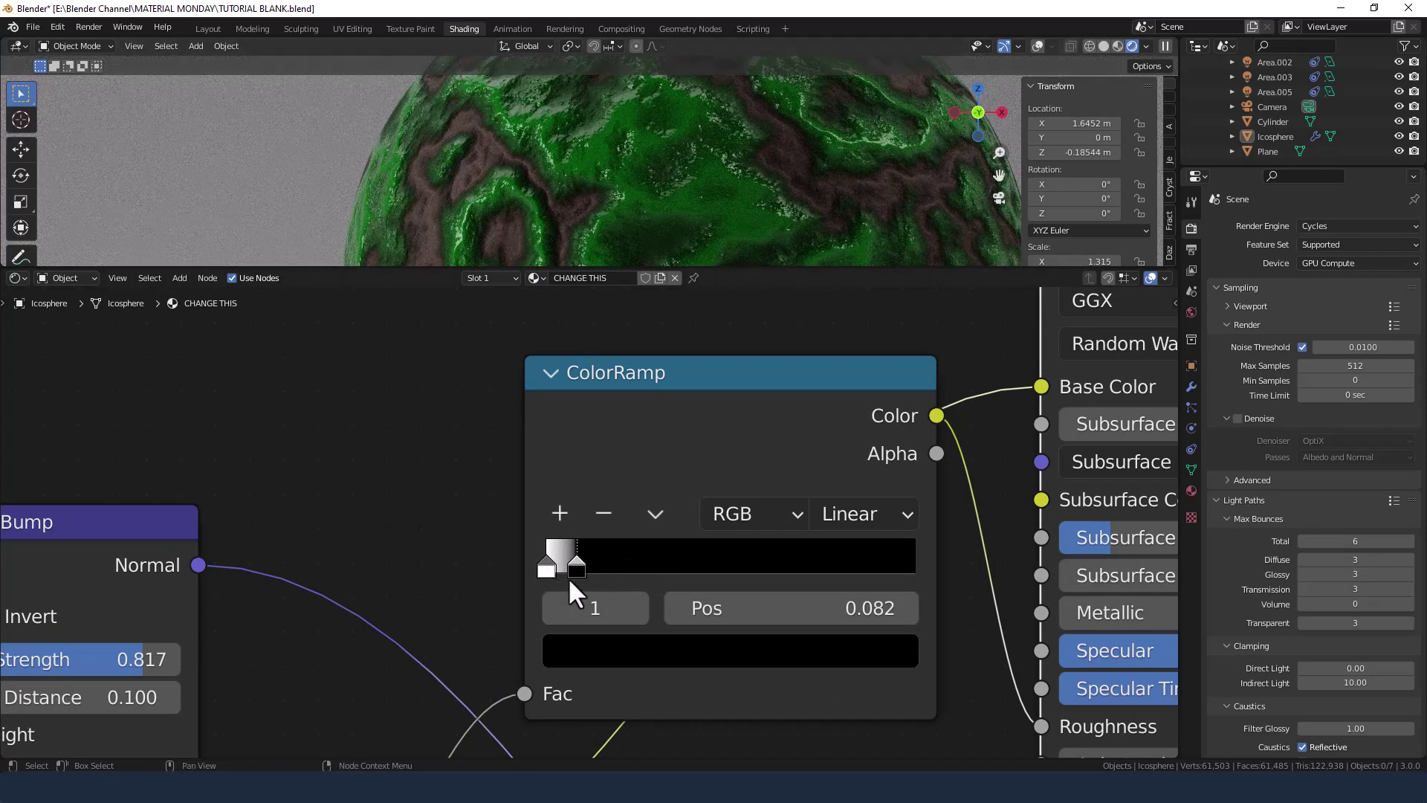
mouse_move(571, 568)
mouse_down()
mouse_move(559, 565)
mouse_move(592, 569)
mouse_move(570, 568)
mouse_up()
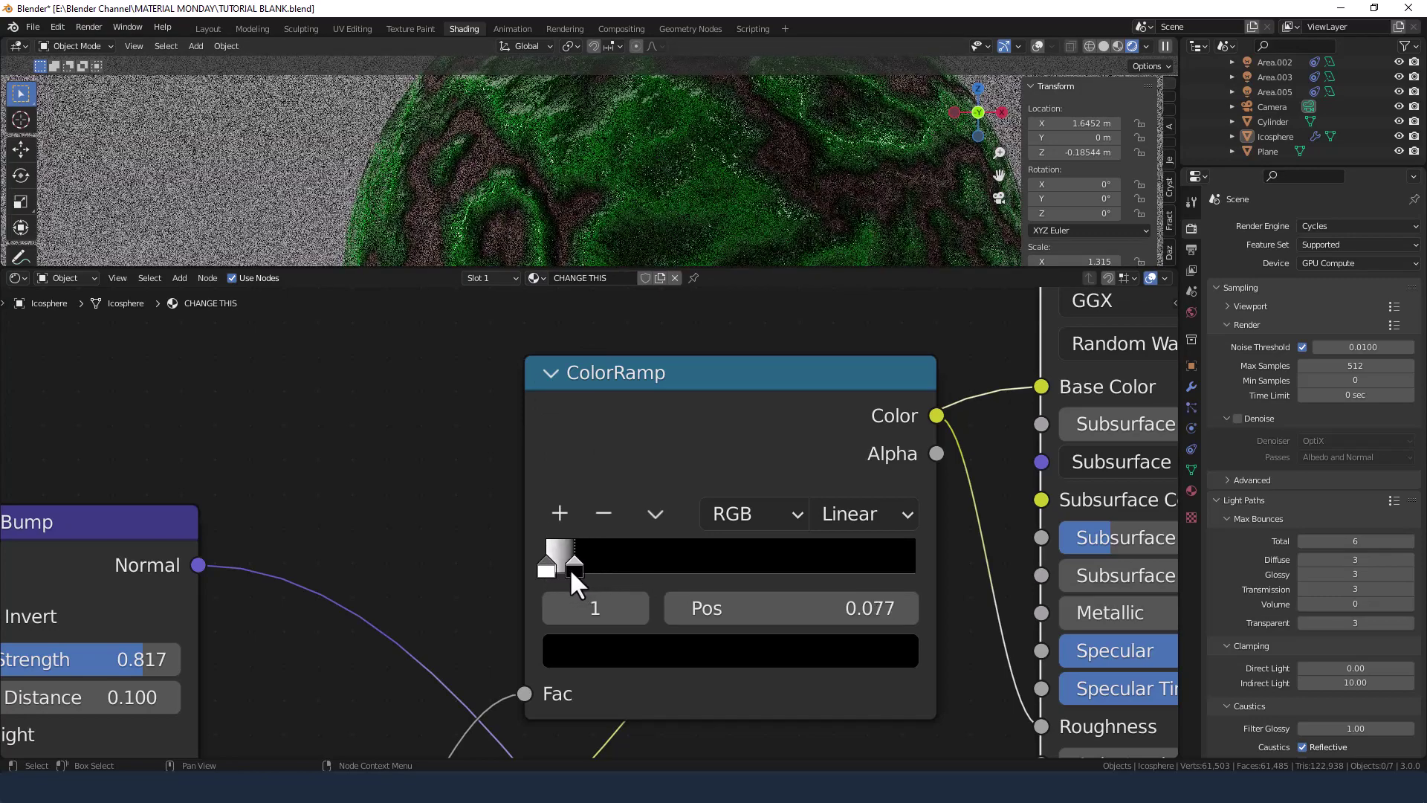
- Insert a stop between the green ColorRamp's brown and black stops, set its HSV Value to 0.038 and shift it slightly toward the brown end
scroll(567, 568, down, 5)
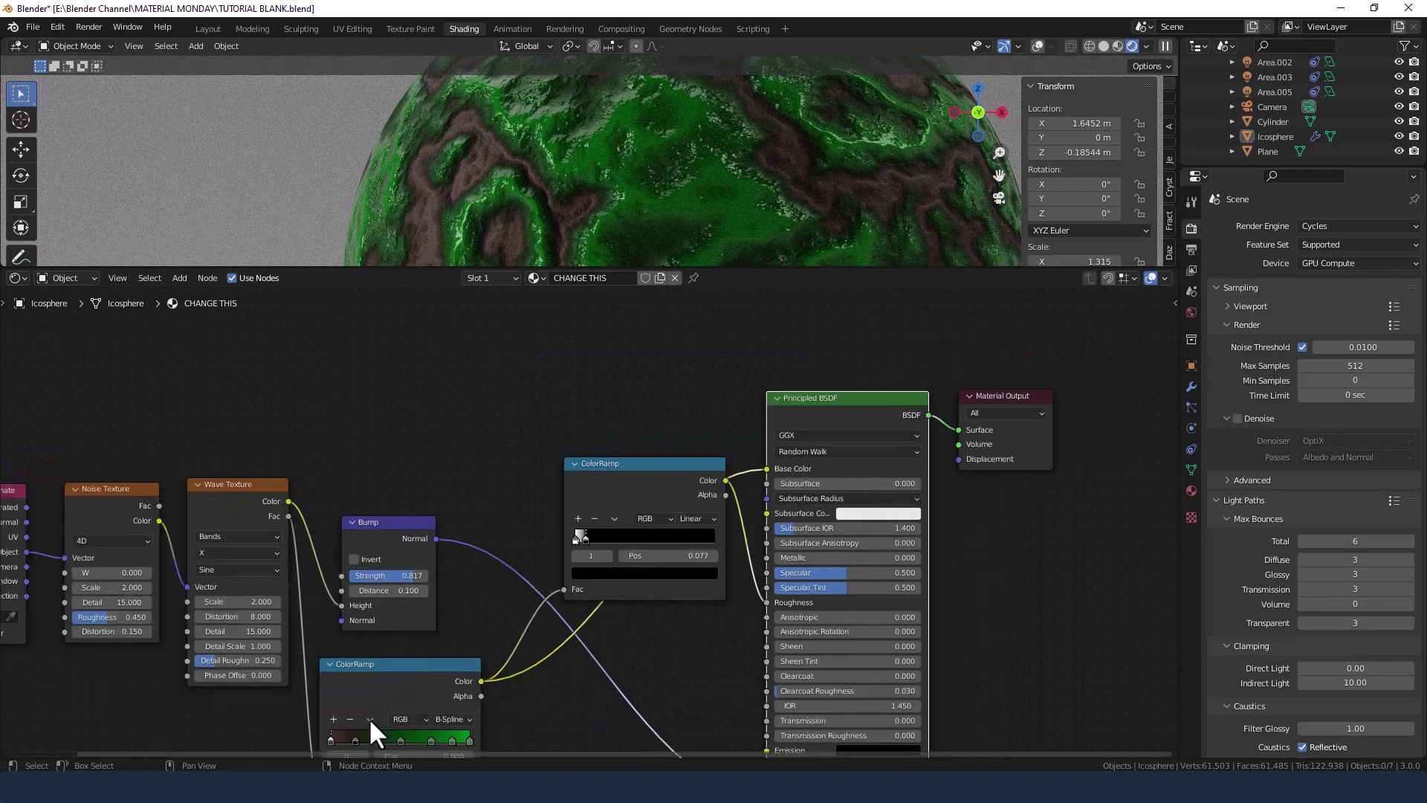
middle_drag(385, 693, 383, 632)
scroll(437, 596, up, 2)
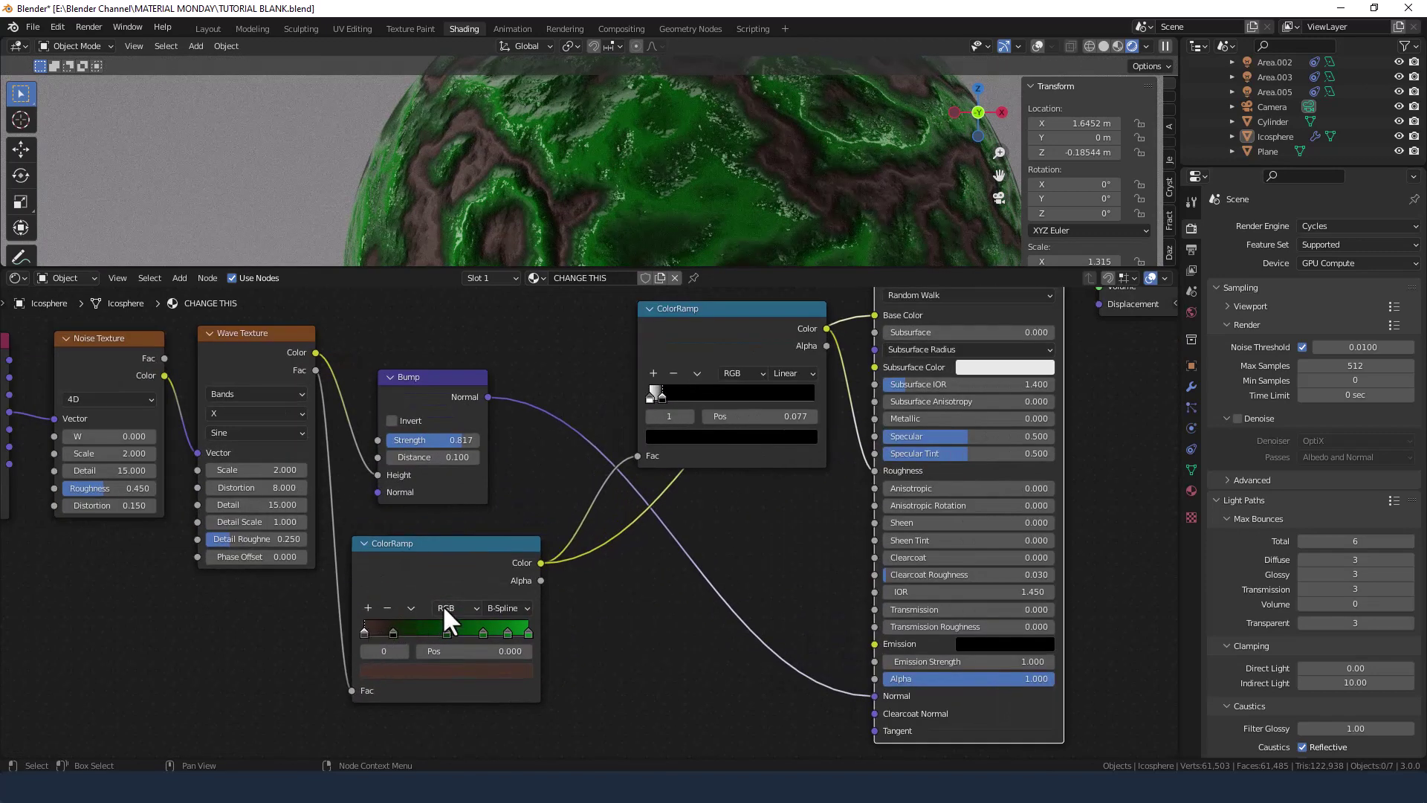
click(368, 607)
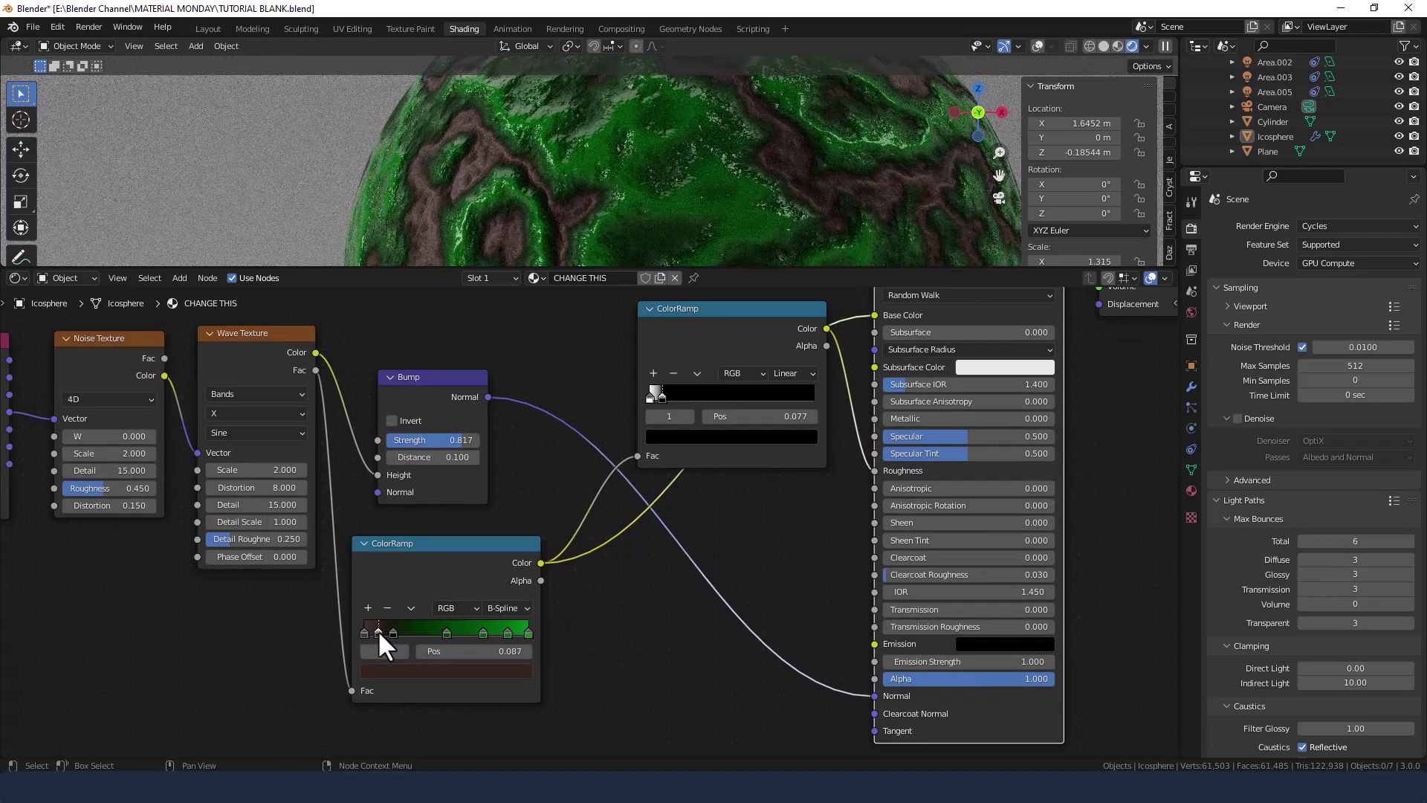
click(376, 669)
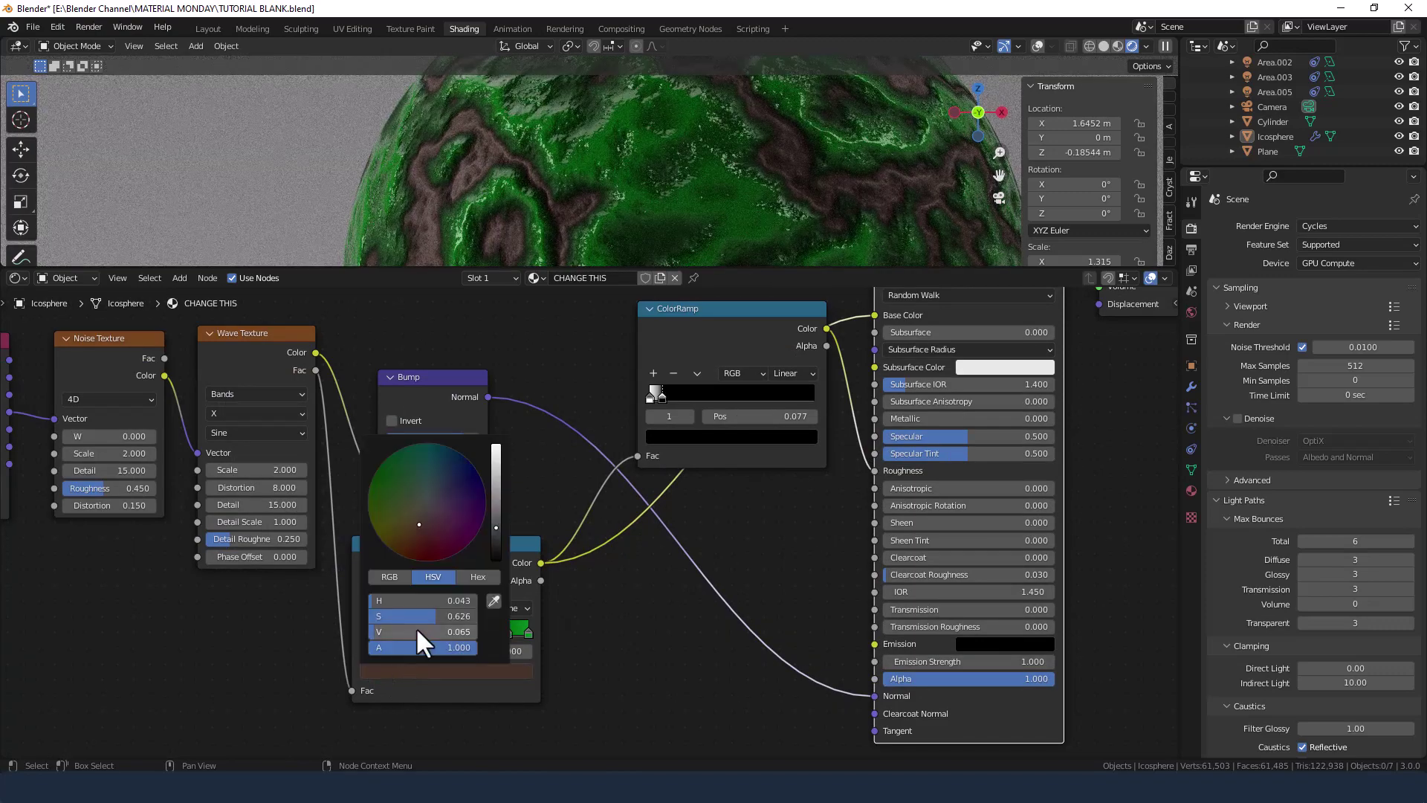
drag(496, 527, 496, 537)
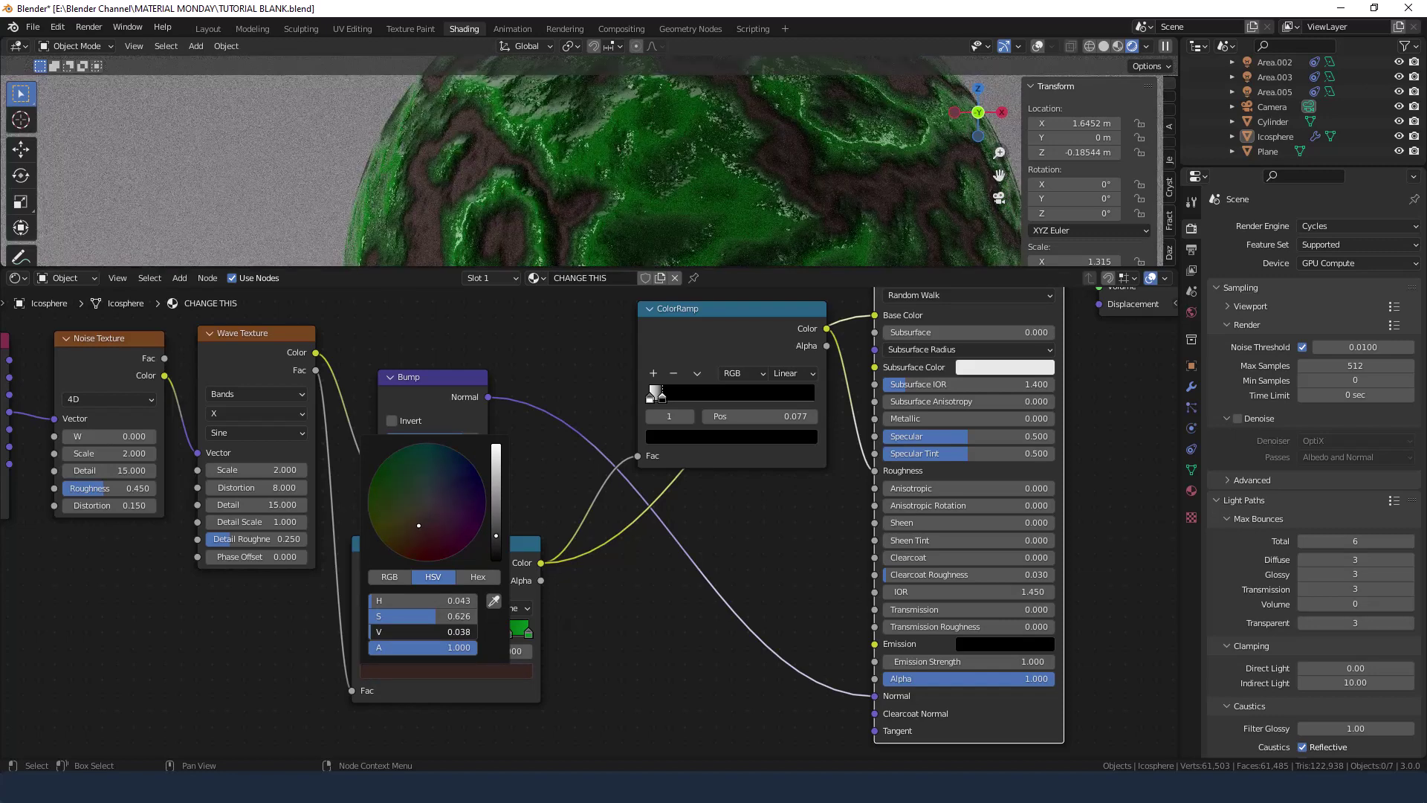
drag(376, 634, 369, 630)
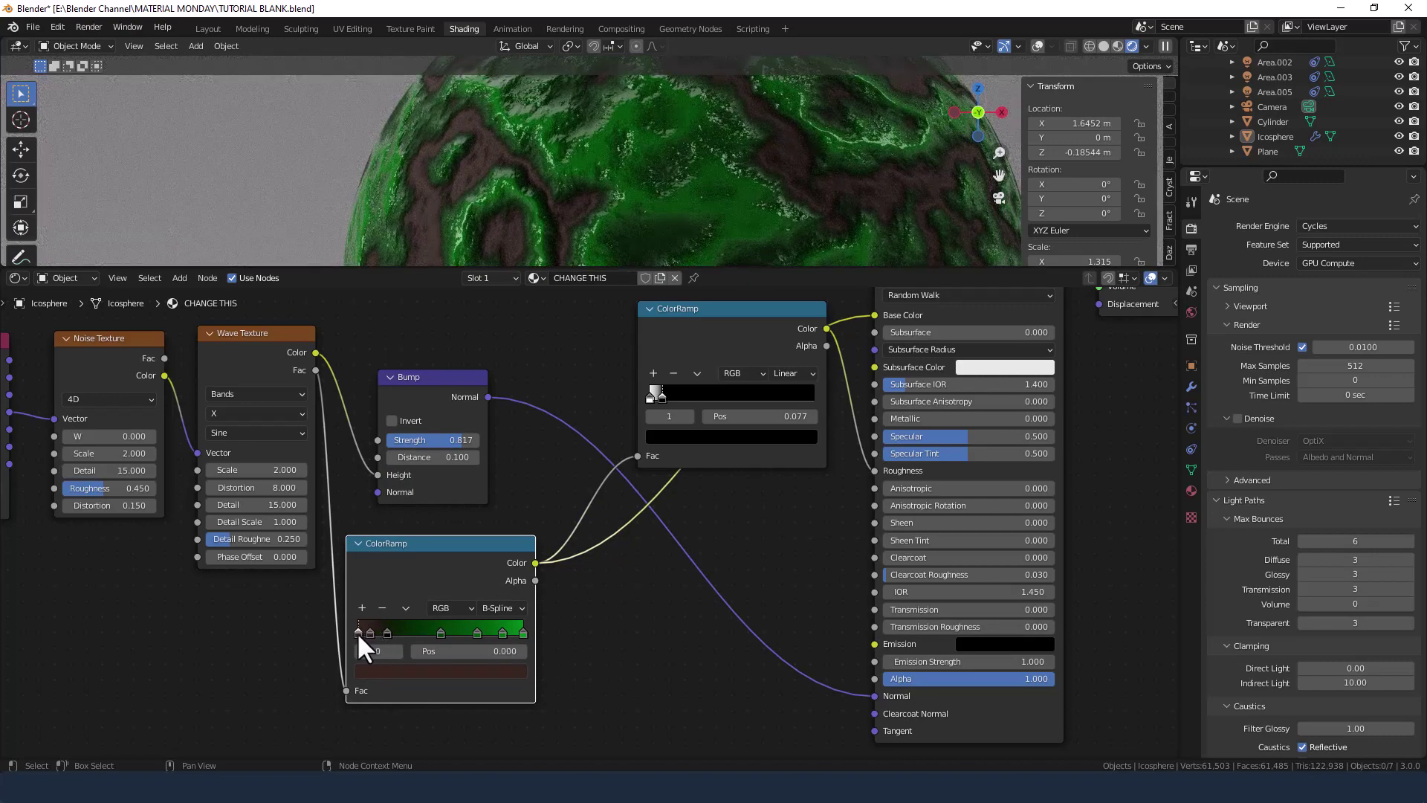
- Darken the brown stop at position 0 of the green ColorRamp by lowering its HSV Value
scroll(356, 636, up, 3)
middle_drag(323, 650, 697, 413)
scroll(626, 467, up, 1)
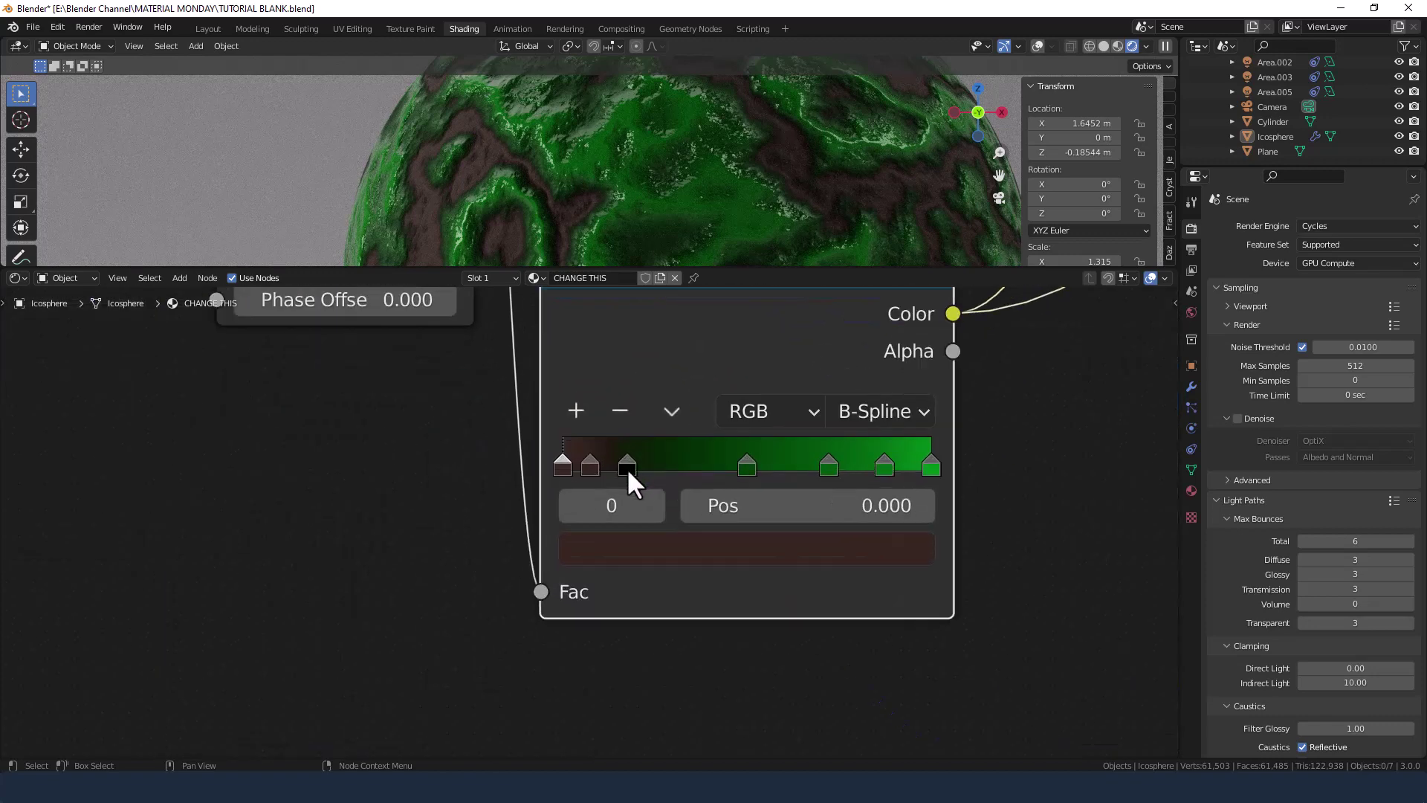
click(602, 555)
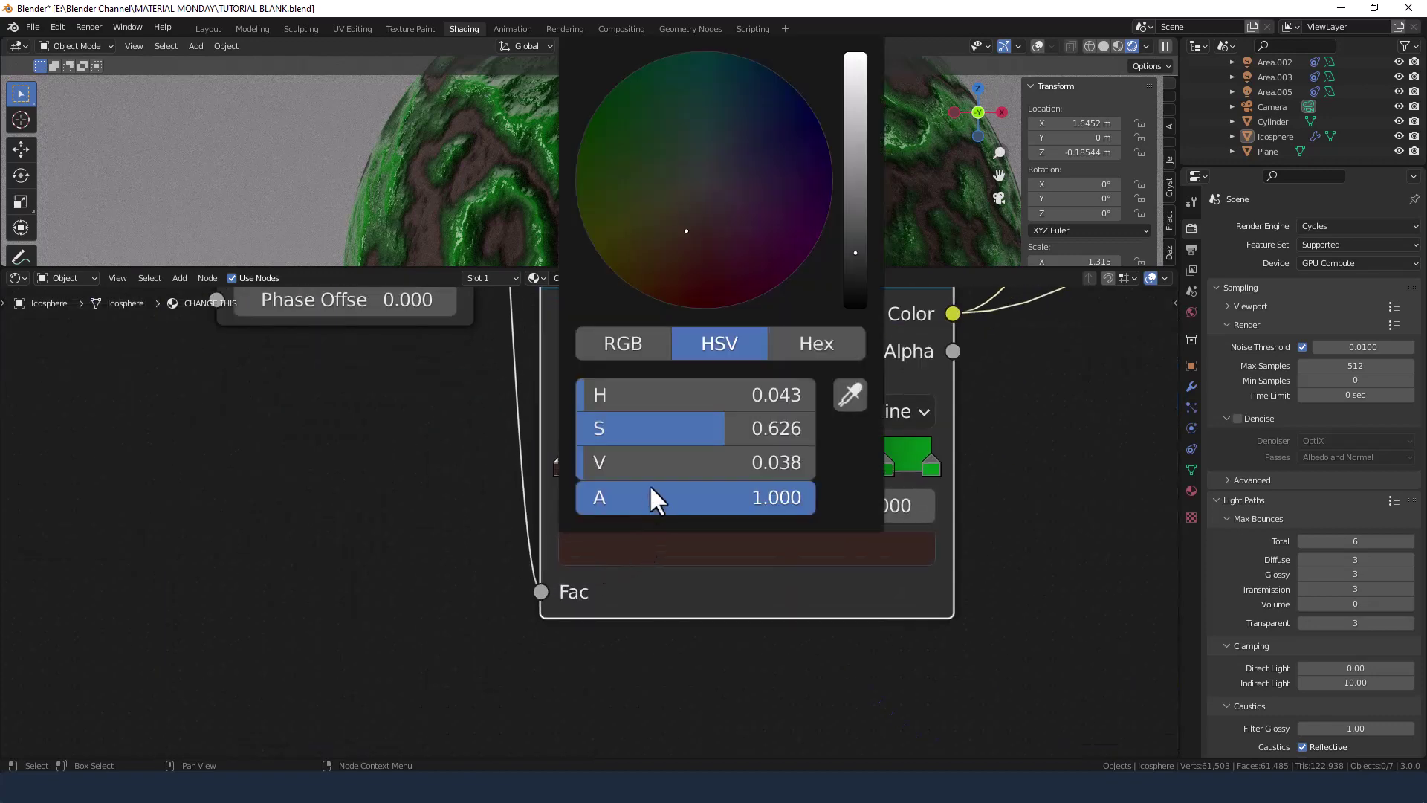
drag(651, 463, 646, 462)
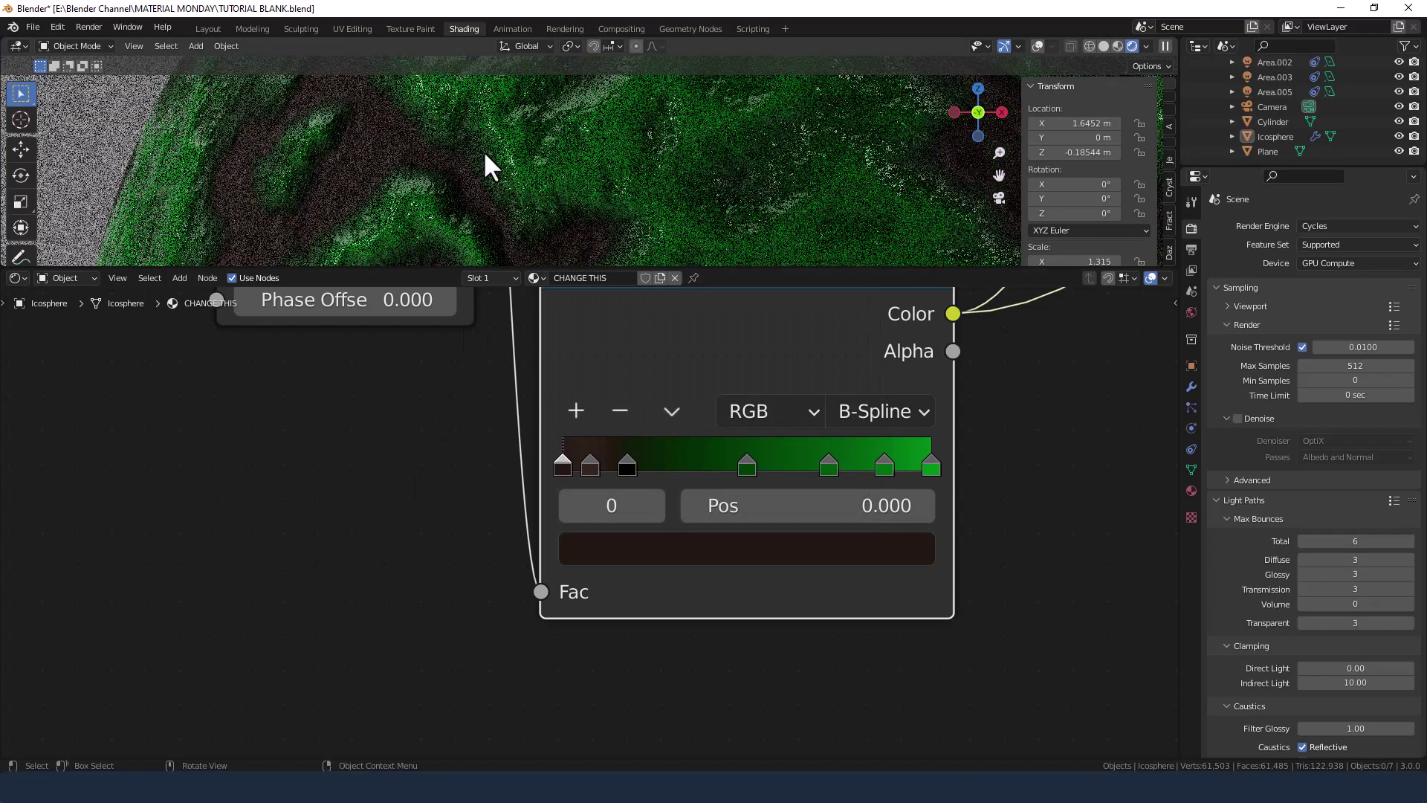
- Move the green ColorRamp's fourth stop to position 0.668 and shift the next two stops closer to the bright-green end
scroll(483, 150, down, 5)
scroll(742, 484, down, 2)
scroll(832, 420, down, 4)
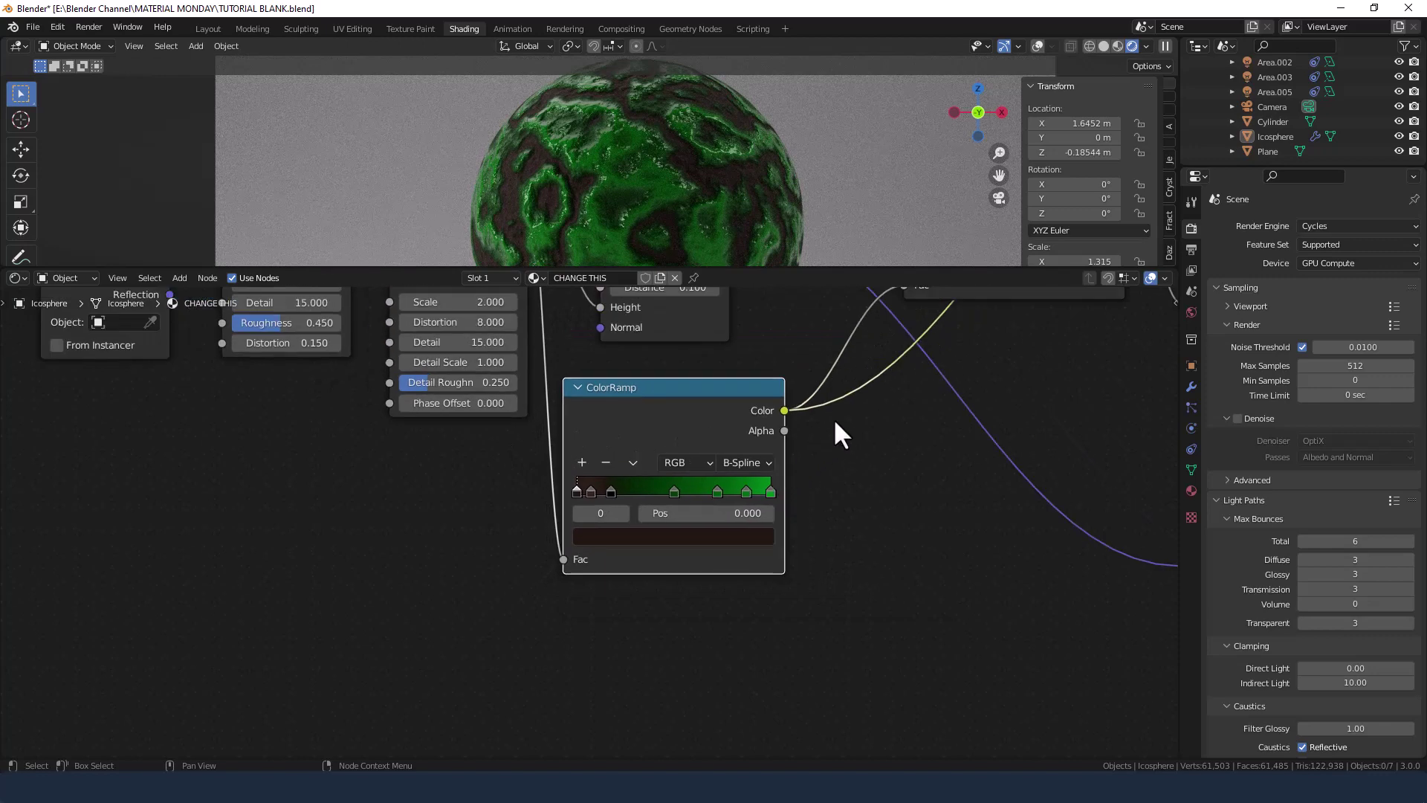
middle_drag(668, 569, 807, 574)
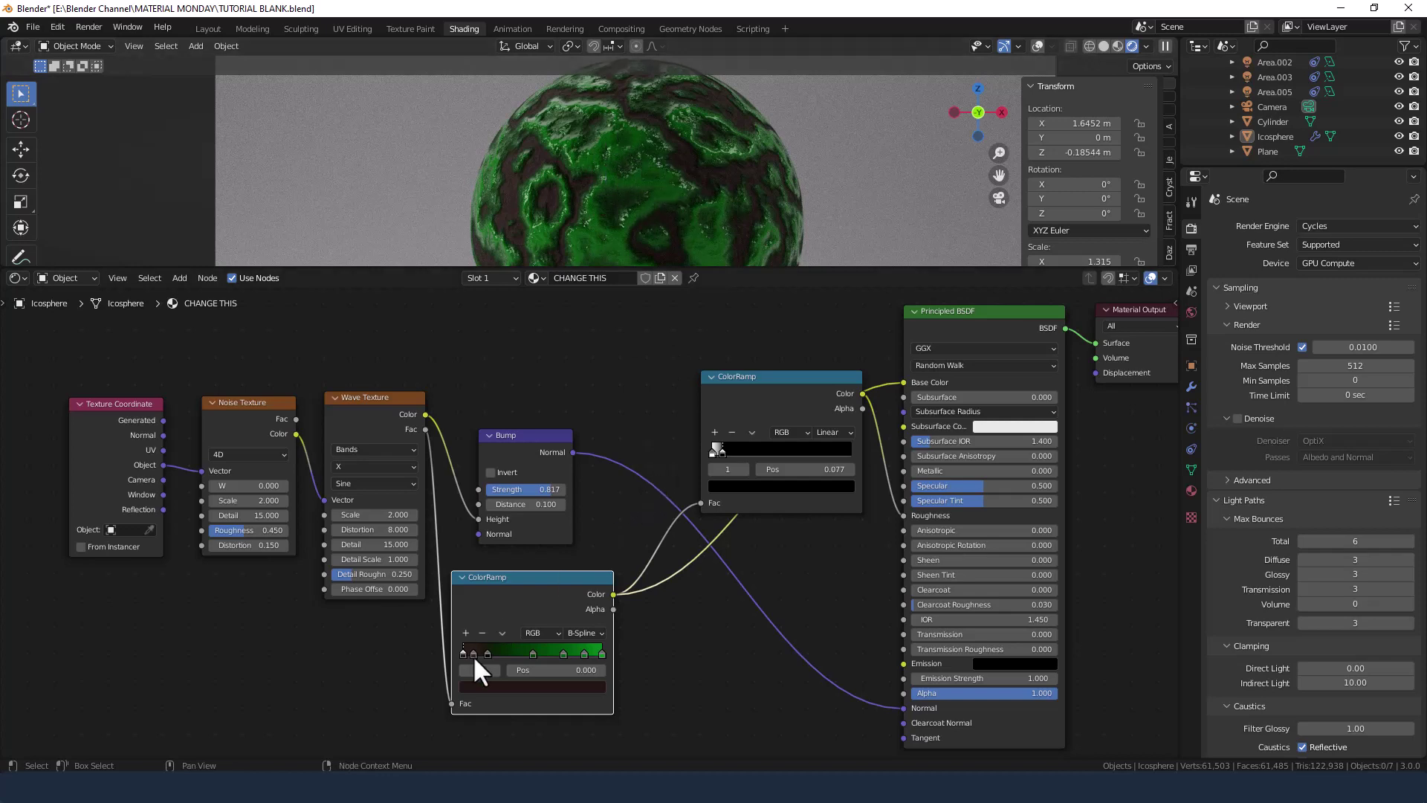
mouse_move(532, 653)
mouse_down()
mouse_move(499, 654)
mouse_move(594, 653)
mouse_move(557, 654)
mouse_up()
click(583, 652)
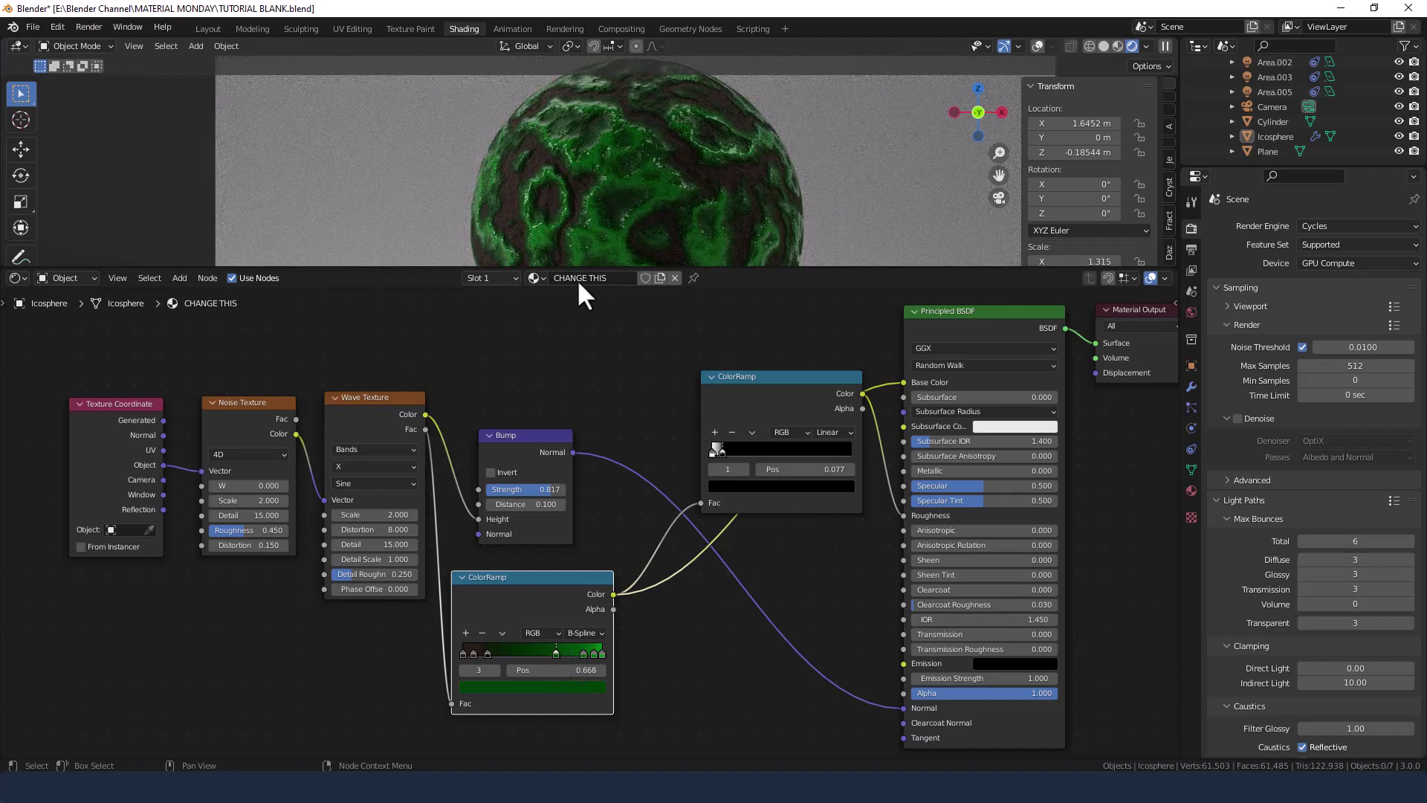
- Preview the Bump node's normal output on the icosphere, then restore the Principled BSDF as the displayed shader
scroll(540, 195, up, 3)
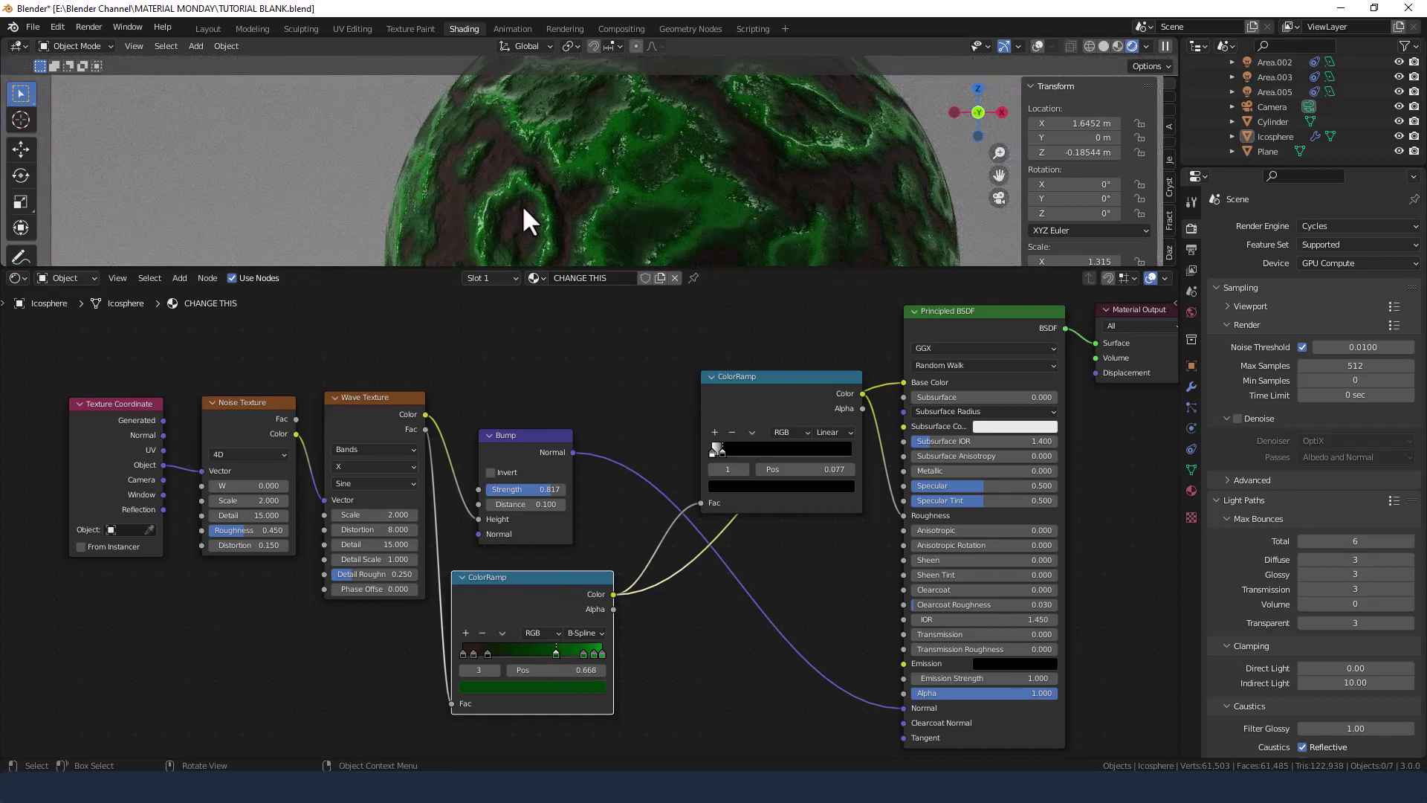
scroll(524, 208, down, 4)
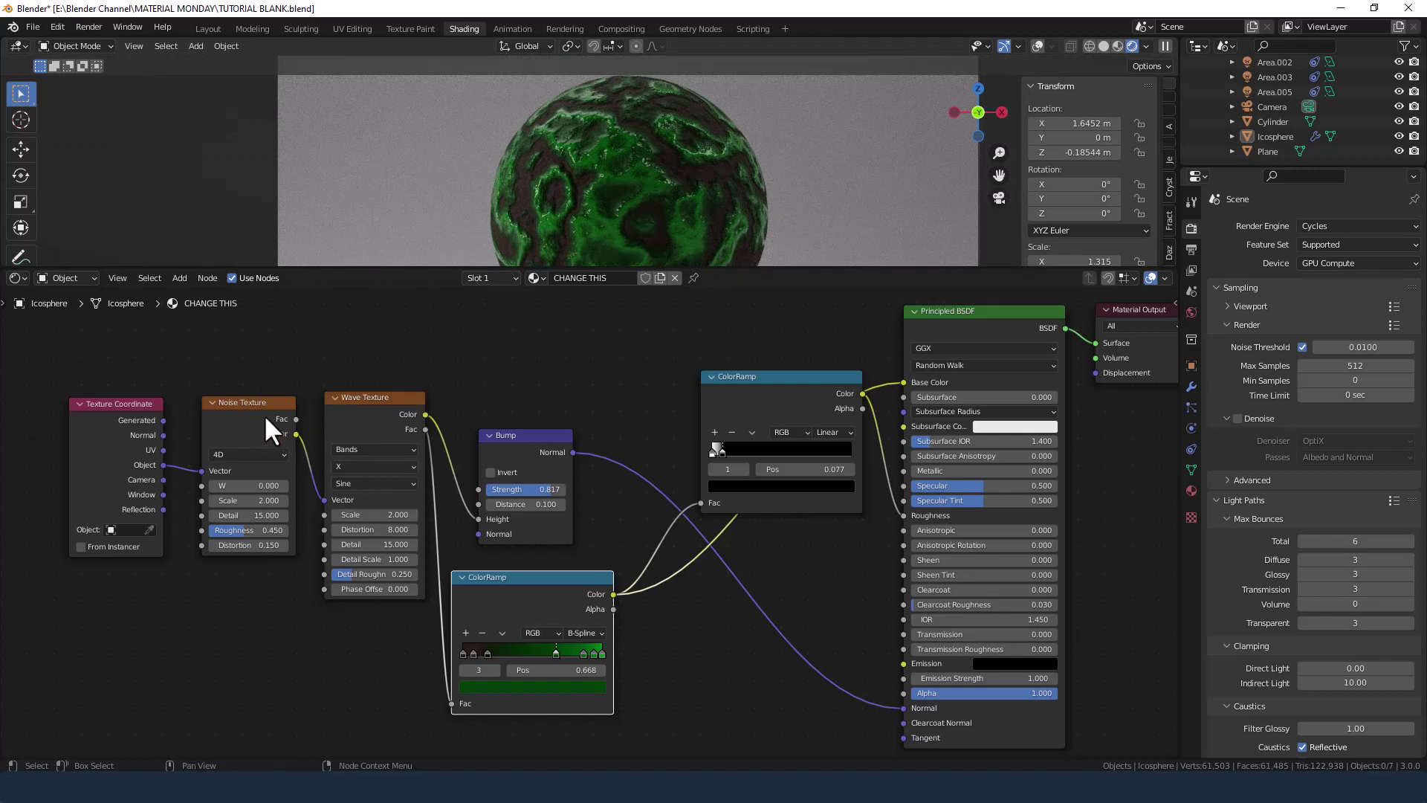
ctrl+shift+click(527, 438)
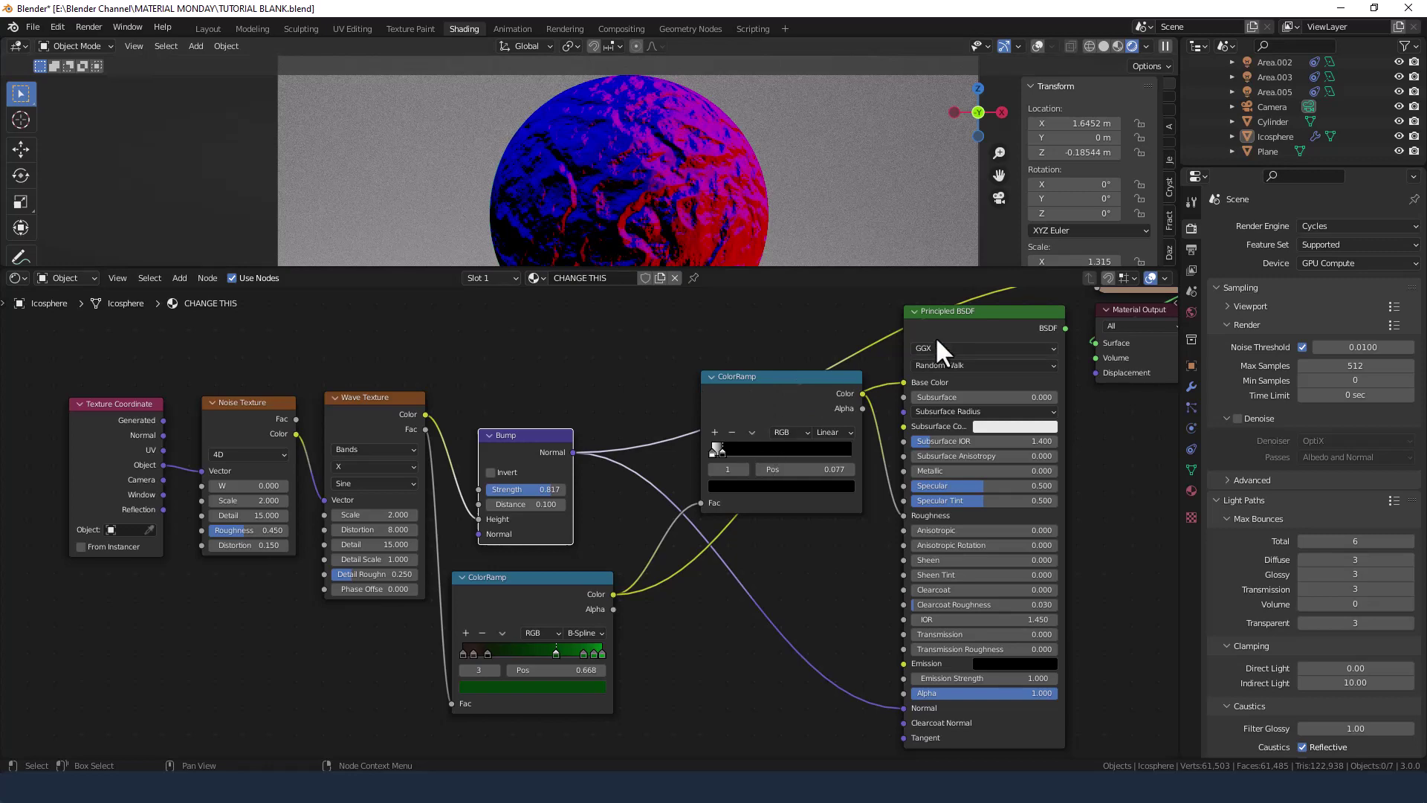
ctrl+shift+click(947, 321)
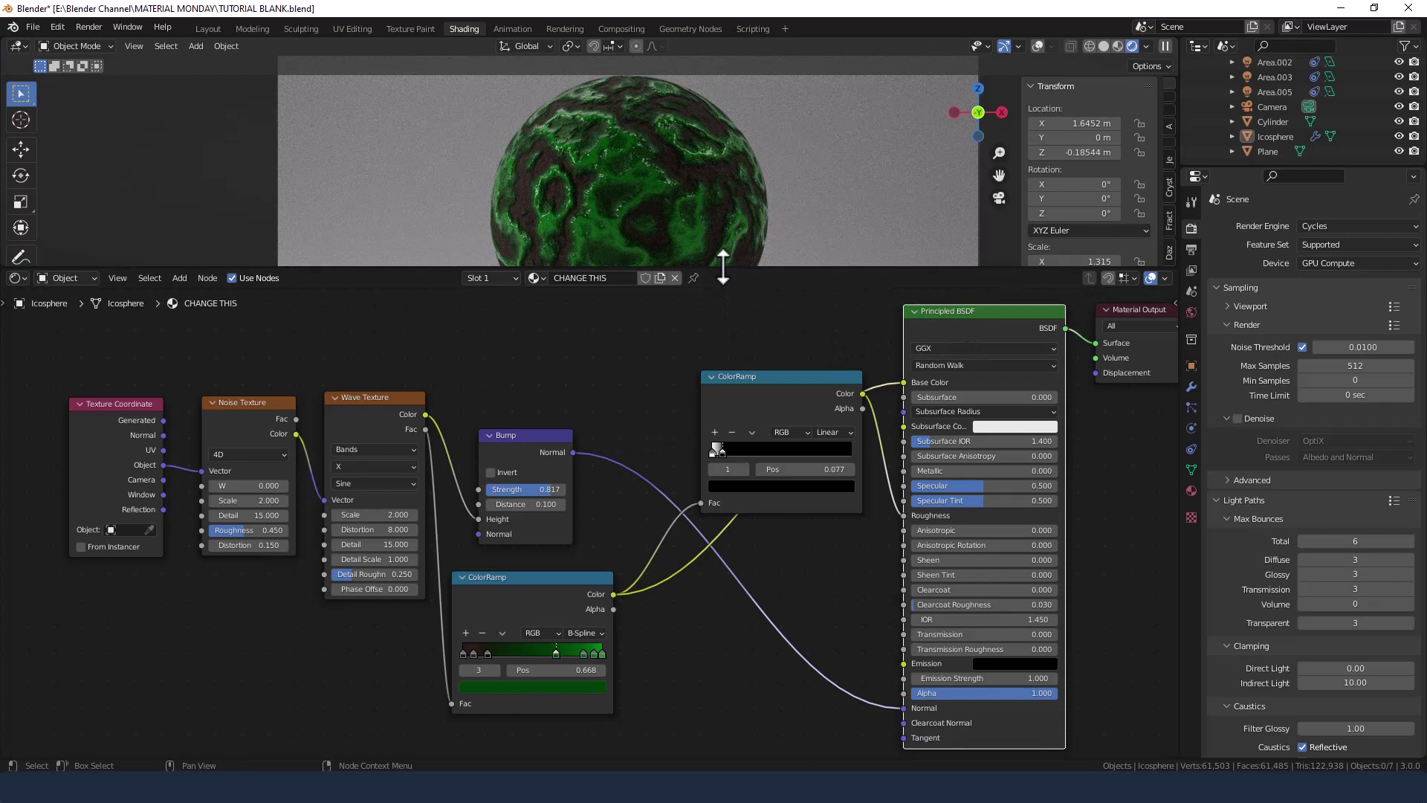
- Enlarge the 3D viewport above the node editor and render the green-and-brown material as an image
drag(722, 266, 726, 347)
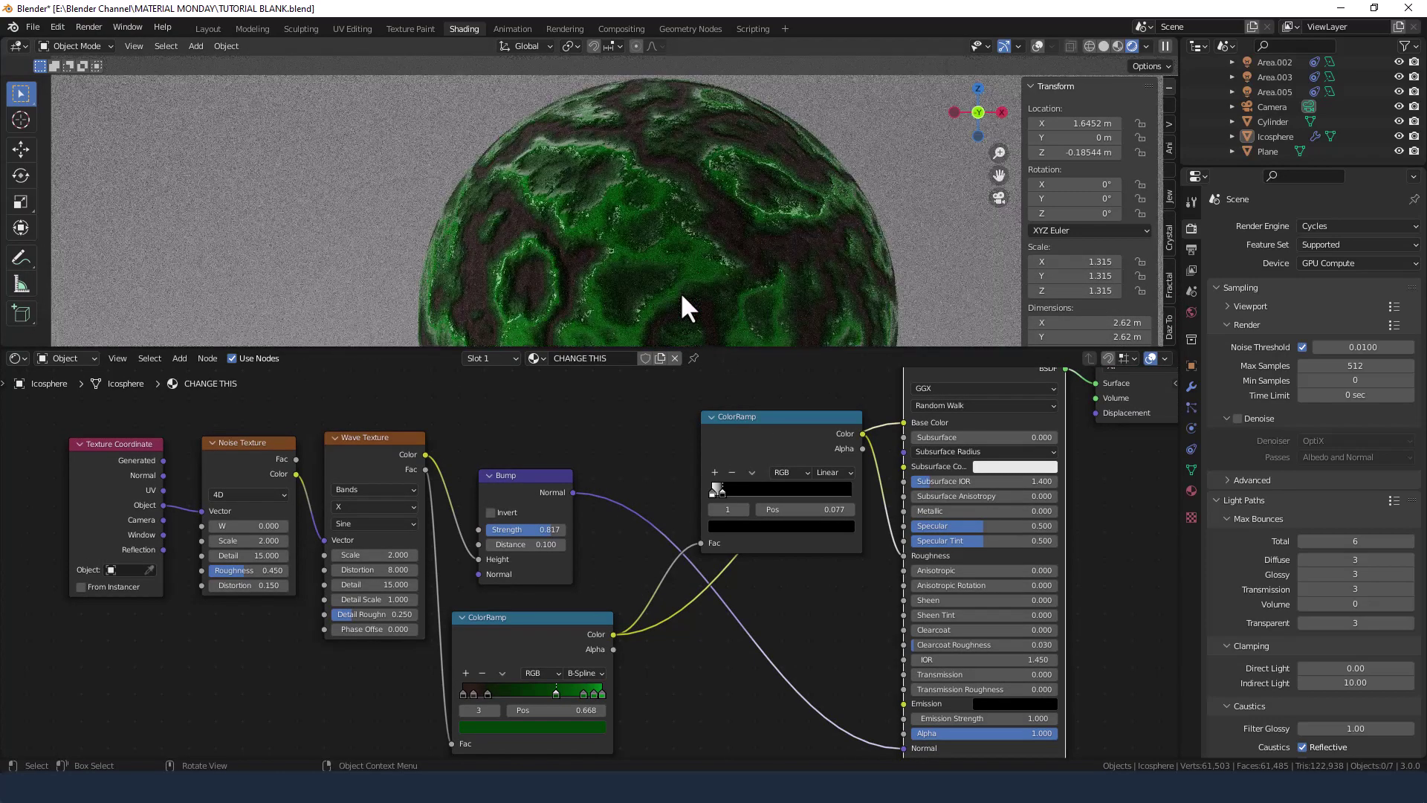
key(Home)
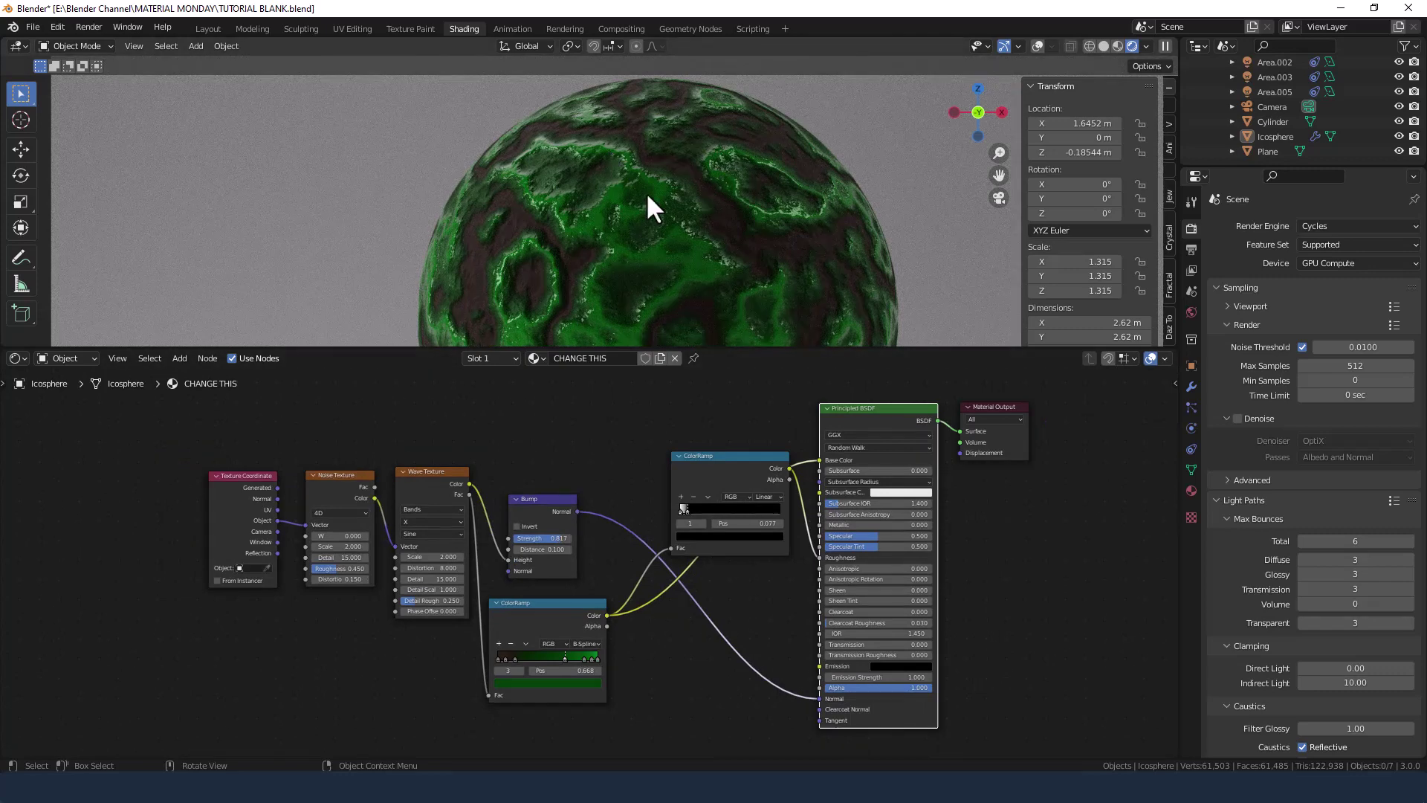
scroll(645, 192, down, 1)
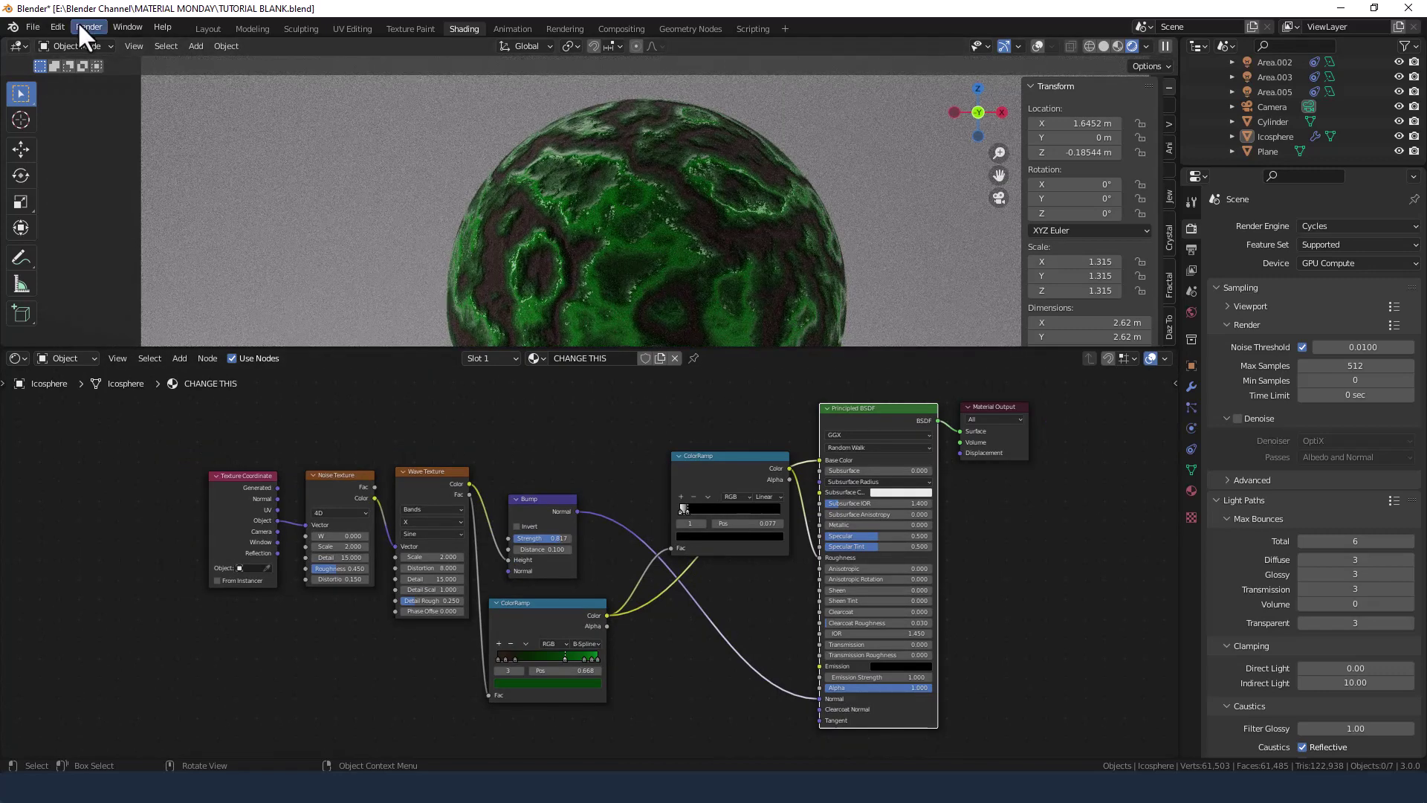
click(80, 25)
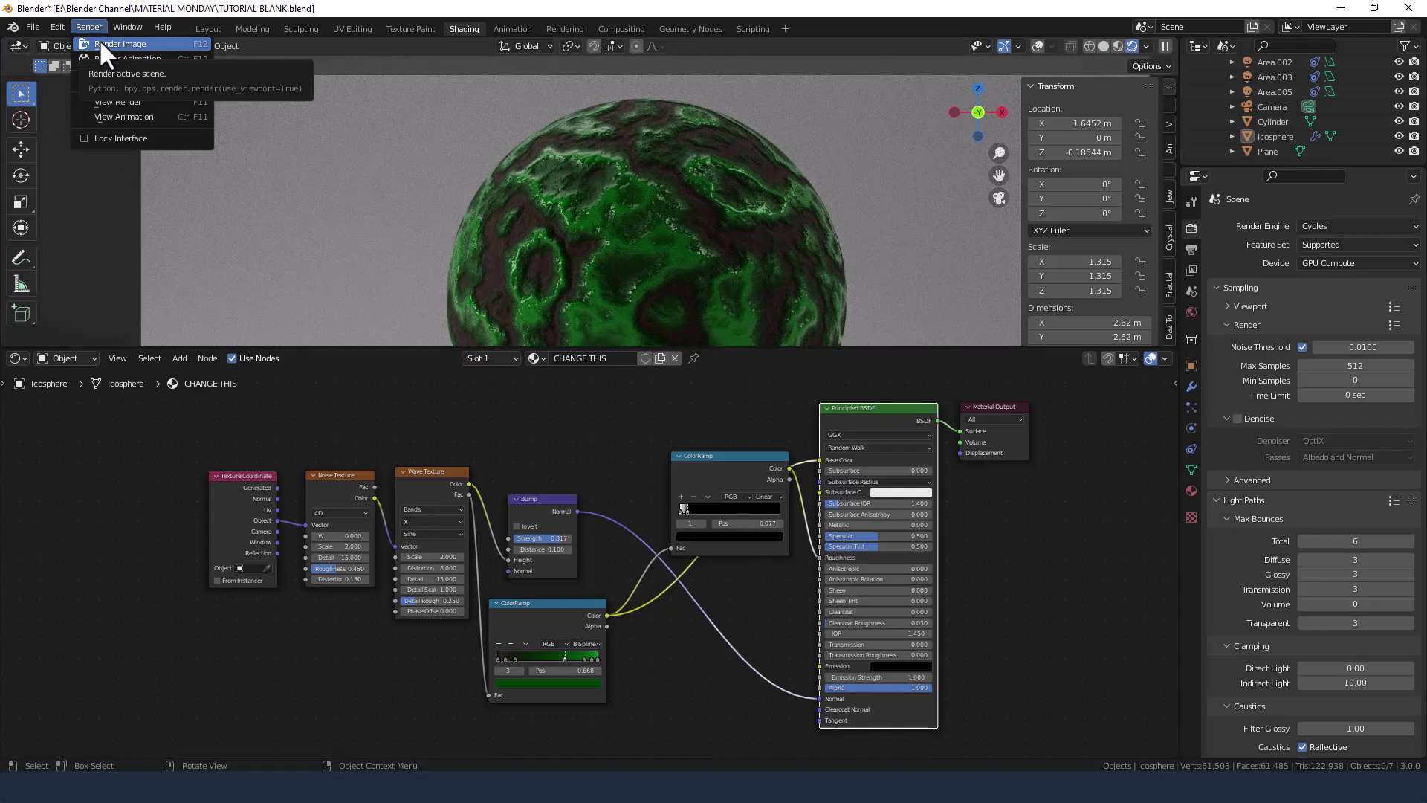
click(100, 43)
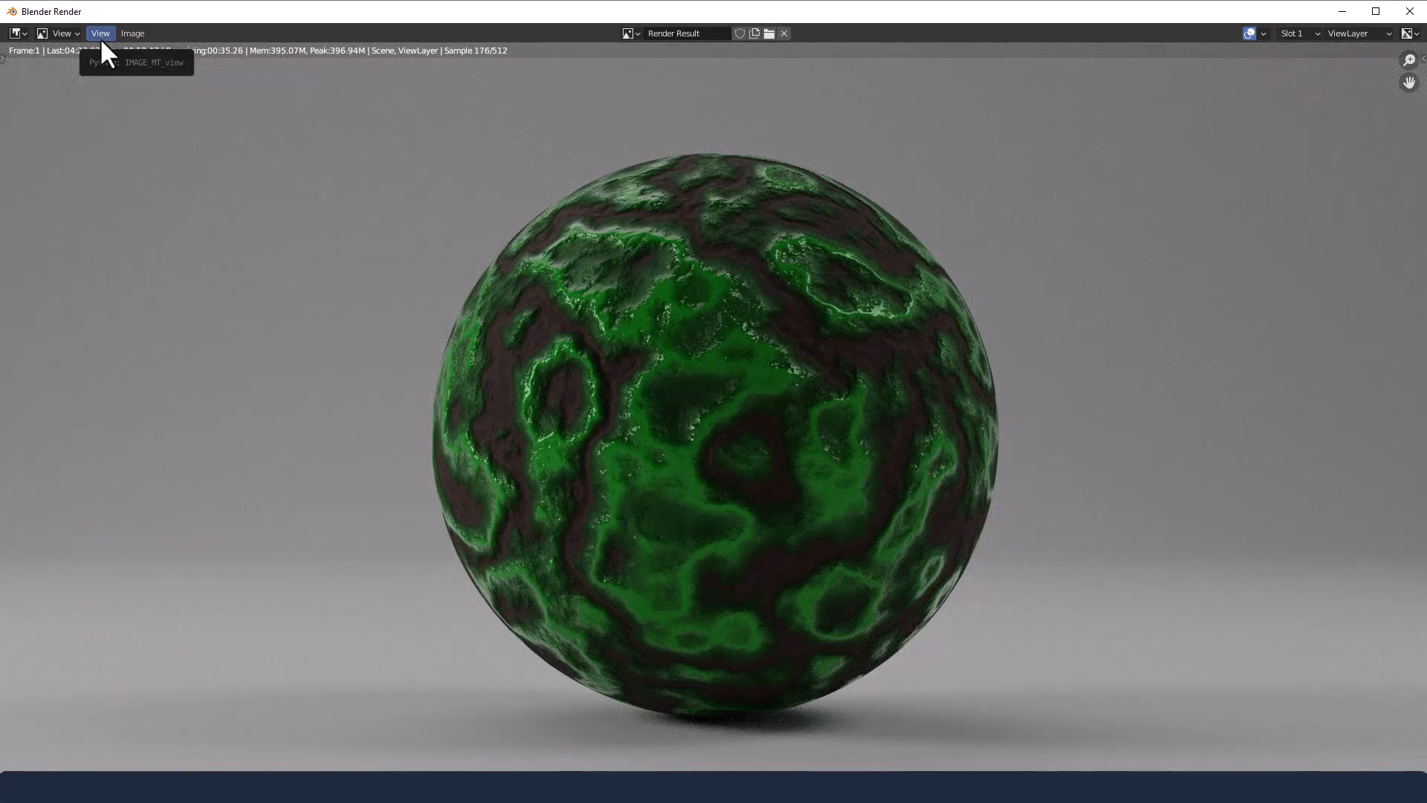